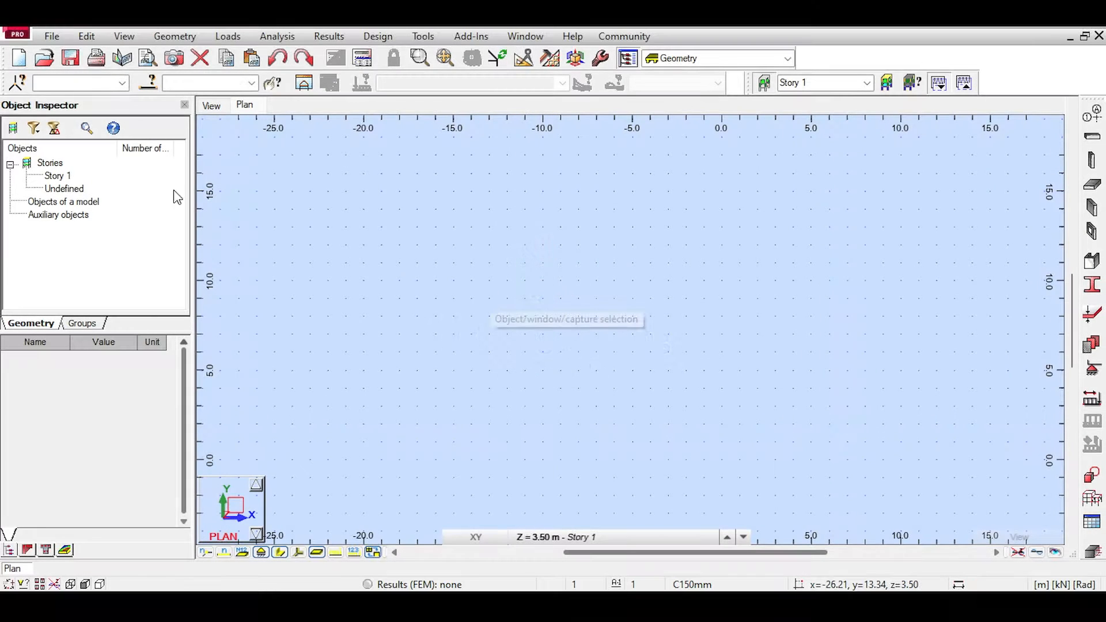
# Step: Create a new building project and define Cartesian structural axes at 0 and 5 m along both X and Y
pyautogui.click(19, 59)
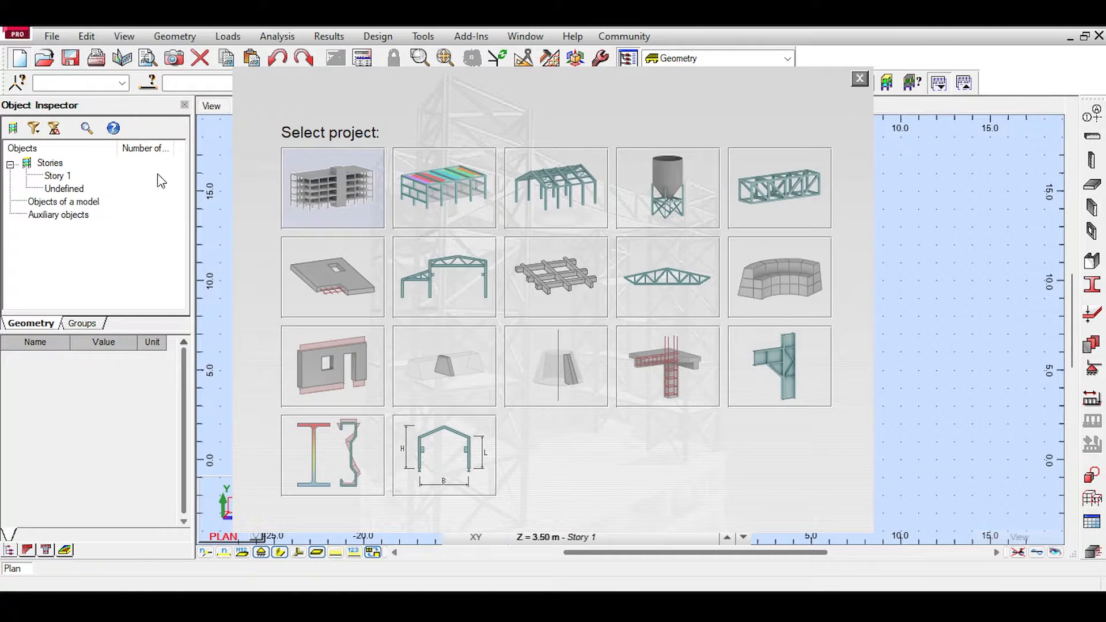
pyautogui.click(292, 185)
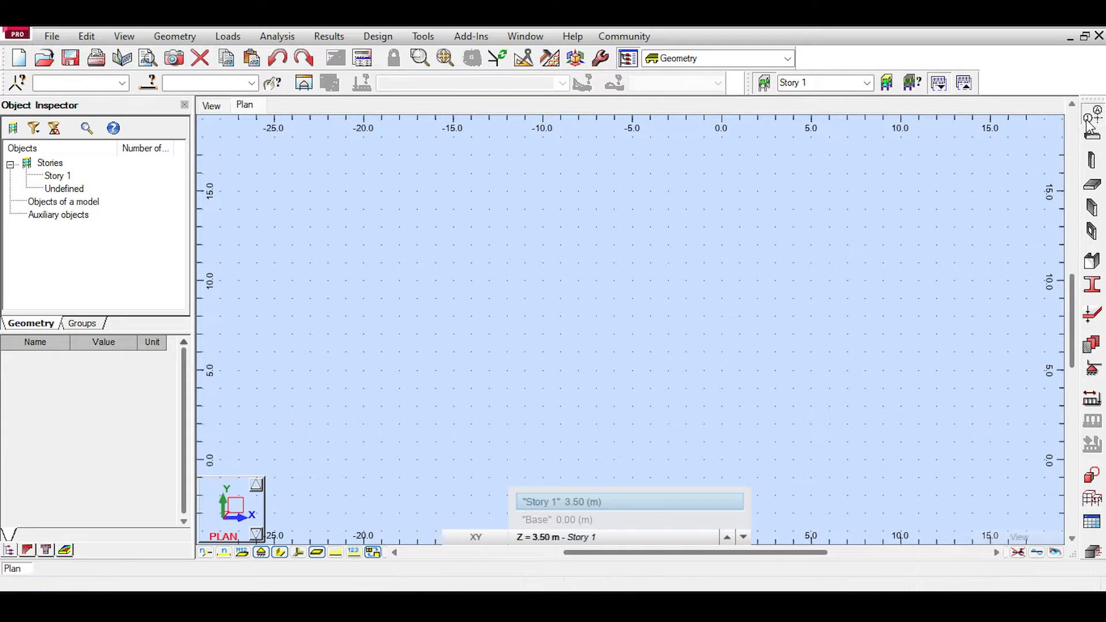
pyautogui.click(1089, 116)
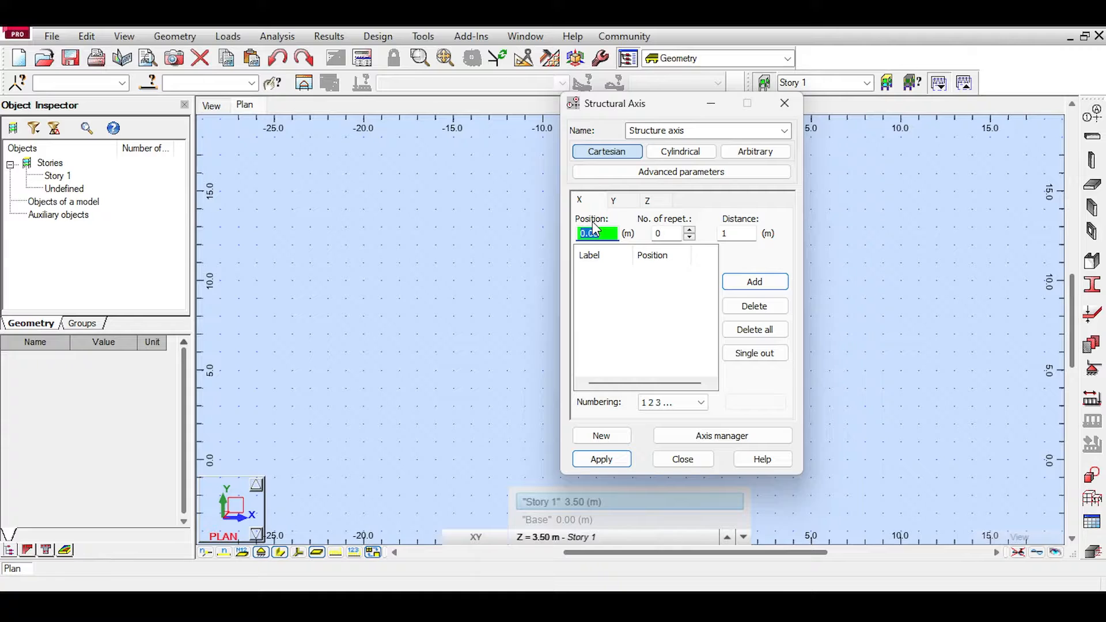
pyautogui.press('Return')
pyautogui.write('5')
pyautogui.press('Return')
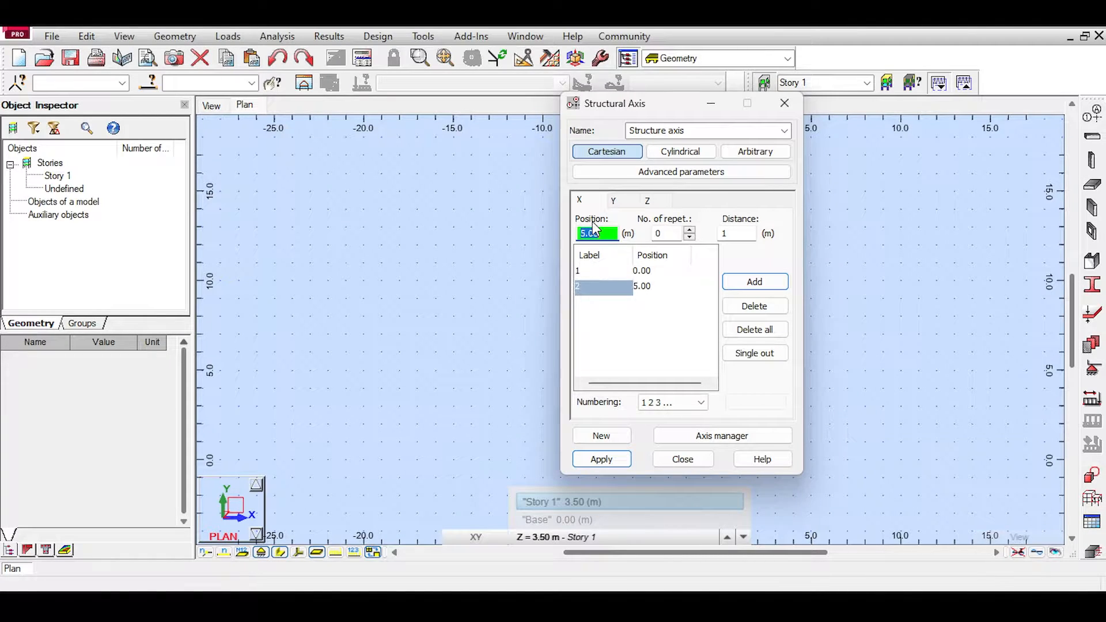
pyautogui.click(612, 202)
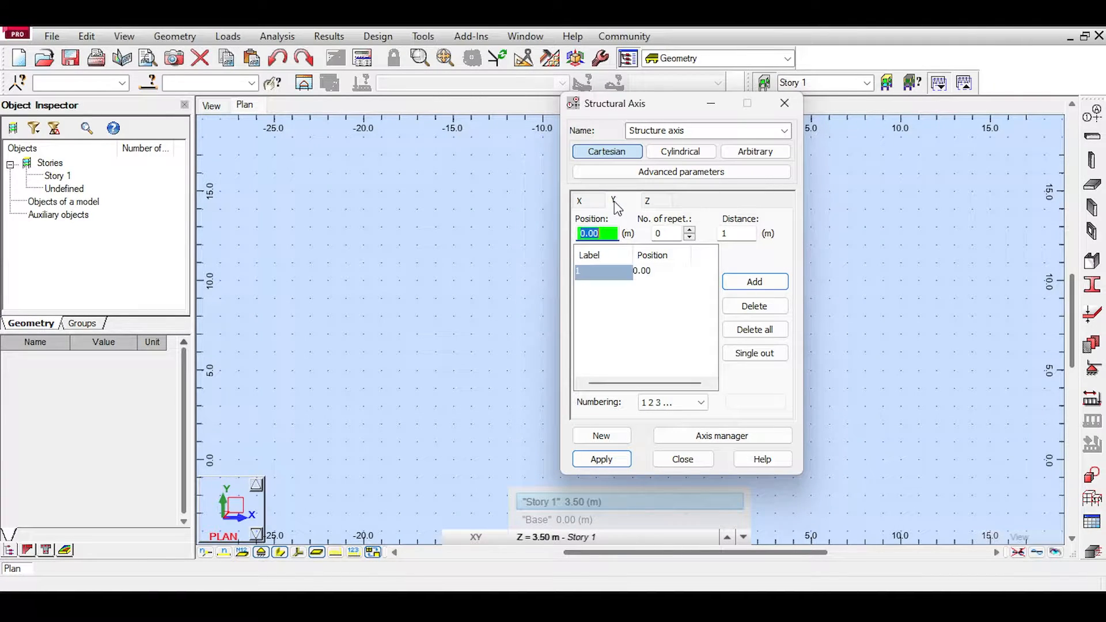
pyautogui.click(645, 201)
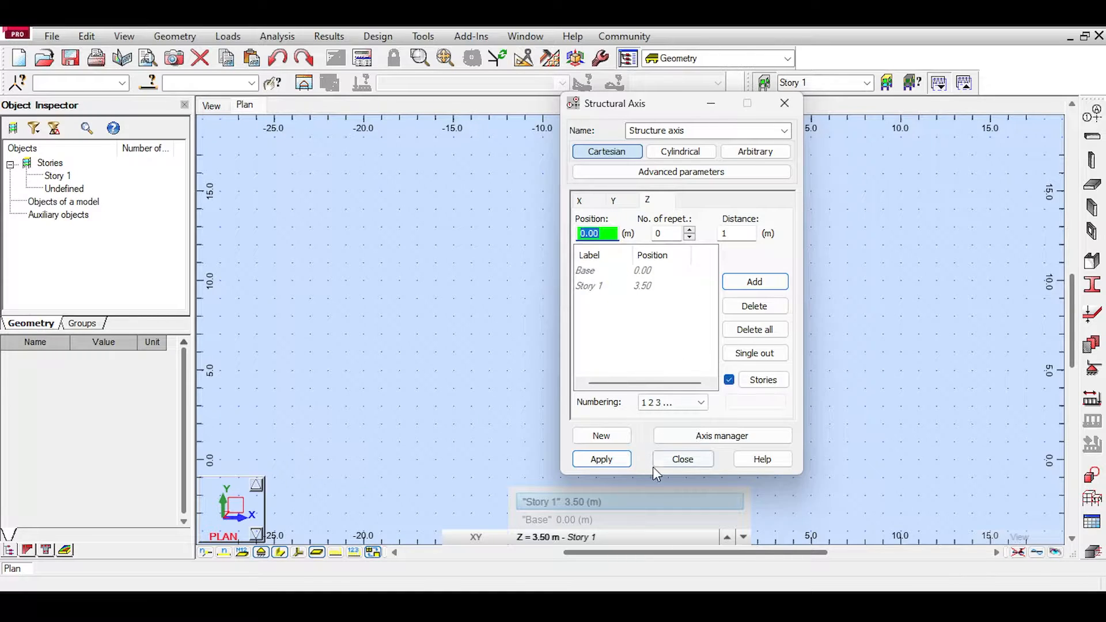
pyautogui.click(676, 461)
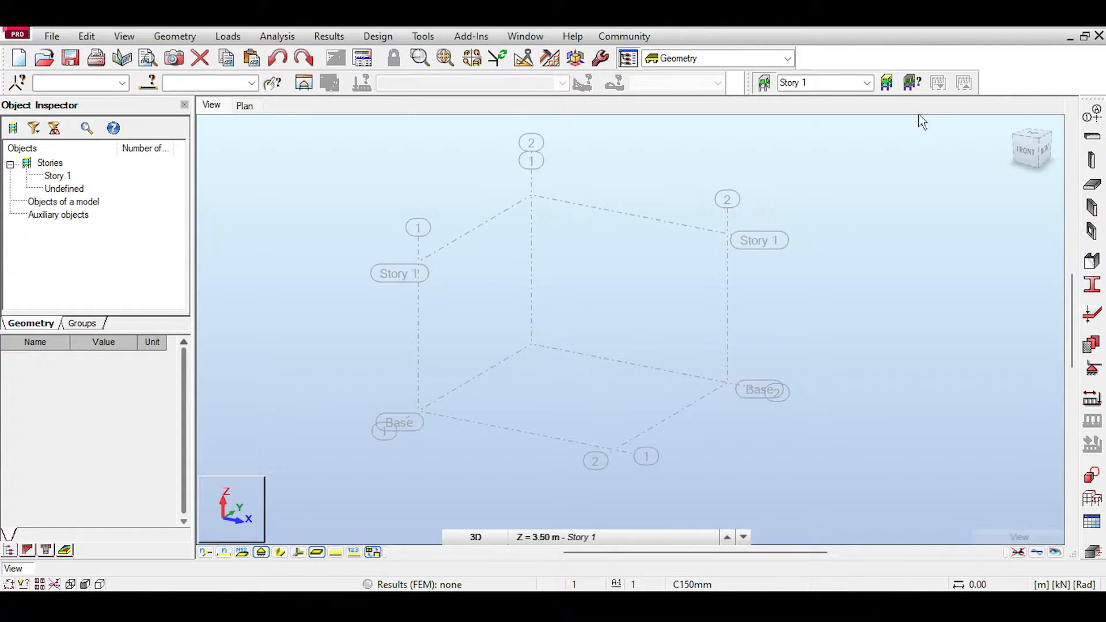
# Step: Model two 5 m W 16x40 steel beams along X at Story 1, on the Y = 0 and Y = 5 m axes
pyautogui.click(1091, 136)
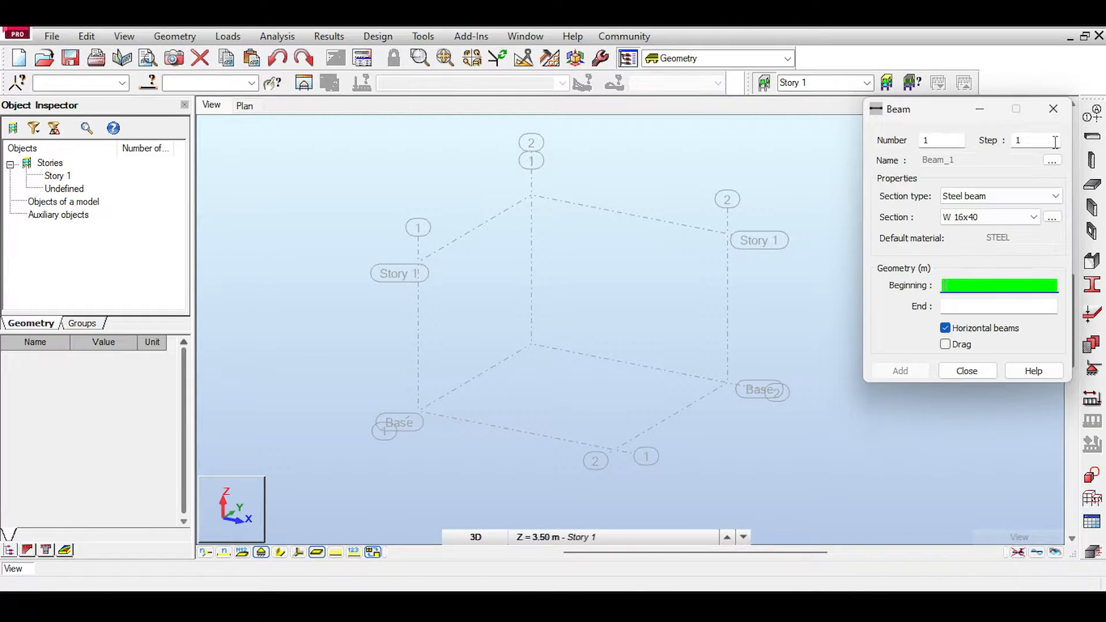
pyautogui.press('Escape')
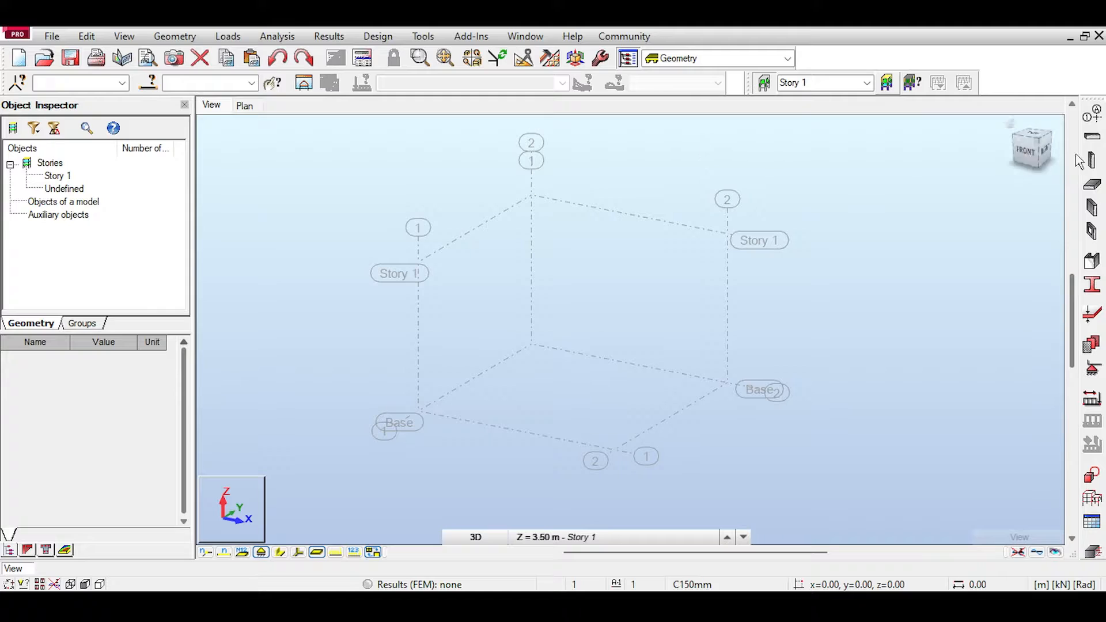
pyautogui.click(1096, 140)
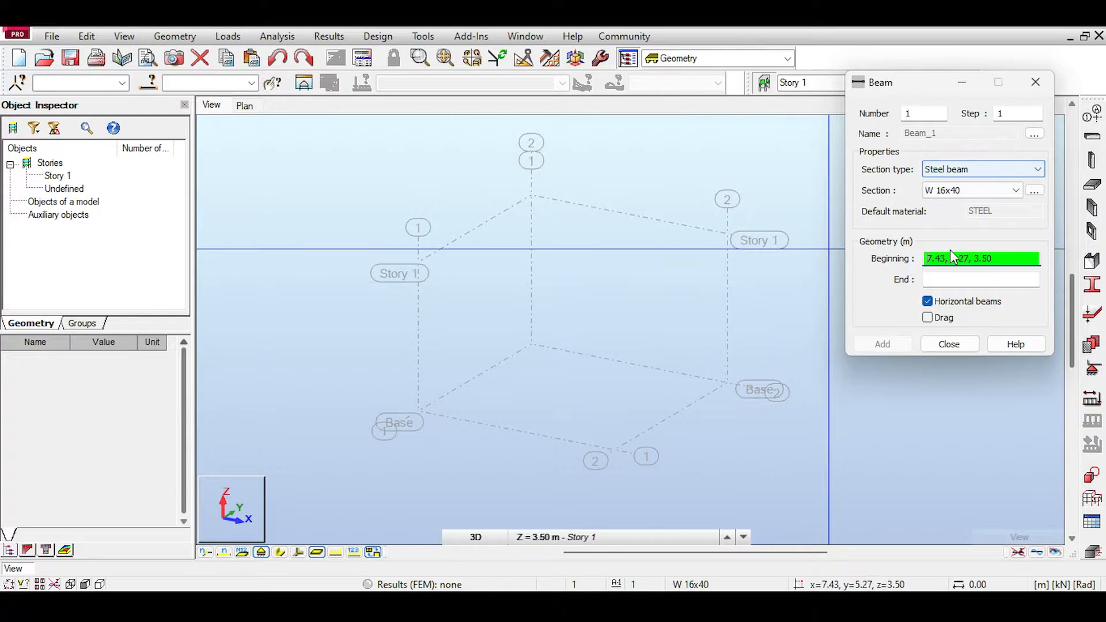
pyautogui.click(430, 271)
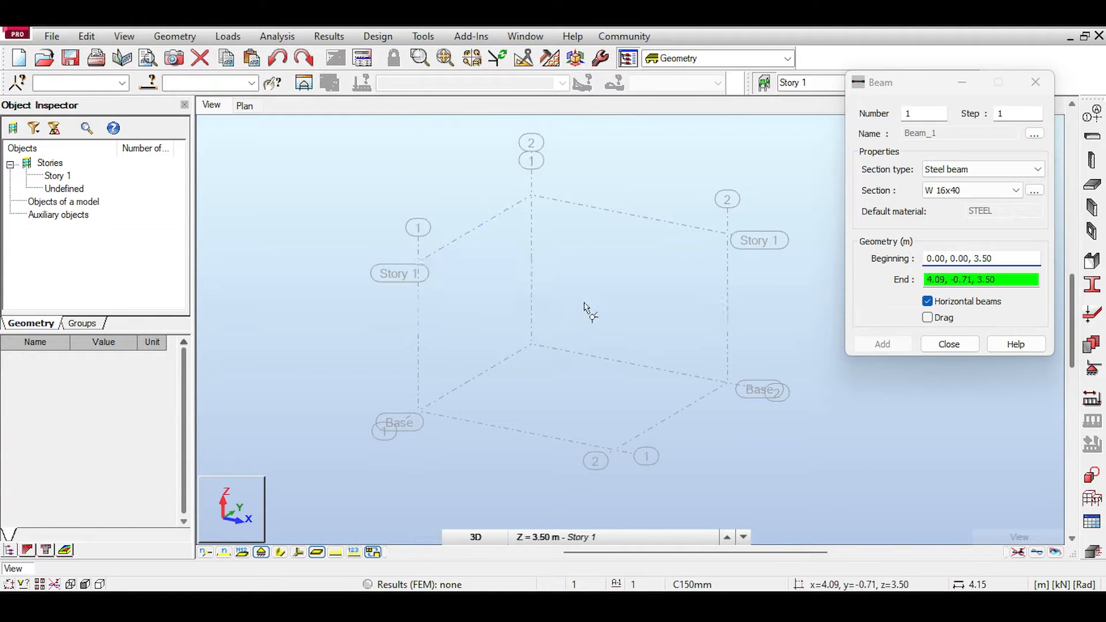
pyautogui.click(614, 300)
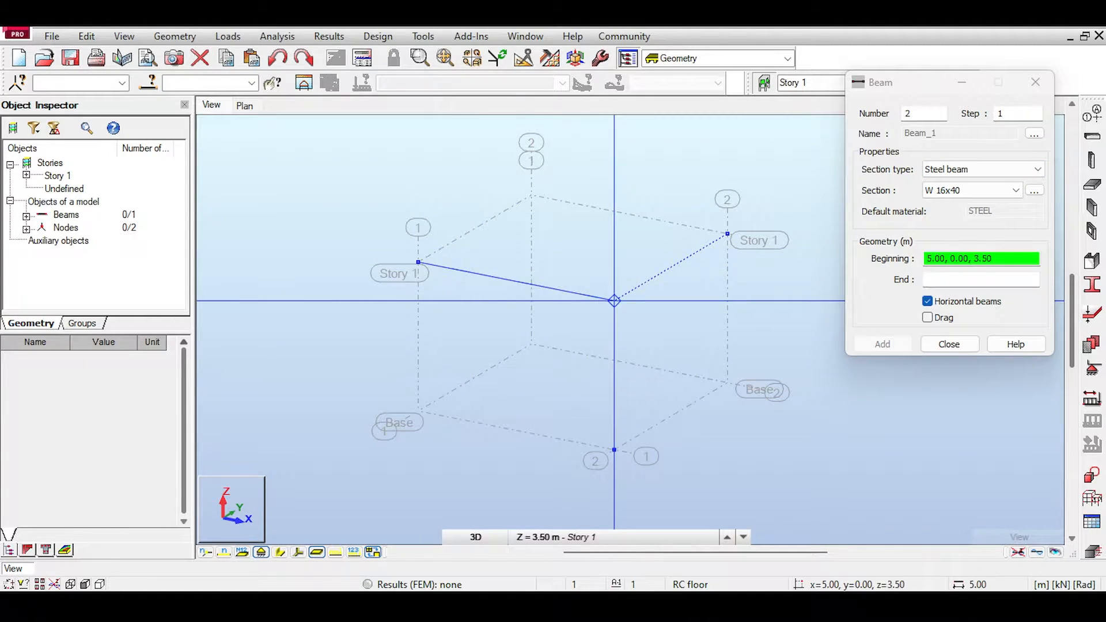
pyautogui.click(531, 195)
pyautogui.click(728, 233)
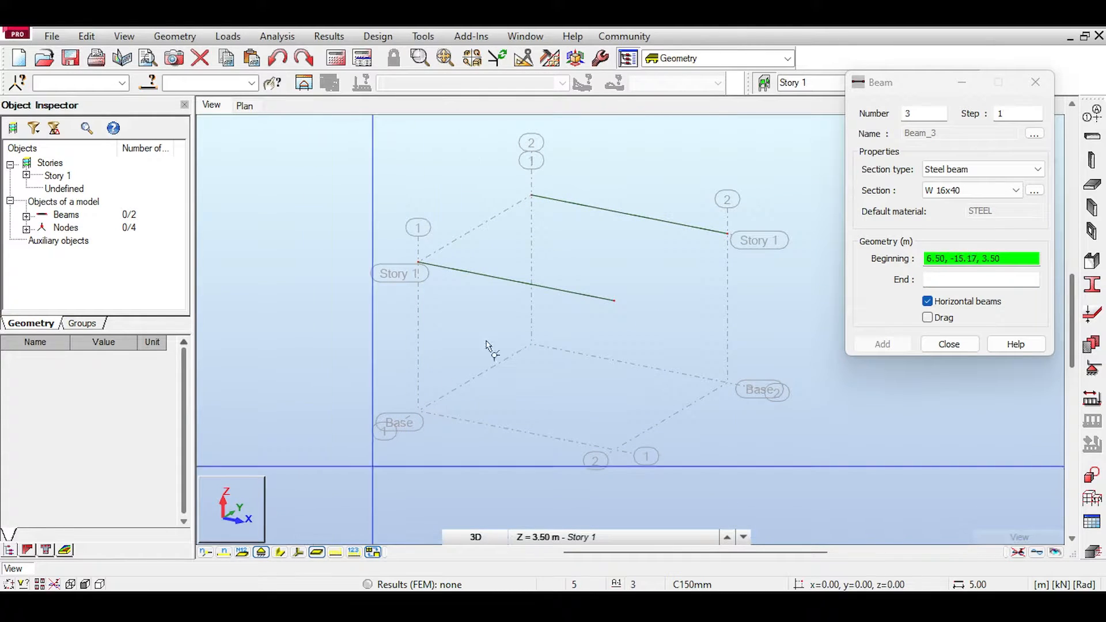
# Step: Add three W 16x40 beams along Y at Story 1, at X = 5, 2.5 and 0 m, joining the two X-direction beams
pyautogui.click(614, 300)
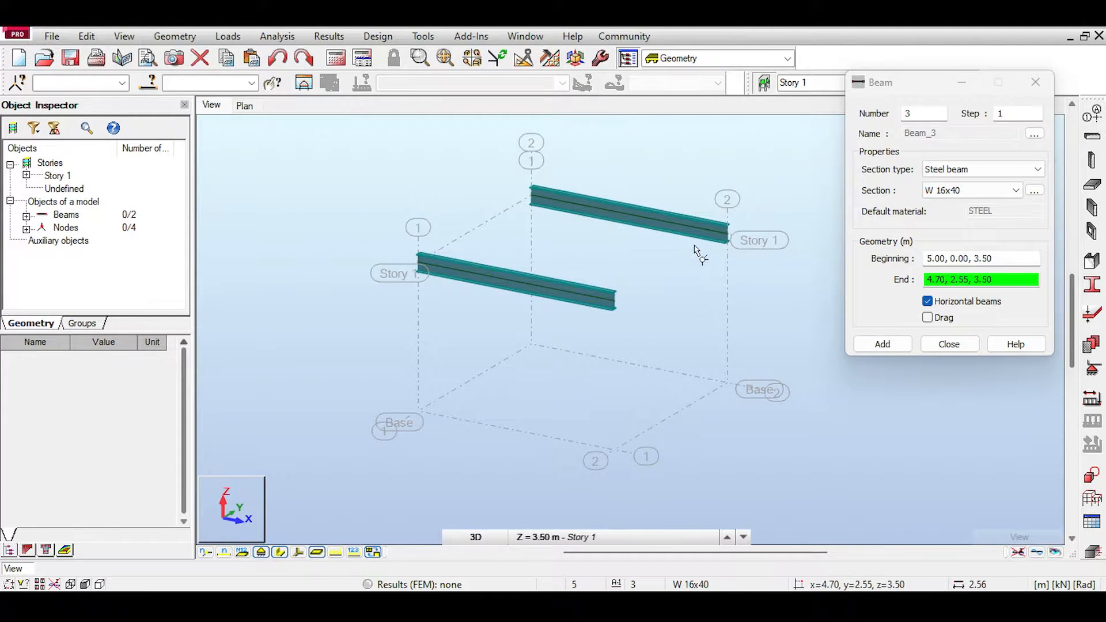
pyautogui.click(728, 233)
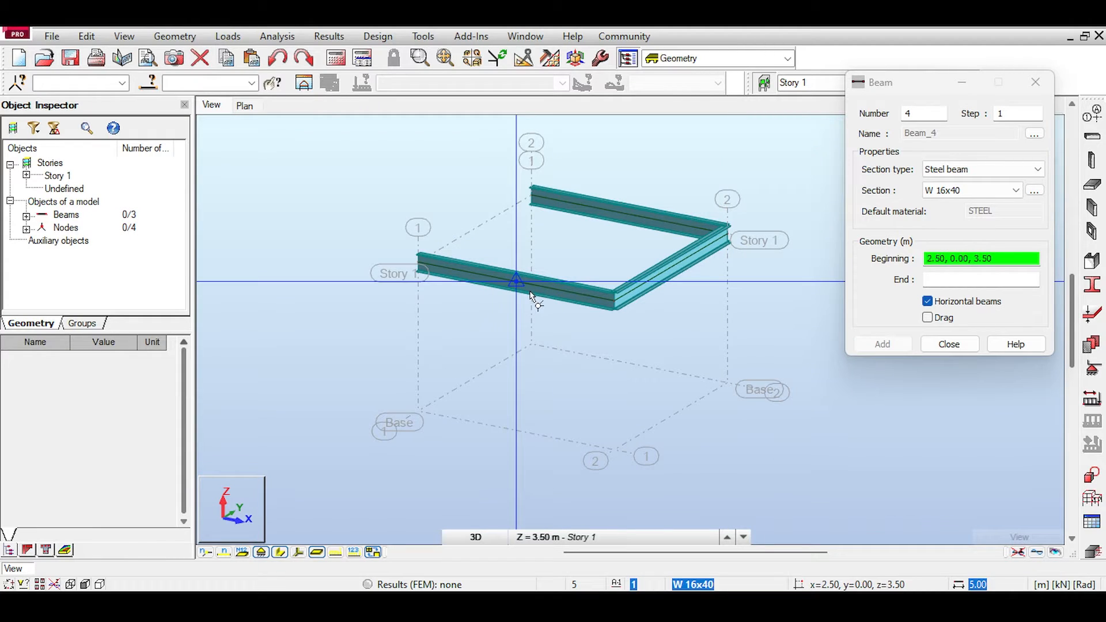
pyautogui.click(530, 294)
pyautogui.click(625, 220)
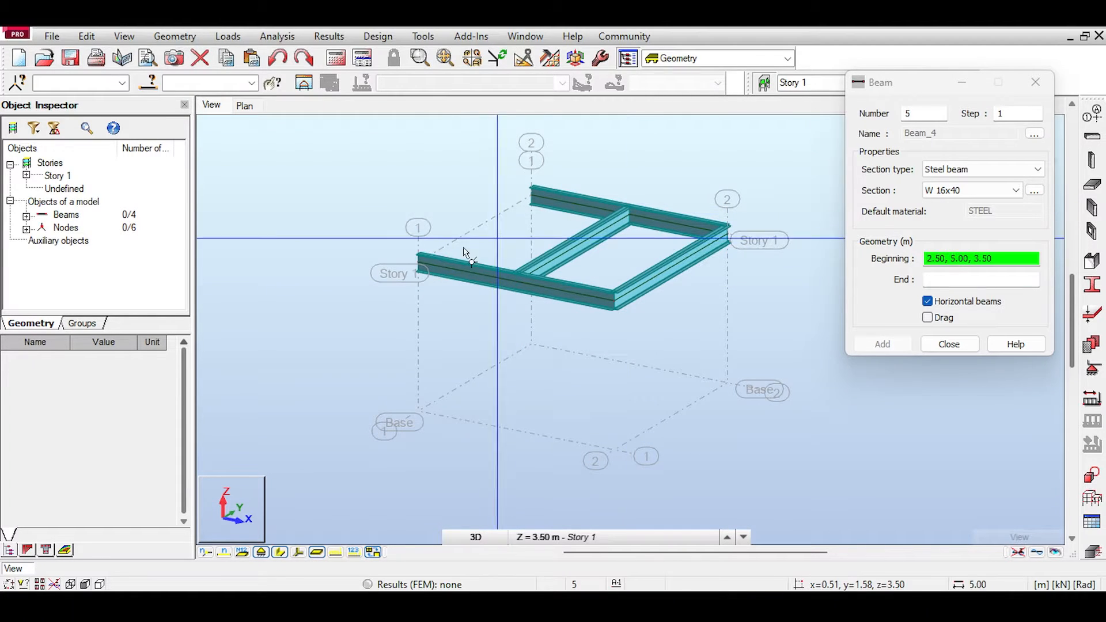
pyautogui.click(418, 261)
pyautogui.click(531, 195)
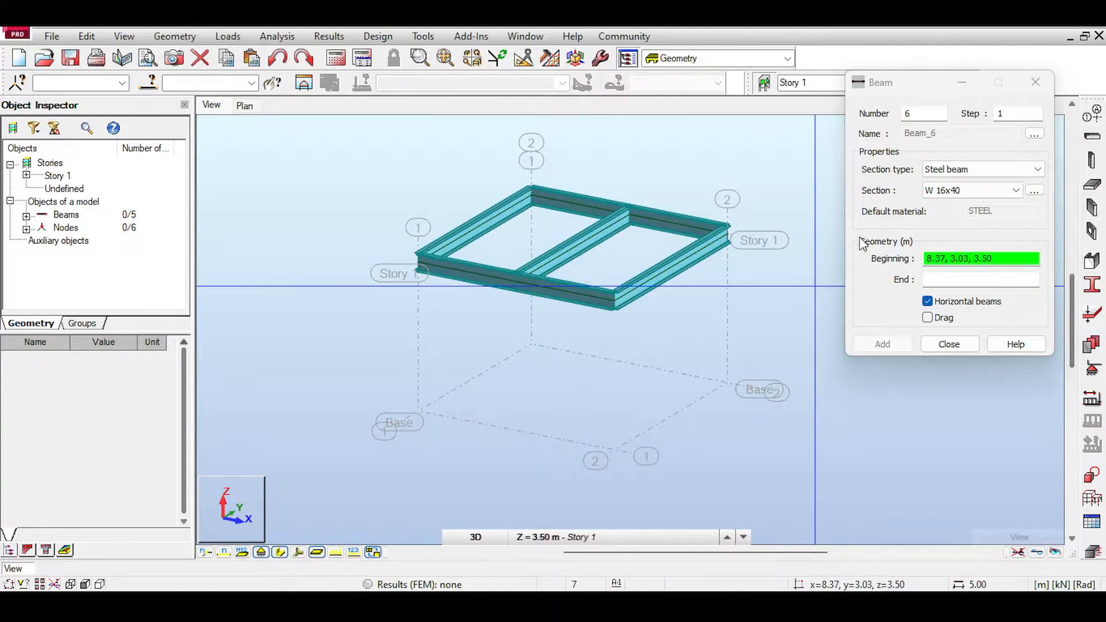
pyautogui.click(948, 344)
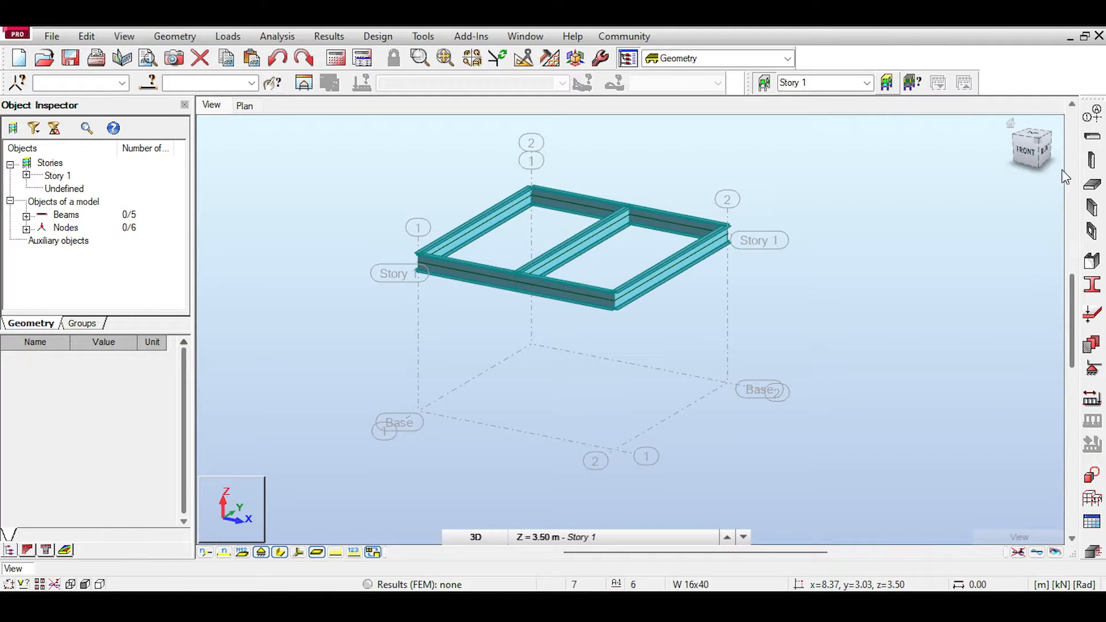
# Step: Start a column definition and look at the options for defining a new steel section
pyautogui.click(1093, 161)
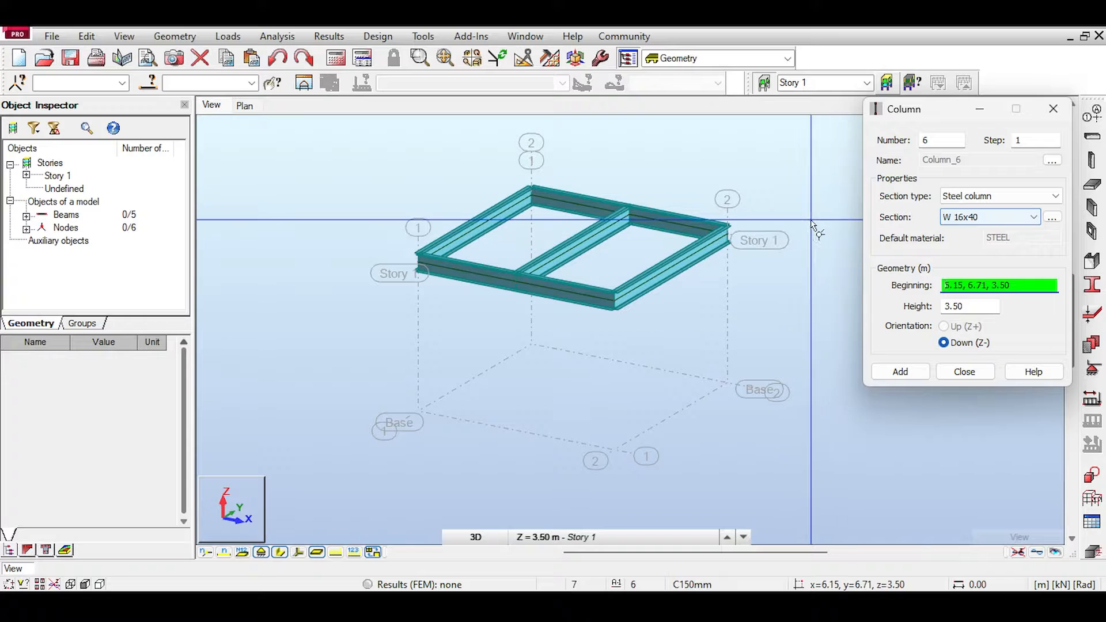
pyautogui.click(1052, 217)
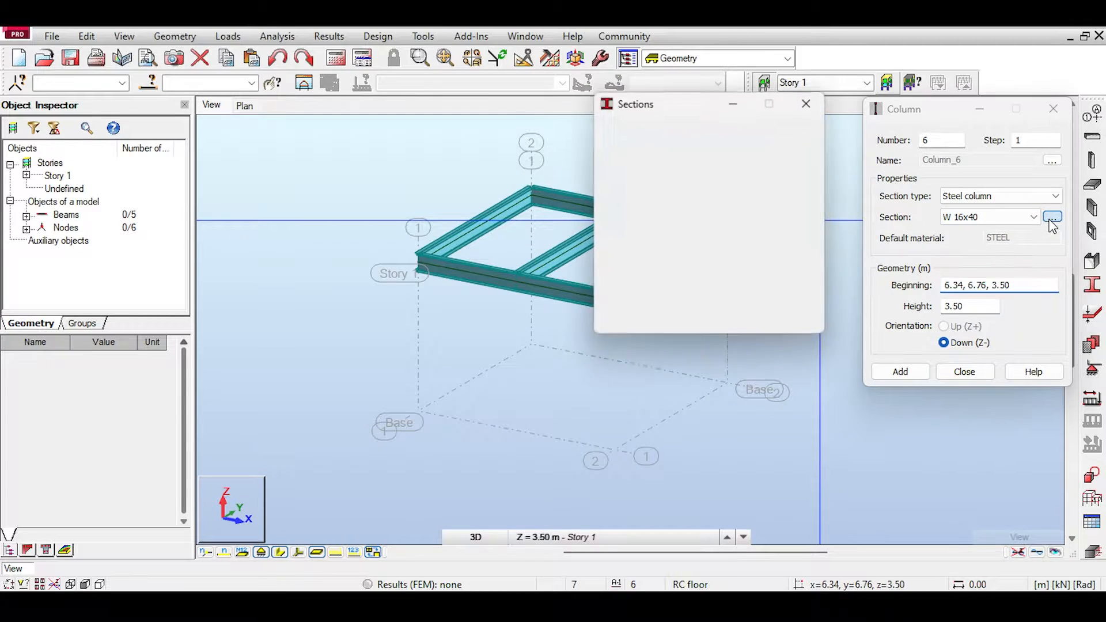
pyautogui.click(1048, 218)
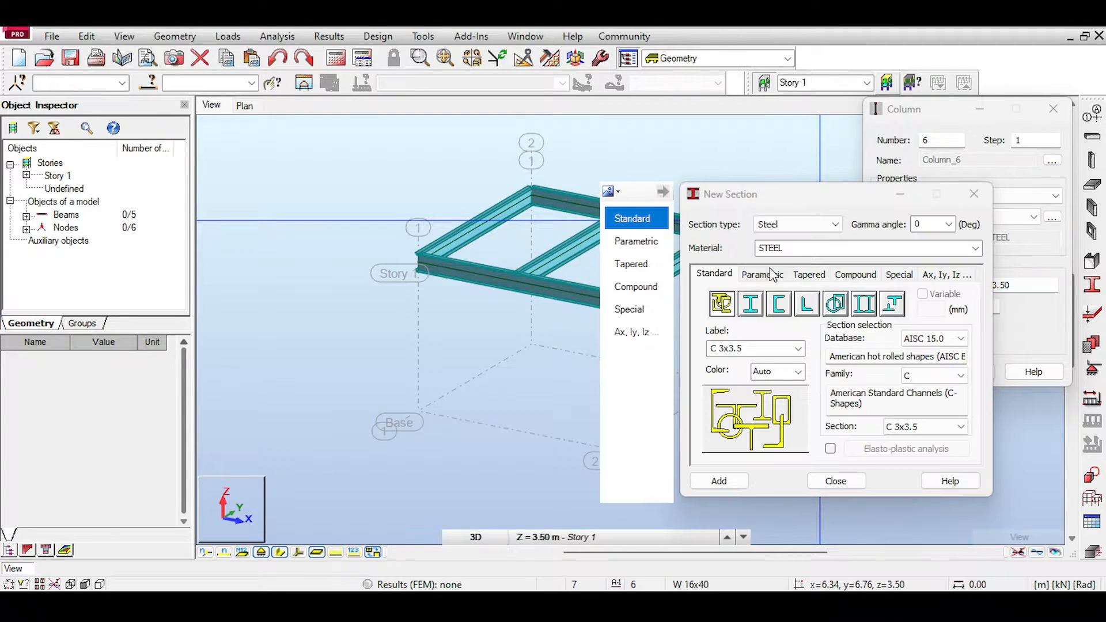
pyautogui.click(973, 194)
# Step: Place four W 16x40 steel columns, 3.50 m high and oriented downward, at the corners of the Story 1 beam frame
pyautogui.click(974, 285)
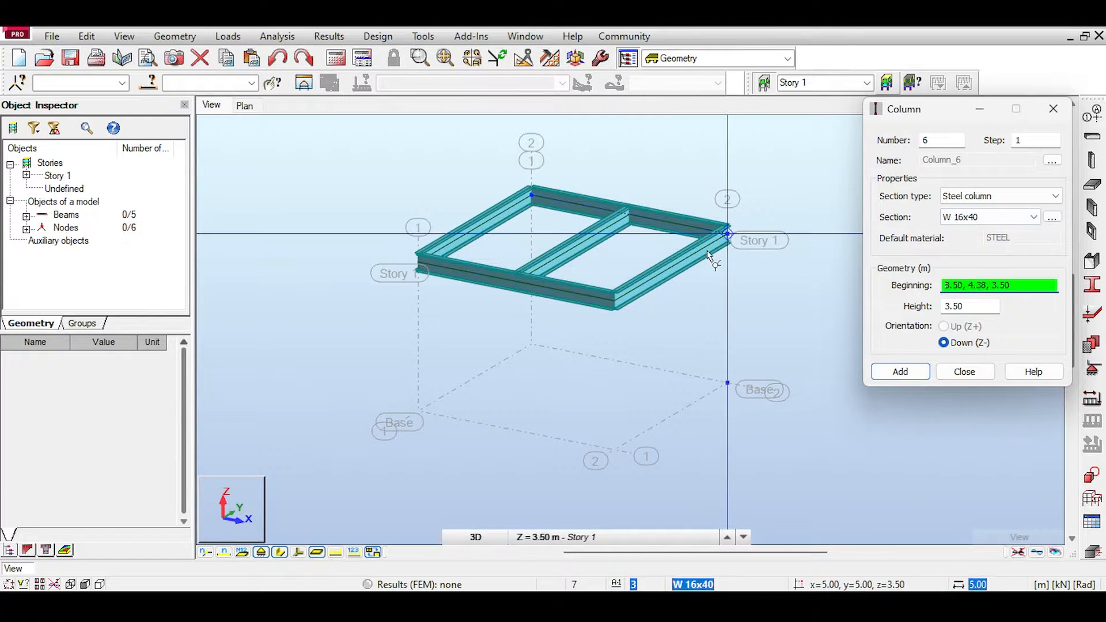
pyautogui.click(728, 236)
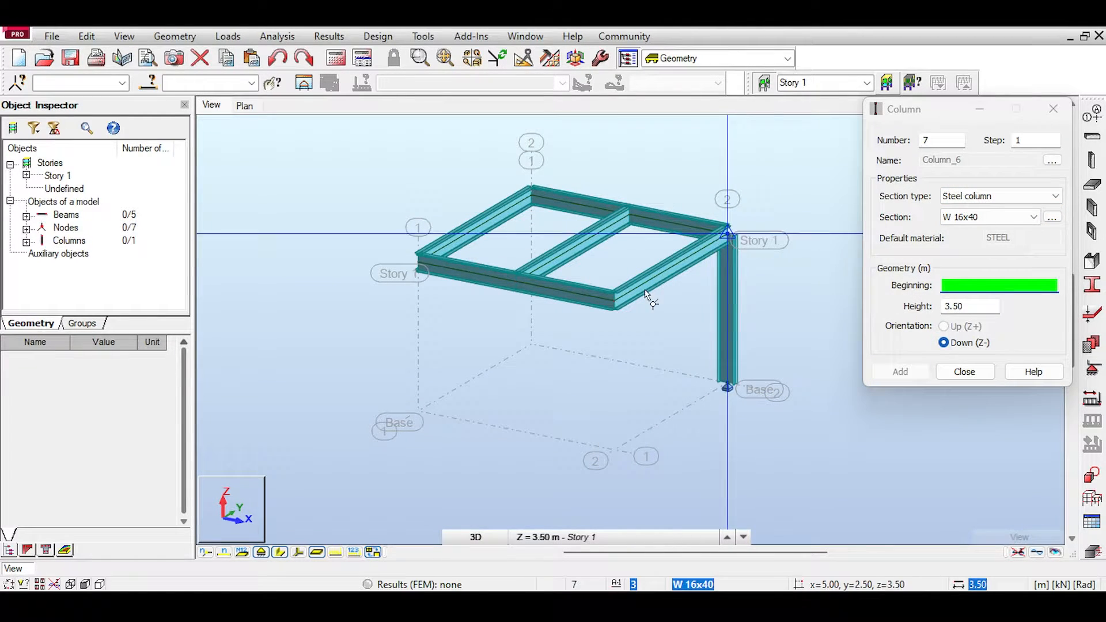
pyautogui.click(617, 298)
pyautogui.click(428, 272)
pyautogui.click(531, 193)
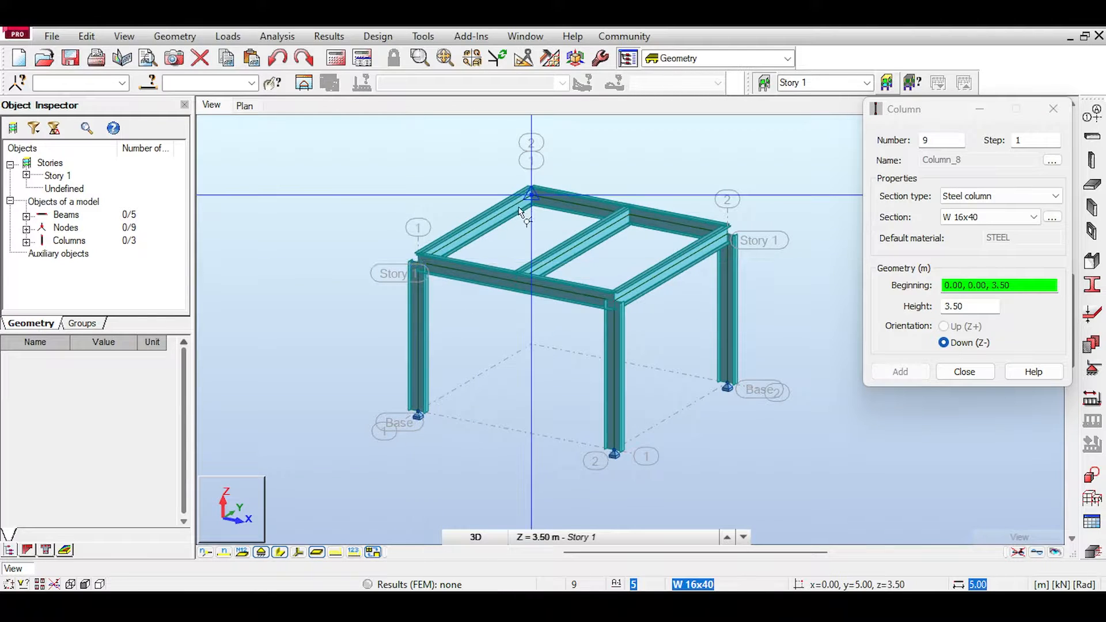
pyautogui.press('Escape')
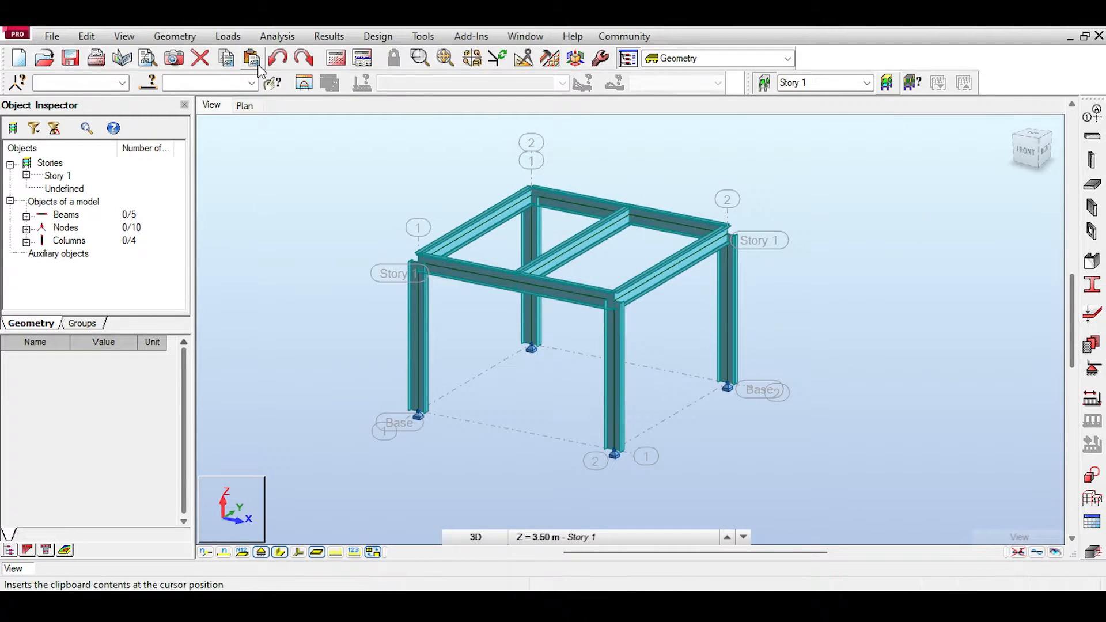
# Step: Start a floor definition and review the homogeneous thickness settings of the C150mm concrete slab
pyautogui.click(1090, 193)
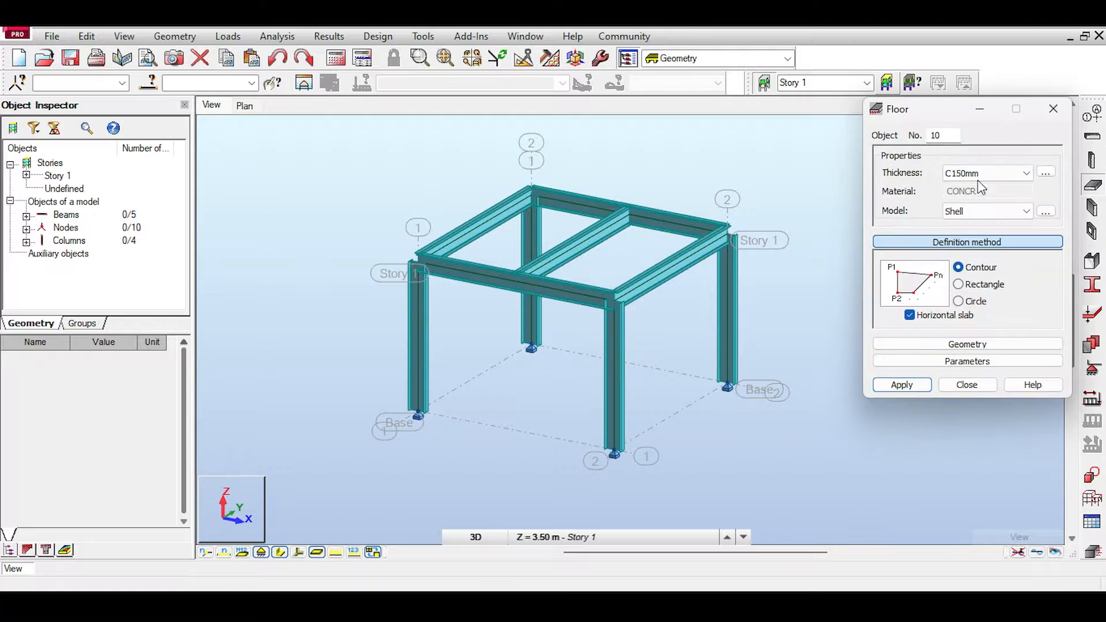
pyautogui.click(1056, 107)
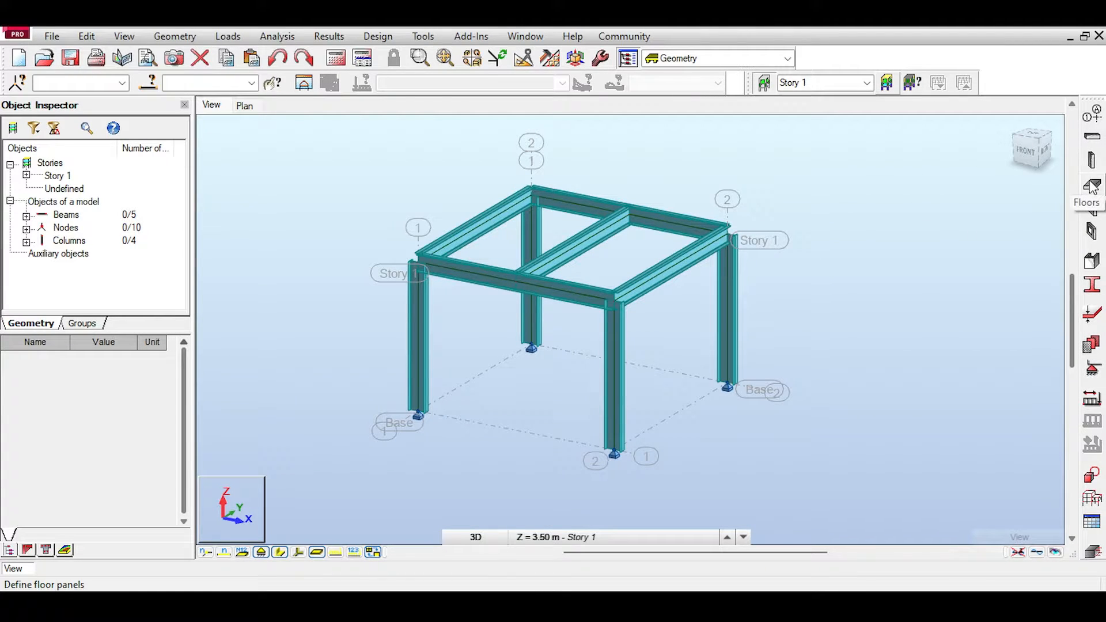
pyautogui.click(1091, 185)
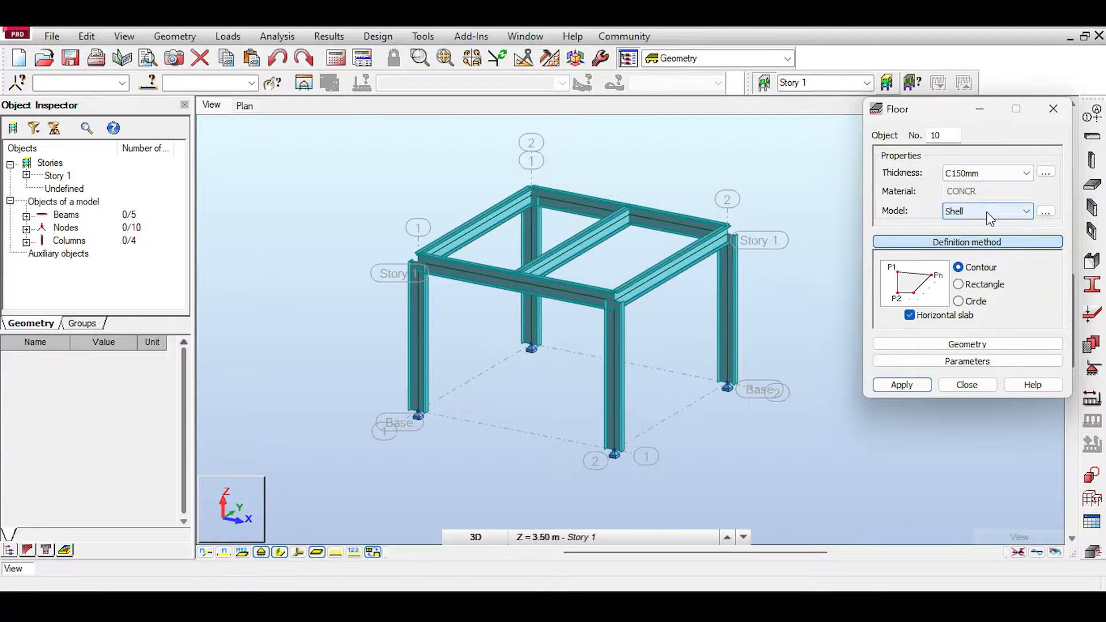
pyautogui.click(1045, 172)
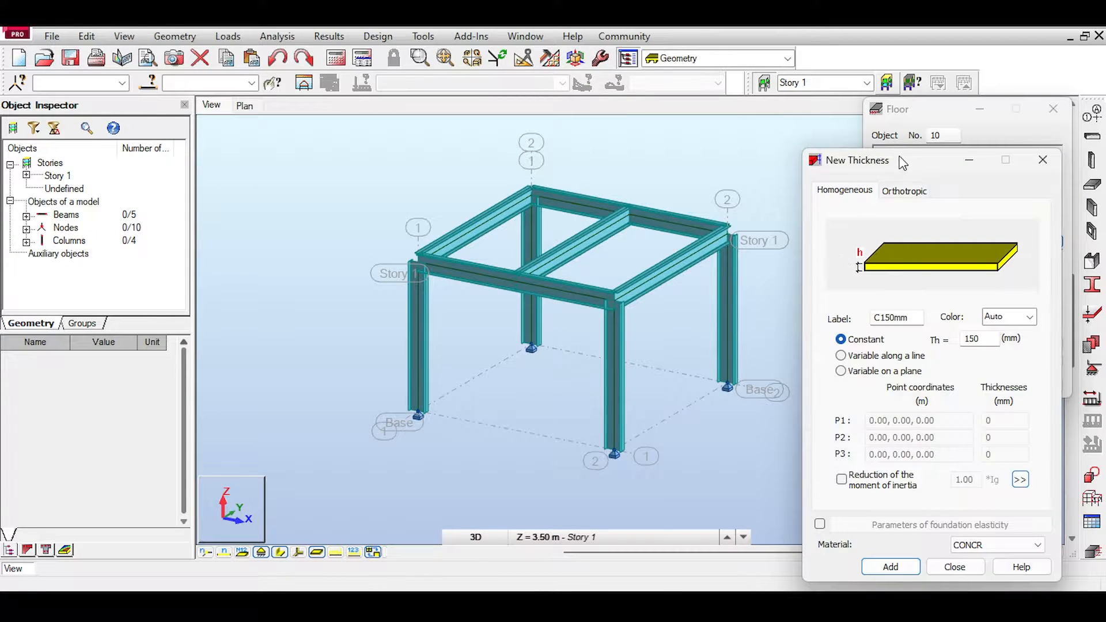
pyautogui.moveTo(903, 163); pyautogui.dragTo(698, 91)
pyautogui.doubleClick(702, 249)
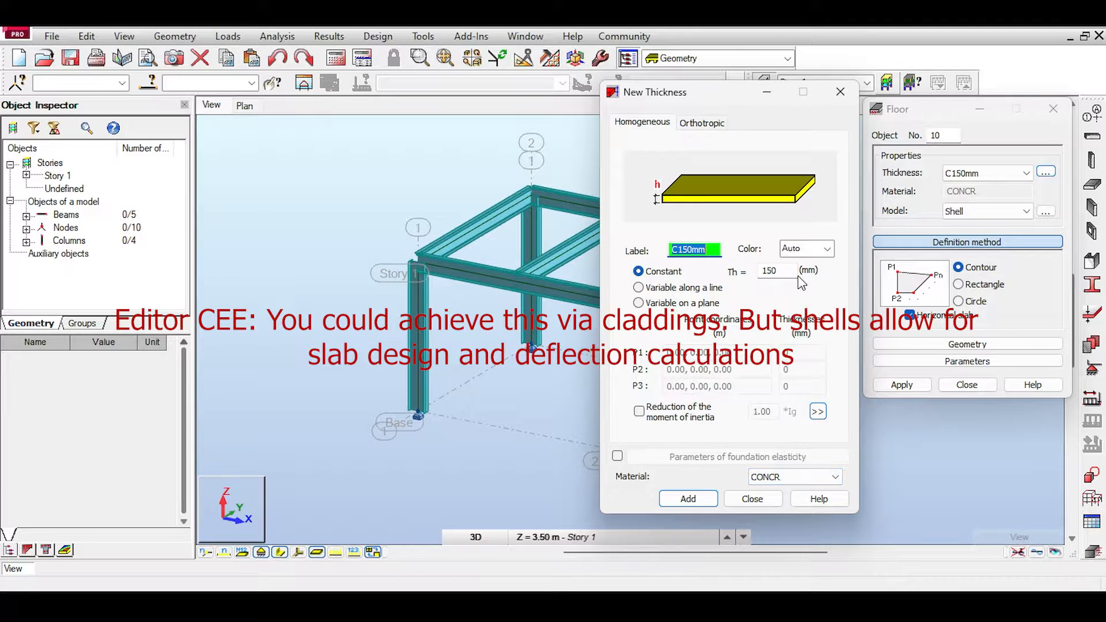
pyautogui.click(646, 420)
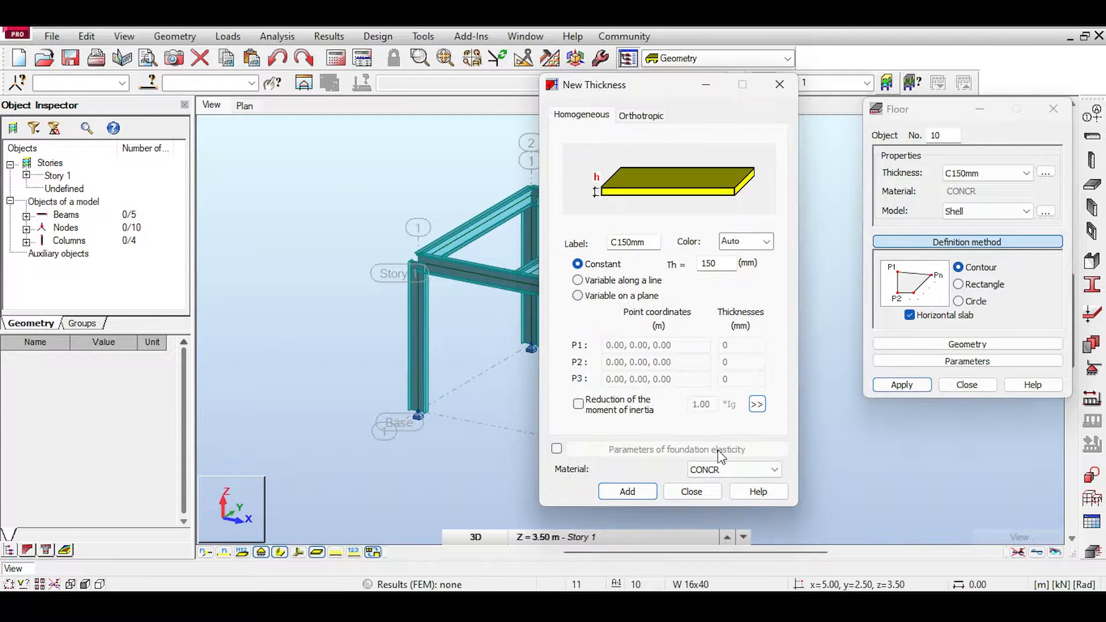
pyautogui.click(686, 495)
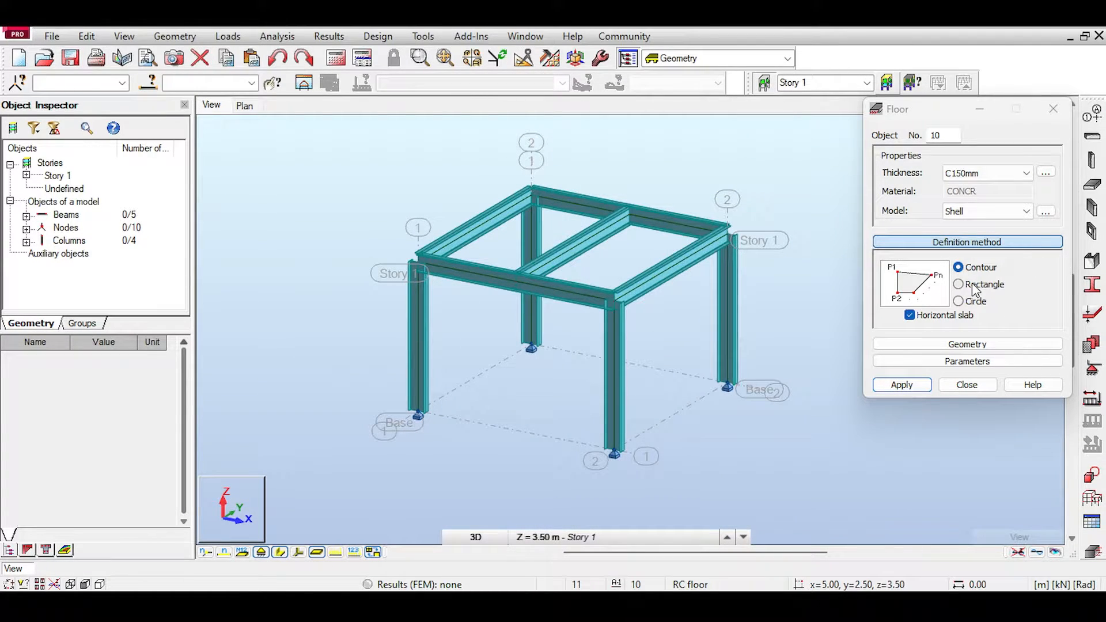
# Step: Model a C150mm concrete shell floor at Story 1 by a contour through the four corners of the beam frame
pyautogui.click(957, 284)
pyautogui.click(957, 267)
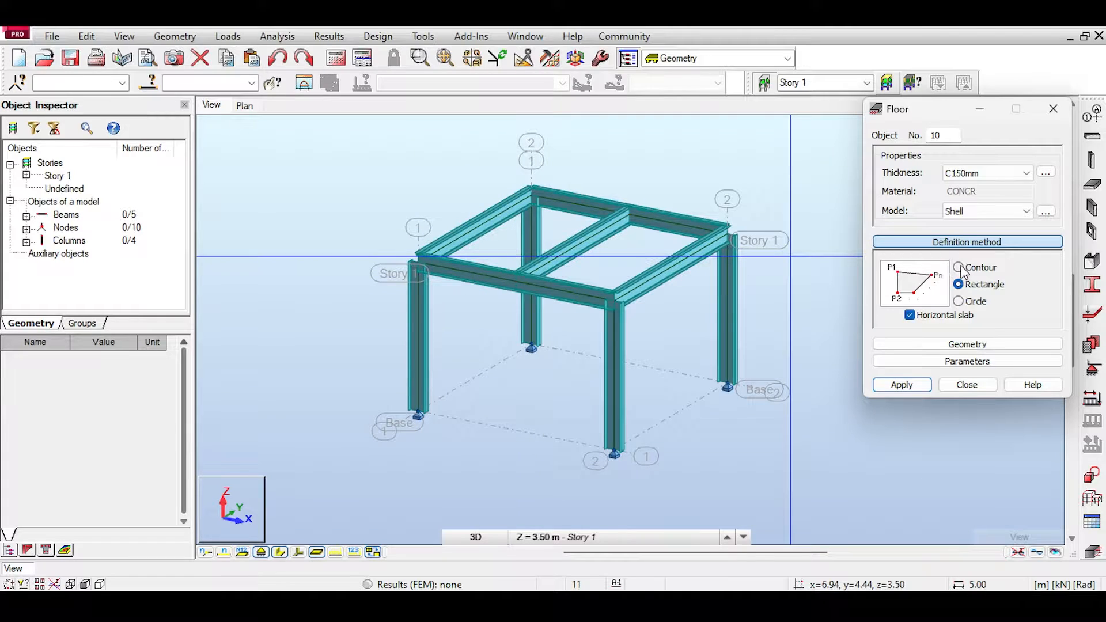
pyautogui.click(418, 263)
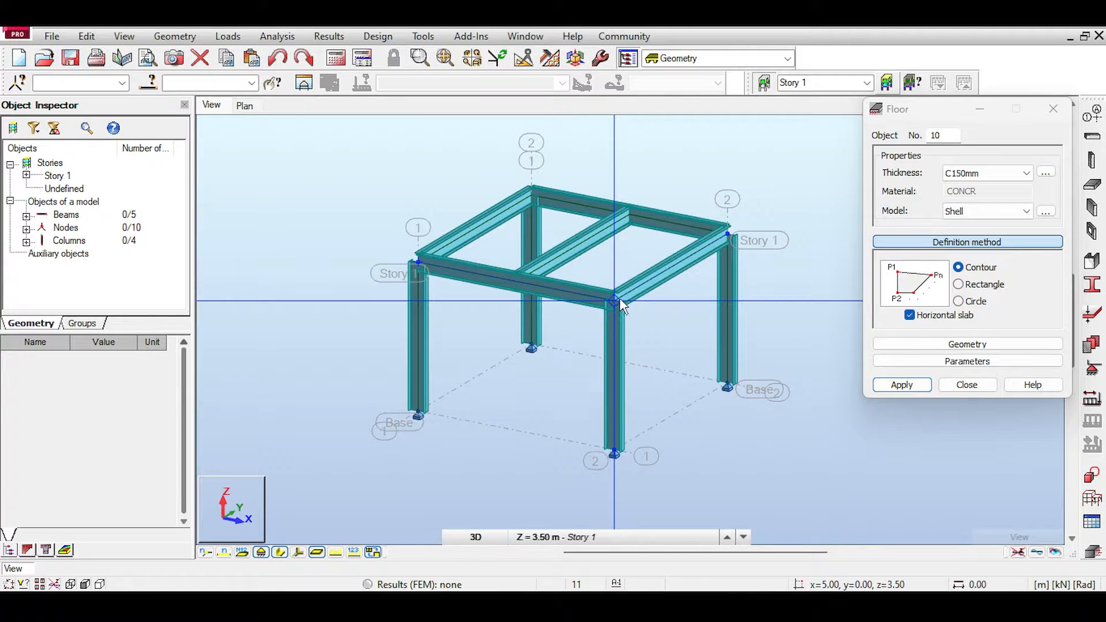
pyautogui.click(618, 300)
pyautogui.click(730, 236)
pyautogui.click(532, 196)
pyautogui.click(419, 262)
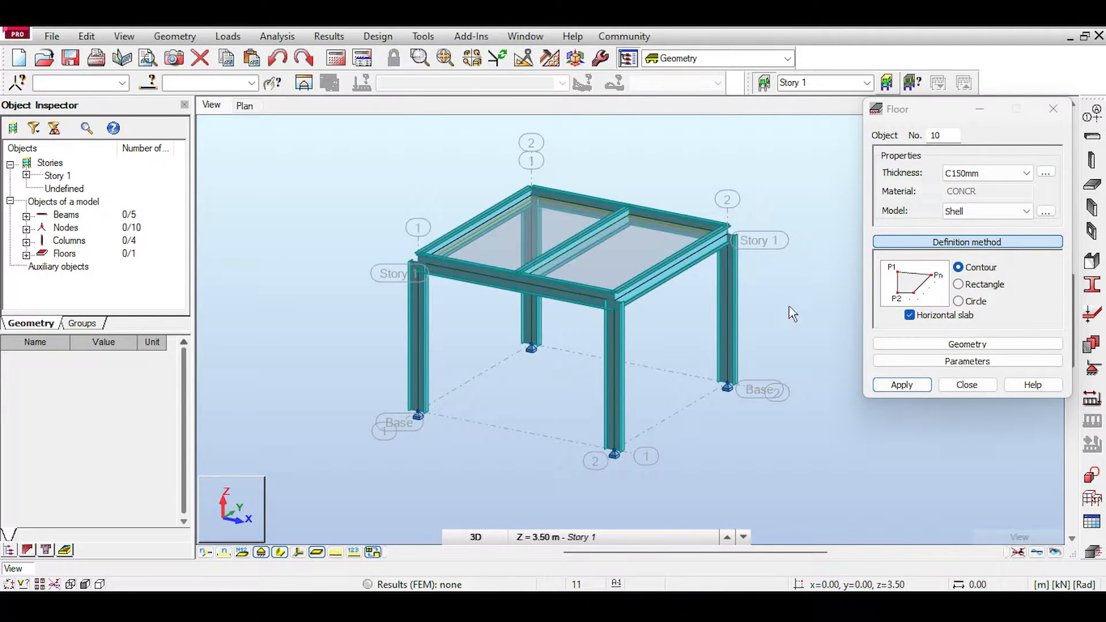
# Step: Define two load cases: DL1 with dead nature and LL1 with live nature
pyautogui.click(939, 385)
pyautogui.click(1084, 403)
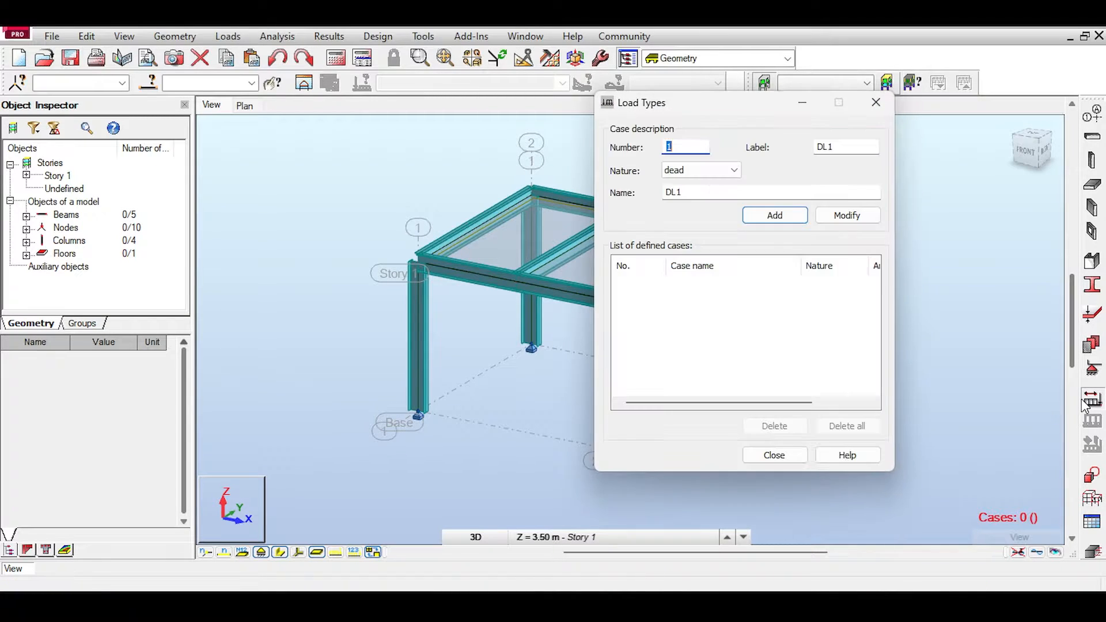
pyautogui.click(775, 215)
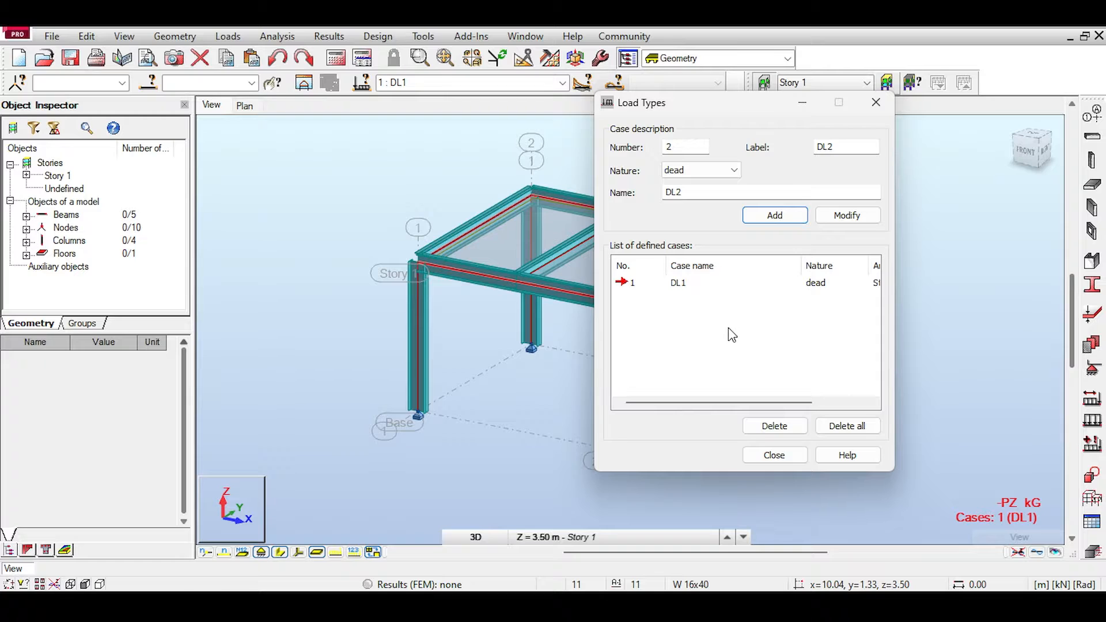
pyautogui.click(755, 456)
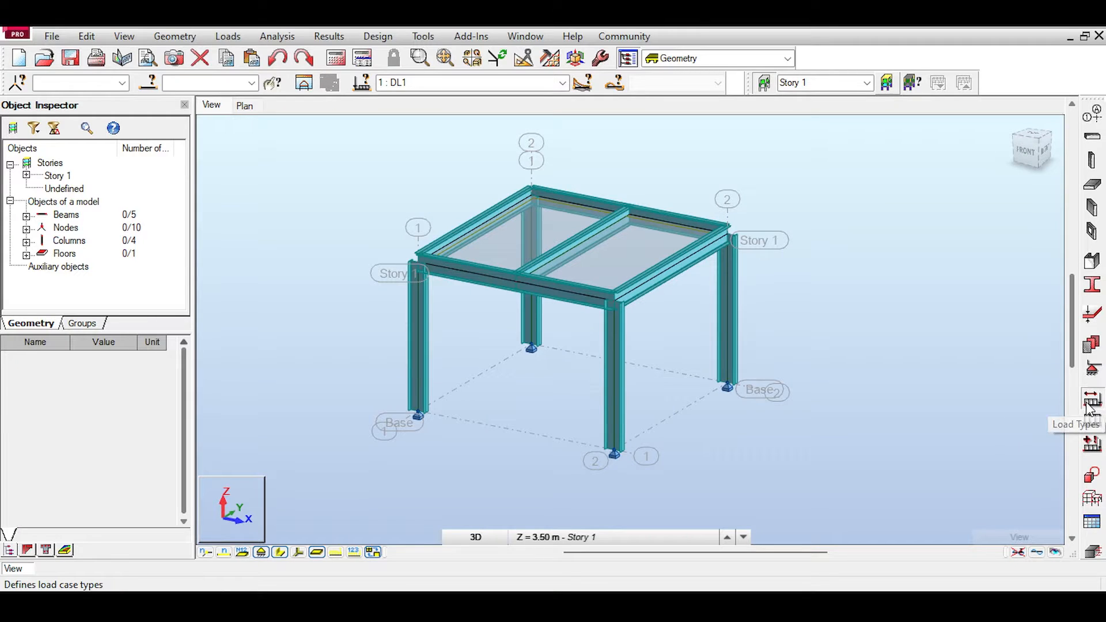
pyautogui.click(1091, 399)
pyautogui.click(720, 170)
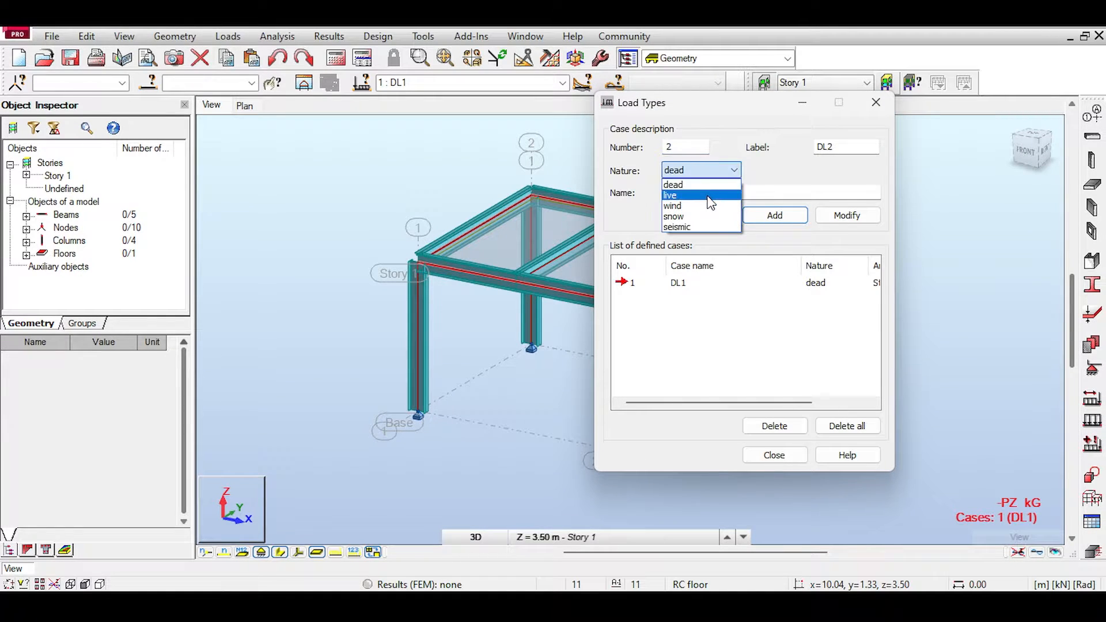
pyautogui.click(707, 192)
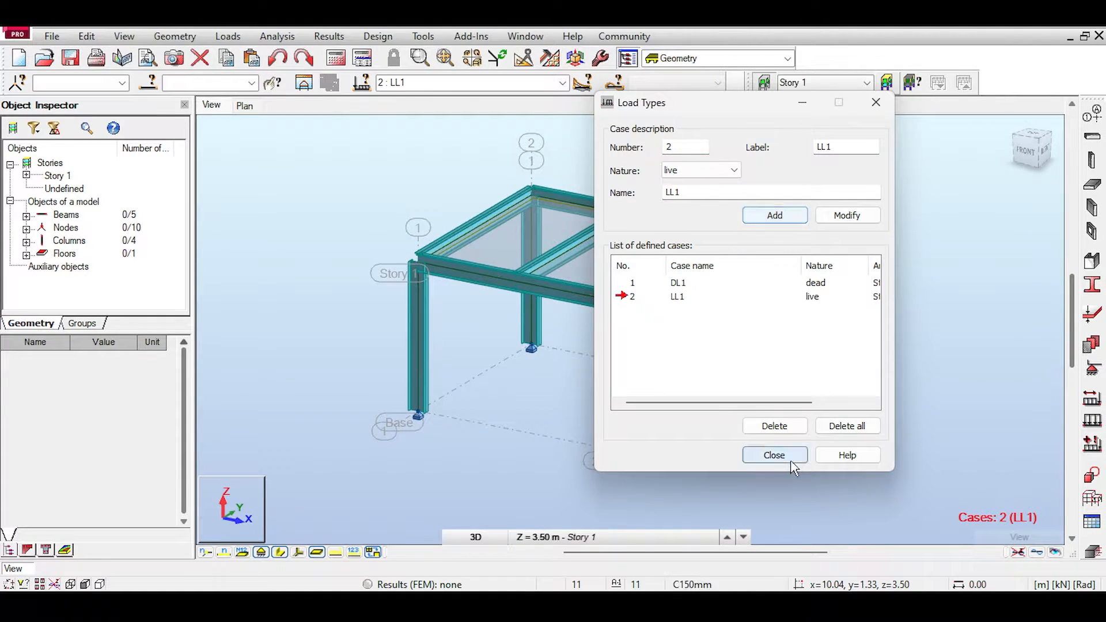
pyautogui.click(774, 455)
# Step: Make DL1 the active load case and display its loads on the model
pyautogui.click(562, 82)
pyautogui.click(650, 151)
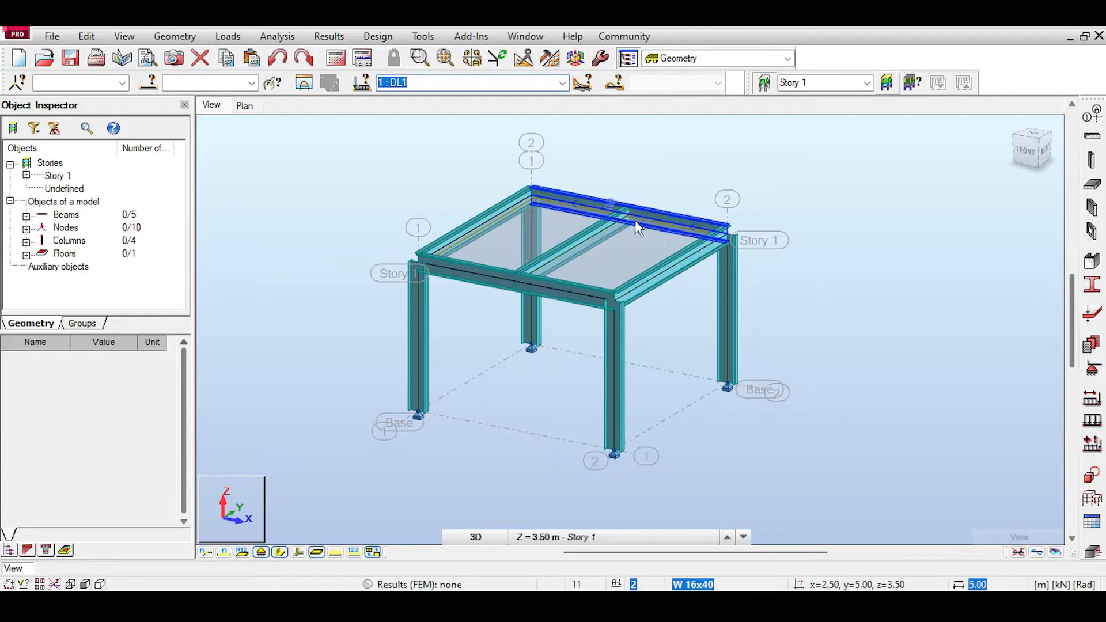
pyautogui.click(336, 553)
# Step: Examine the self-weight entry for DL1 in the load table, then return to the model view
pyautogui.click(227, 35)
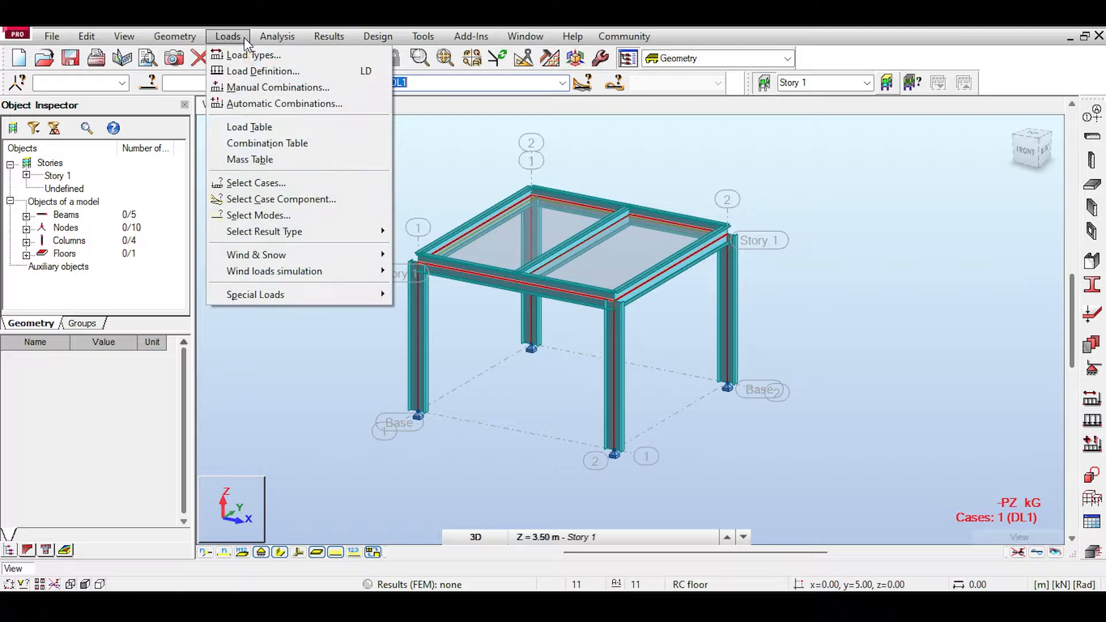
pyautogui.click(246, 127)
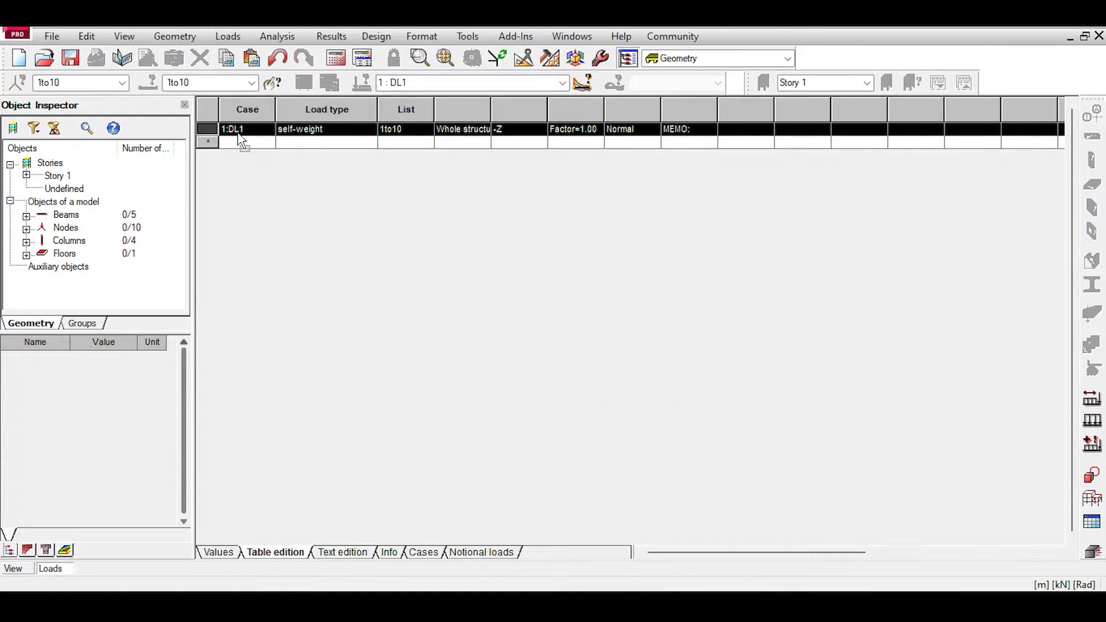
pyautogui.click(1099, 35)
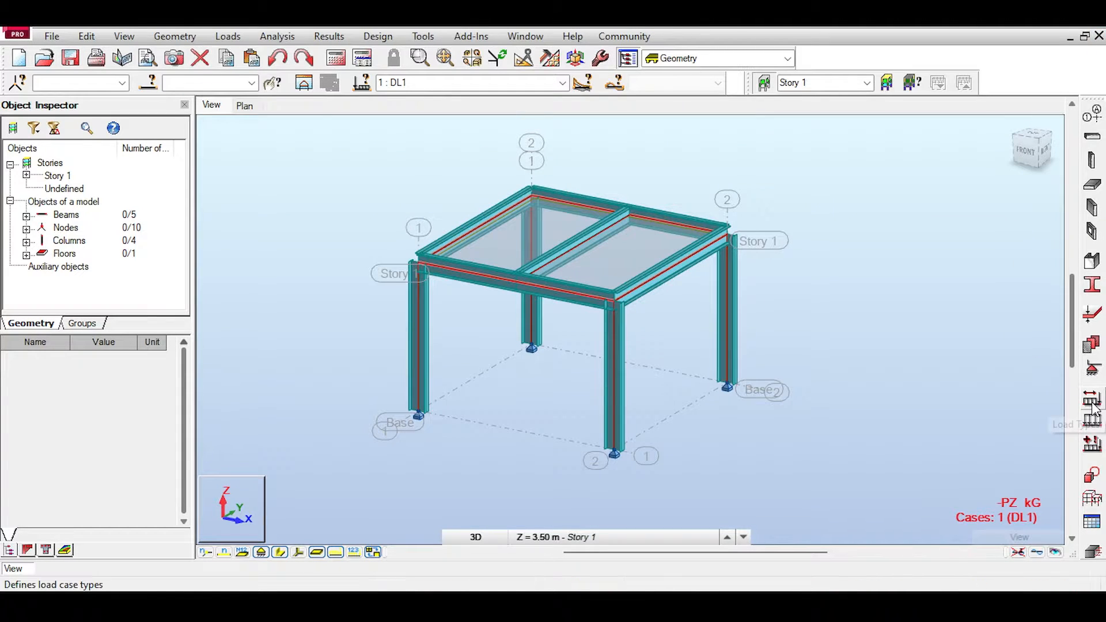
# Step: Apply a uniform planar load of 3 kPa in global Z to the Story 1 floor slab for case DL1
pyautogui.click(1091, 420)
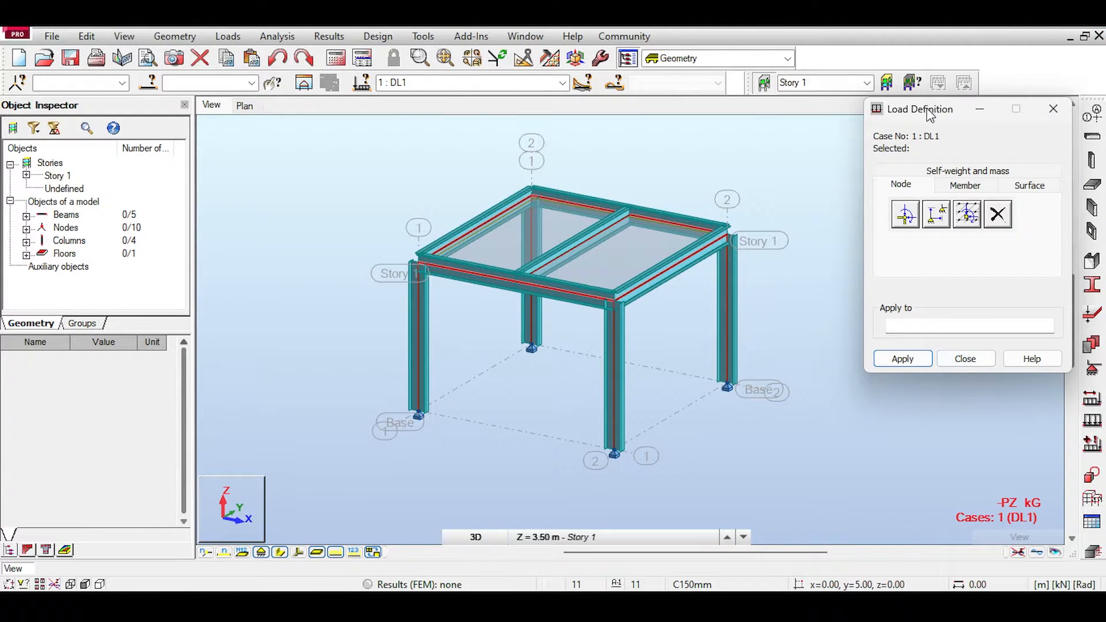
pyautogui.moveTo(929, 114); pyautogui.dragTo(879, 130)
pyautogui.click(973, 207)
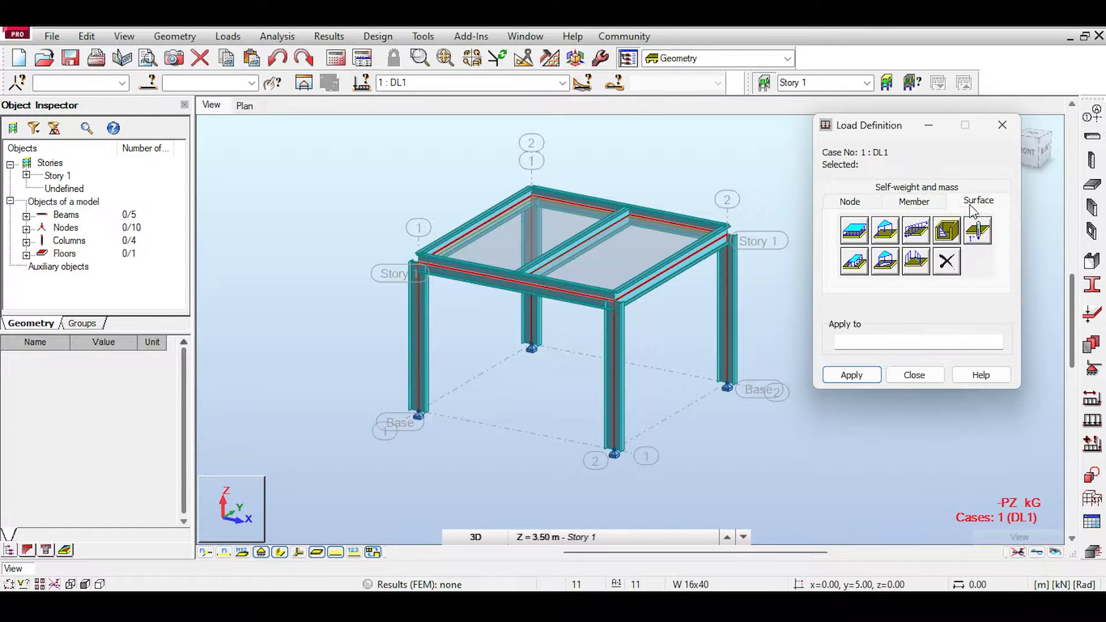
pyautogui.click(855, 232)
pyautogui.doubleClick(930, 339)
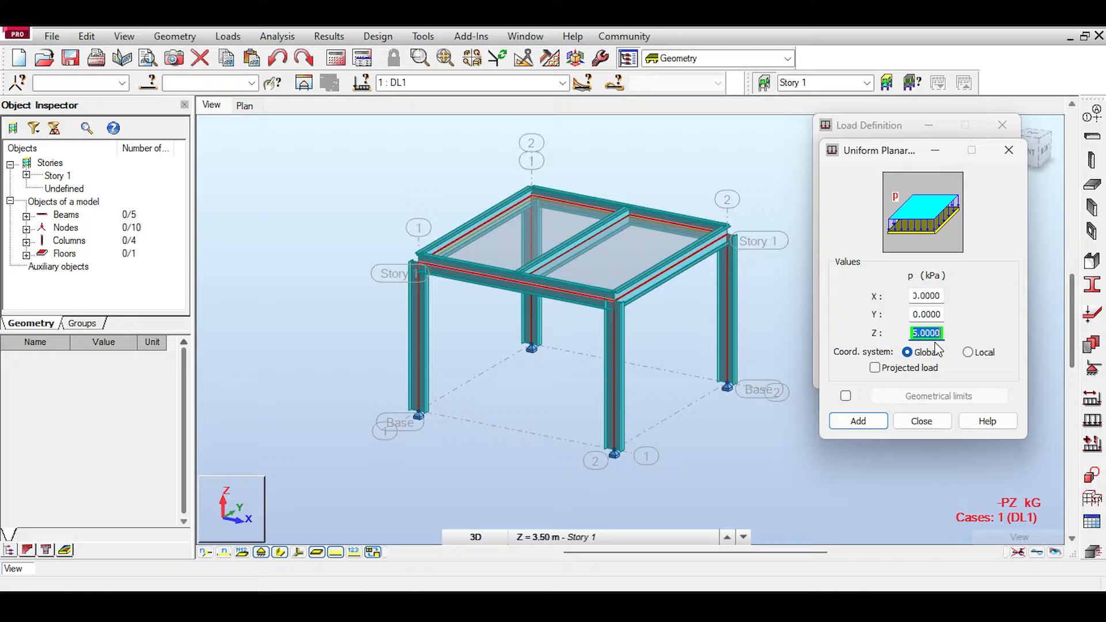
pyautogui.write('3')
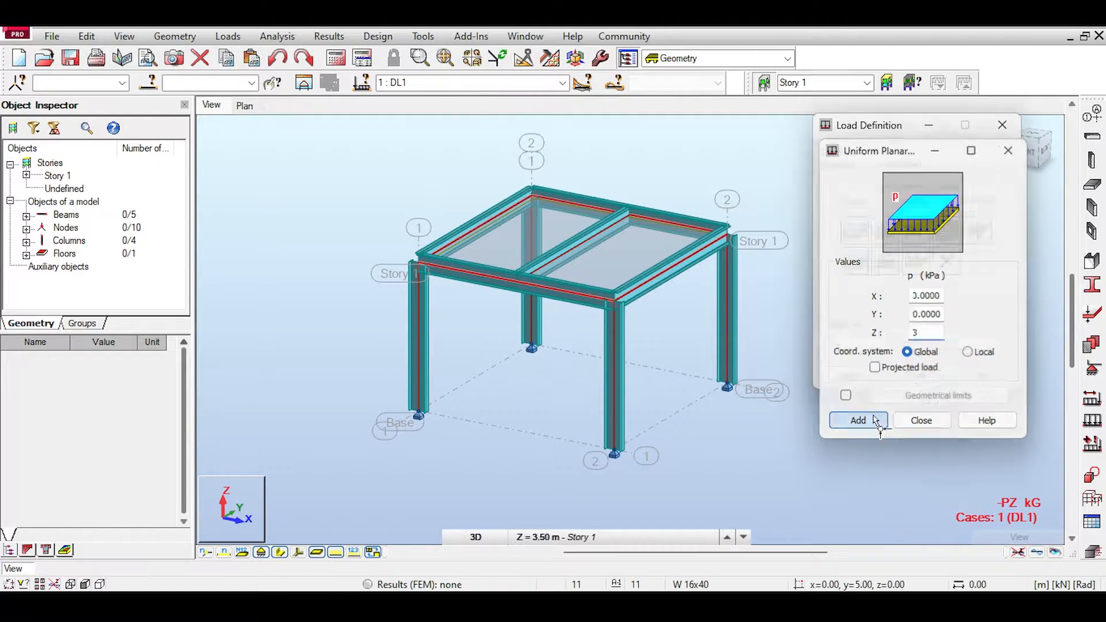
pyautogui.click(872, 420)
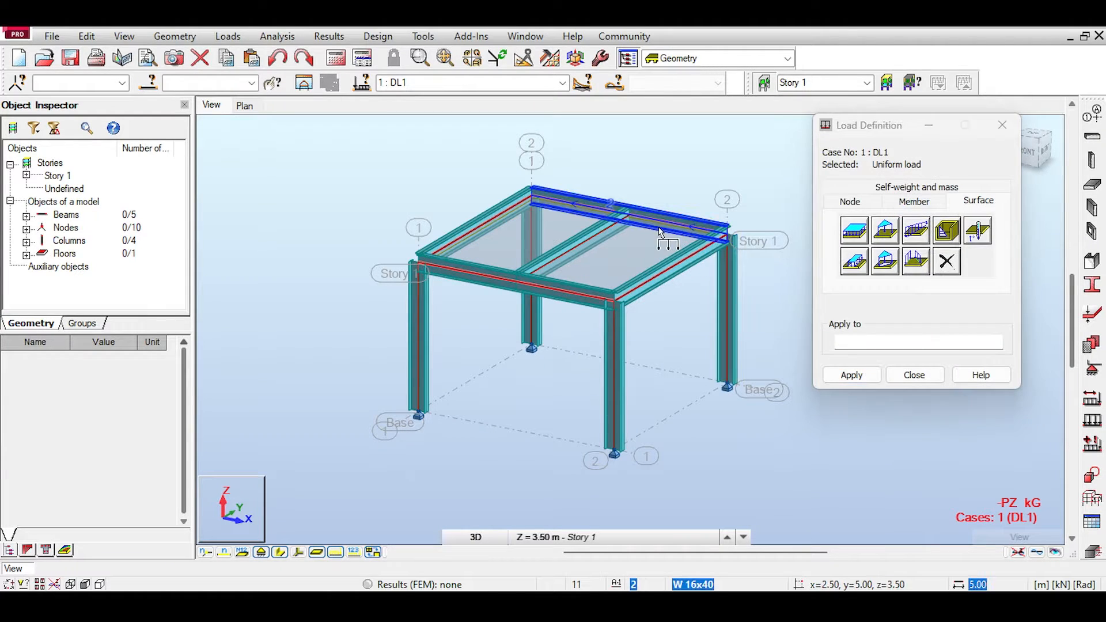
pyautogui.click(566, 224)
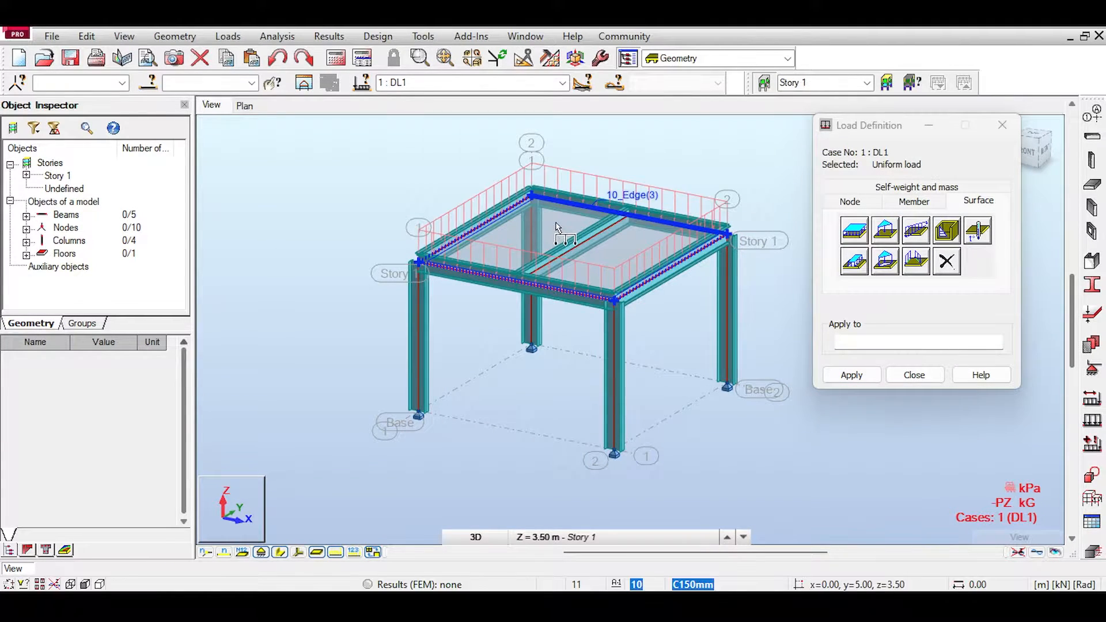
pyautogui.click(557, 85)
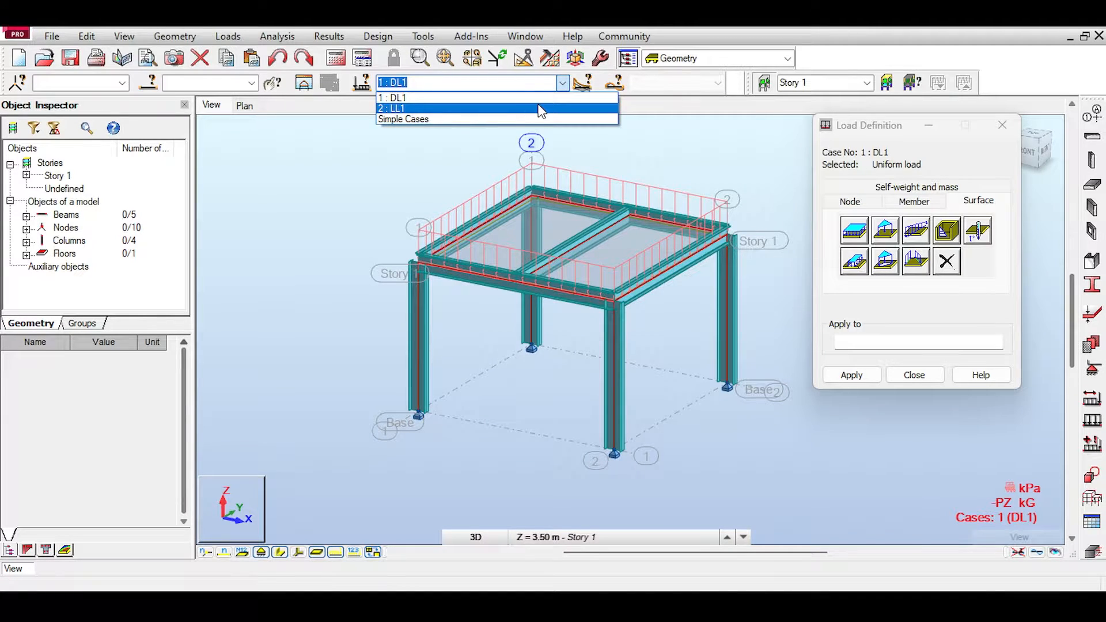
pyautogui.click(518, 119)
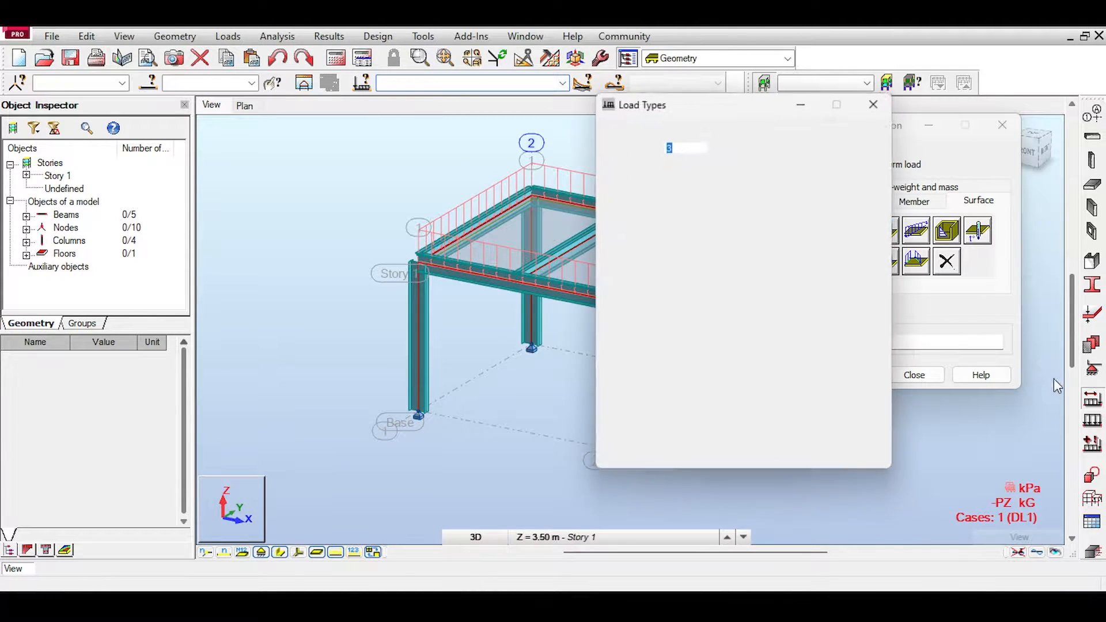
pyautogui.click(718, 170)
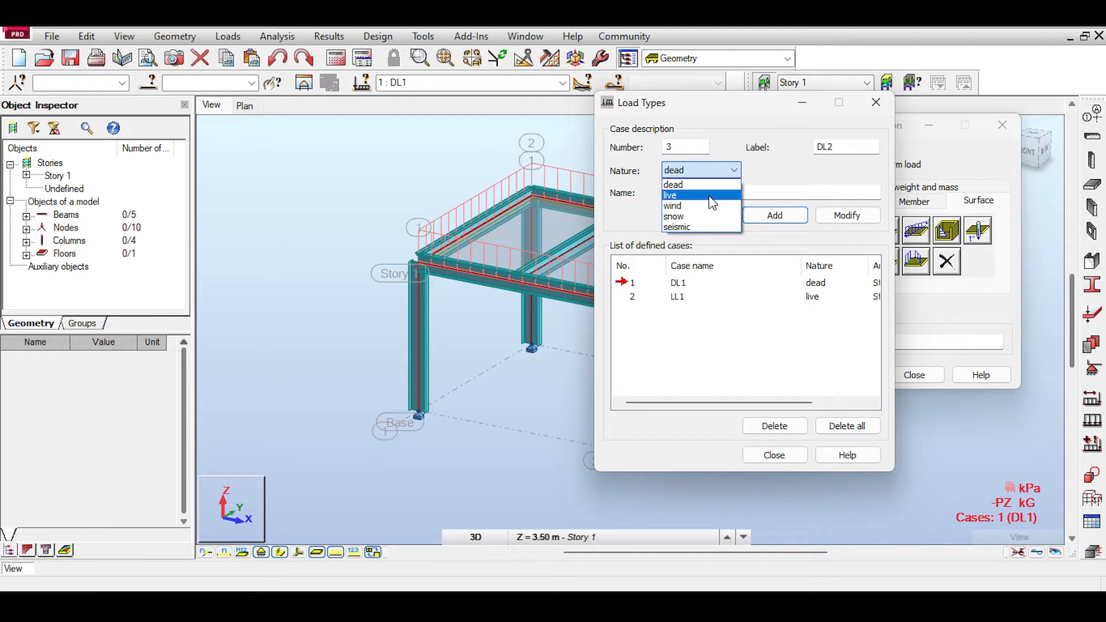
pyautogui.click(674, 184)
pyautogui.click(864, 104)
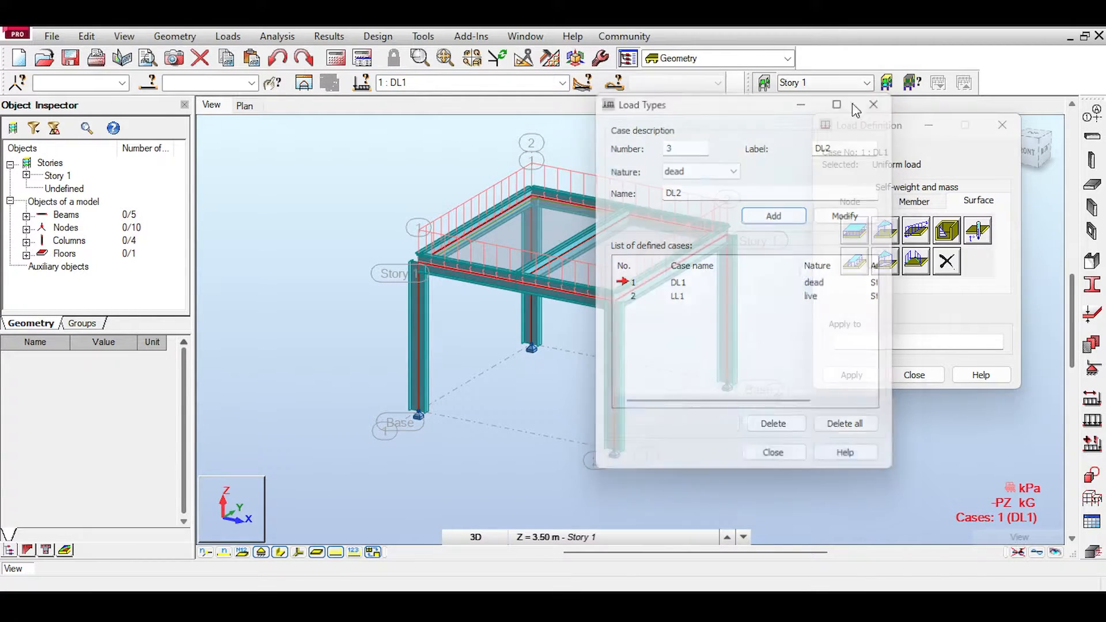
# Step: Apply a uniform planar load of 4 kPa in global Z to the floor slab under load case LL1
pyautogui.click(562, 83)
pyautogui.click(523, 107)
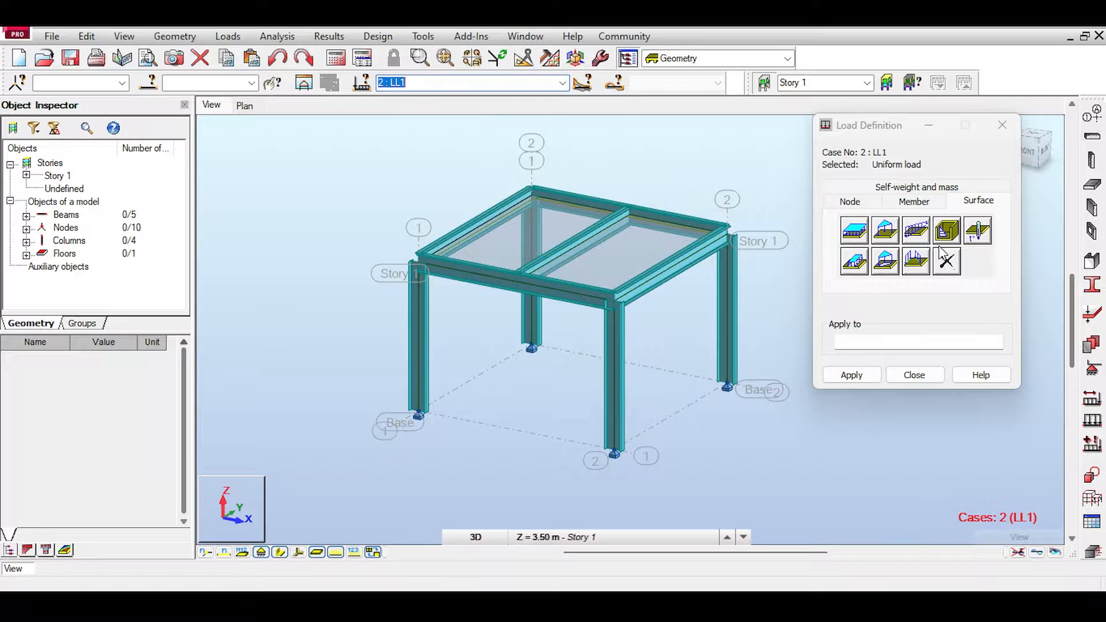
pyautogui.click(855, 231)
pyautogui.doubleClick(933, 332)
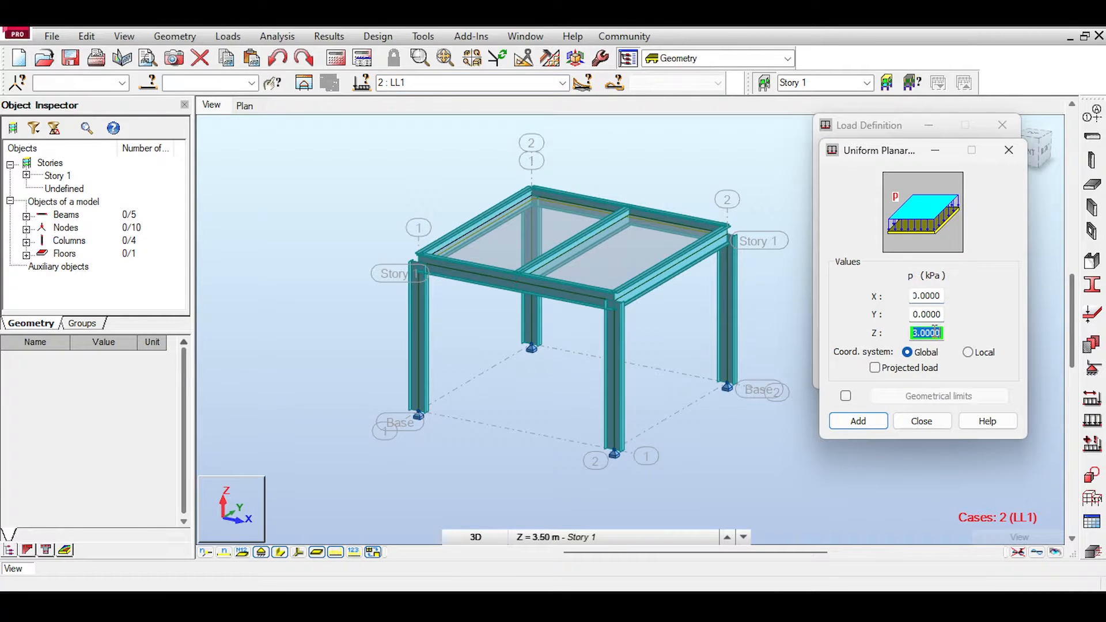
pyautogui.write('4')
pyautogui.click(876, 420)
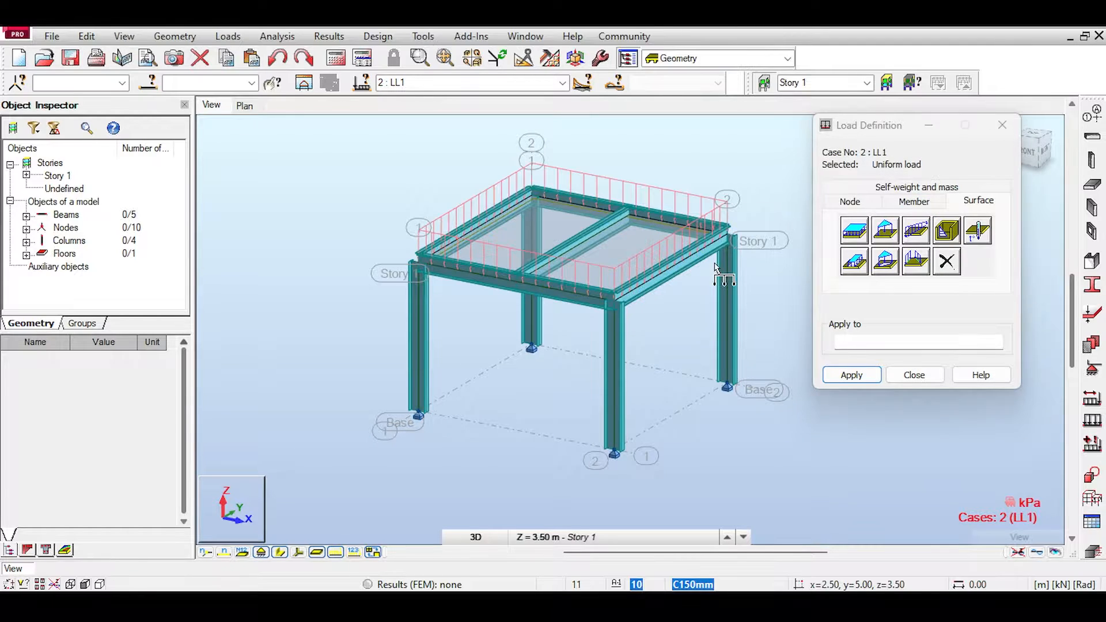
pyautogui.click(913, 374)
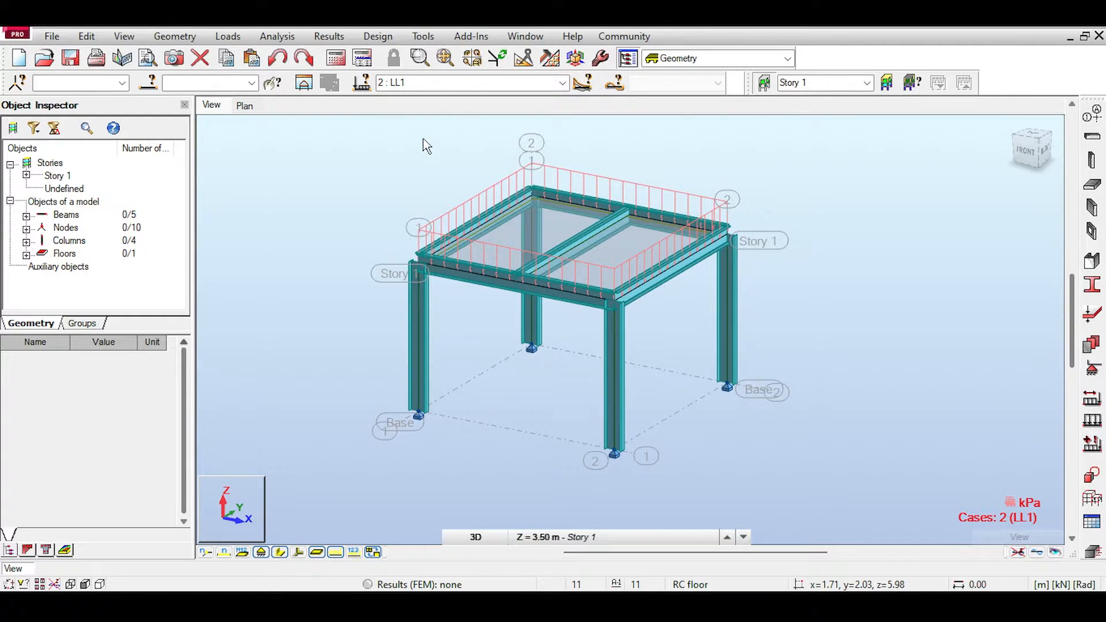
# Step: Create a manual ULS combination named COMB1 and add case DL1 to it with a factor of 1.2
pyautogui.click(227, 36)
pyautogui.click(247, 87)
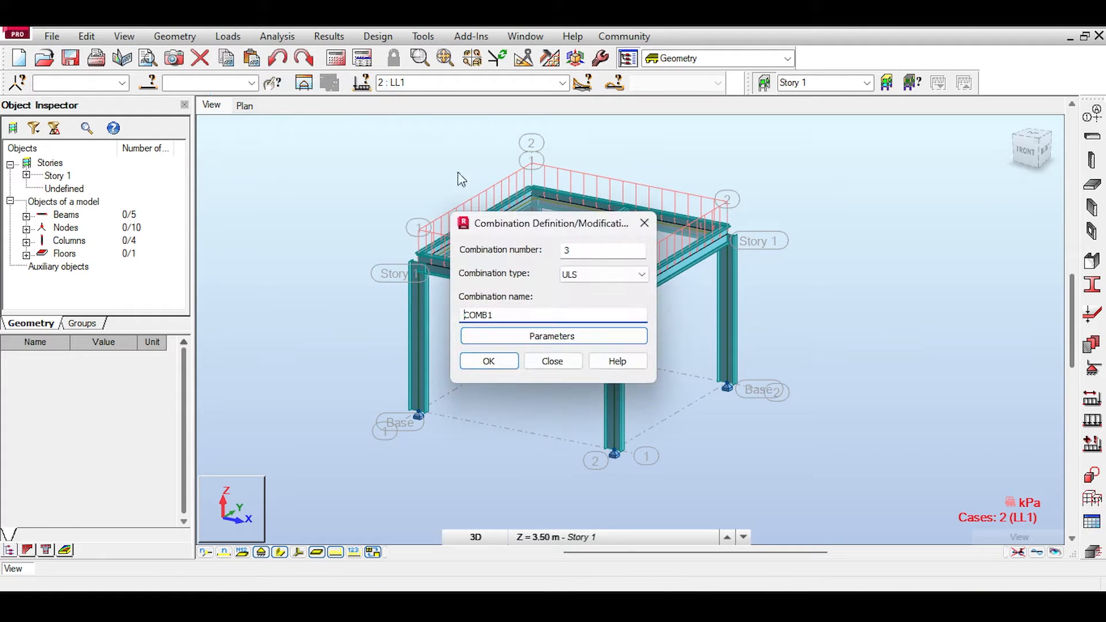
pyautogui.click(494, 363)
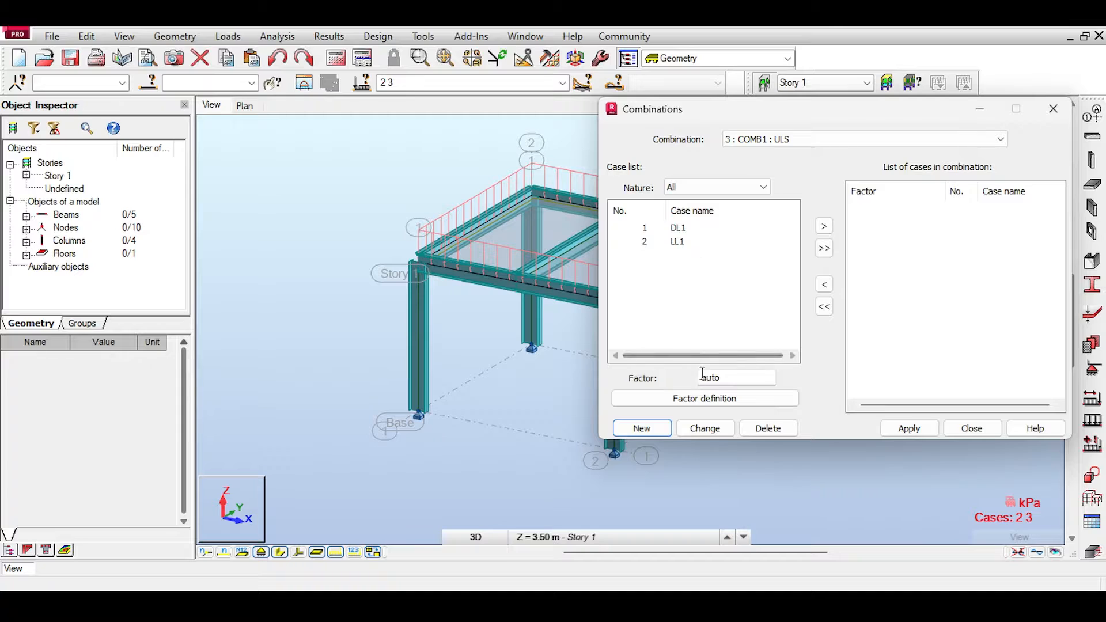
pyautogui.moveTo(727, 379); pyautogui.dragTo(676, 375)
pyautogui.write('10.2')
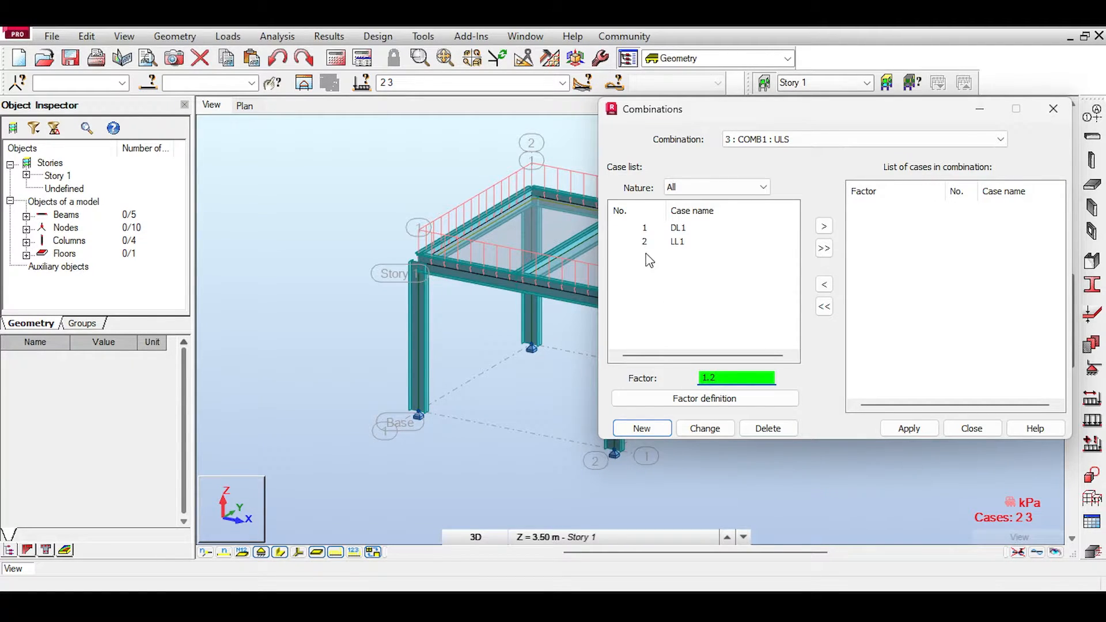
pyautogui.click(645, 228)
pyautogui.click(830, 226)
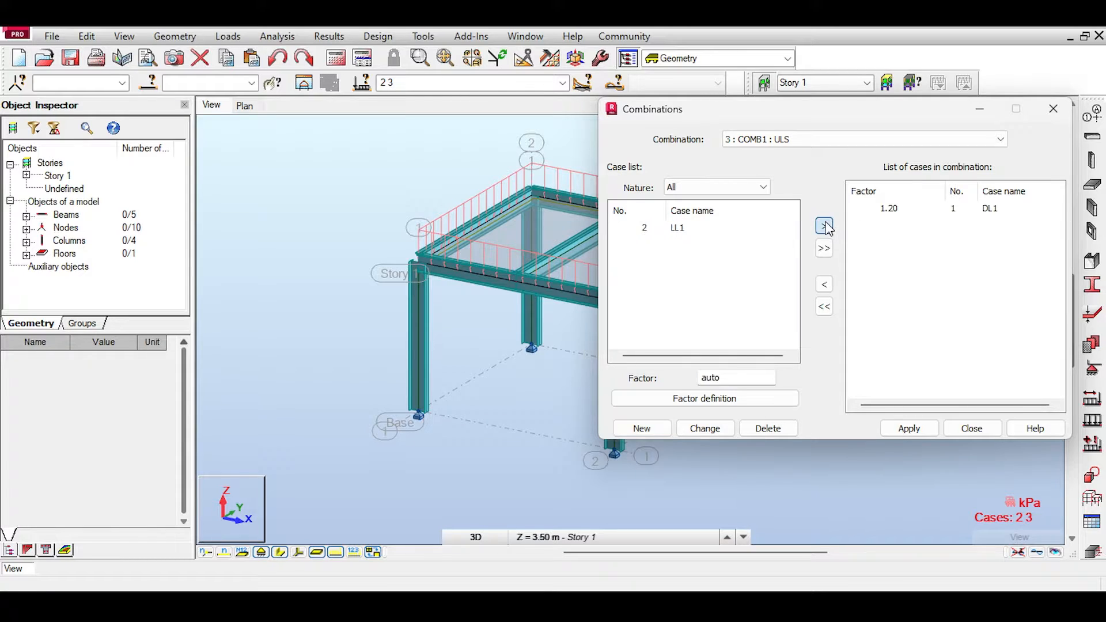
# Step: Add case LL1 to COMB1 with a factor of 1.60 and apply the combination
pyautogui.click(704, 383)
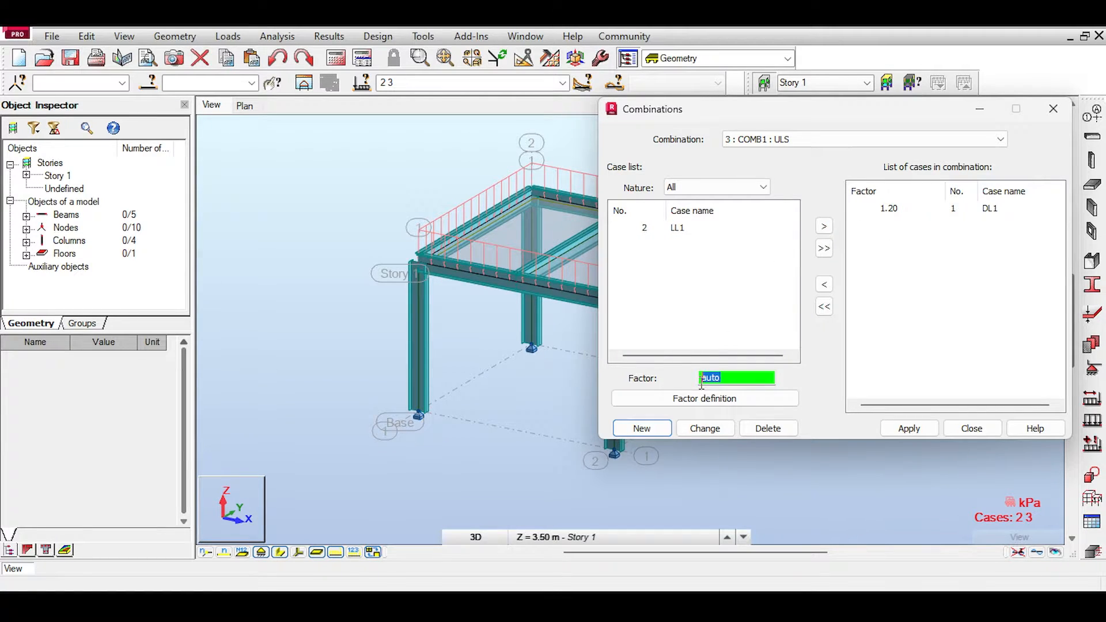
pyautogui.click(648, 228)
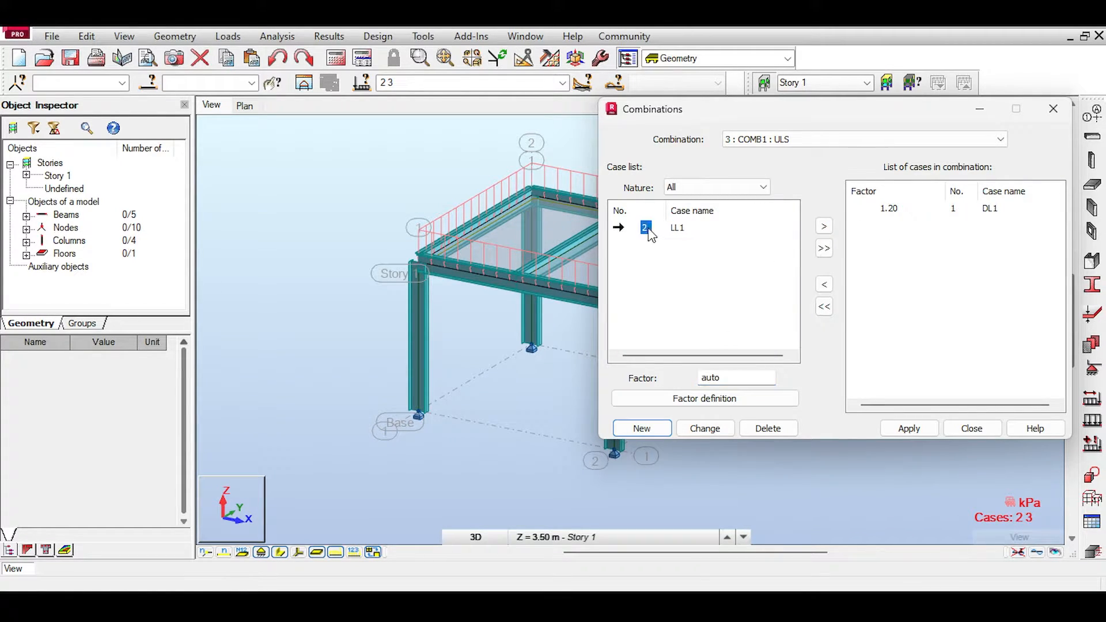
pyautogui.click(824, 225)
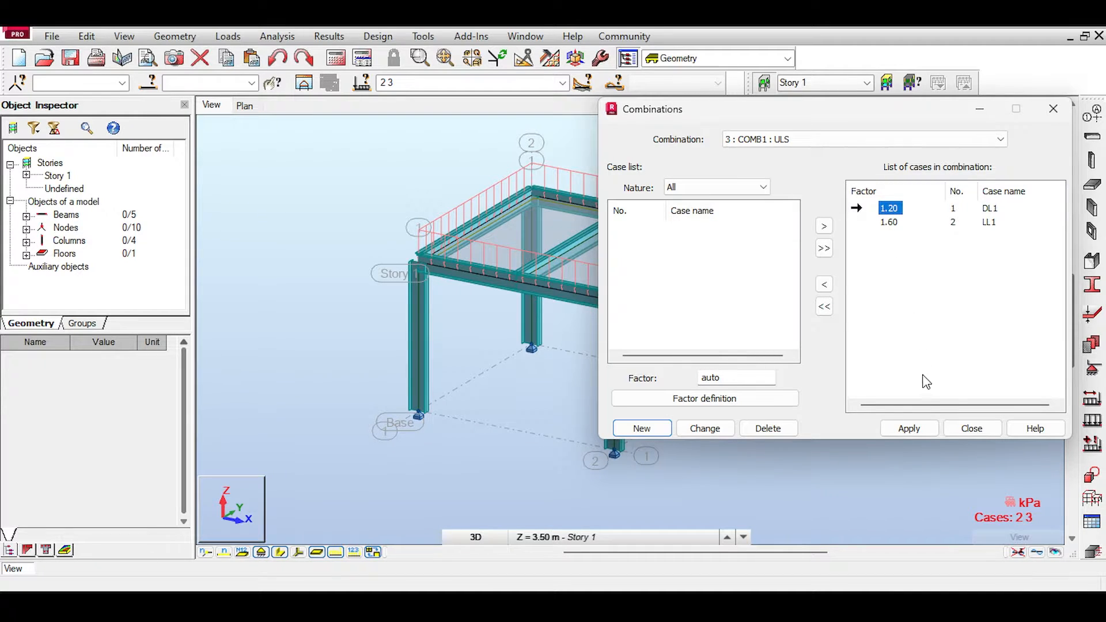
pyautogui.click(917, 427)
pyautogui.click(969, 431)
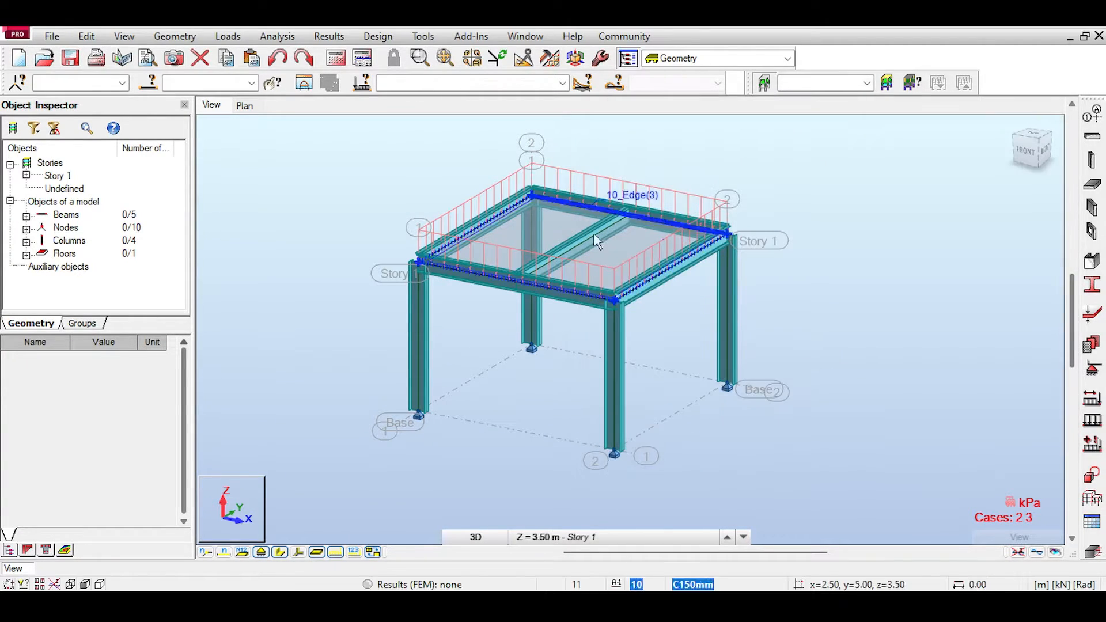
# Step: Make COMB1 the active load case and run the structural calculations
pyautogui.click(561, 82)
pyautogui.click(534, 118)
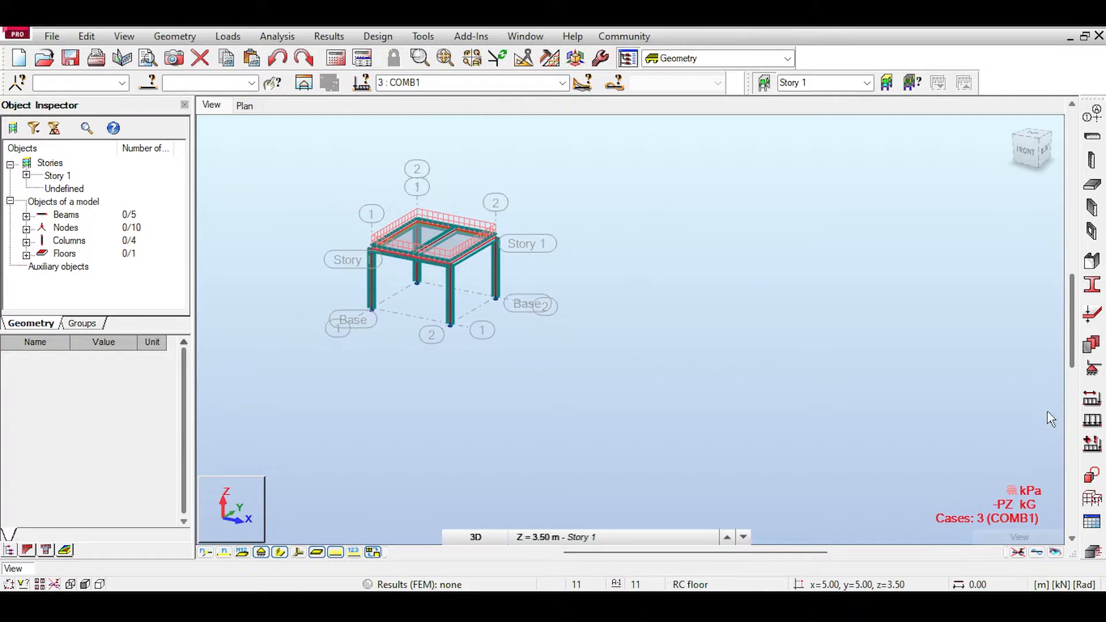
pyautogui.click(362, 57)
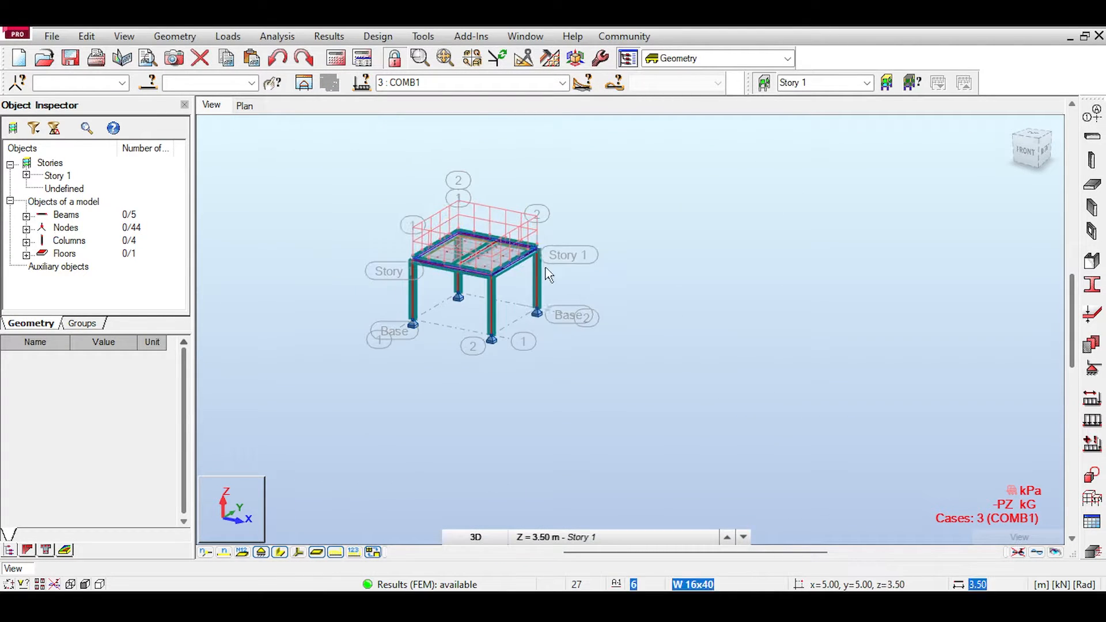
# Step: Hide the load symbols and the section shapes on the model
pyautogui.scroll(2, 547, 275)
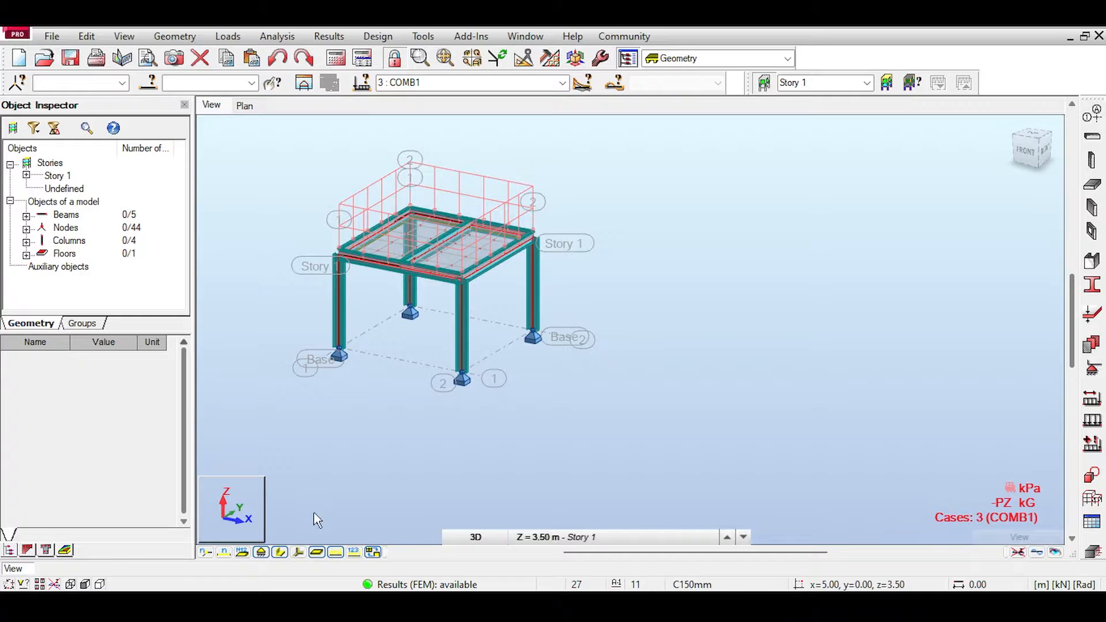
pyautogui.click(336, 554)
pyautogui.click(282, 556)
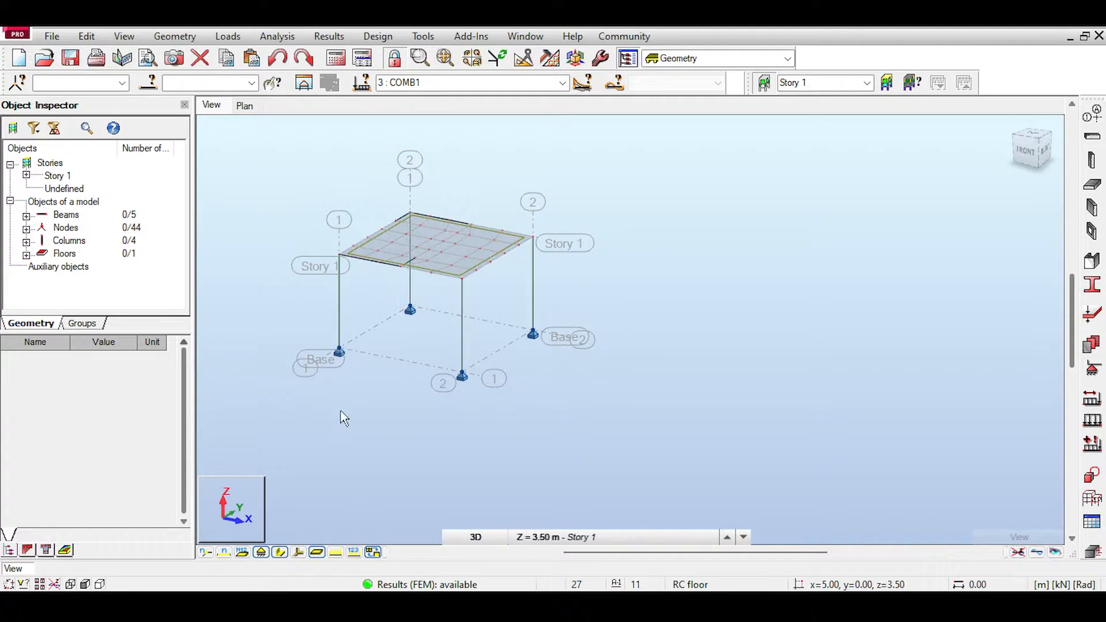
# Step: Switch to Paint and sketch the load path from slab to columns in red on the frame picture, circling the 5 ft spacing
pyautogui.scroll(2, 402, 239)
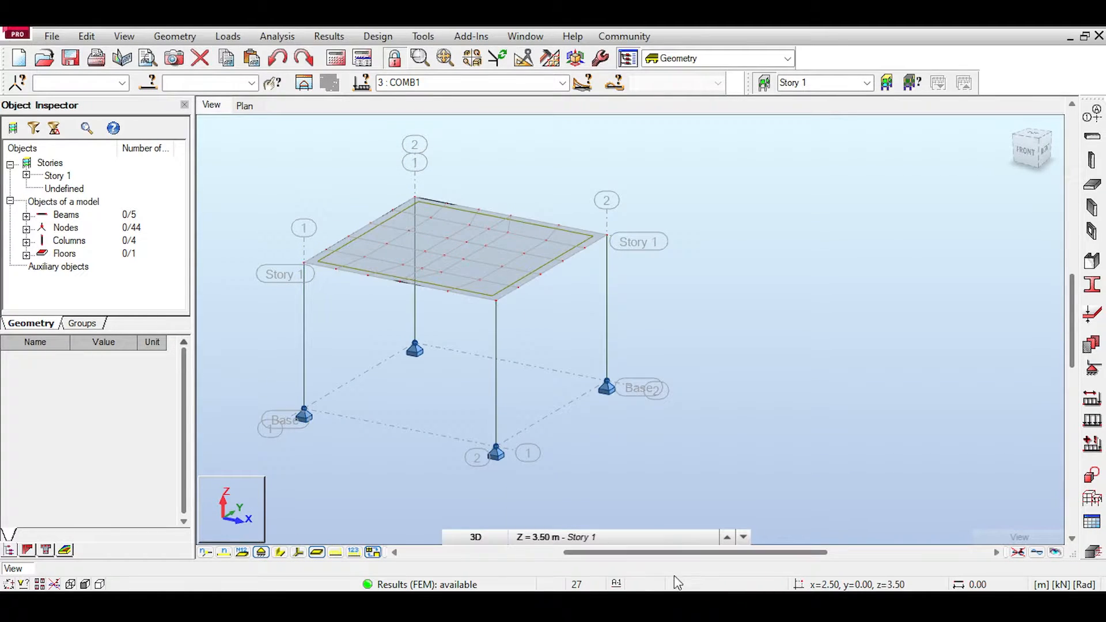
pyautogui.click(681, 606)
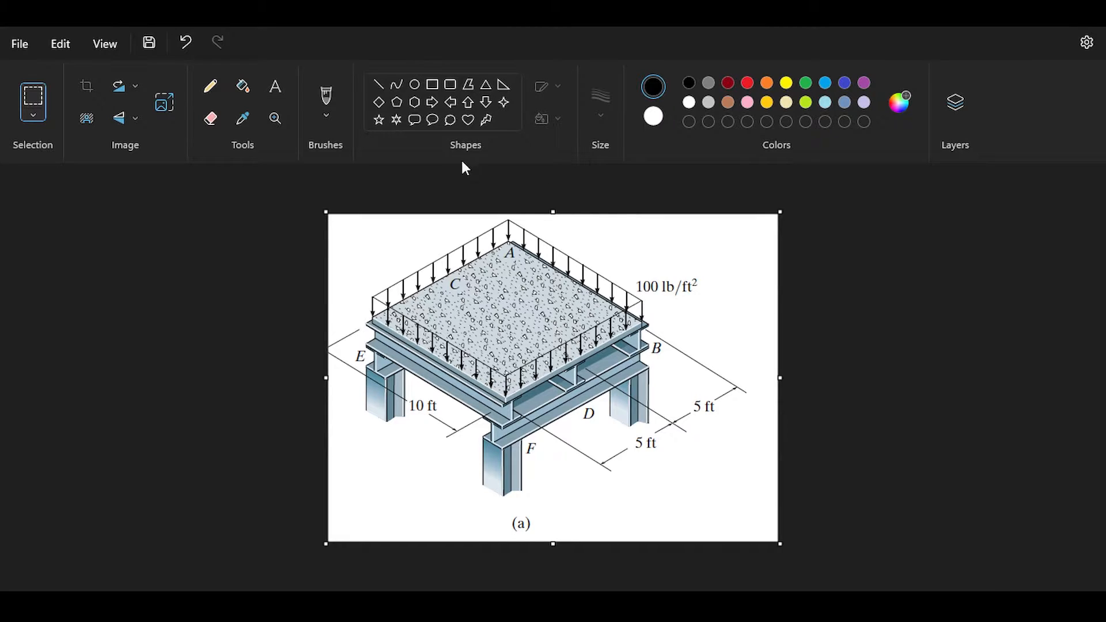
pyautogui.click(326, 99)
pyautogui.click(747, 85)
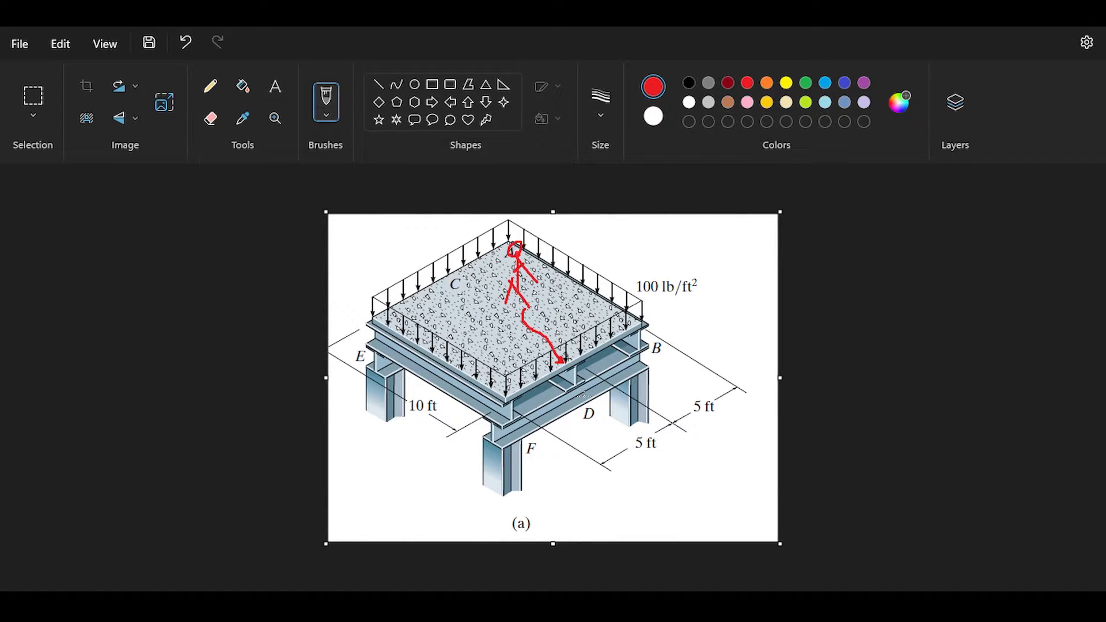
pyautogui.moveTo(624, 373); pyautogui.dragTo(512, 424)
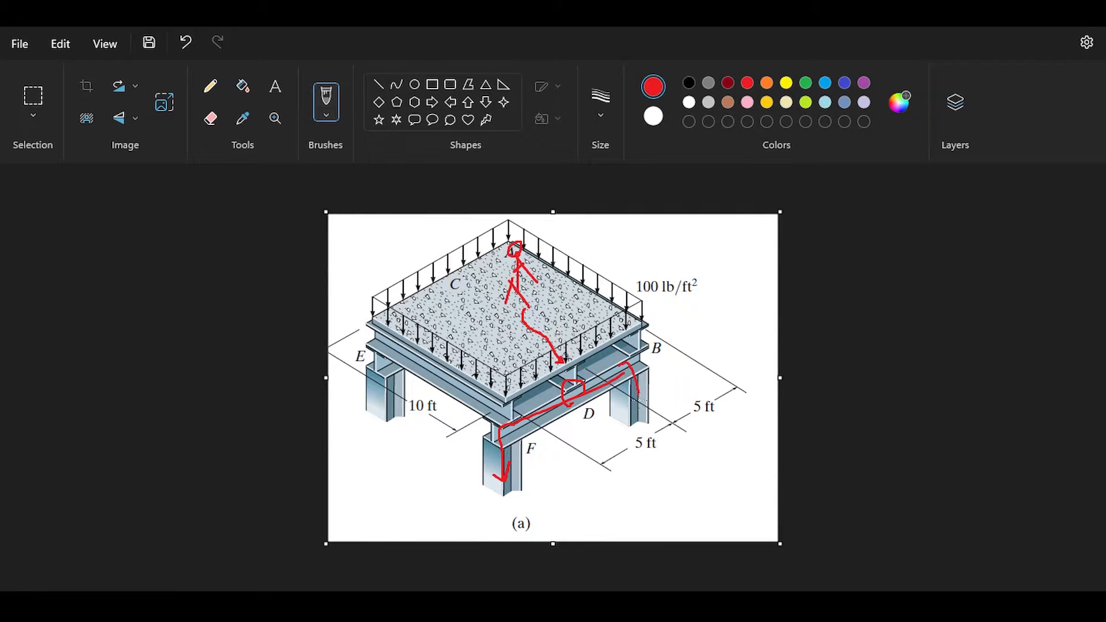
pyautogui.moveTo(647, 428); pyautogui.dragTo(655, 421)
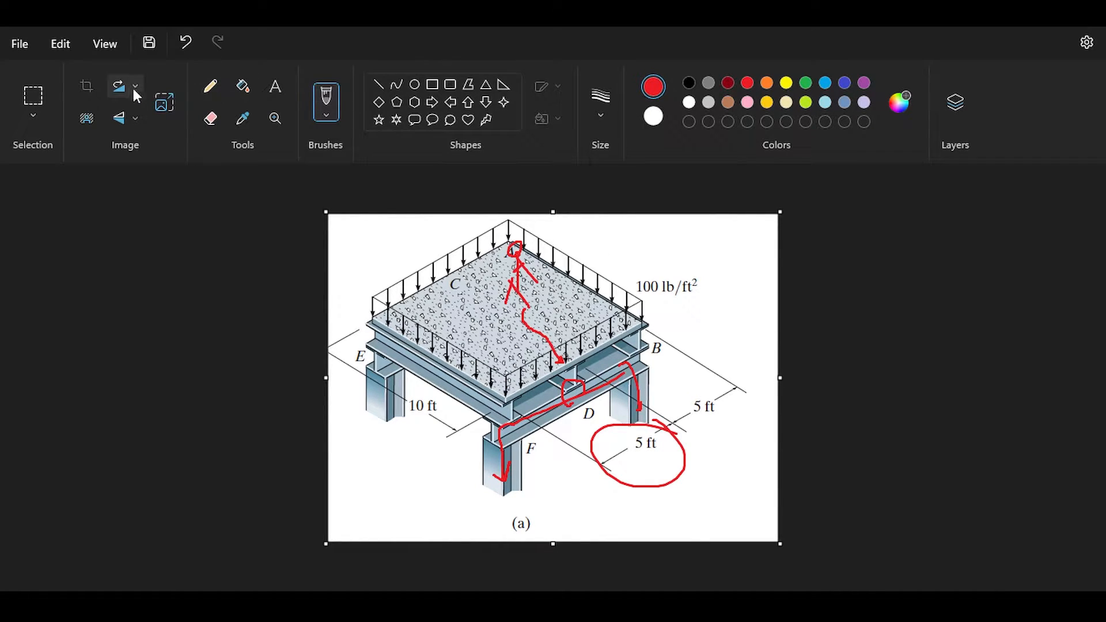
# Step: Undo the red load-path marks and try a red circle around the front beam between F and B
pyautogui.click(184, 44)
pyautogui.click(184, 43)
pyautogui.click(184, 44)
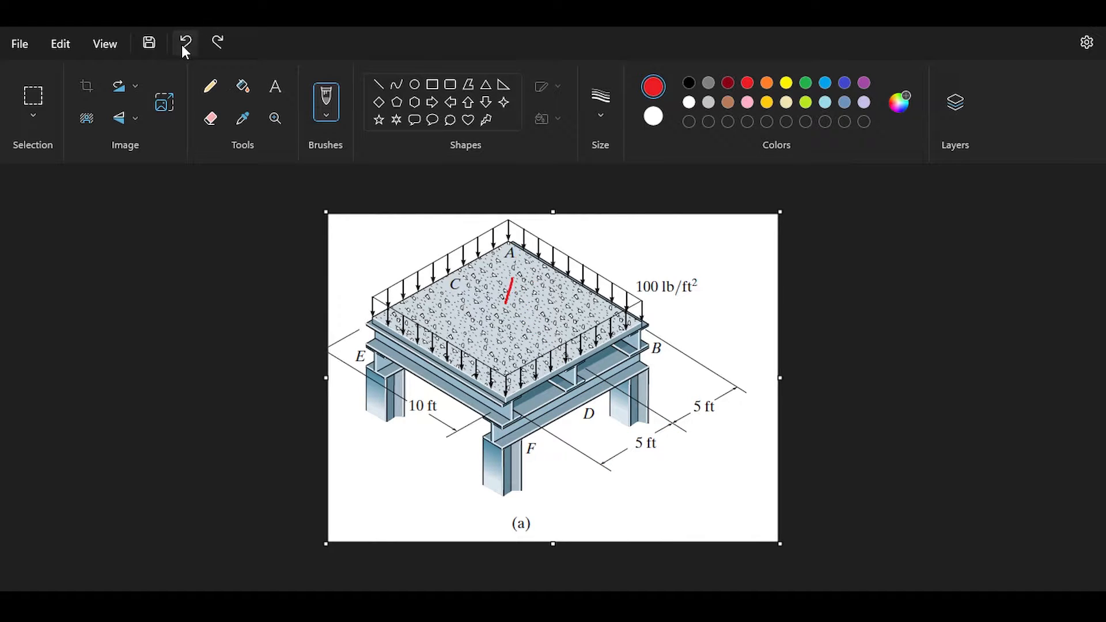
pyautogui.moveTo(656, 348)
pyautogui.mouseDown()
pyautogui.moveTo(538, 377)
pyautogui.moveTo(484, 446)
pyautogui.moveTo(625, 423)
pyautogui.moveTo(653, 352)
pyautogui.mouseUp()
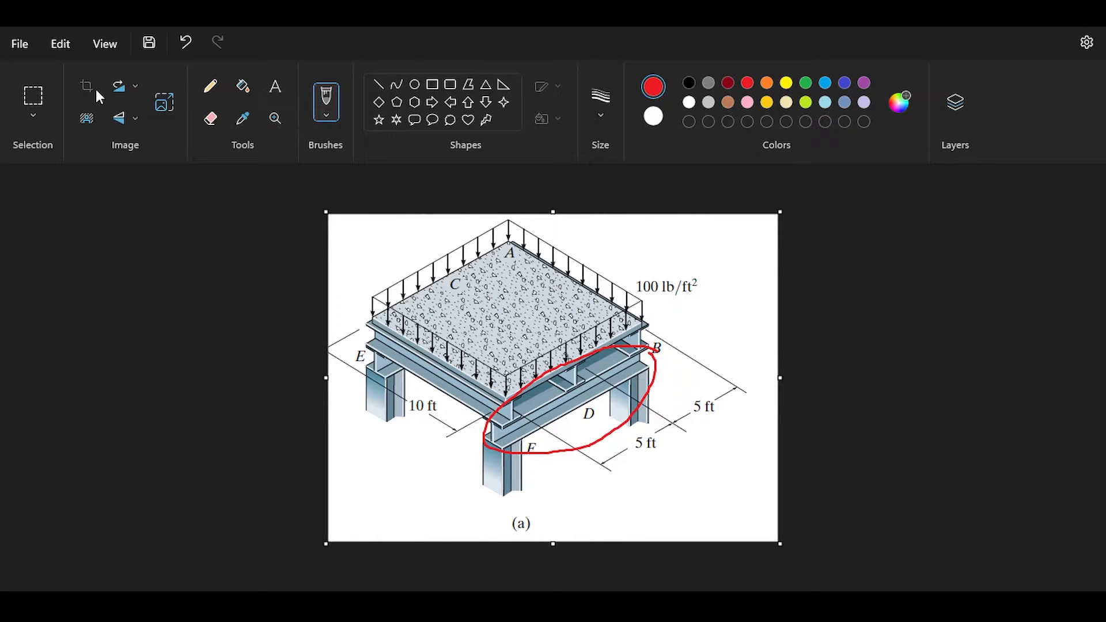
pyautogui.click(186, 41)
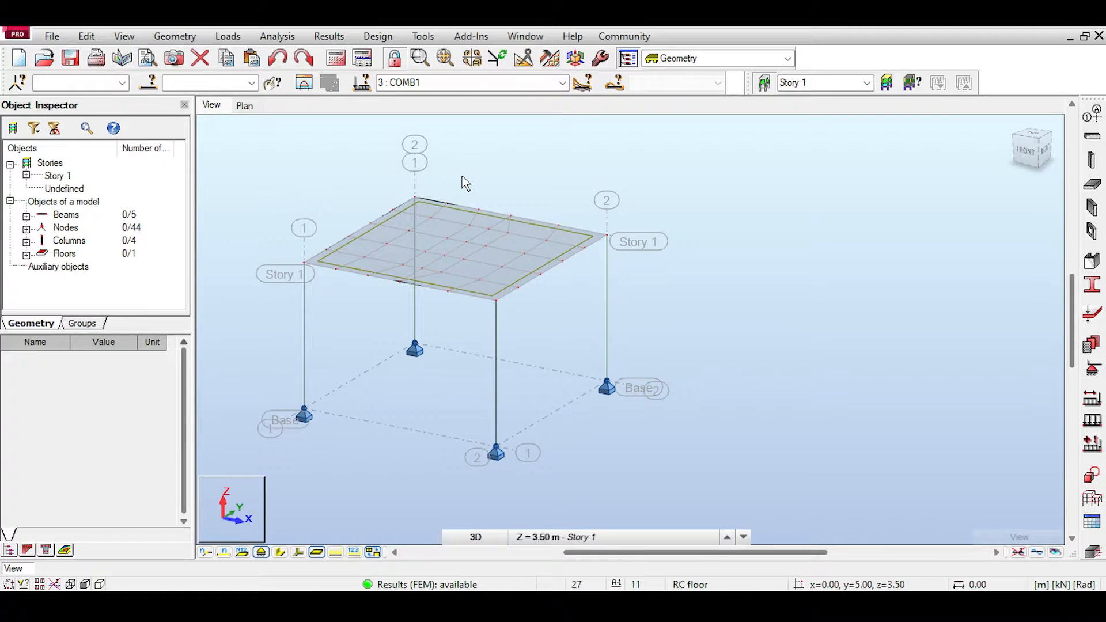
# Step: Switch to Robot Structural Analysis and show the section shapes of the members to examine the framing
pyautogui.moveTo(380, 286); pyautogui.dragTo(466, 310, button='middle')
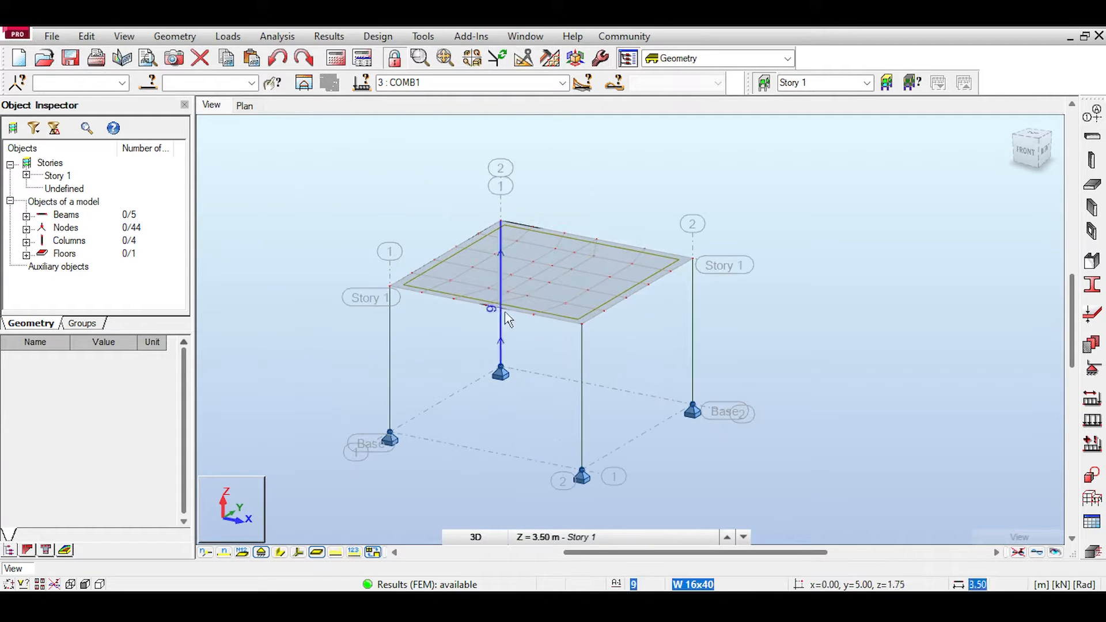
pyautogui.scroll(2, 507, 320)
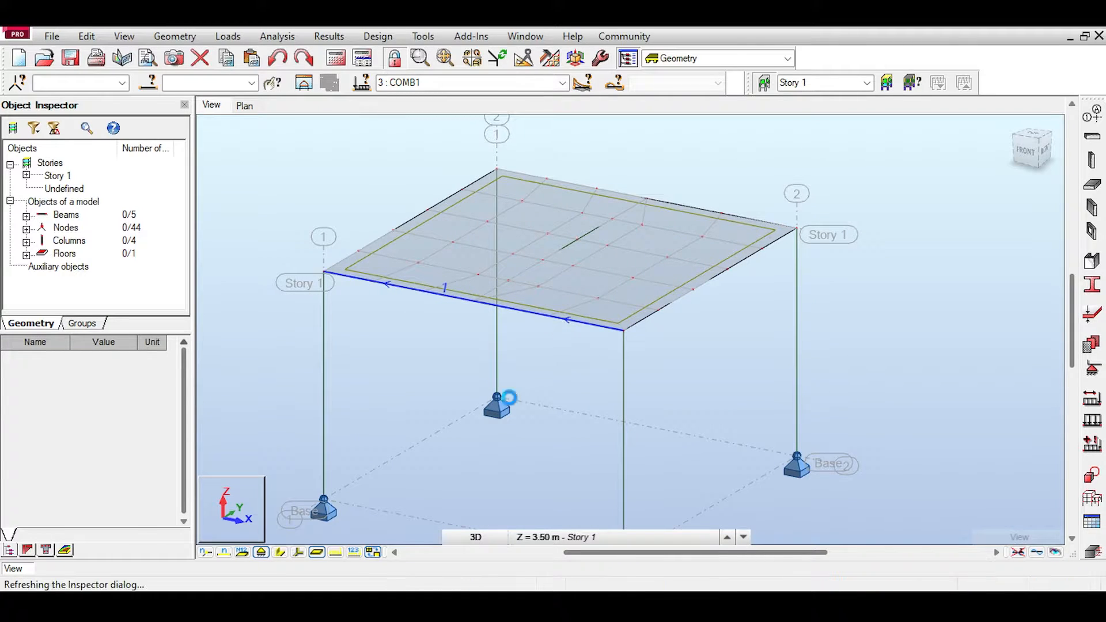
pyautogui.click(279, 553)
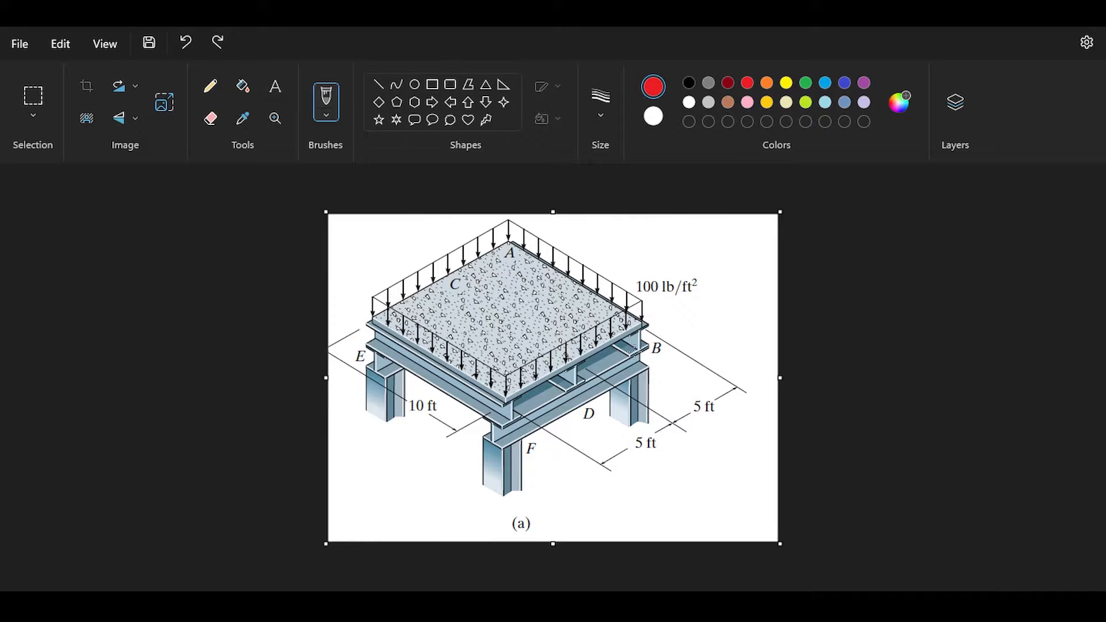
# Step: Circle the front beam and mark its 5 ft spacing in red on the picture in Paint, and undo the spacing marks
pyautogui.moveTo(644, 348)
pyautogui.mouseDown()
pyautogui.moveTo(538, 369)
pyautogui.moveTo(650, 392)
pyautogui.mouseUp()
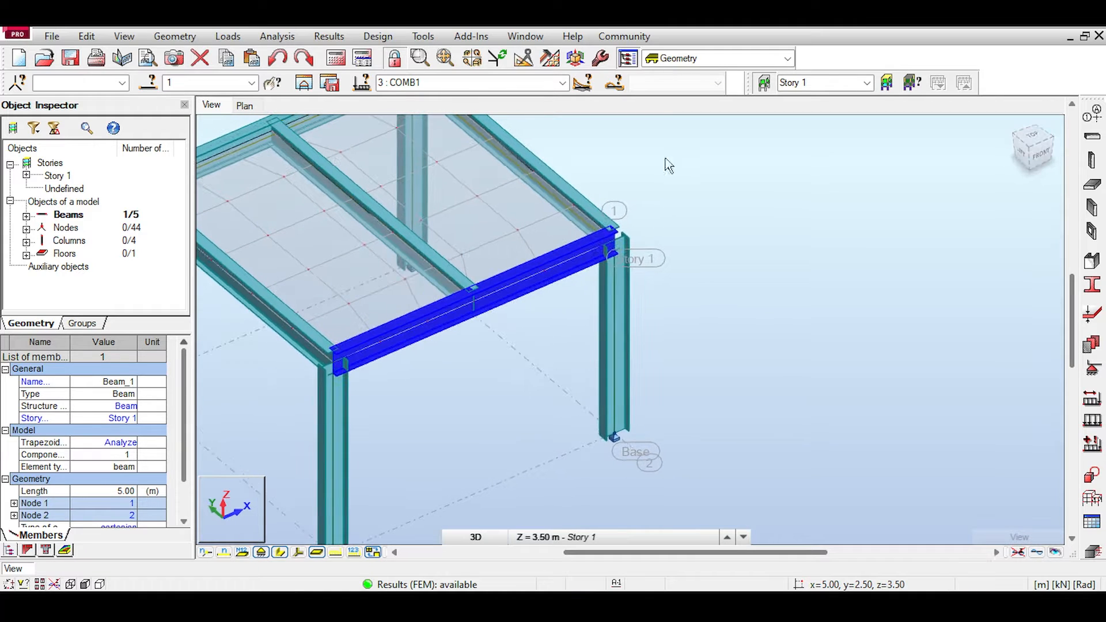
pyautogui.moveTo(665, 163); pyautogui.dragTo(756, 189, button='middle')
pyautogui.scroll(-1, 812, 186)
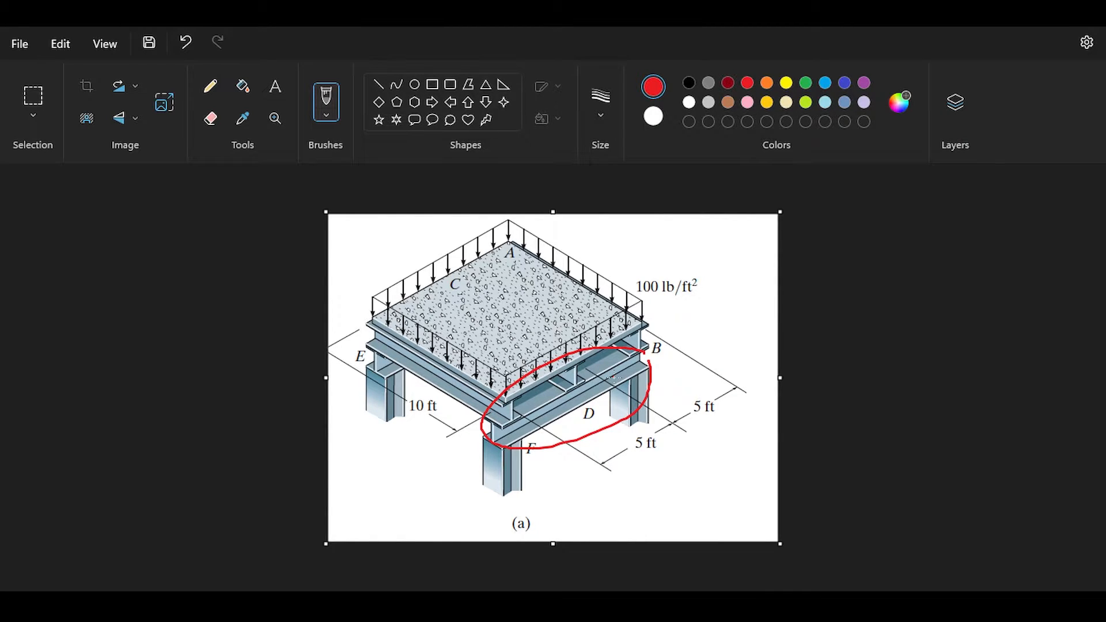
pyautogui.moveTo(760, 377); pyautogui.dragTo(686, 440)
pyautogui.moveTo(740, 356); pyautogui.dragTo(698, 387)
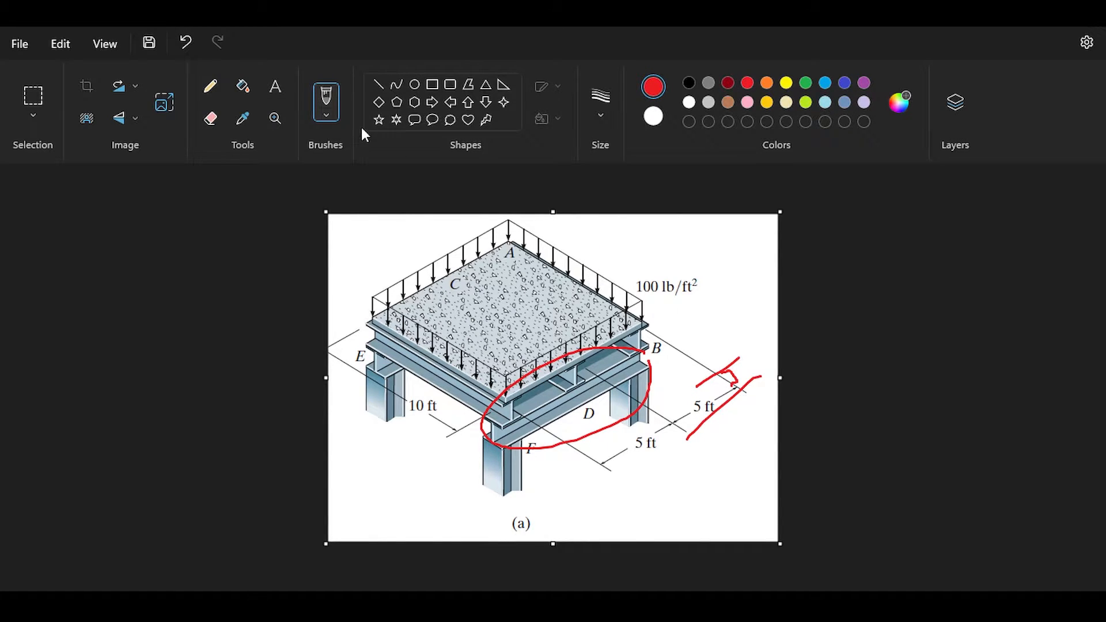
pyautogui.click(186, 44)
pyautogui.click(186, 44)
pyautogui.click(186, 43)
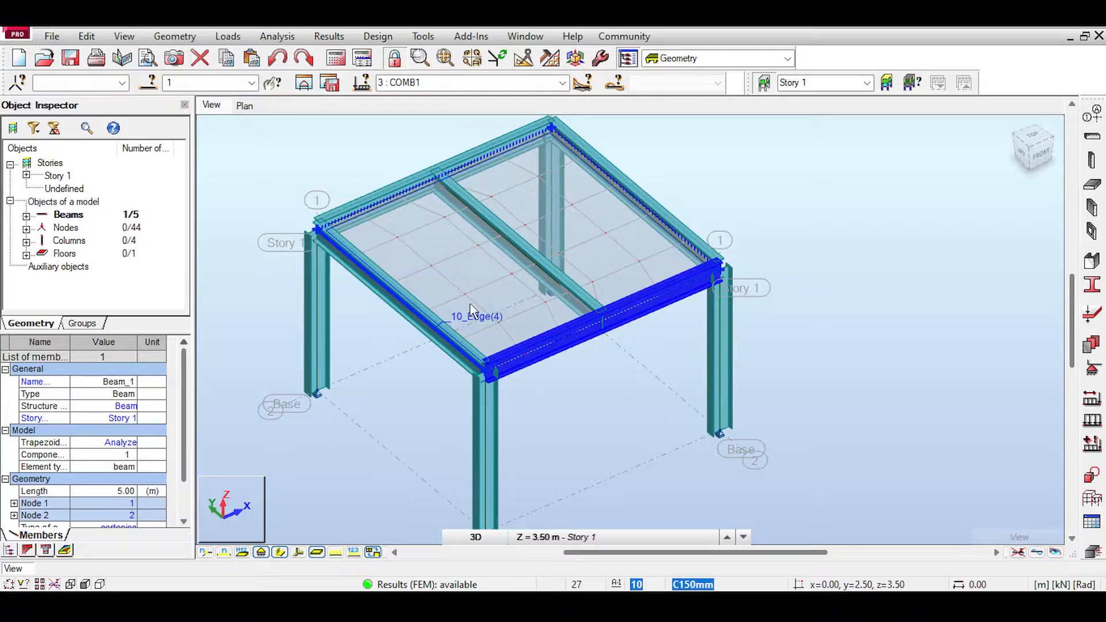
# Step: Clear the beam selection in Robot Structural Analysis and view the deformed structure under COMB1 with section shapes hidden
pyautogui.click(733, 170)
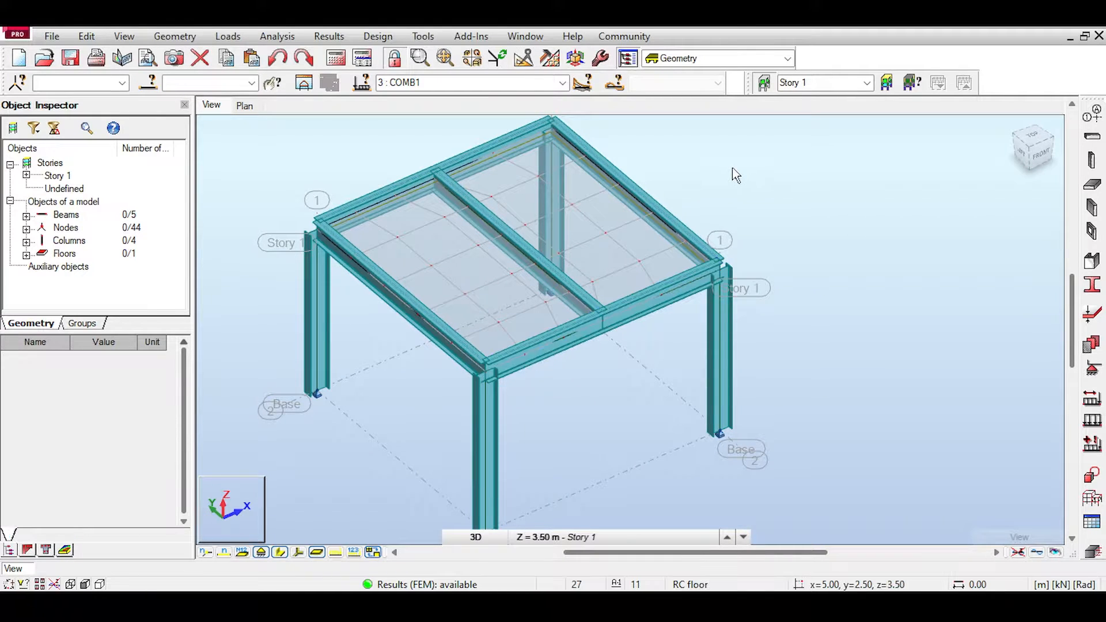
pyautogui.click(1037, 553)
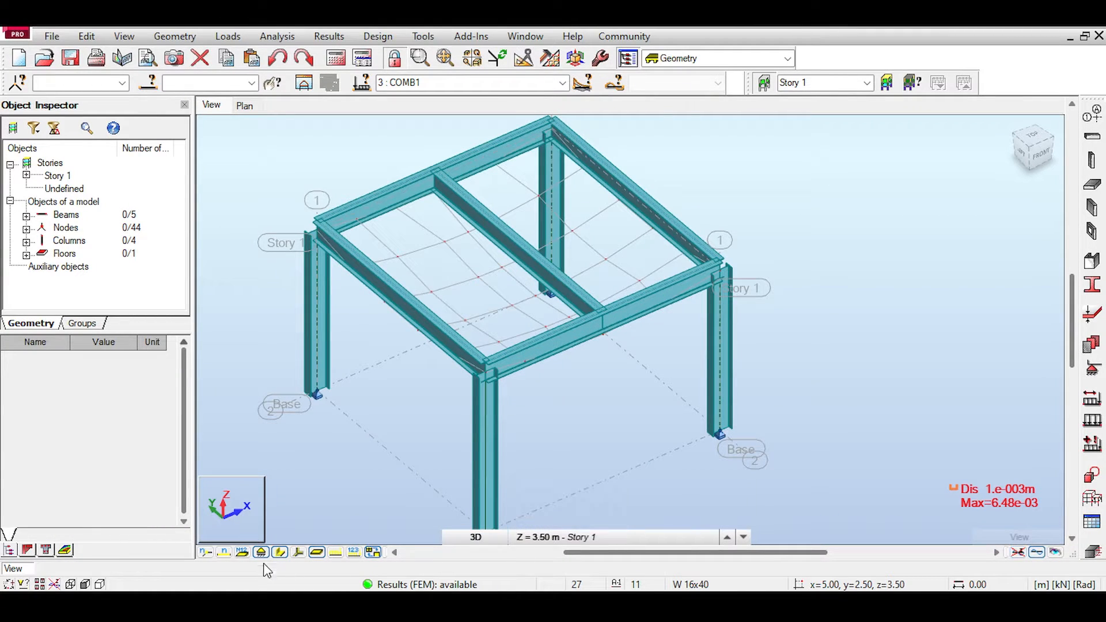
pyautogui.click(280, 553)
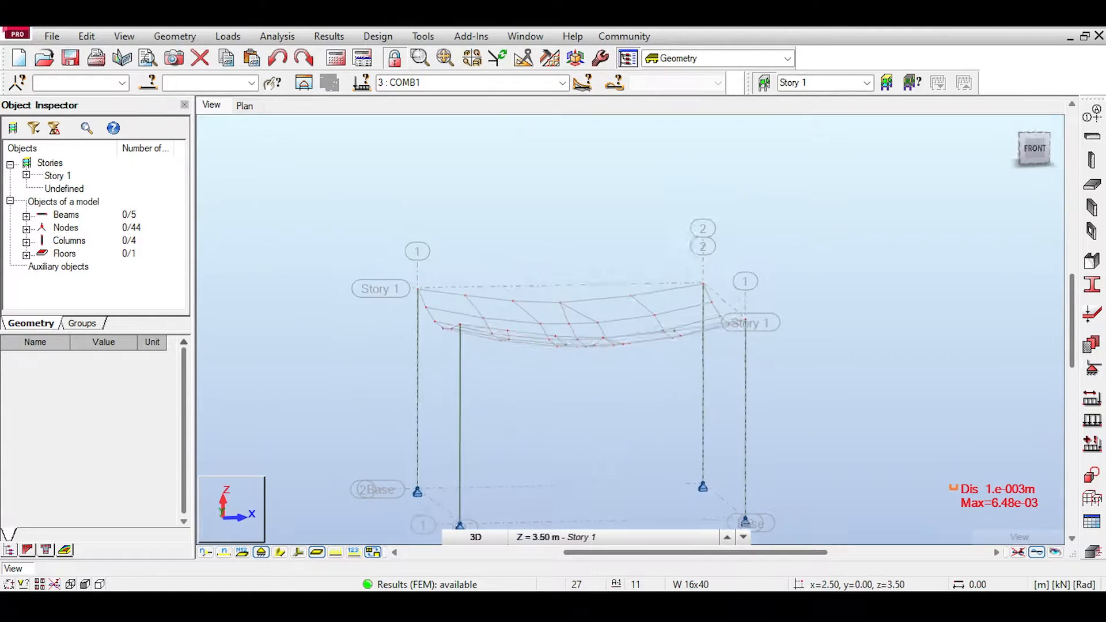
pyautogui.keyDown('shift'); pyautogui.moveTo(628, 271); pyautogui.dragTo(683, 279, button='middle'); pyautogui.keyUp('shift')
pyautogui.scroll(2, 666, 311)
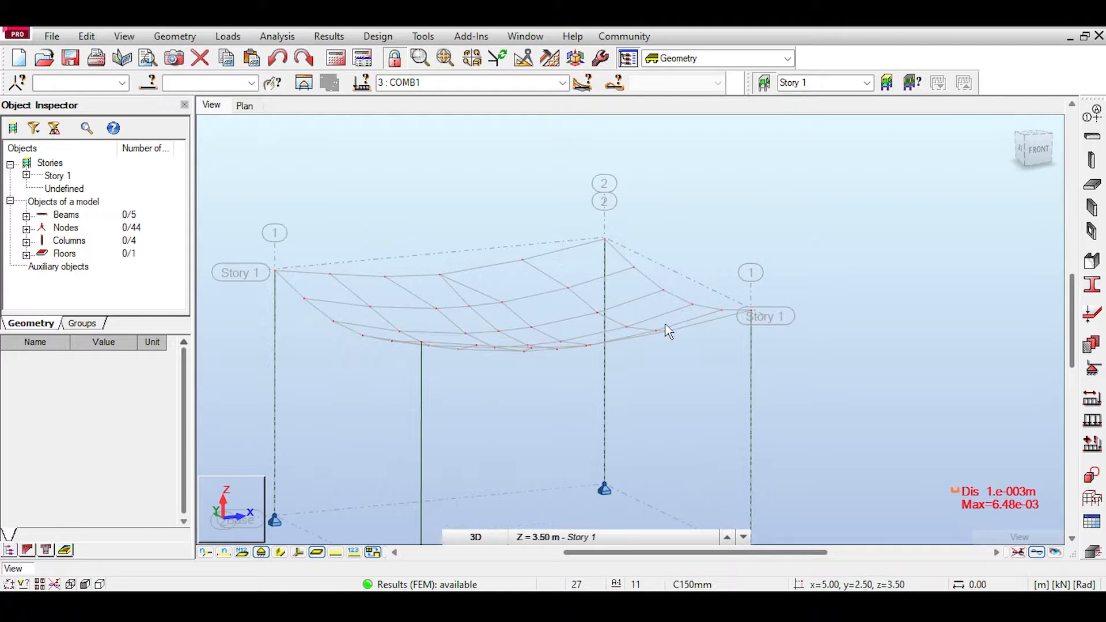
pyautogui.scroll(-1, 582, 338)
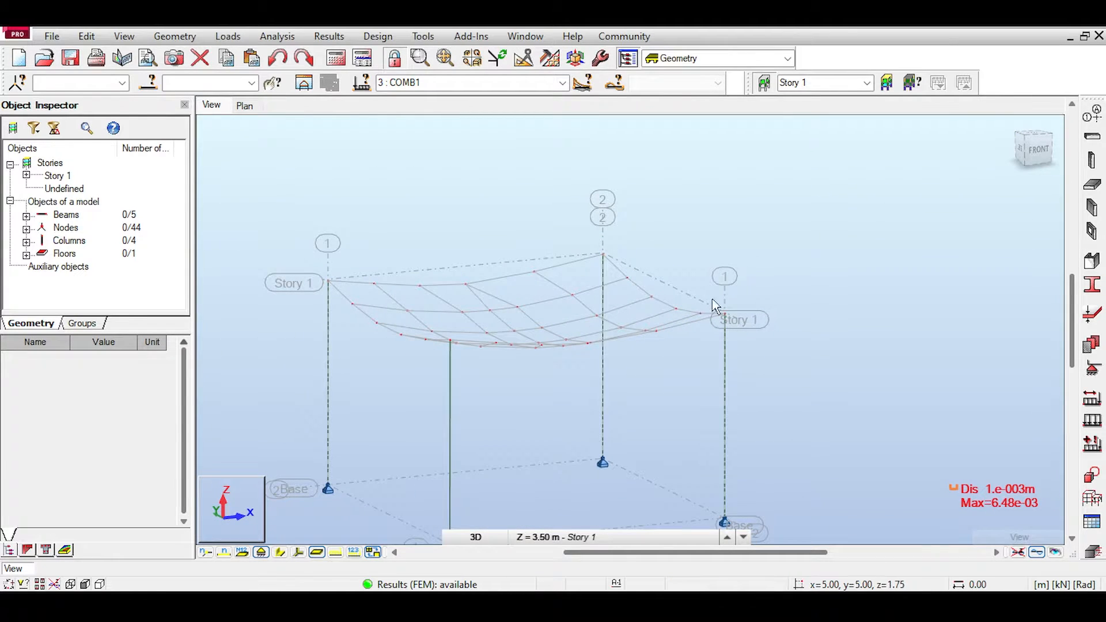
# Step: Replace the deformed shape with the My moment diagrams for the members
pyautogui.click(329, 37)
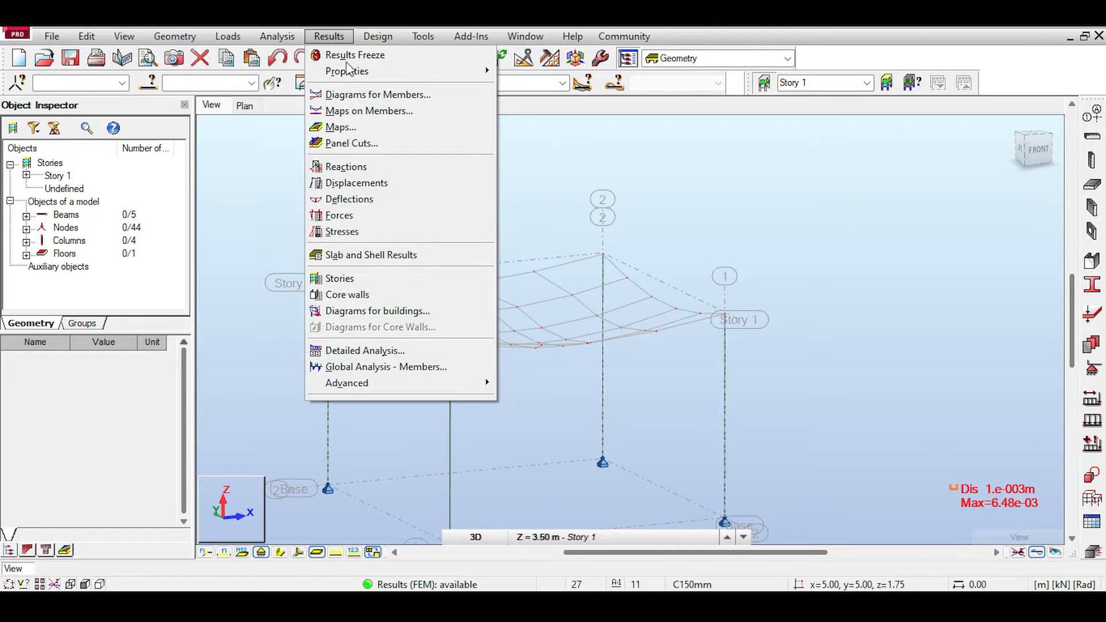
pyautogui.click(368, 99)
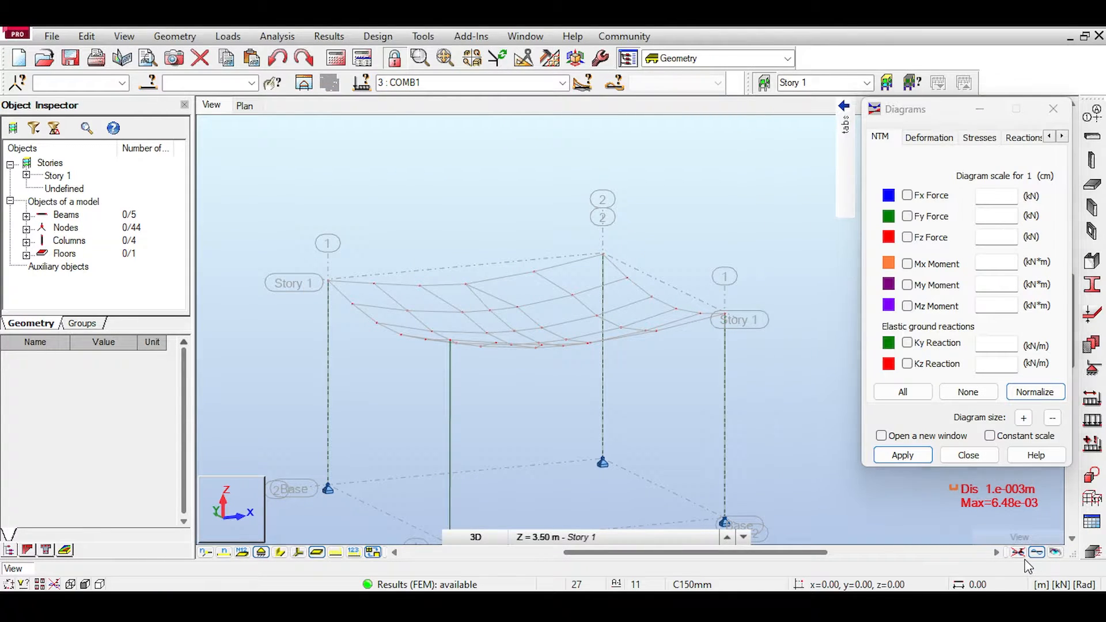
pyautogui.click(1017, 552)
pyautogui.click(907, 284)
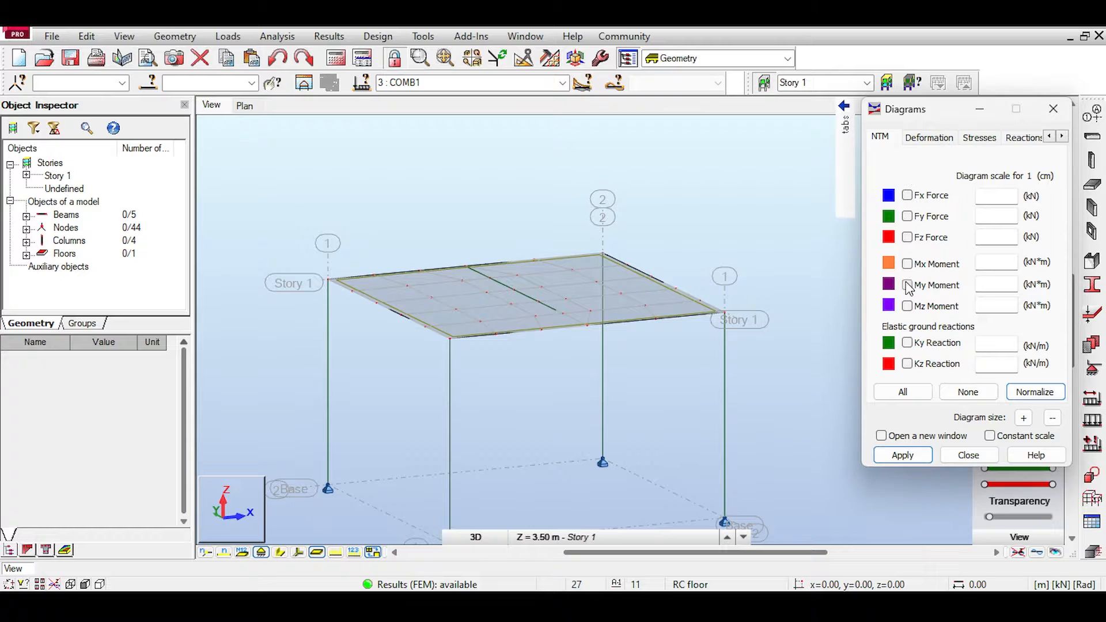
pyautogui.click(924, 454)
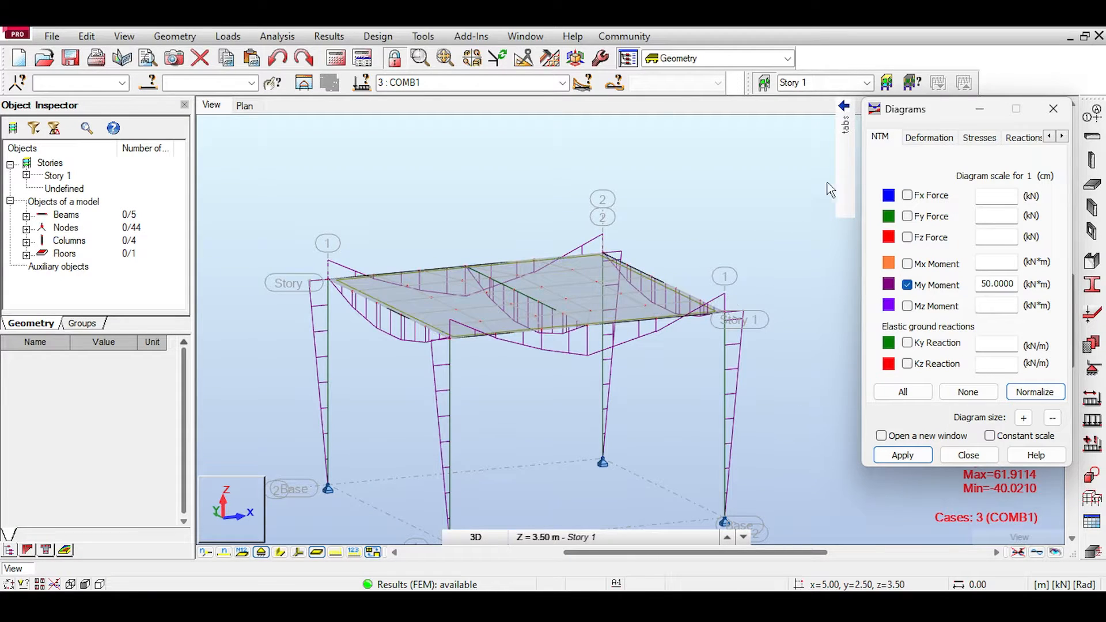
# Step: Format the moment diagrams with value labels, differentiated positive and negative values, and solid filling
pyautogui.moveTo(835, 186)
pyautogui.click(802, 246)
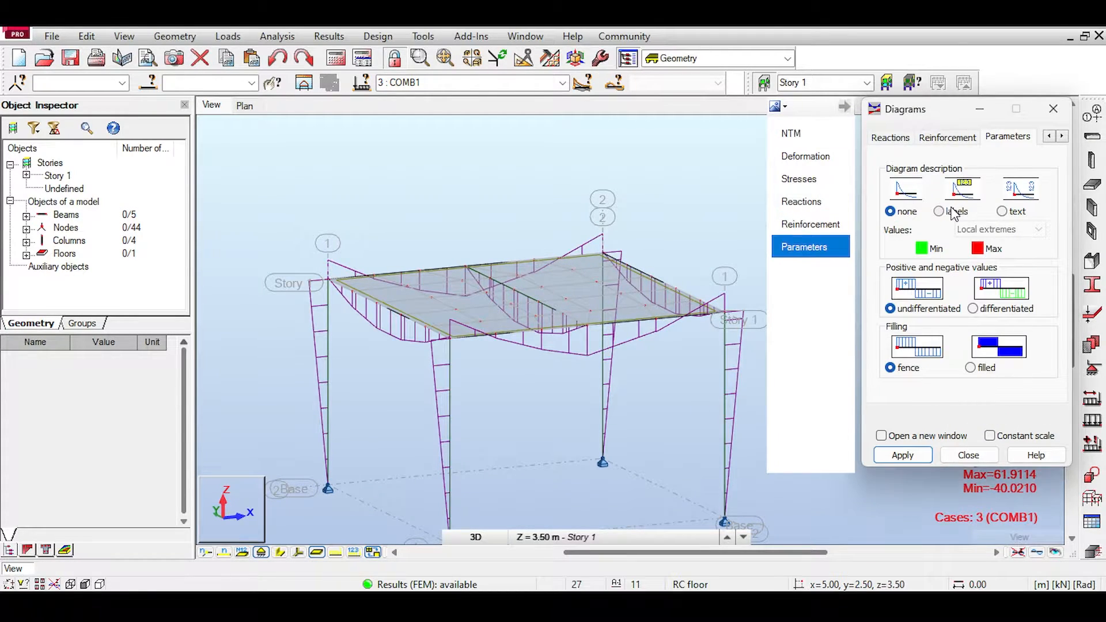
pyautogui.click(953, 212)
pyautogui.click(970, 368)
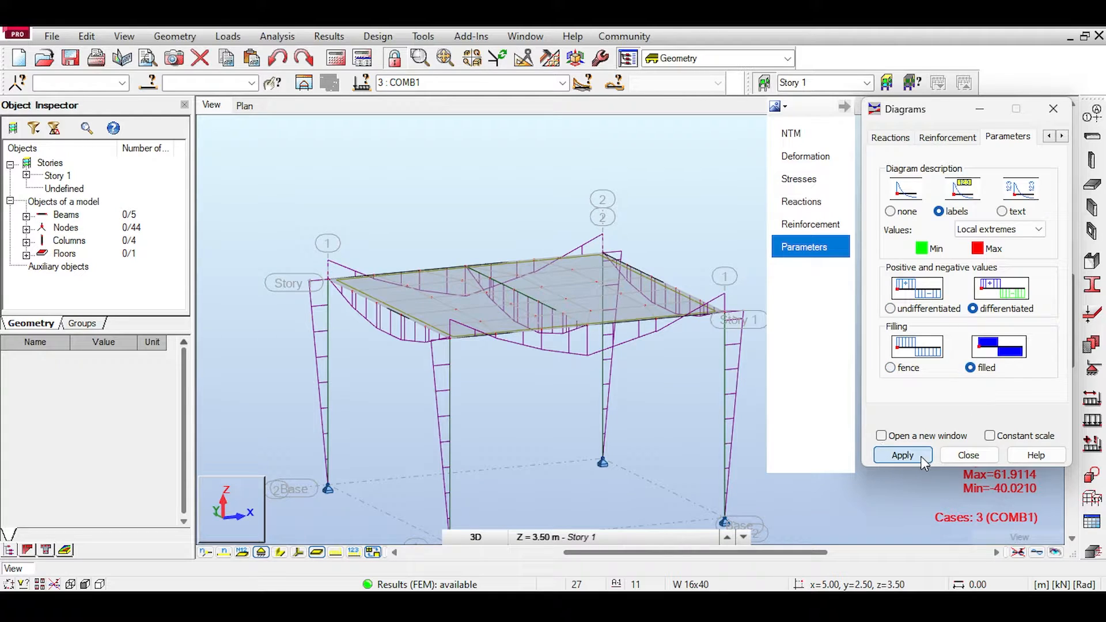
pyautogui.click(902, 455)
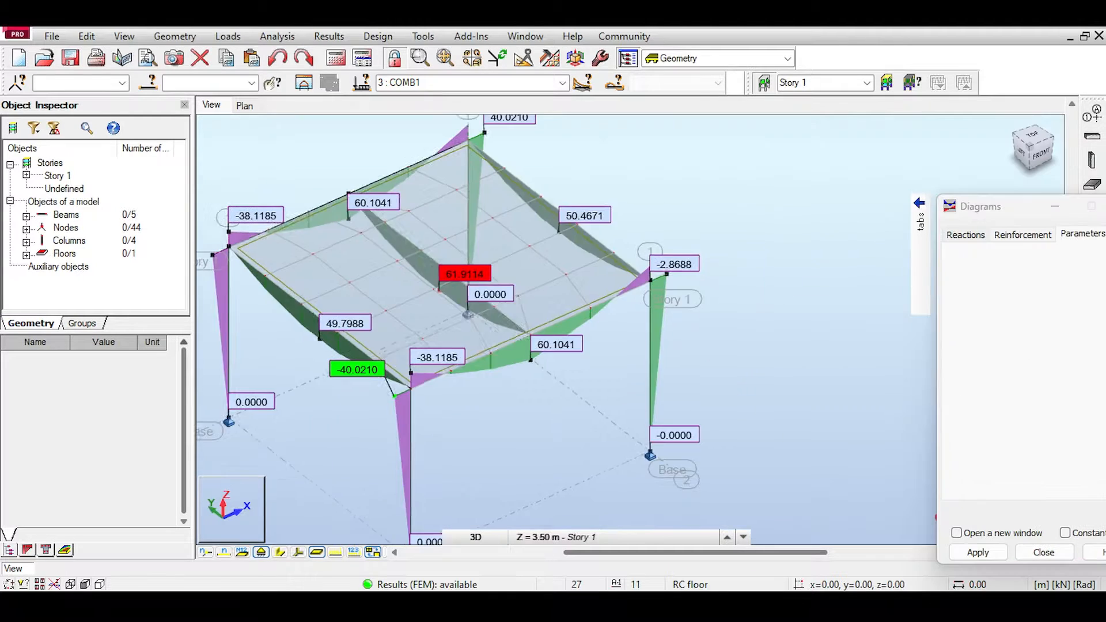
pyautogui.keyDown('shift'); pyautogui.moveTo(530, 334); pyautogui.dragTo(512, 281, button='middle'); pyautogui.keyUp('shift')
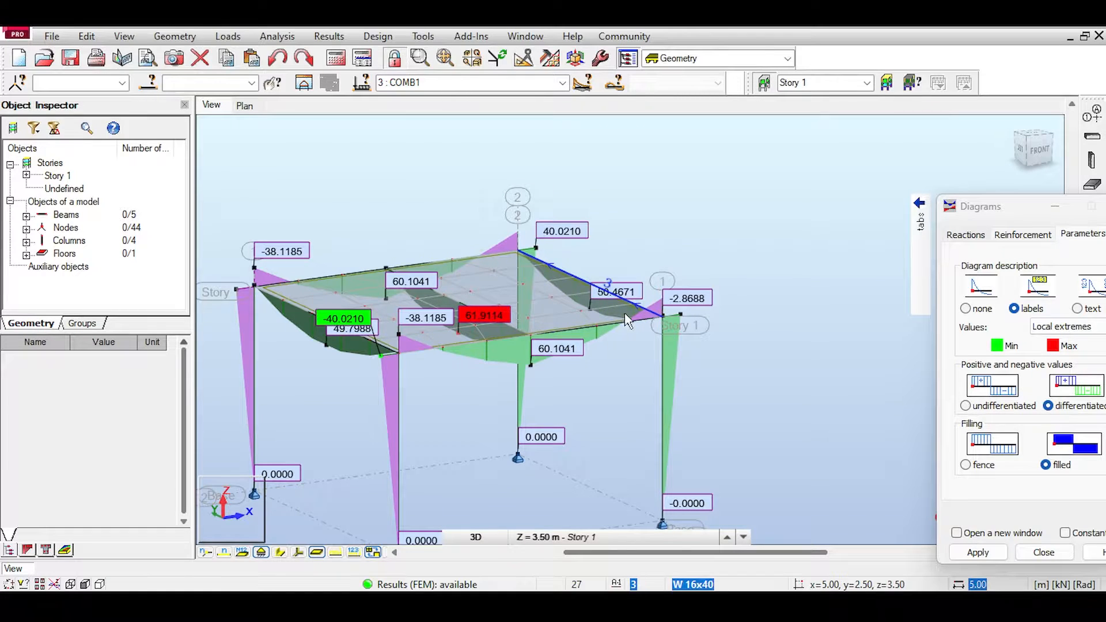
# Step: Make LL1 the active load case and examine its My moment diagrams around the front beam
pyautogui.click(562, 82)
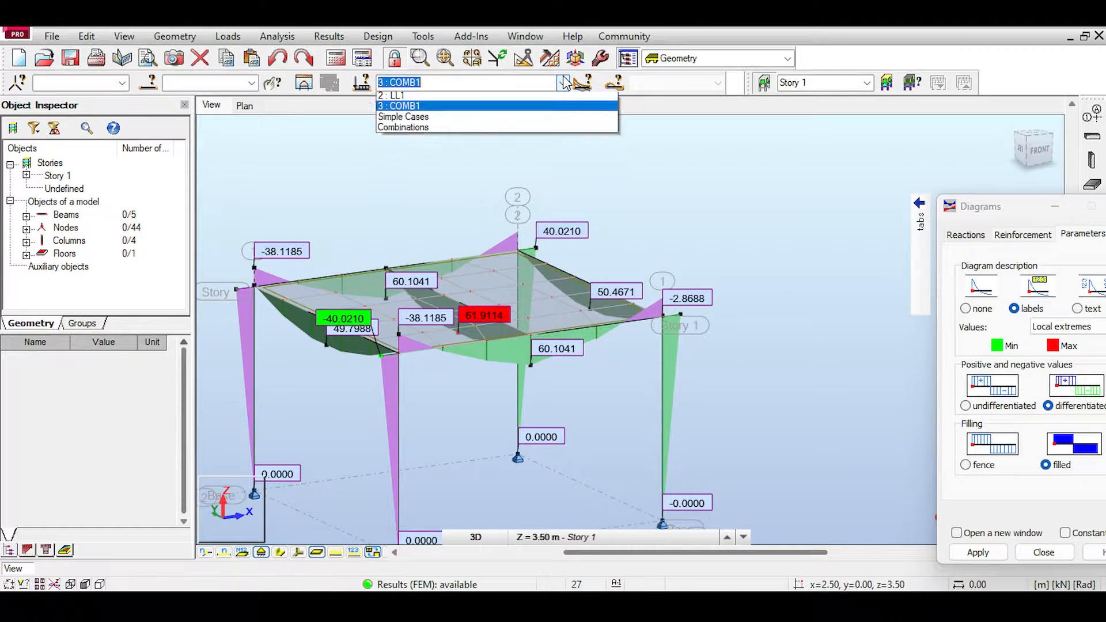
pyautogui.click(518, 108)
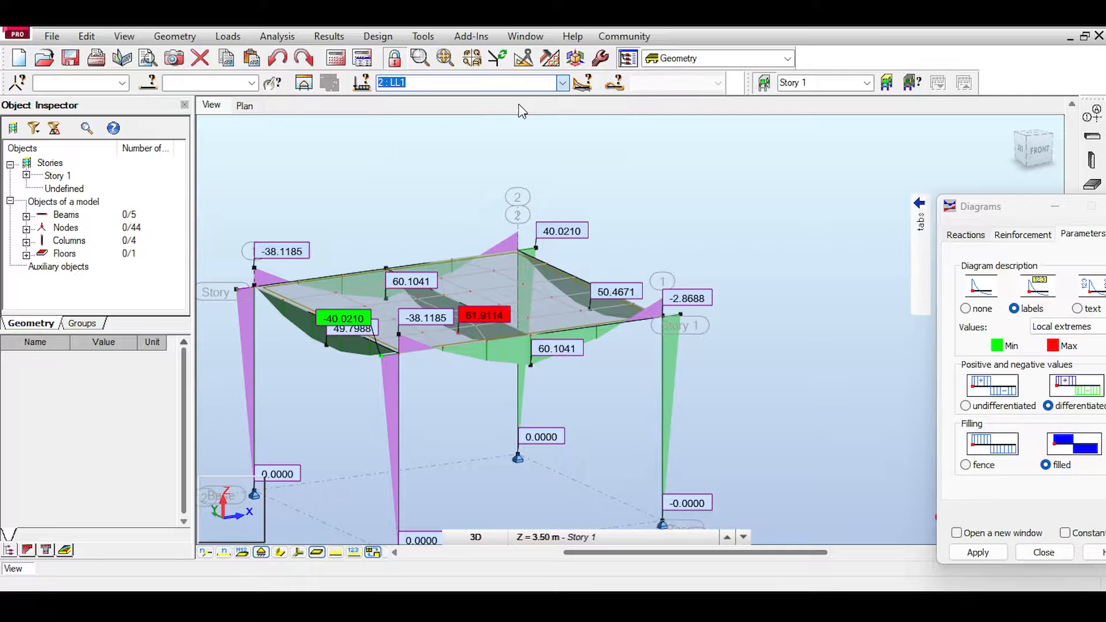
pyautogui.scroll(1, 538, 360)
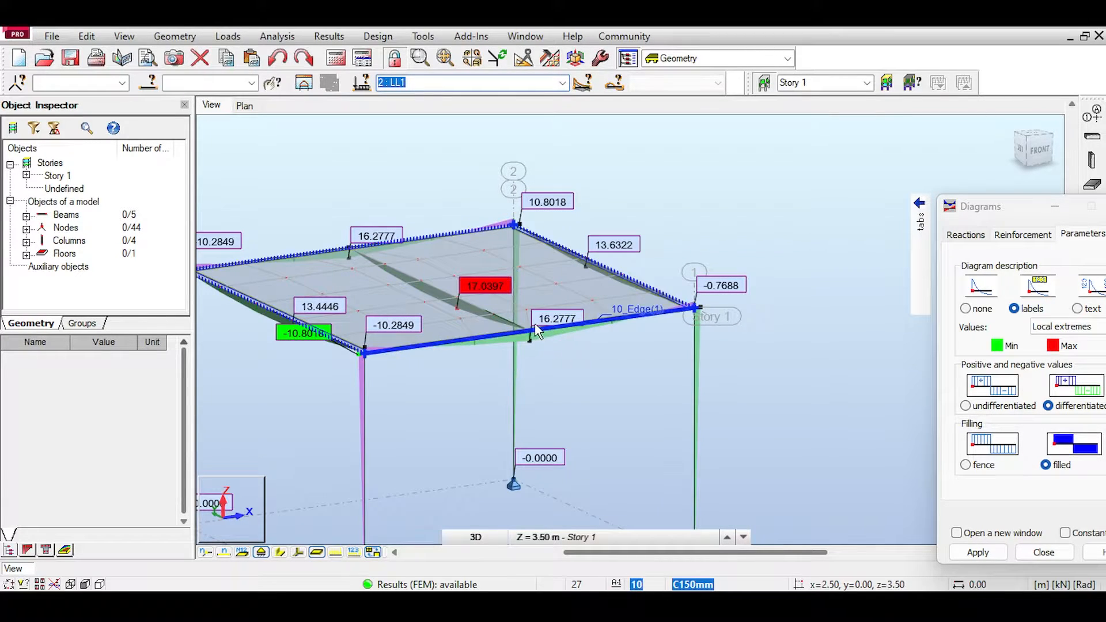
pyautogui.scroll(2, 584, 351)
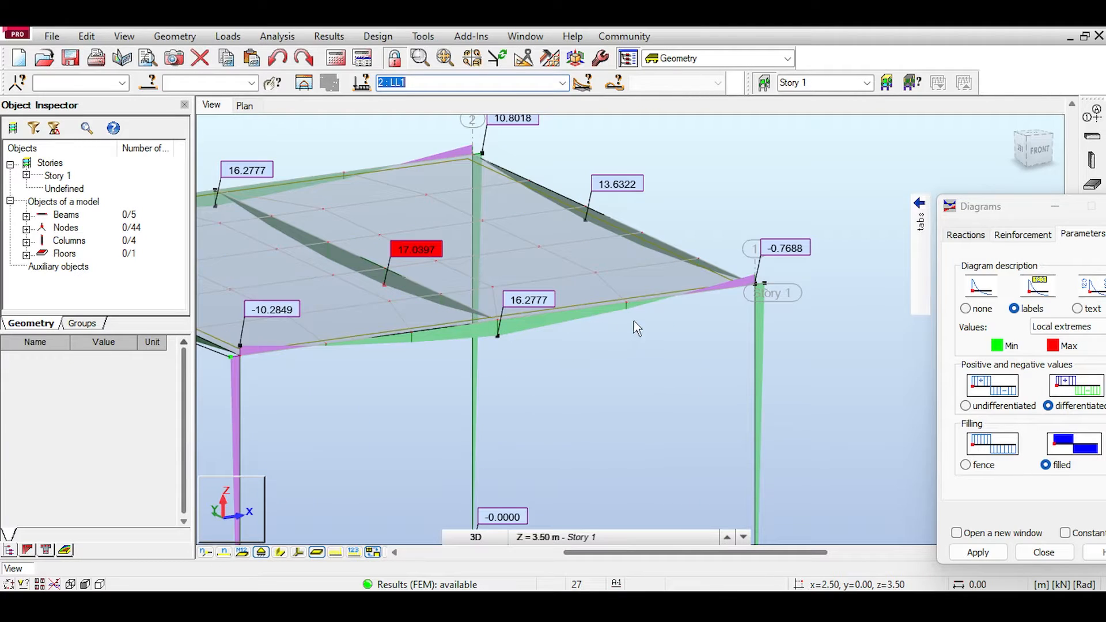
pyautogui.moveTo(416, 281); pyautogui.dragTo(439, 242, button='middle')
# Step: Display the Fz shear force diagrams for LL1 instead of the My moments and examine them along the front beam
pyautogui.click(919, 202)
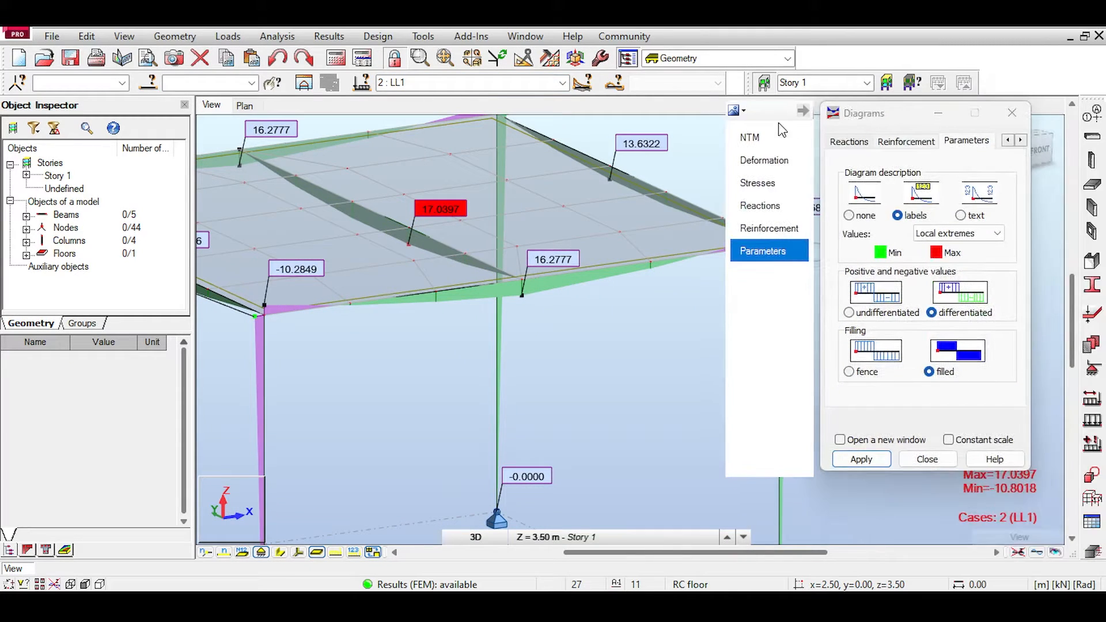
pyautogui.click(769, 137)
pyautogui.click(866, 241)
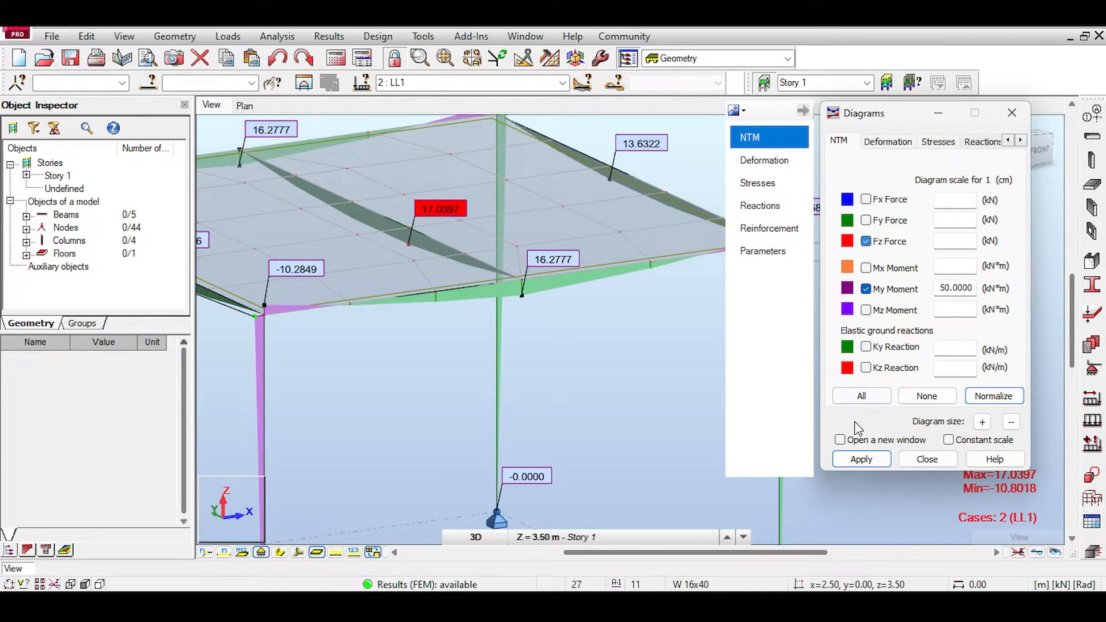
pyautogui.click(860, 459)
pyautogui.click(865, 288)
pyautogui.click(861, 459)
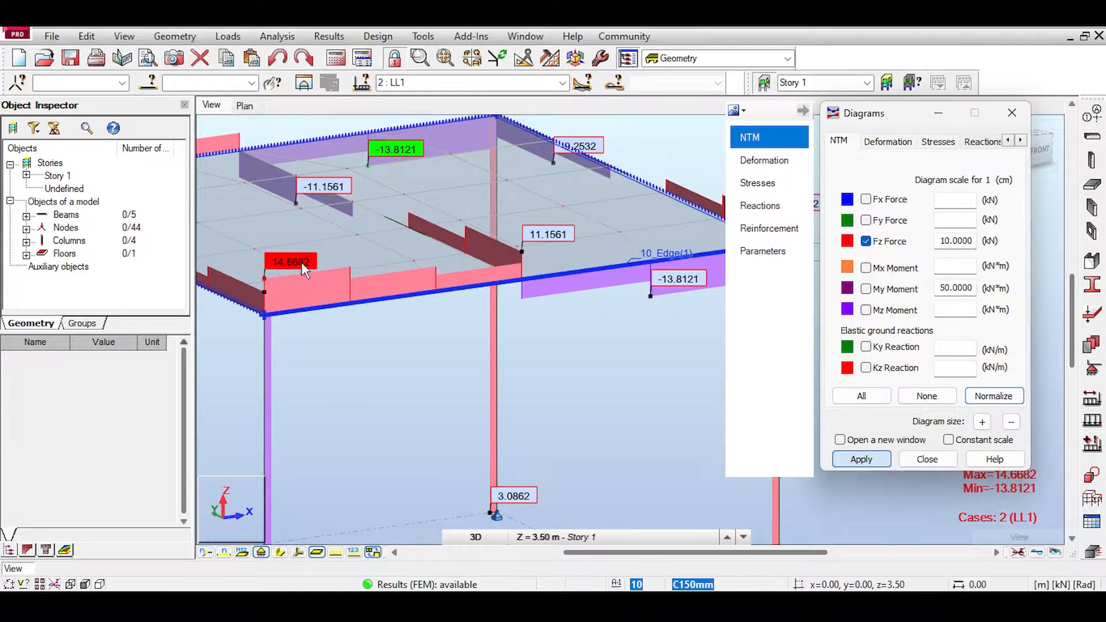
pyautogui.scroll(2, 398, 270)
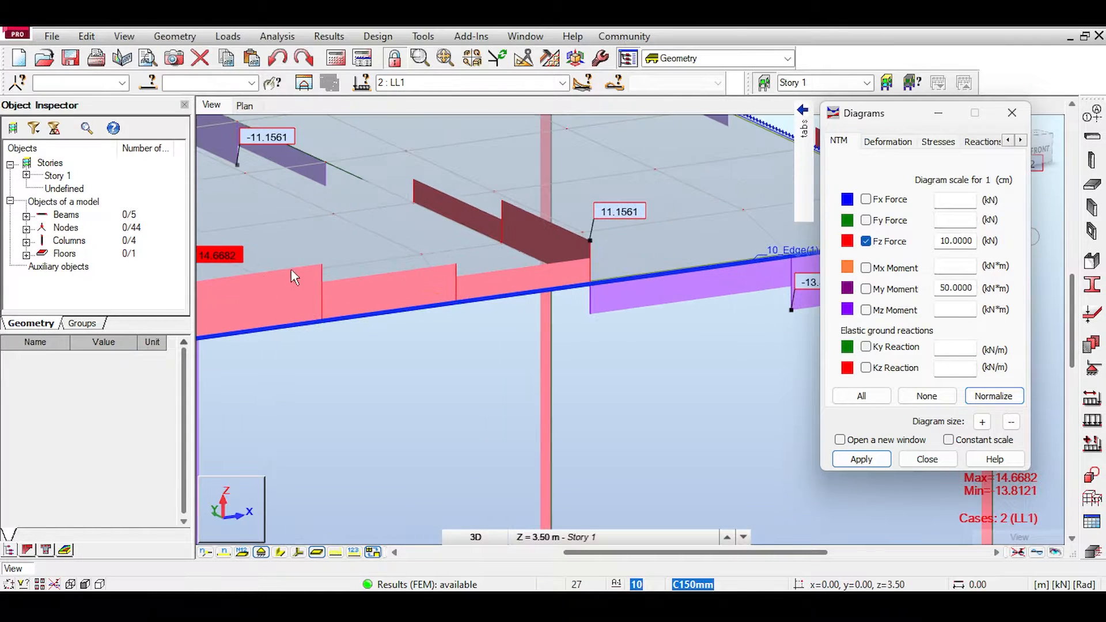
pyautogui.scroll(-2, 619, 291)
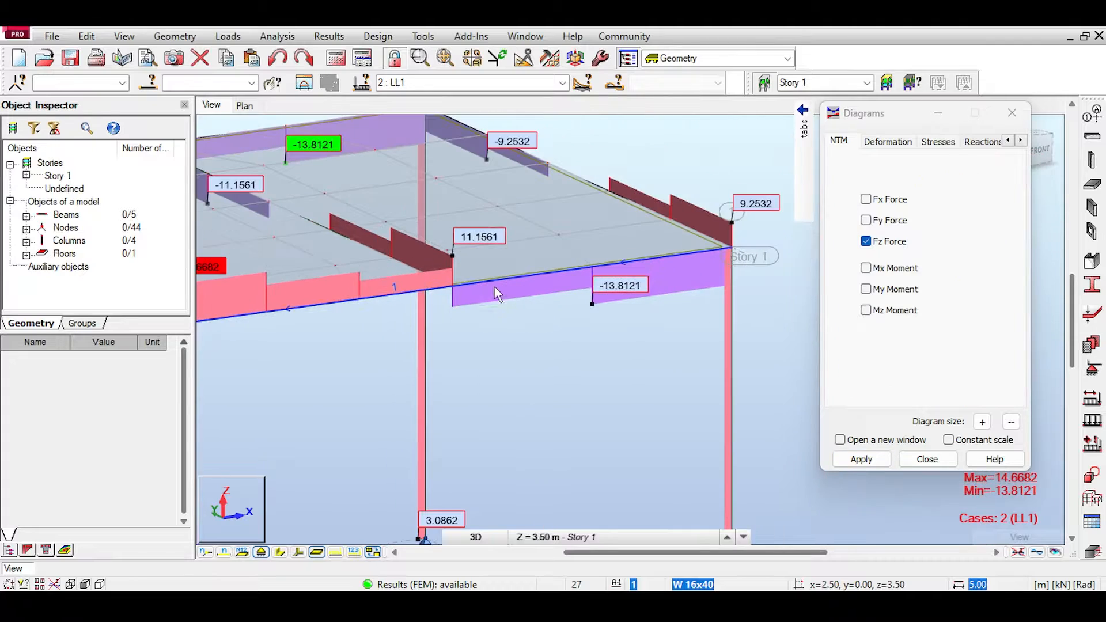
# Step: Examine the stepped Fz shear diagram along the front beam, from its corner column to the middle beam joint
pyautogui.moveTo(852, 113); pyautogui.dragTo(950, 246)
pyautogui.click(1024, 161)
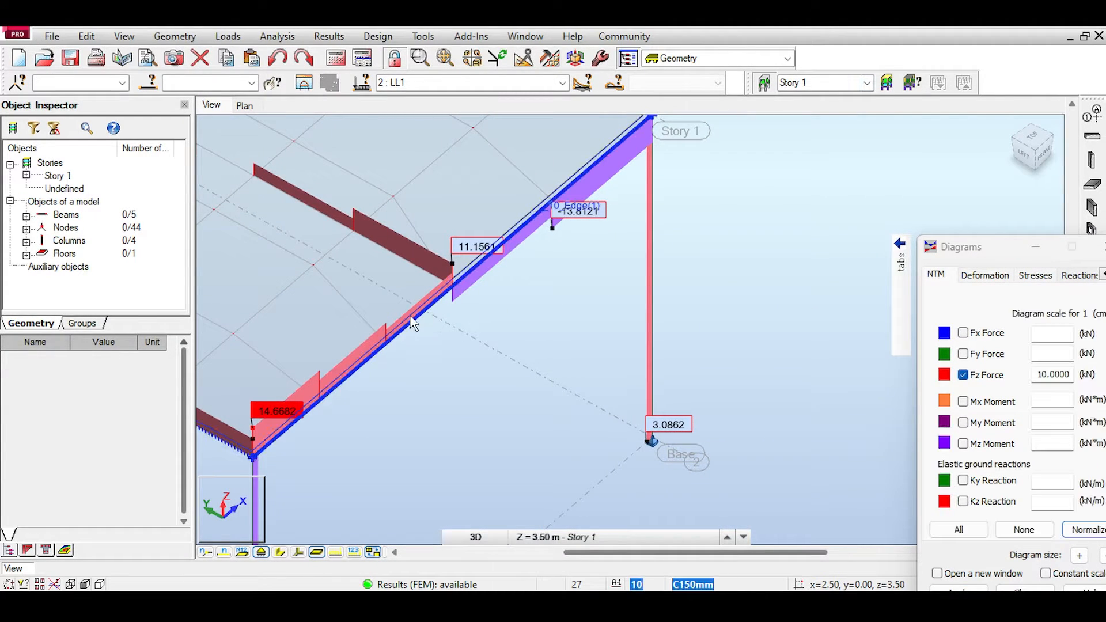
pyautogui.moveTo(347, 278); pyautogui.dragTo(428, 279, button='middle')
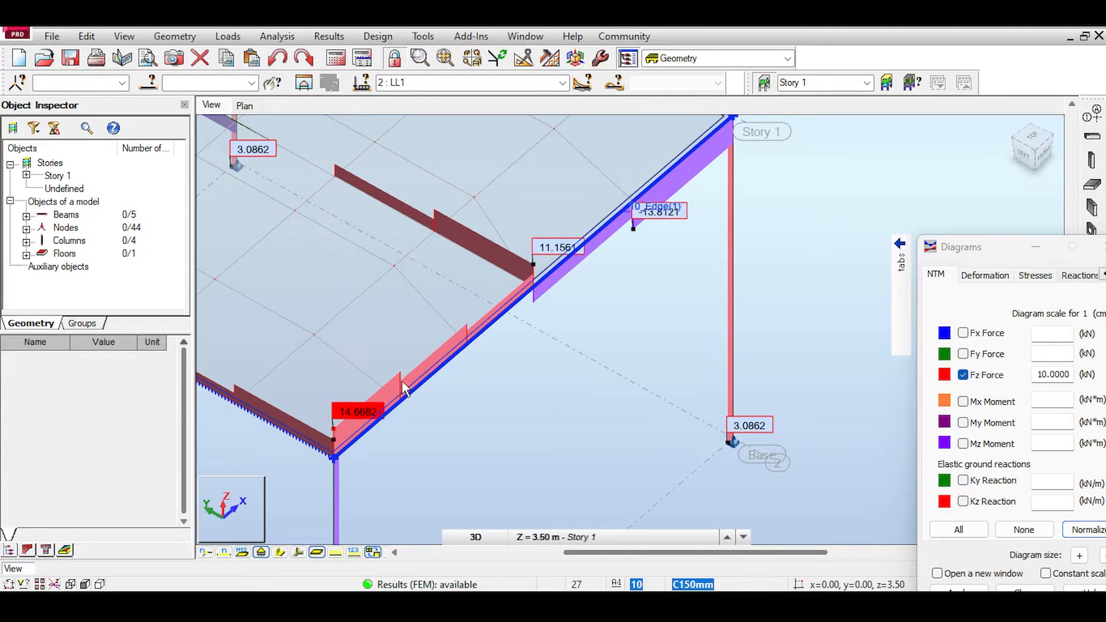
pyautogui.scroll(3, 401, 380)
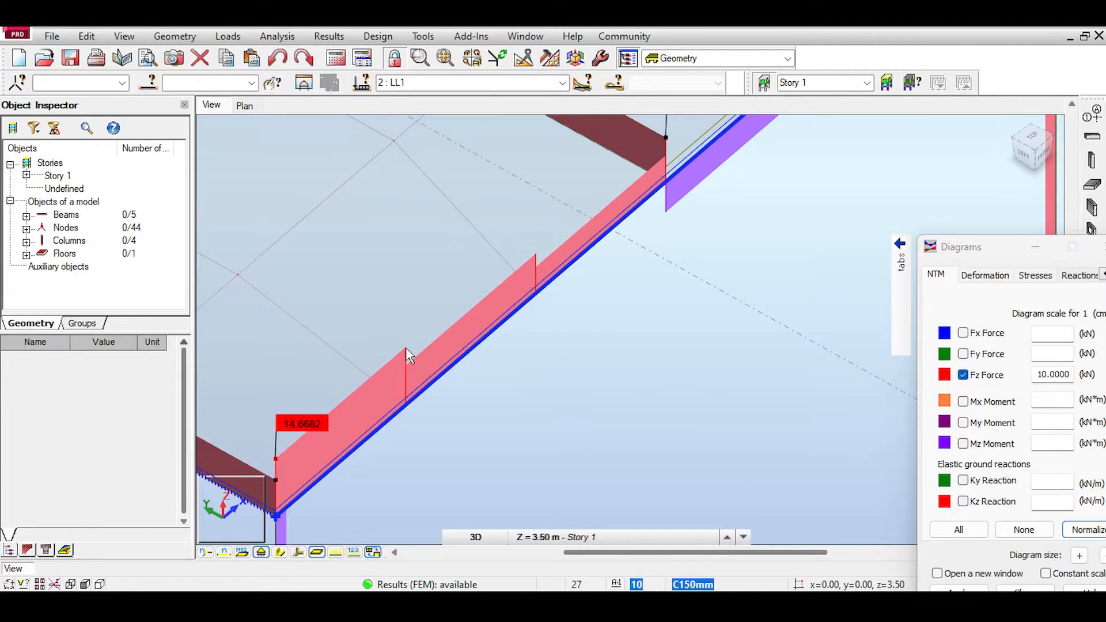
pyautogui.moveTo(1034, 148); pyautogui.dragTo(999, 138)
pyautogui.scroll(-2, 809, 240)
pyautogui.scroll(-4, 809, 240)
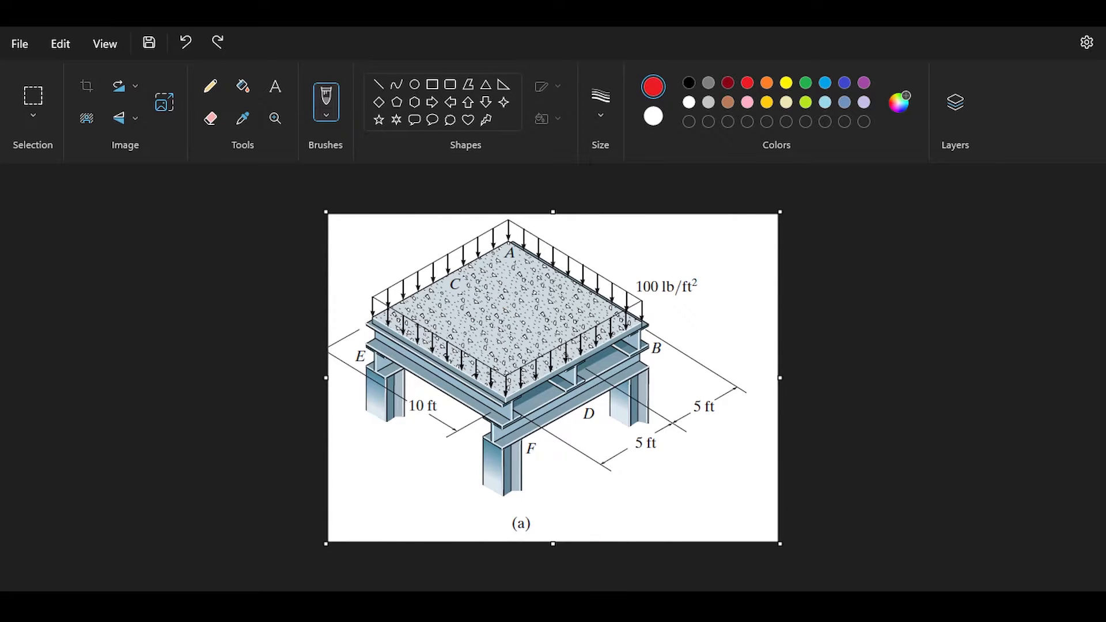
# Step: Compare the frame's Fz results with the reference sketch of the loaded platform and close the diagram settings
pyautogui.moveTo(624, 605)
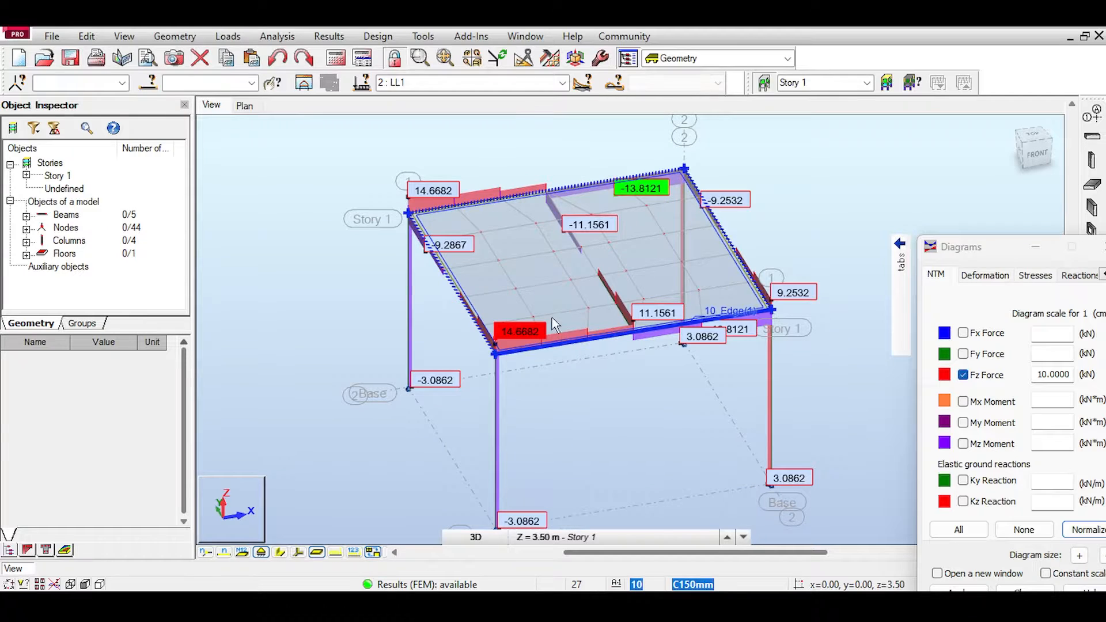
pyautogui.keyDown('shift'); pyautogui.moveTo(662, 276); pyautogui.dragTo(520, 278, button='middle'); pyautogui.keyUp('shift')
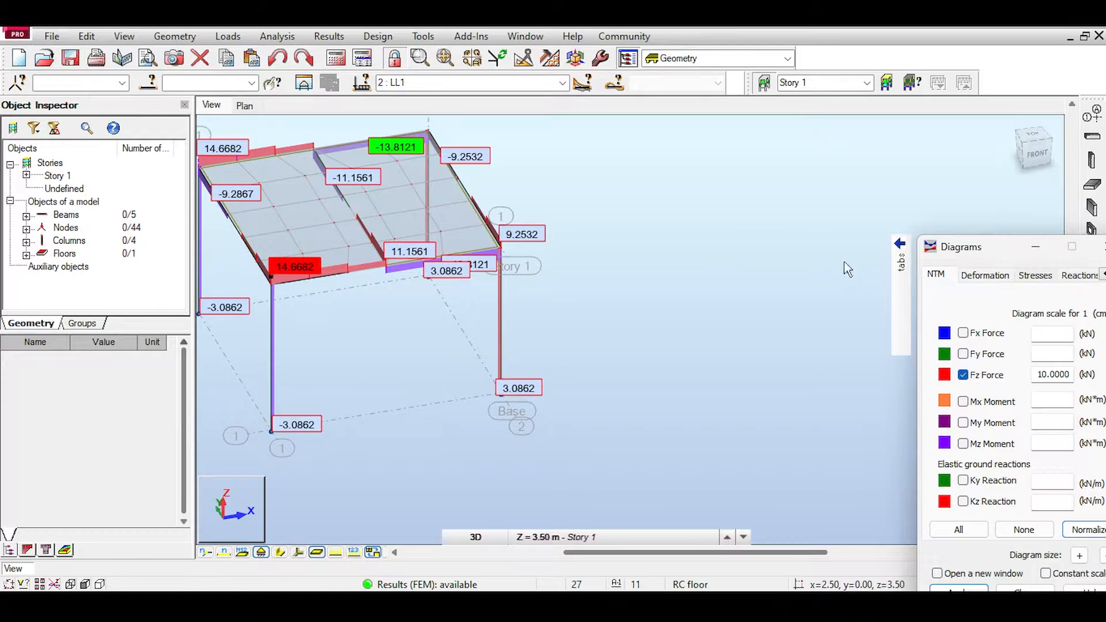
pyautogui.moveTo(997, 248); pyautogui.dragTo(752, 242)
pyautogui.click(862, 239)
pyautogui.scroll(-3, 605, 153)
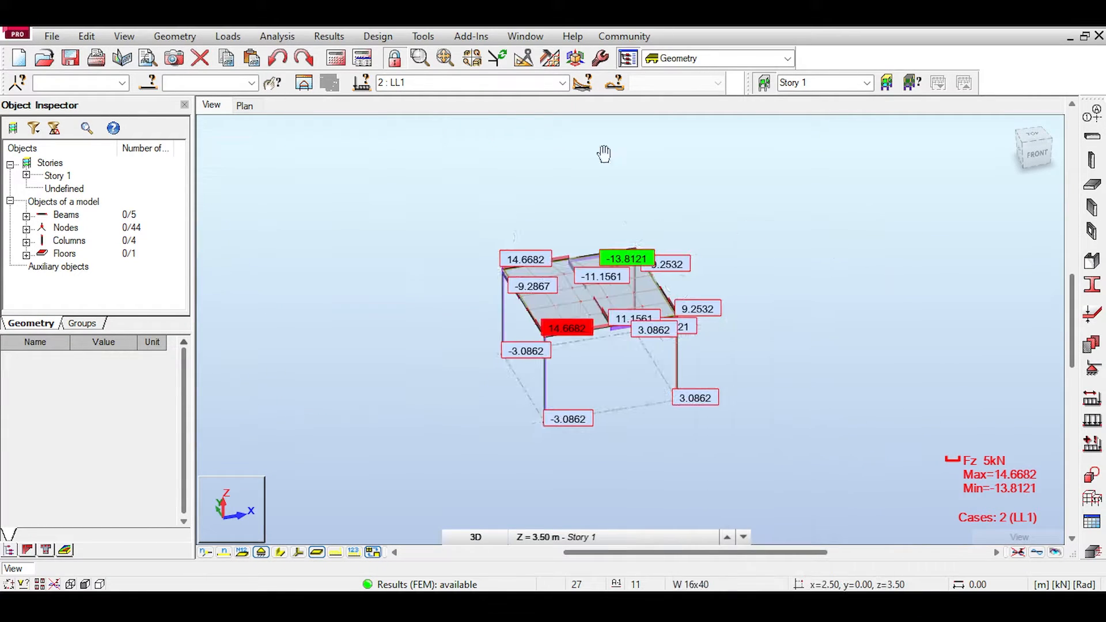
pyautogui.click(277, 37)
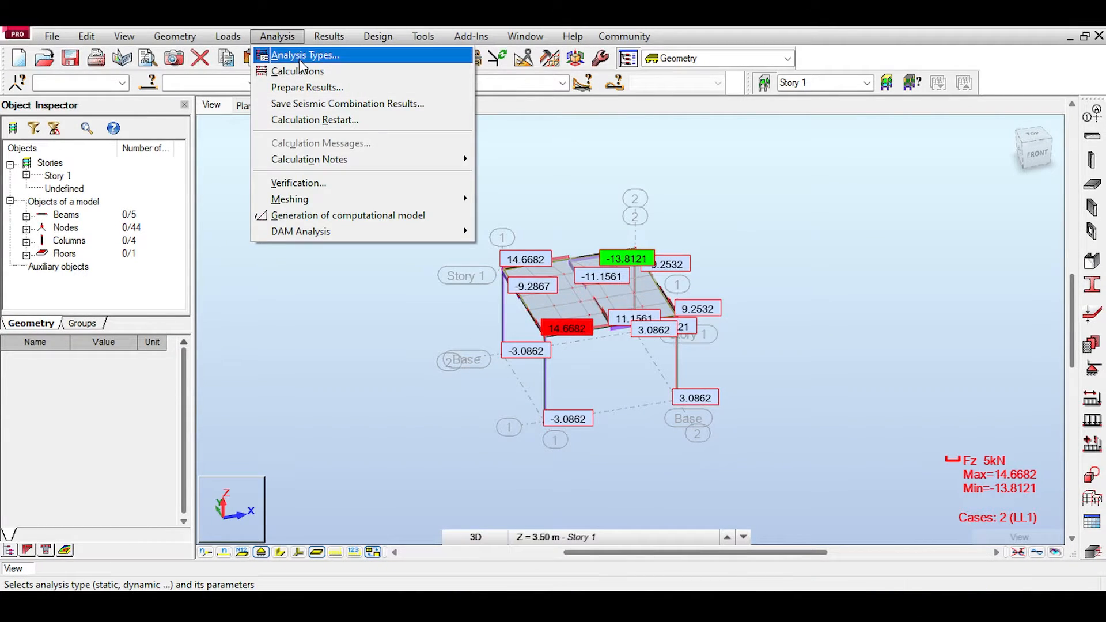
pyautogui.click(299, 59)
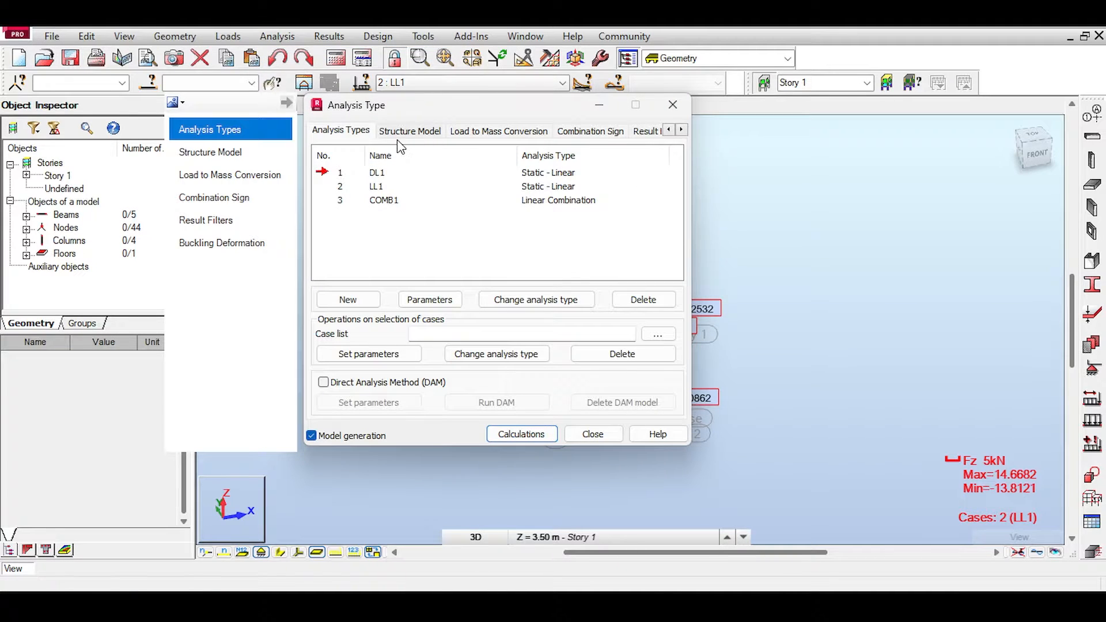
pyautogui.click(398, 134)
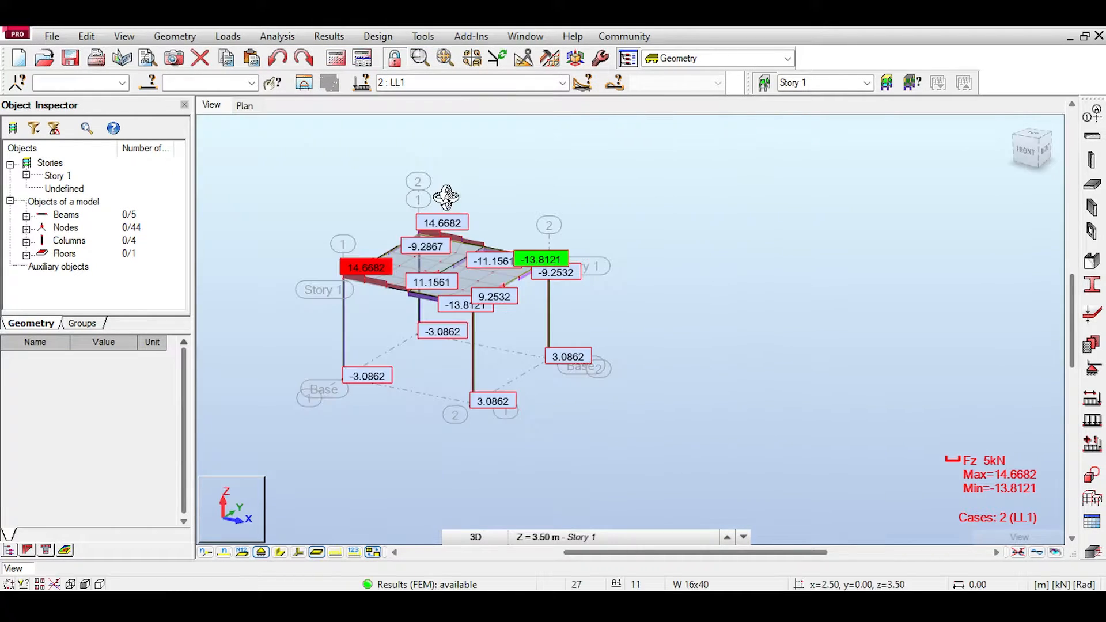
# Step: Select the entire frame with its slab and copy it once by the translation vector 10,0,0
pyautogui.rightClick(457, 200)
pyautogui.click(463, 207)
pyautogui.moveTo(459, 215); pyautogui.dragTo(426, 217, button='middle')
pyautogui.scroll(-1, 427, 218)
pyautogui.scroll(-1, 427, 221)
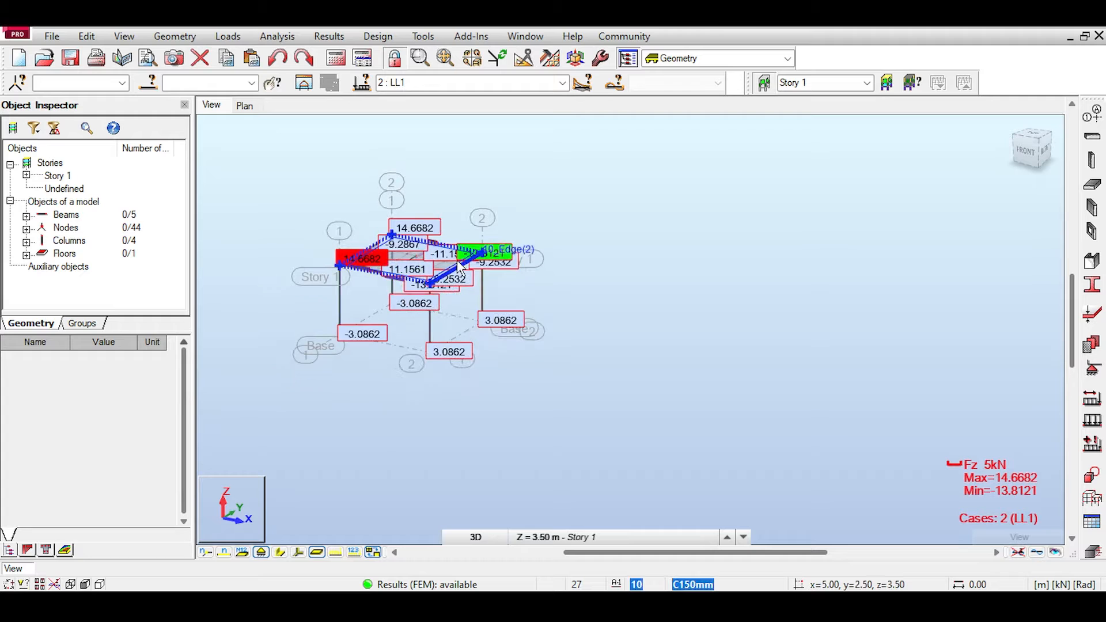
pyautogui.moveTo(293, 201); pyautogui.dragTo(536, 386)
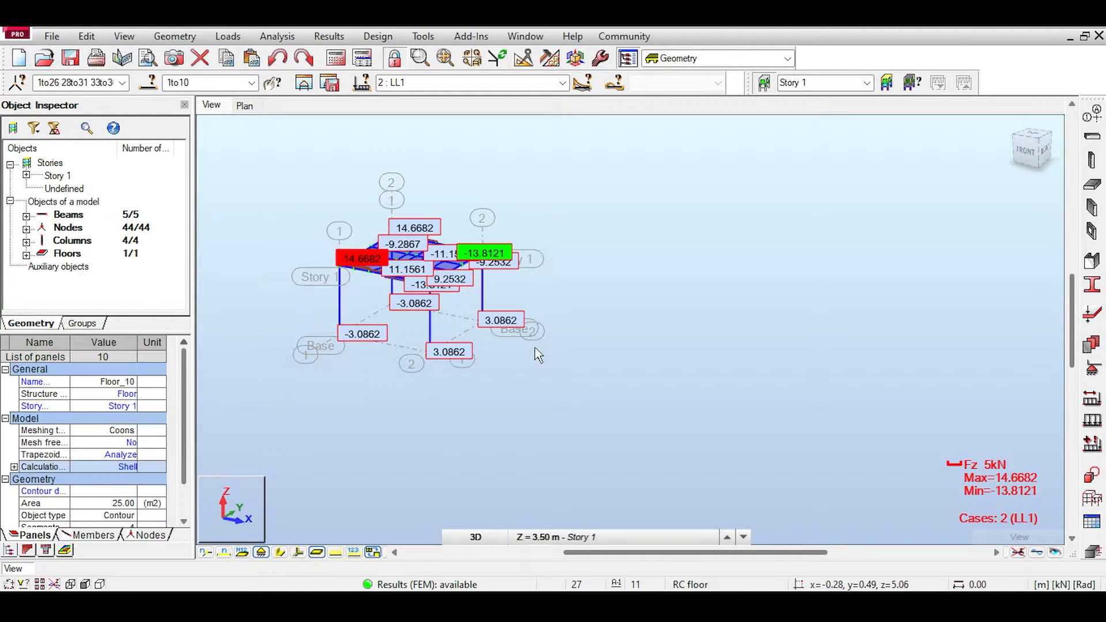
pyautogui.click(227, 35)
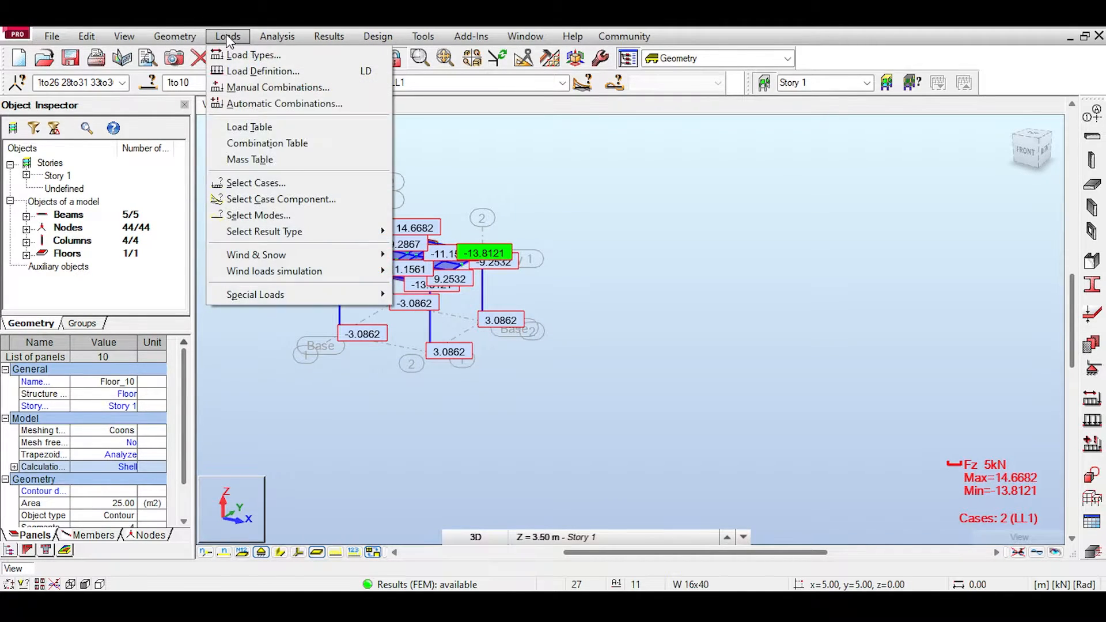
pyautogui.moveTo(180, 32)
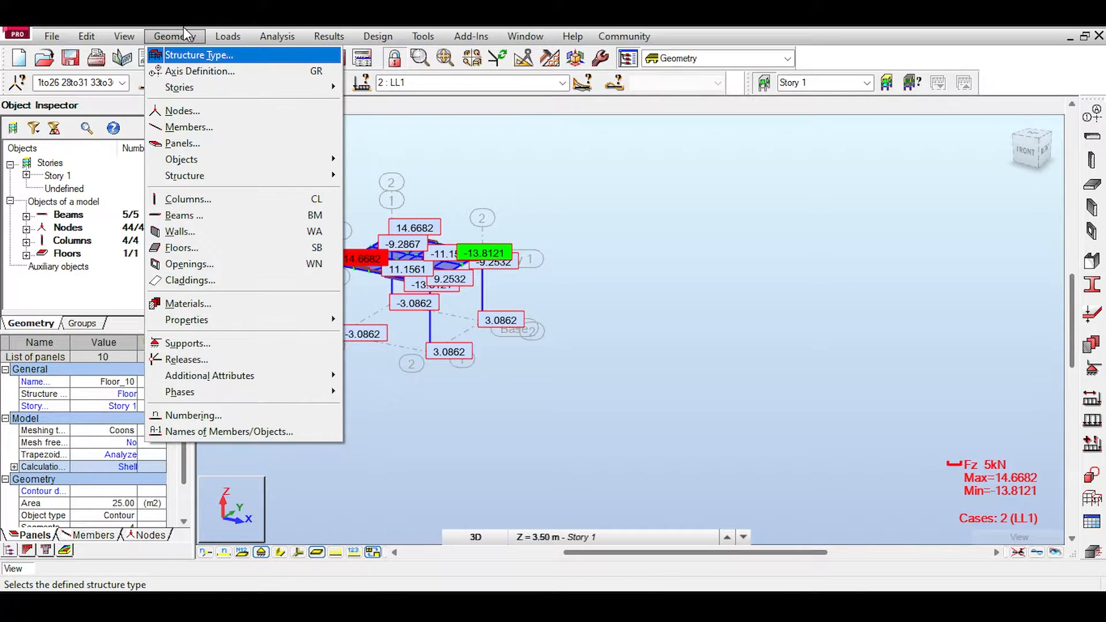
pyautogui.moveTo(86, 35)
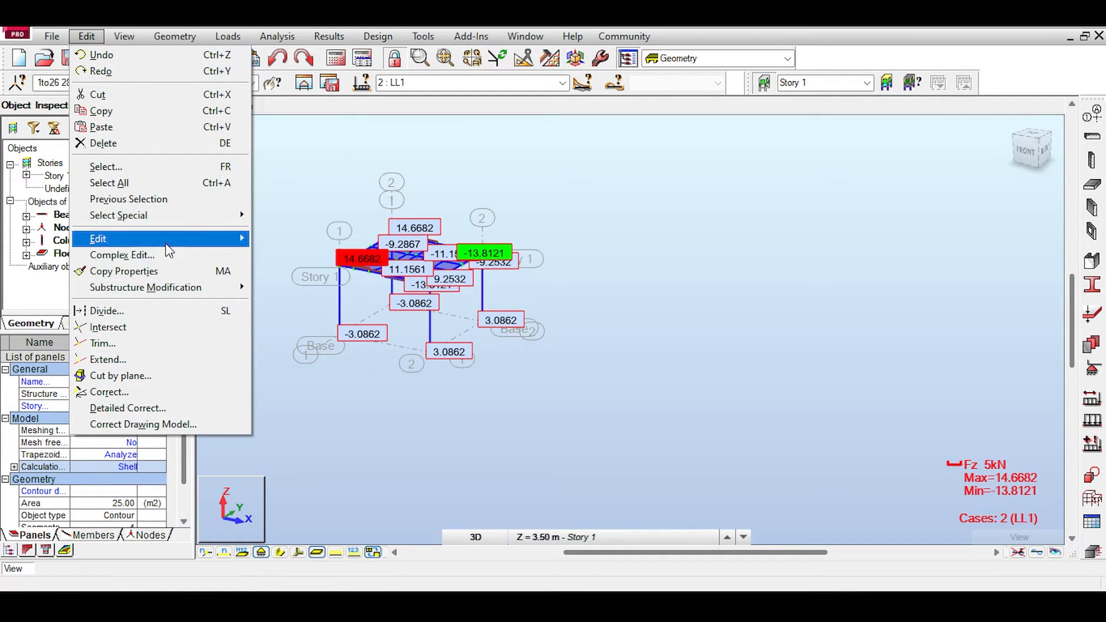
pyautogui.moveTo(165, 239)
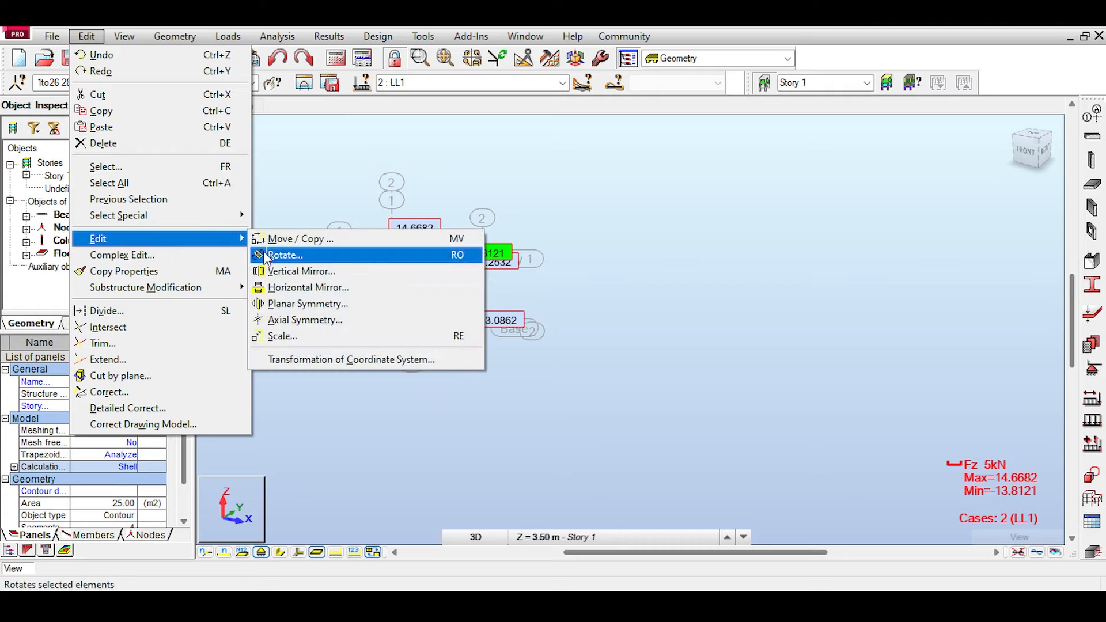
pyautogui.click(326, 241)
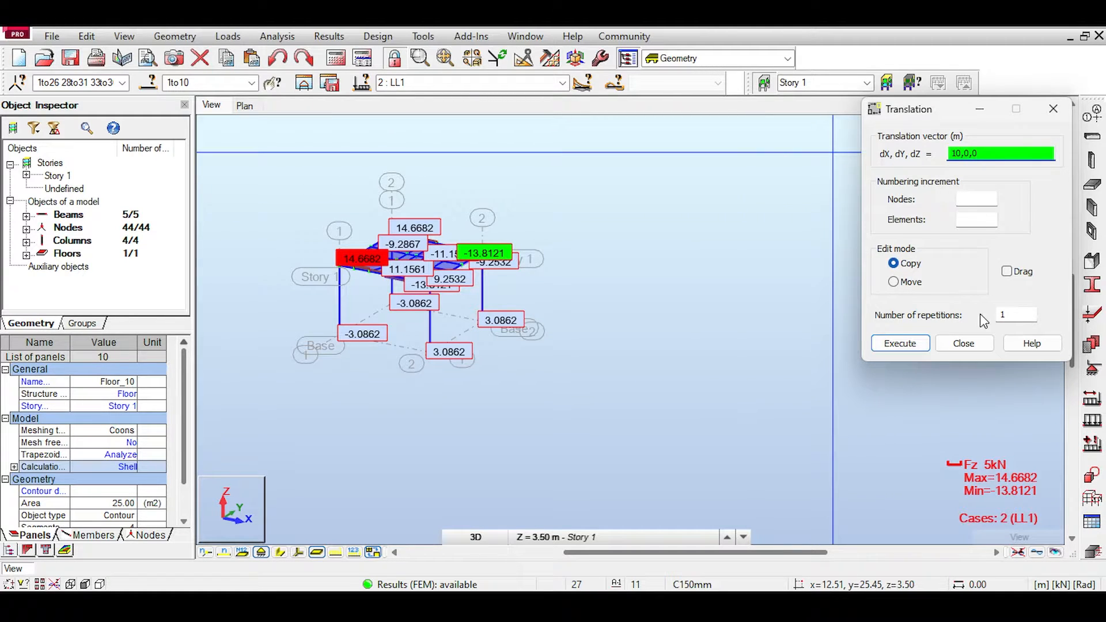
pyautogui.click(910, 344)
pyautogui.click(606, 343)
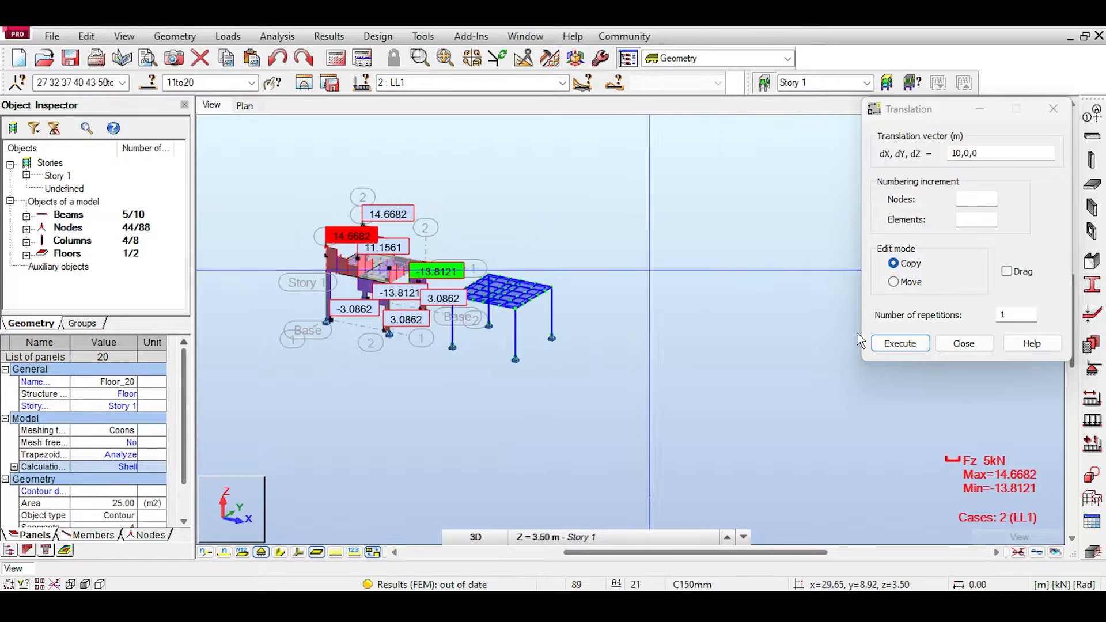
# Step: Copy the newest frame twice more in succession by the vector 10,0,0 to complete a row of four frames
pyautogui.click(916, 343)
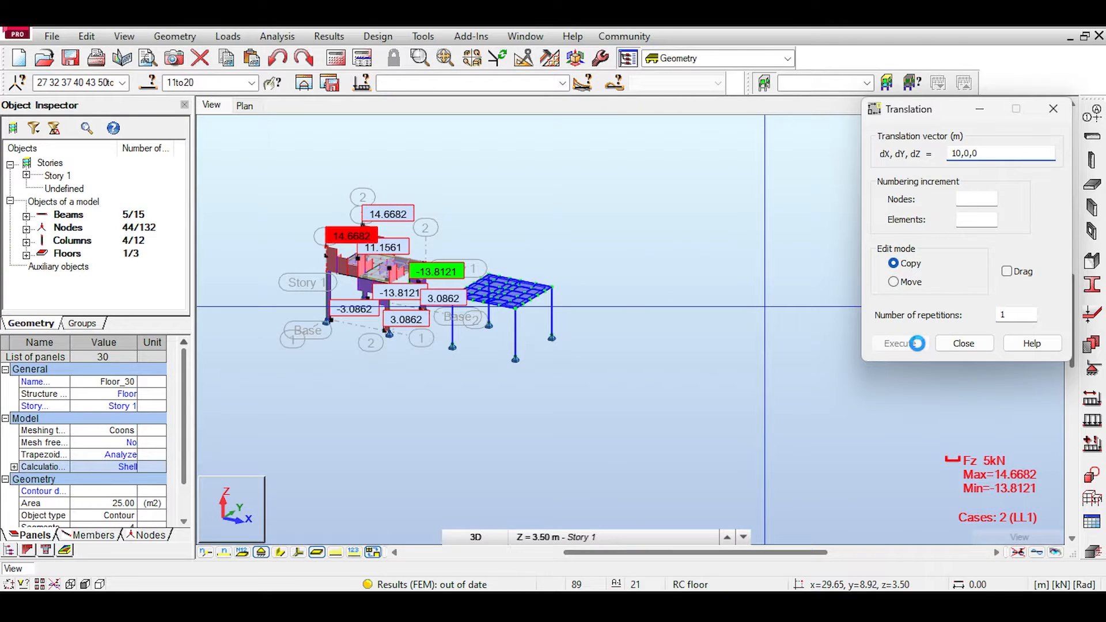
pyautogui.click(962, 343)
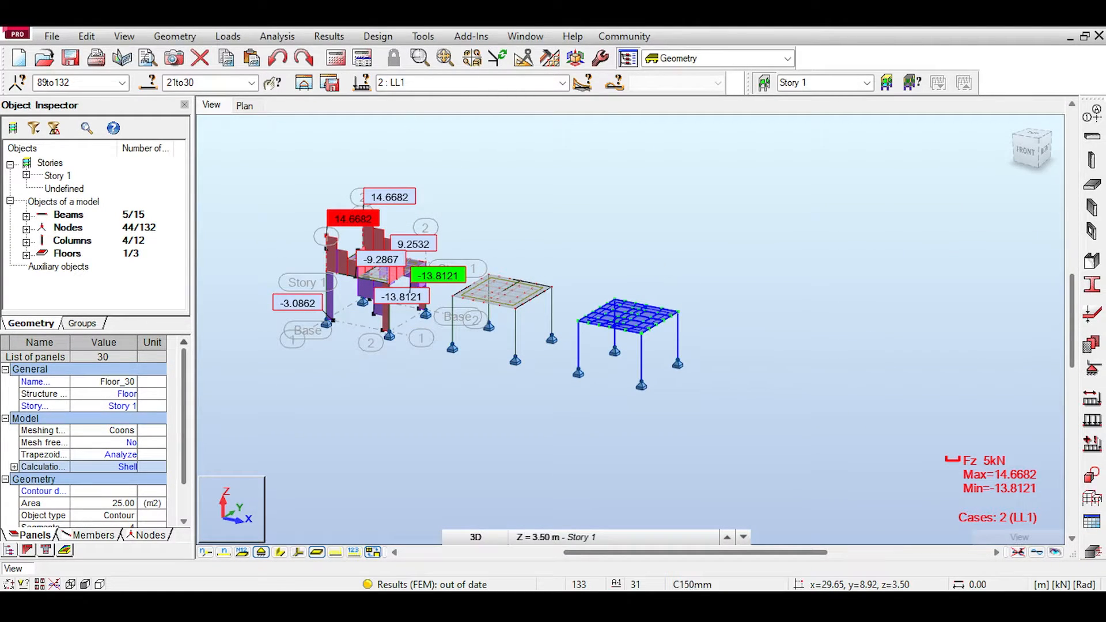
pyautogui.click(86, 36)
pyautogui.click(98, 327)
pyautogui.click(900, 343)
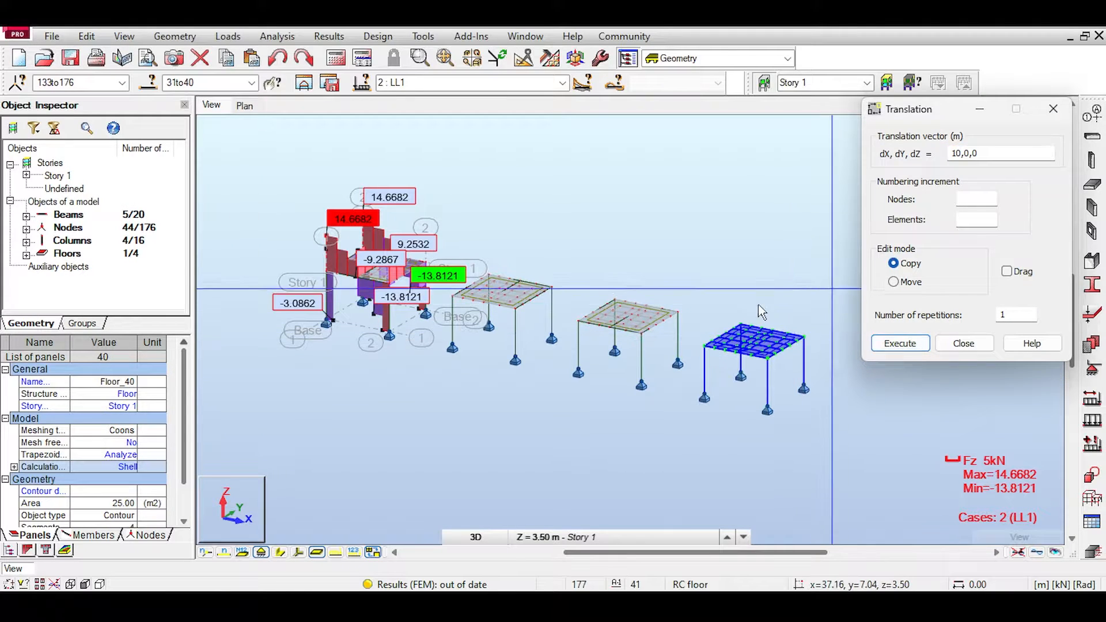
pyautogui.moveTo(726, 306); pyautogui.dragTo(714, 274, button='middle')
pyautogui.moveTo(435, 234); pyautogui.dragTo(510, 274, button='middle')
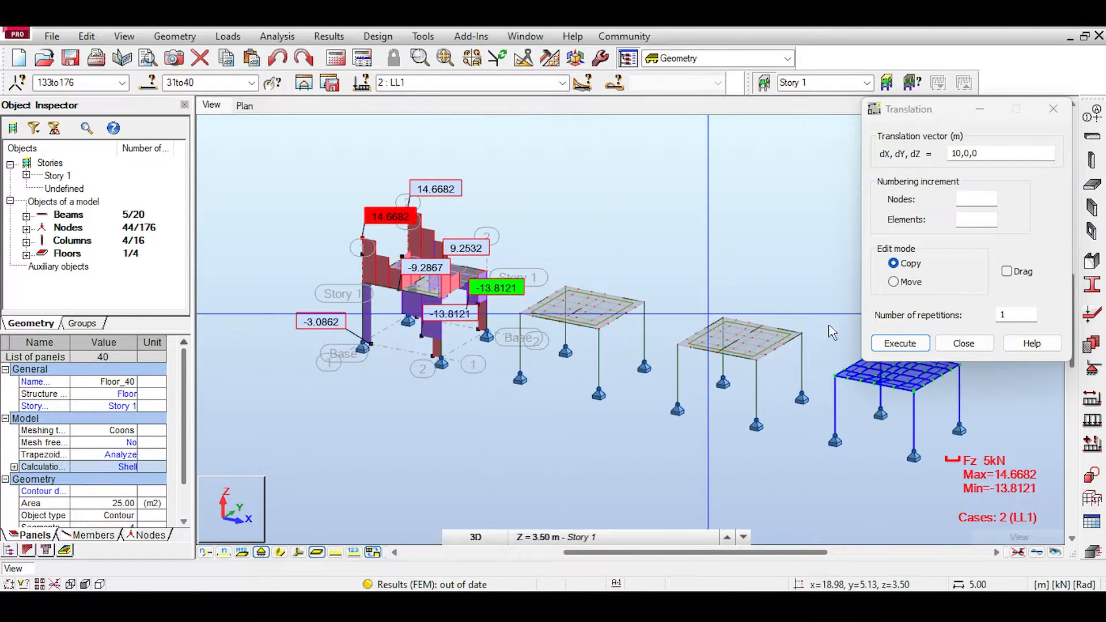
pyautogui.click(963, 343)
# Step: Run the calculations for all four frames, continuing despite the separate structures
pyautogui.scroll(2, 740, 259)
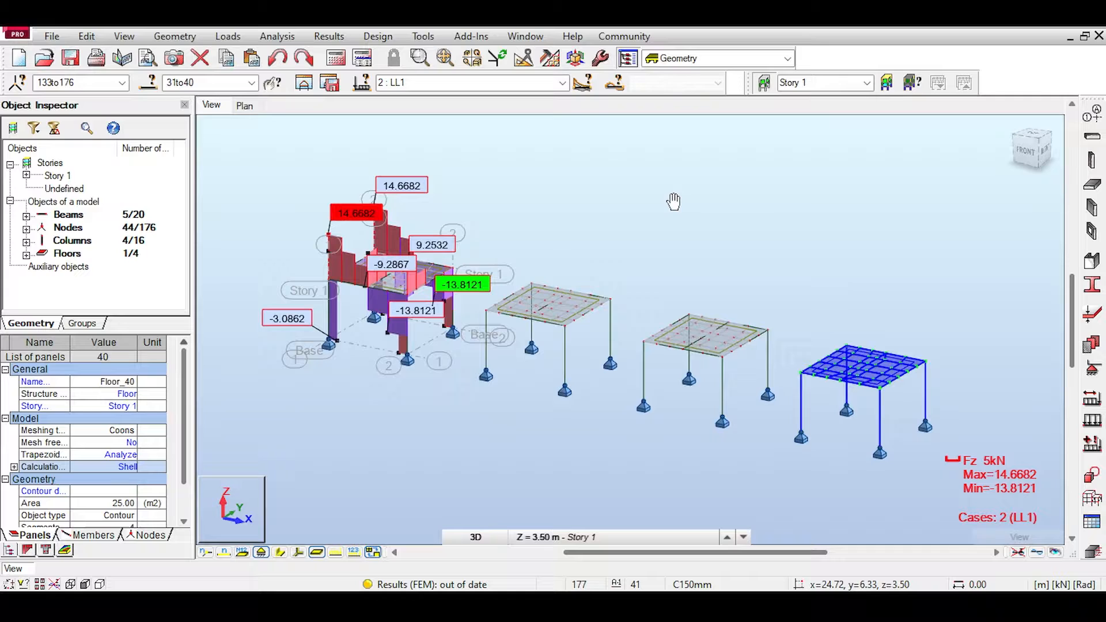
pyautogui.click(331, 38)
pyautogui.click(332, 39)
pyautogui.click(336, 58)
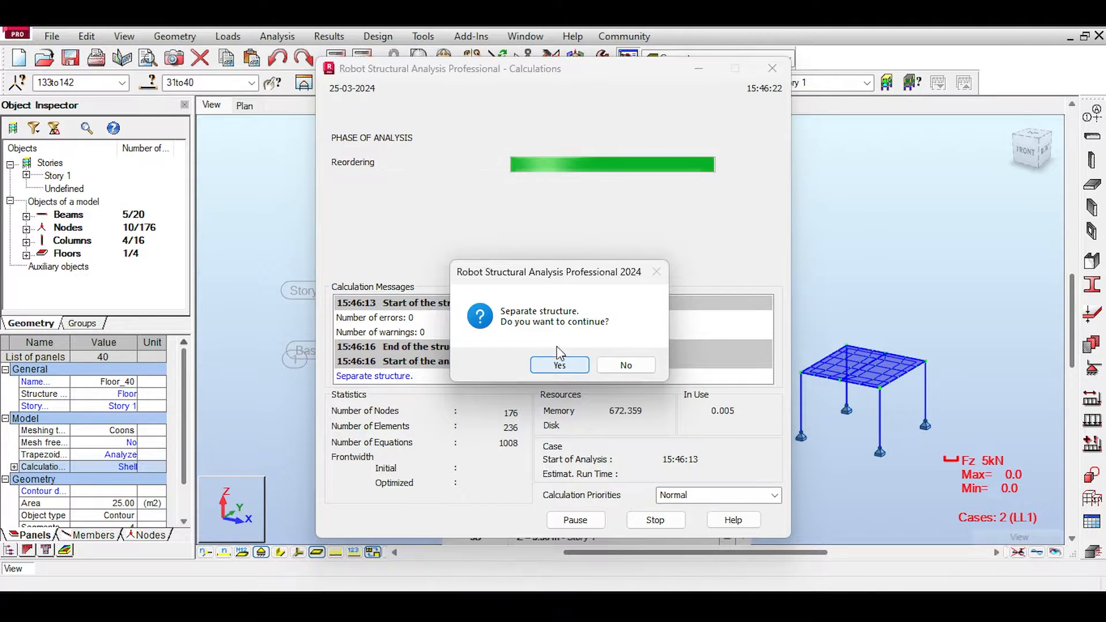
pyautogui.click(550, 365)
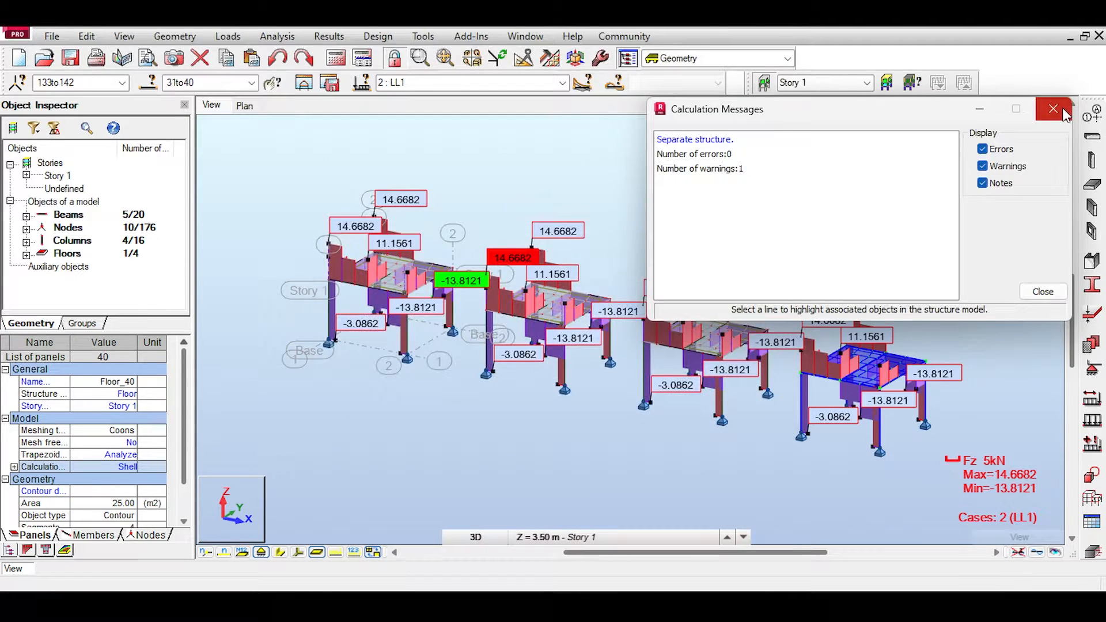
pyautogui.click(1052, 109)
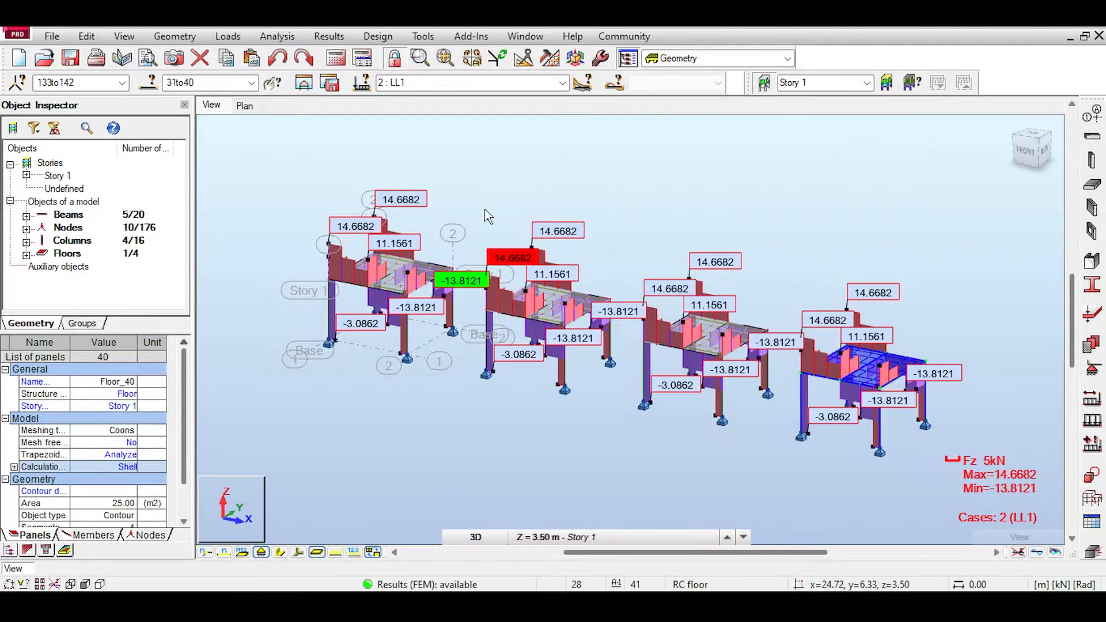
# Step: Rescale the Fz shear diagrams of the four frames to 10 kN and move the diagram settings aside
pyautogui.scroll(2, 737, 378)
pyautogui.scroll(-1, 736, 375)
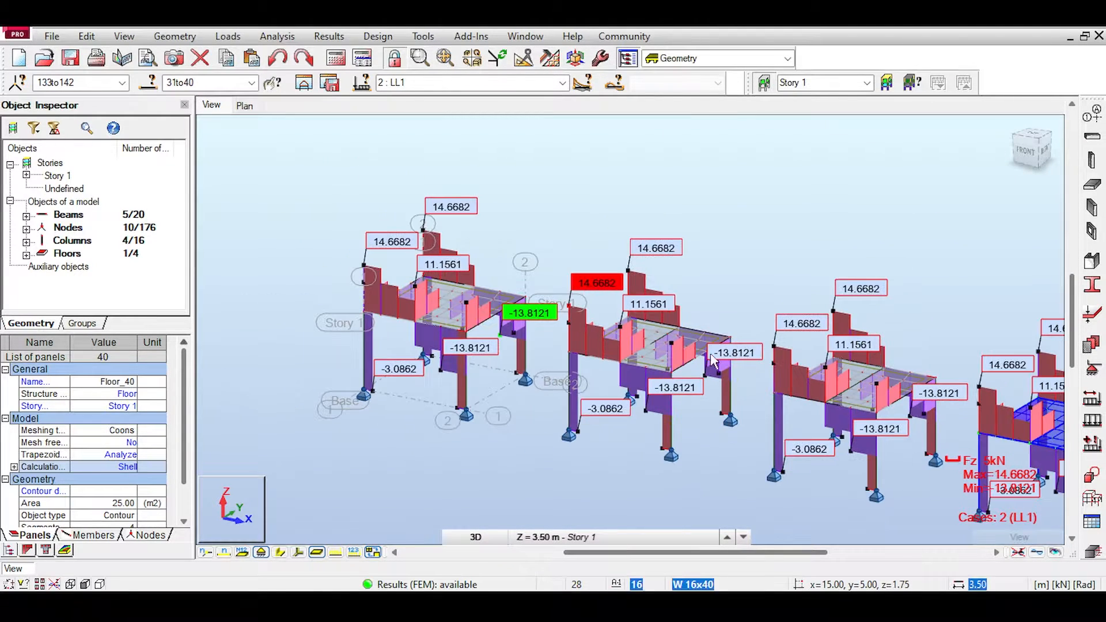
pyautogui.moveTo(681, 284); pyautogui.dragTo(728, 263, button='middle')
pyautogui.scroll(2, 618, 264)
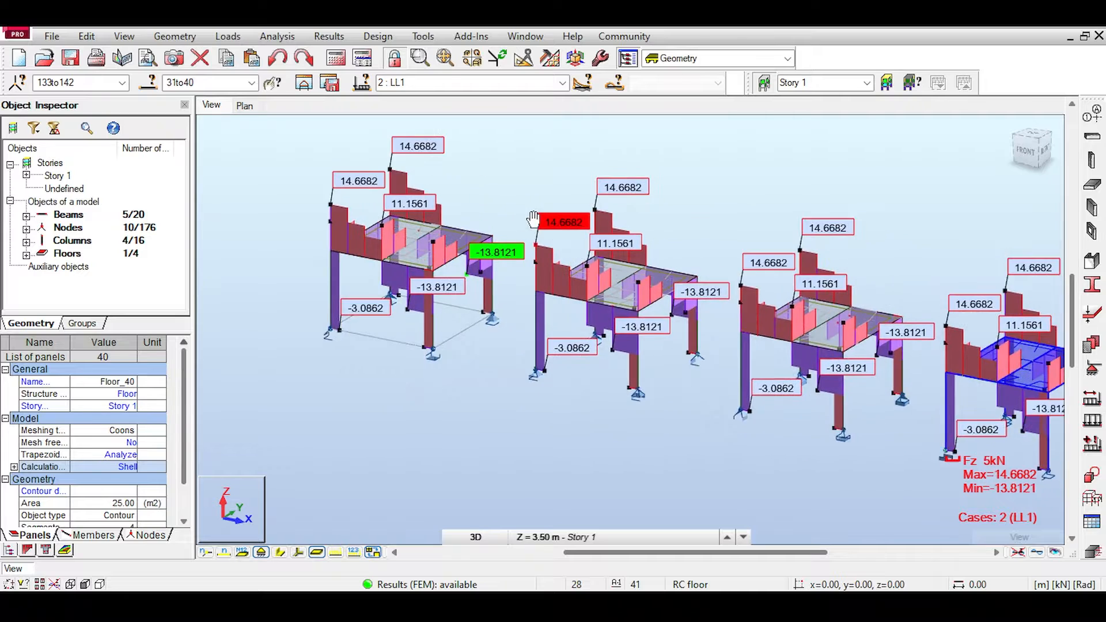
pyautogui.moveTo(594, 222); pyautogui.dragTo(555, 203, button='middle')
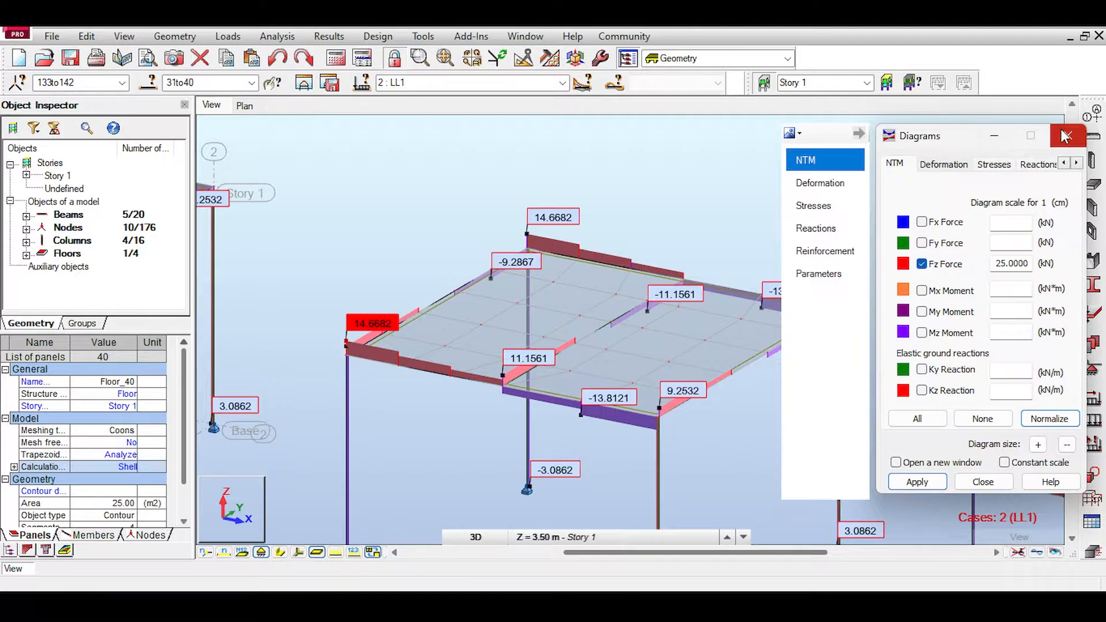
pyautogui.moveTo(637, 248); pyautogui.dragTo(604, 249, button='middle')
pyautogui.scroll(-1, 572, 263)
pyautogui.moveTo(927, 140); pyautogui.dragTo(1104, 421)
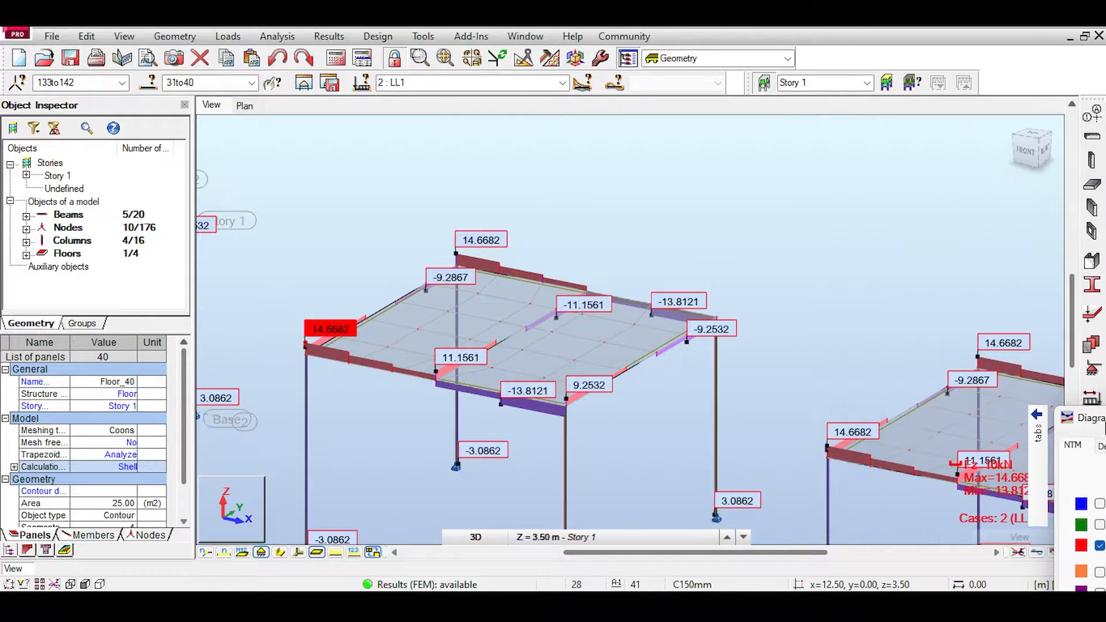
# Step: Examine the Fz shear diagram along the front beam of the second frame
pyautogui.moveTo(1026, 148); pyautogui.dragTo(1035, 174)
pyautogui.moveTo(656, 367); pyautogui.dragTo(684, 281, button='middle')
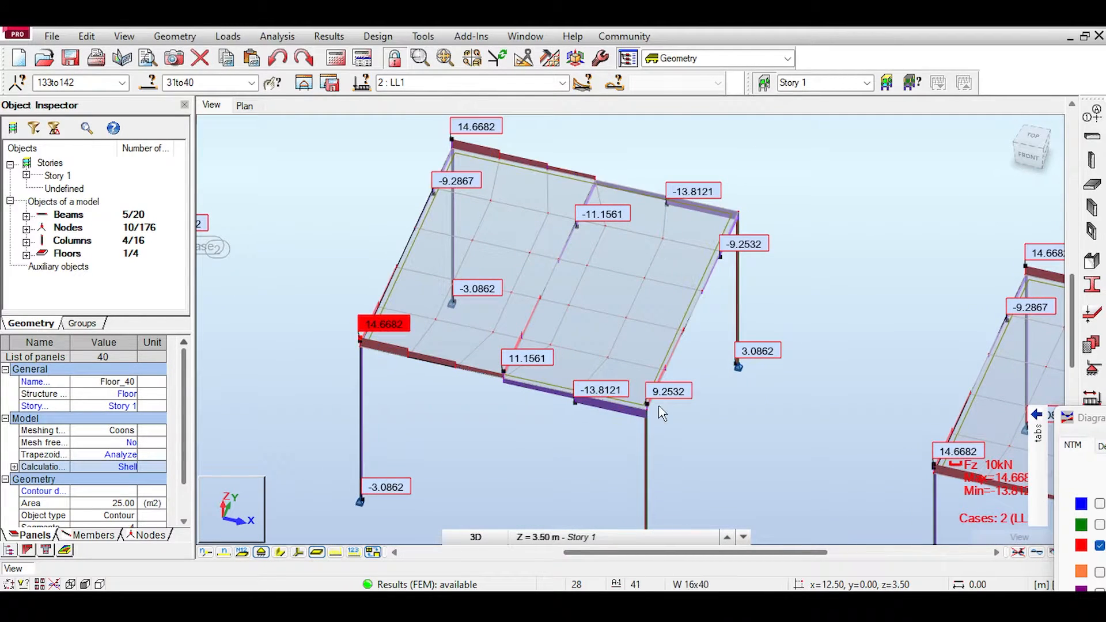
pyautogui.scroll(1, 505, 433)
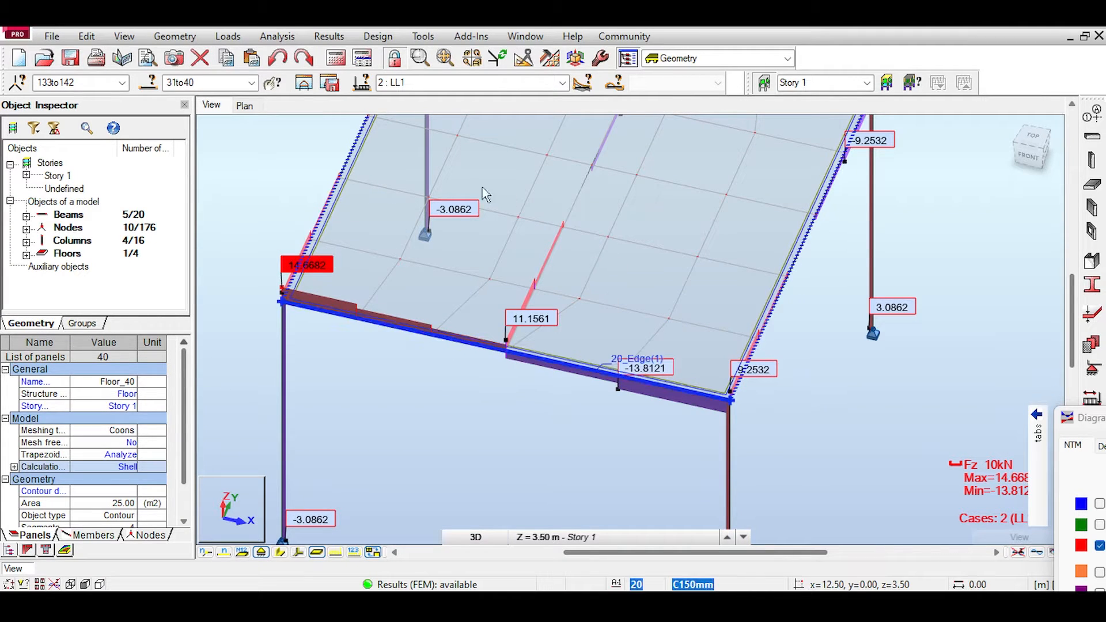
pyautogui.scroll(1, 426, 354)
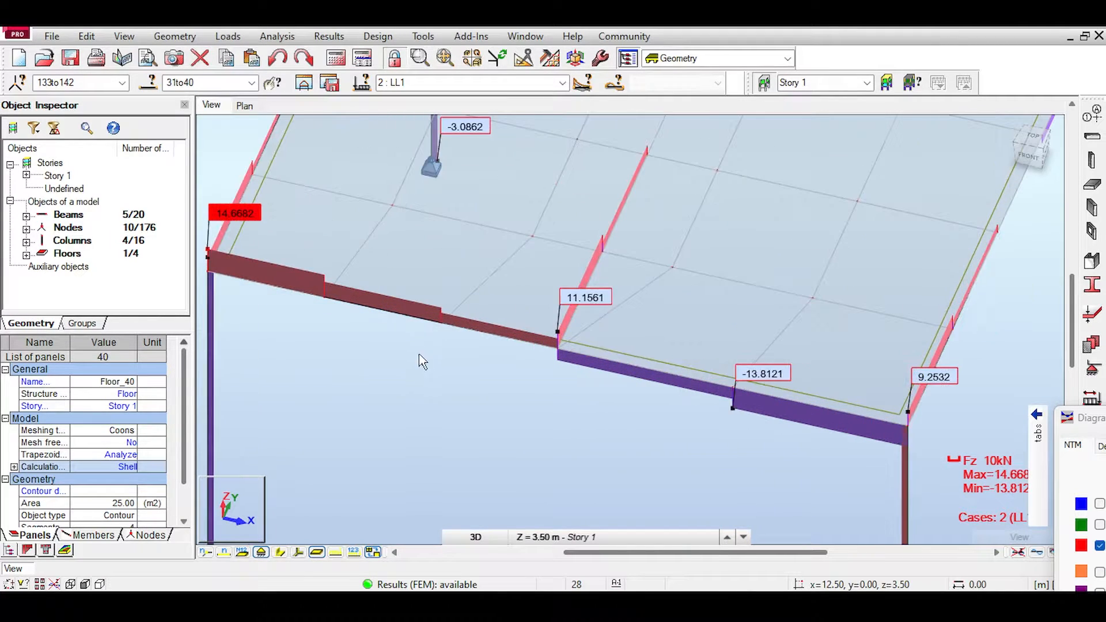
# Step: Display the members with their section shapes and select the front beam of the second frame
pyautogui.click(443, 322)
pyautogui.click(280, 551)
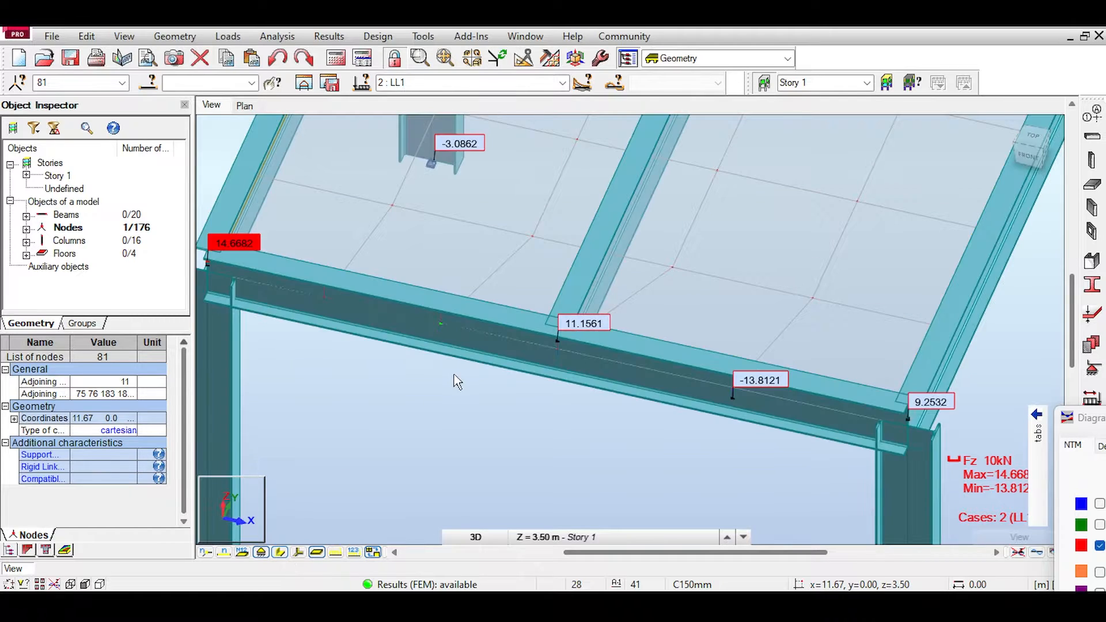
pyautogui.click(484, 333)
pyautogui.scroll(-2, 478, 427)
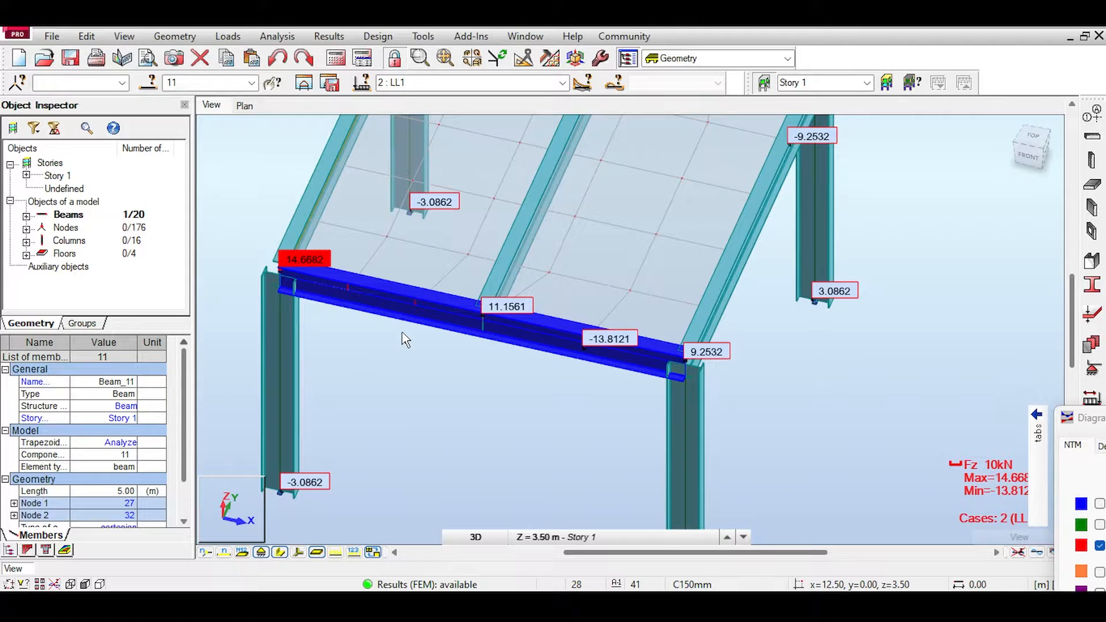
# Step: Turn off the section shapes, display the node numbers and examine the Fz shear diagram along the second frame's front beam
pyautogui.click(280, 551)
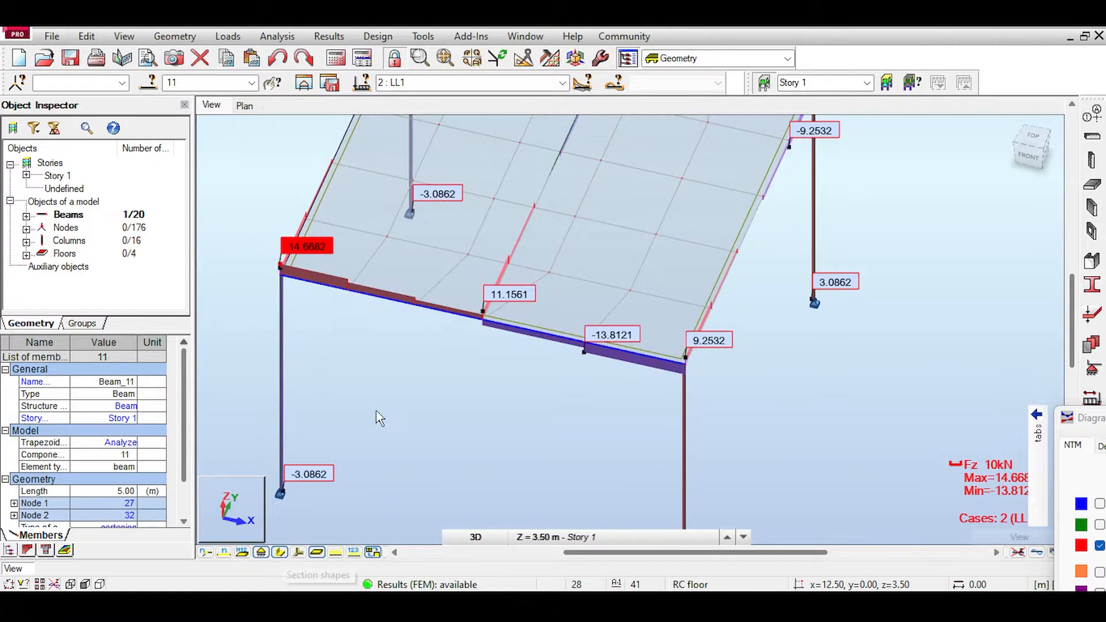
pyautogui.scroll(1, 351, 307)
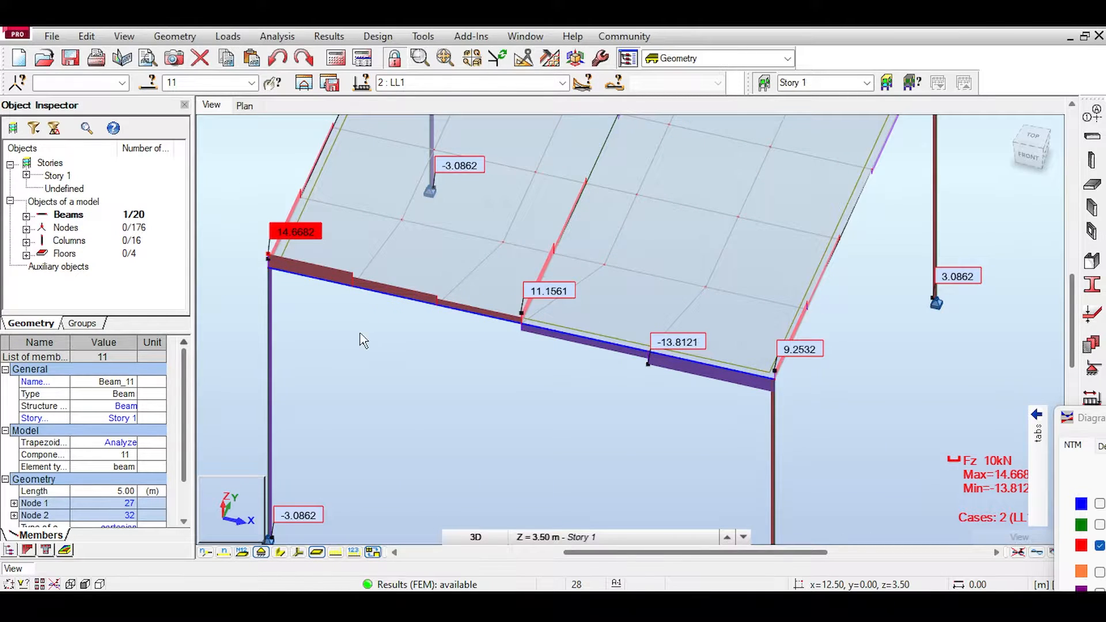
pyautogui.moveTo(363, 338); pyautogui.dragTo(432, 407, button='middle')
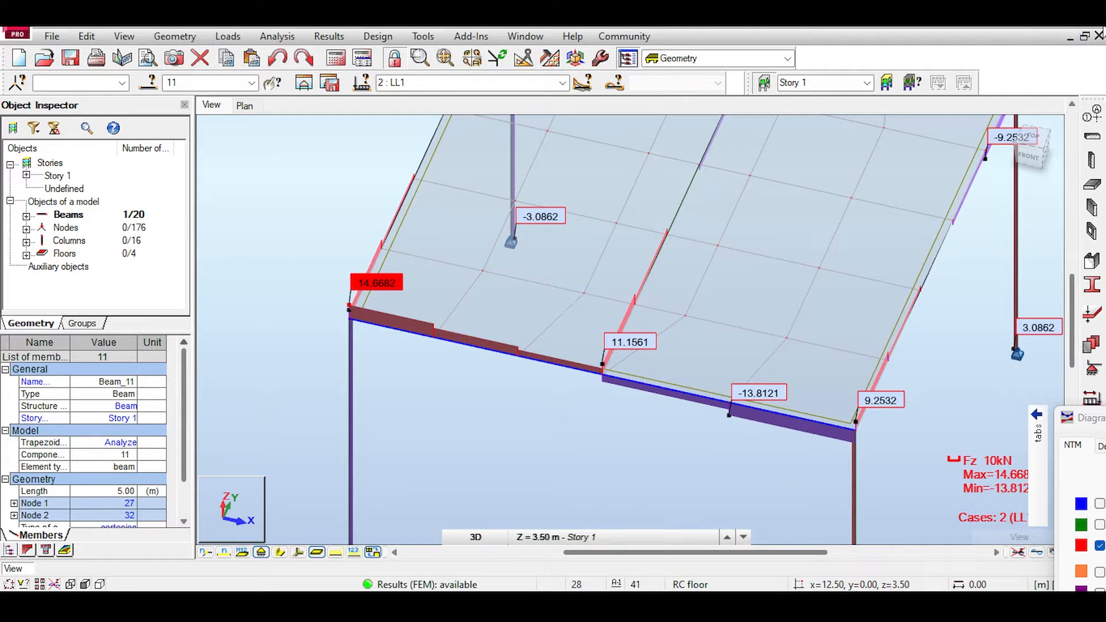
pyautogui.scroll(2, 439, 345)
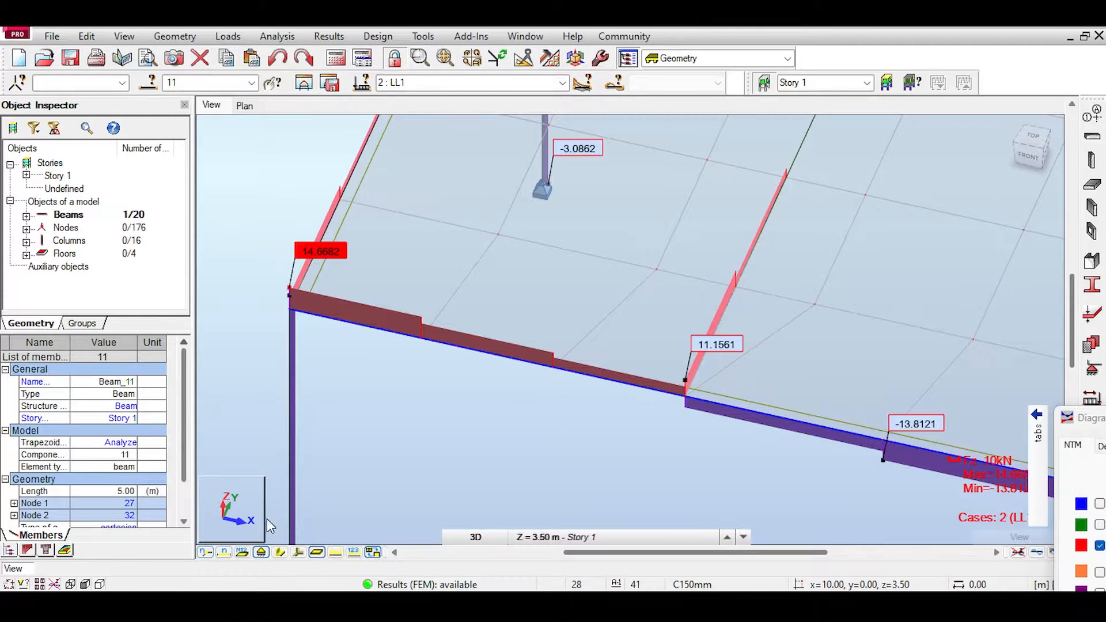
pyautogui.scroll(-2, 348, 461)
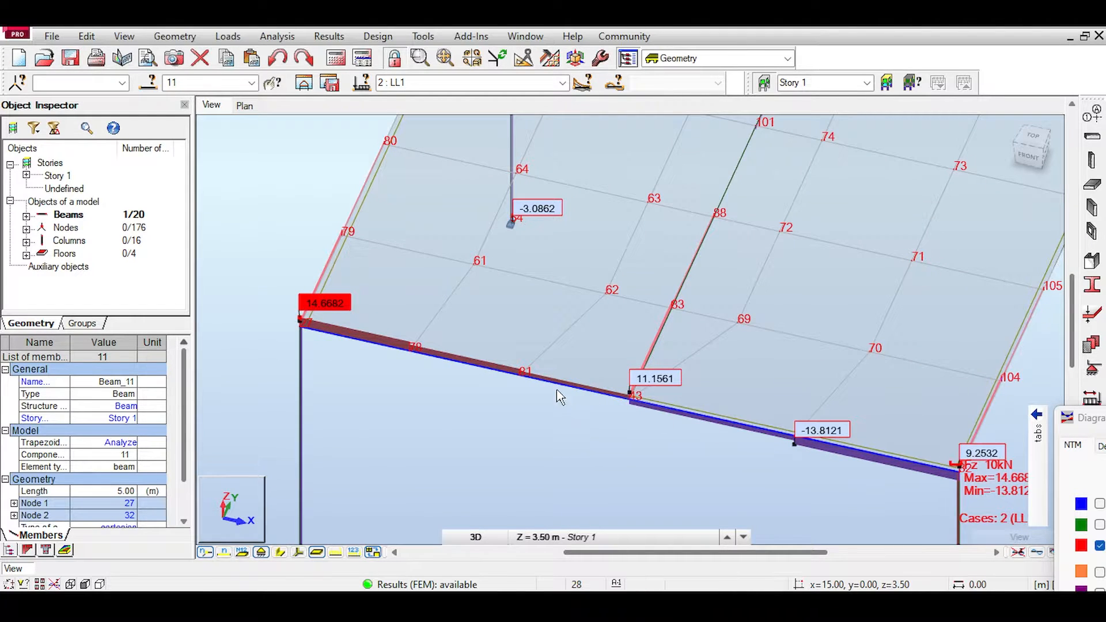
pyautogui.scroll(-1, 420, 361)
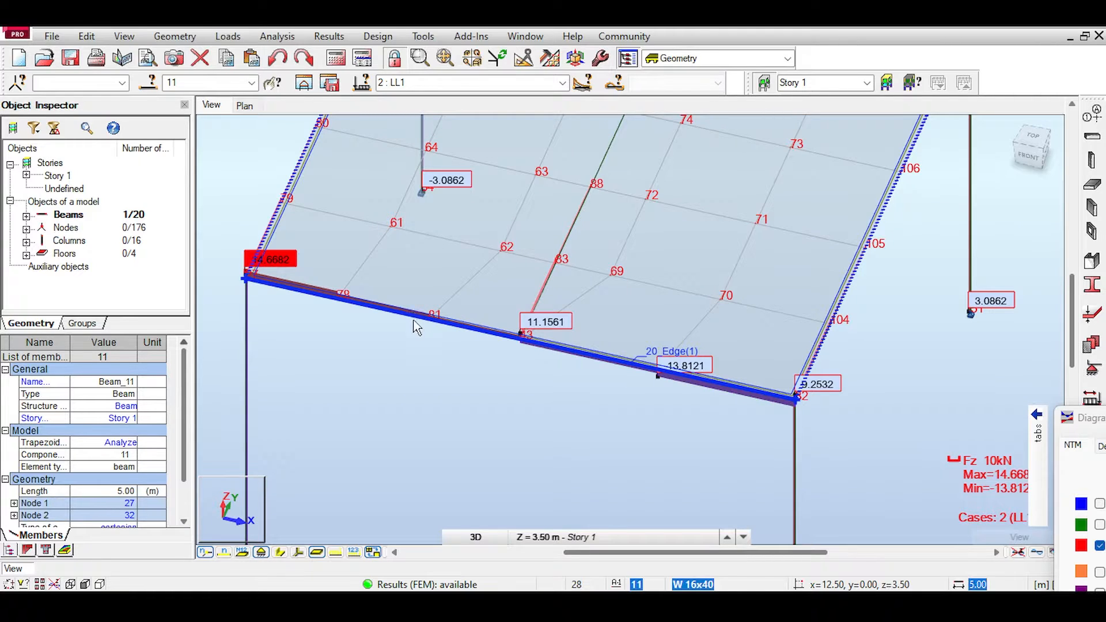
pyautogui.scroll(-2, 418, 322)
pyautogui.scroll(-1, 530, 397)
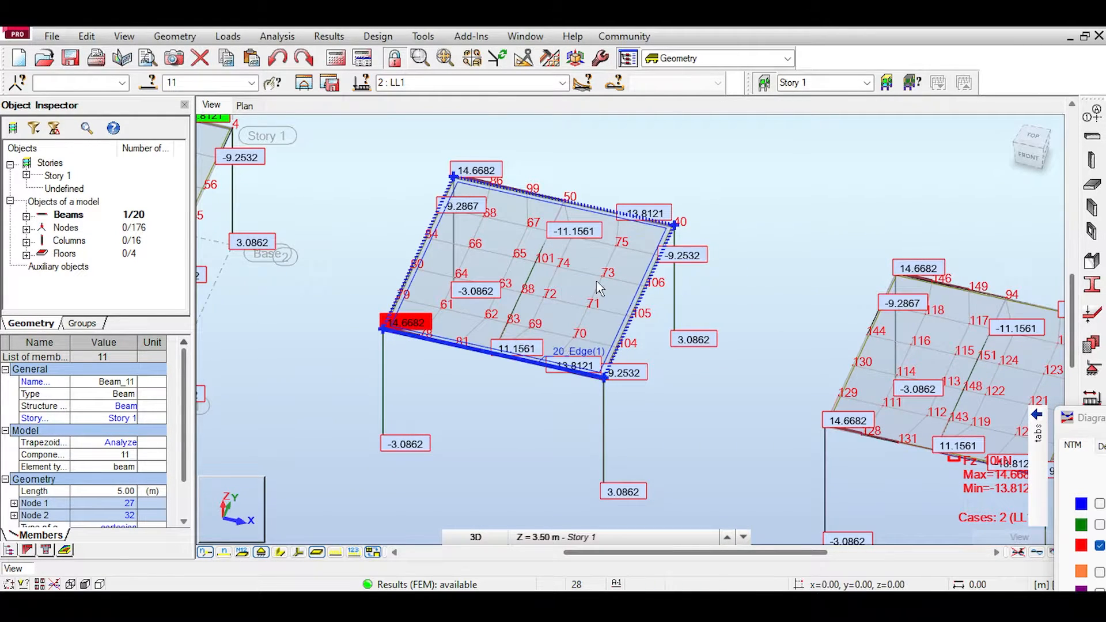
pyautogui.scroll(4, 486, 363)
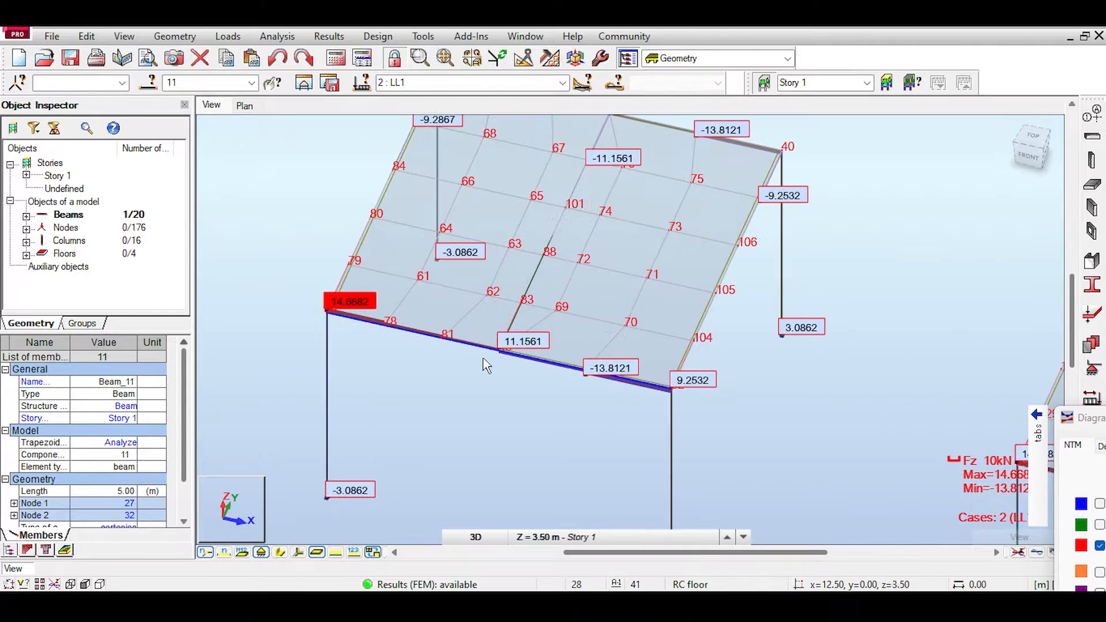
pyautogui.scroll(-2, 486, 362)
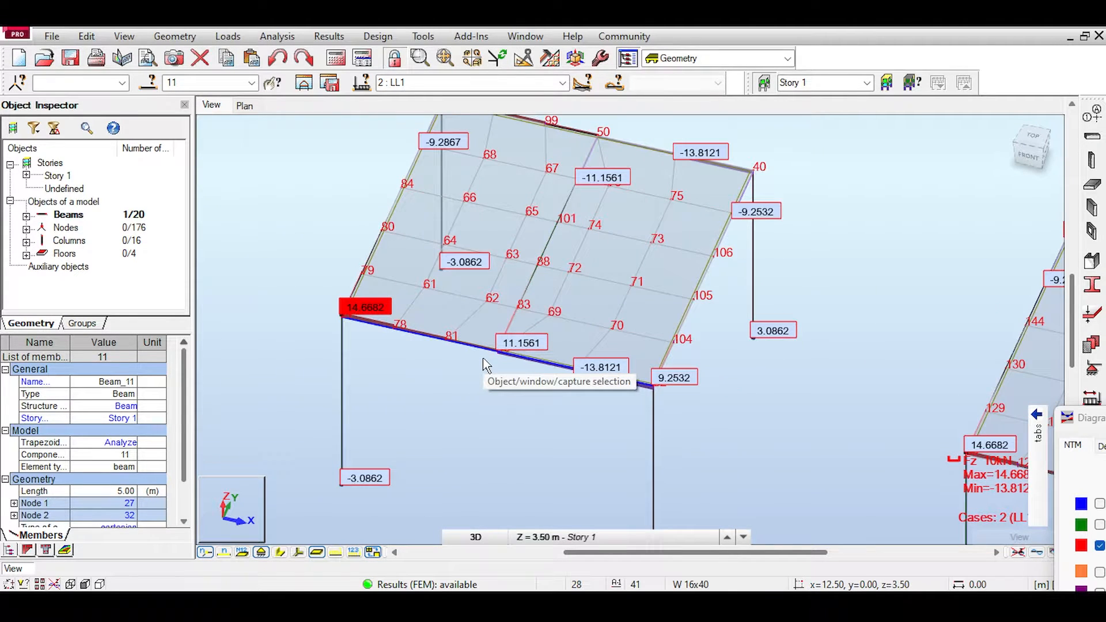
# Step: Select the slab and beams of the second frame in front view and remove their finite element mesh
pyautogui.click(1029, 158)
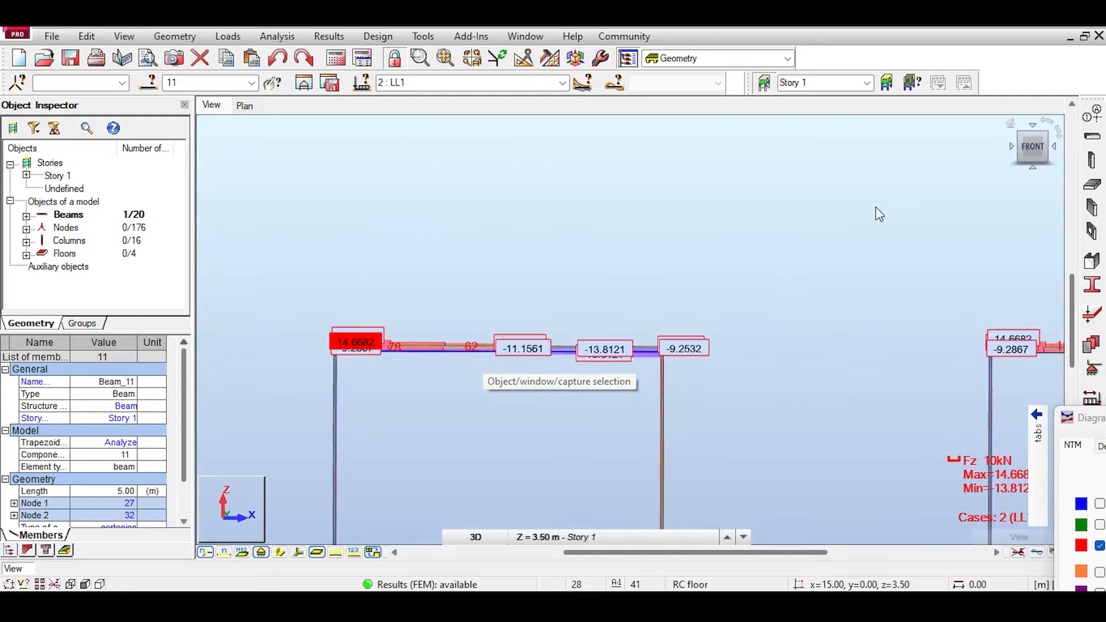
pyautogui.click(911, 208)
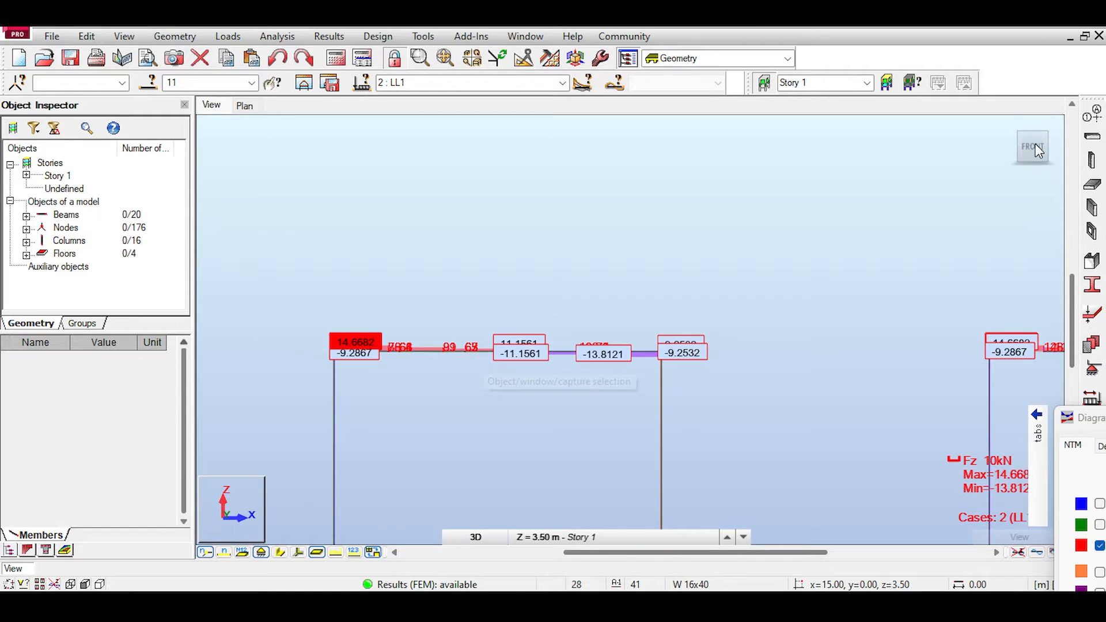
pyautogui.click(1034, 143)
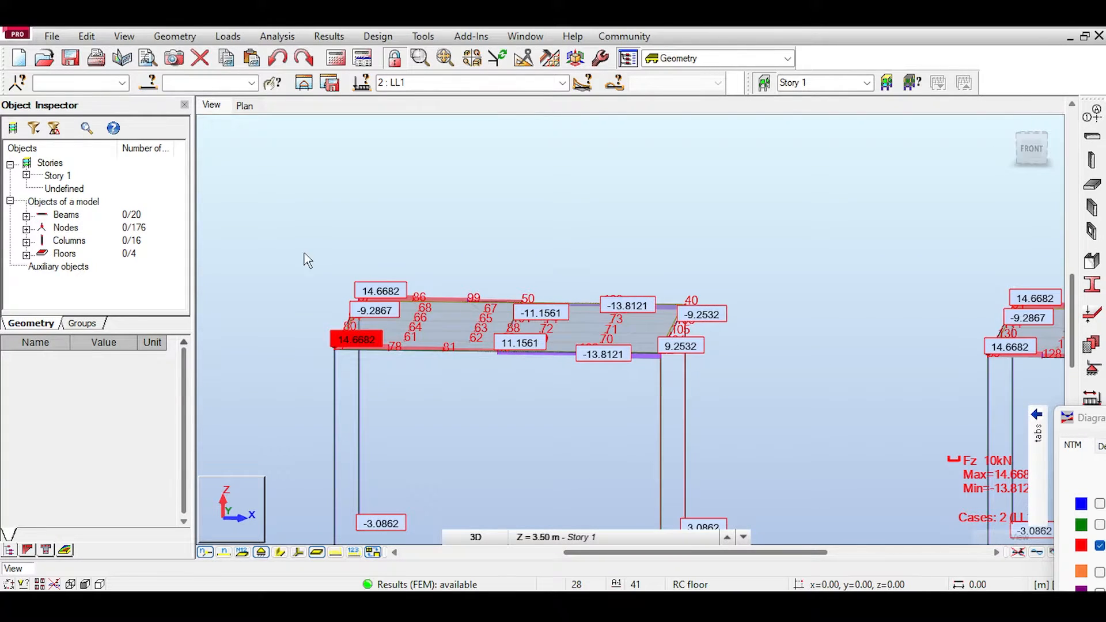
pyautogui.moveTo(304, 253); pyautogui.dragTo(686, 395)
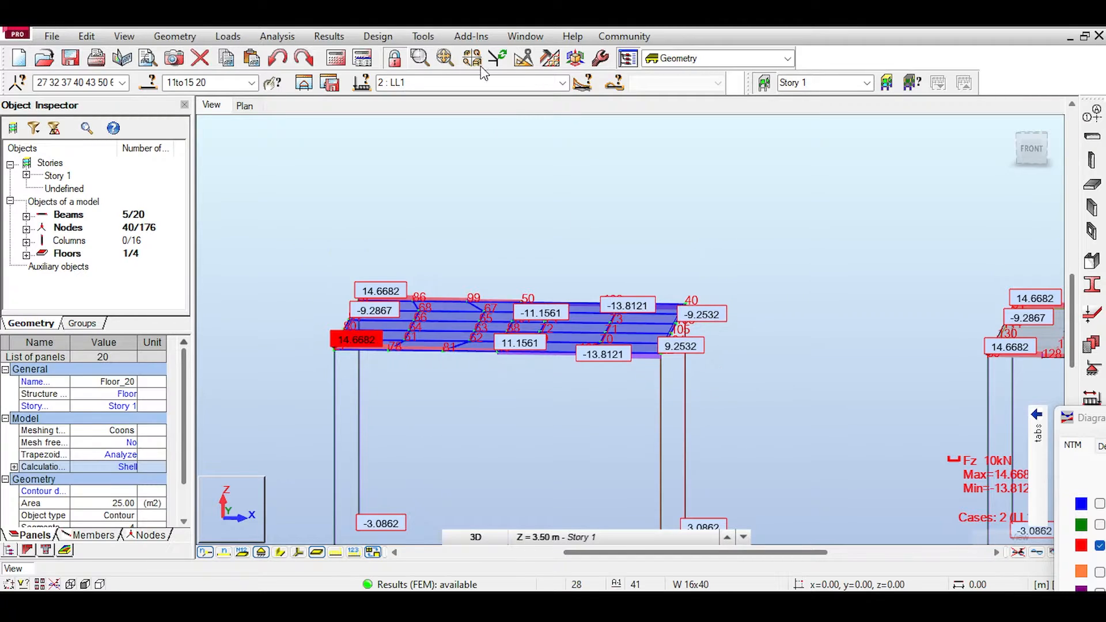
pyautogui.click(498, 57)
pyautogui.click(603, 340)
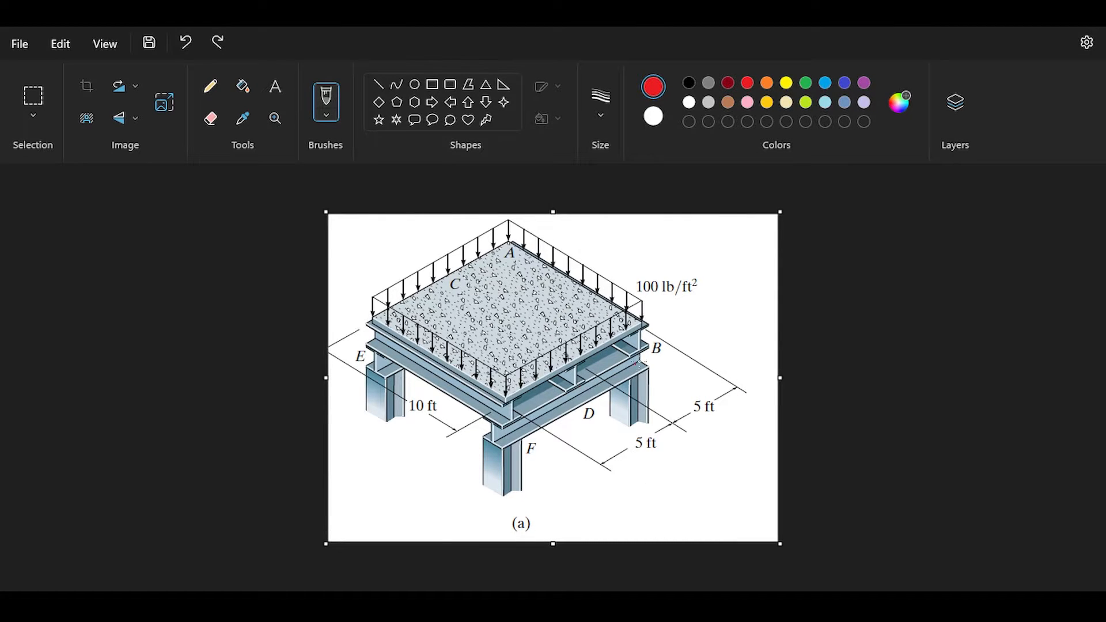
pyautogui.moveTo(633, 359); pyautogui.dragTo(651, 365)
pyautogui.hotkey('ctrl', 'z')
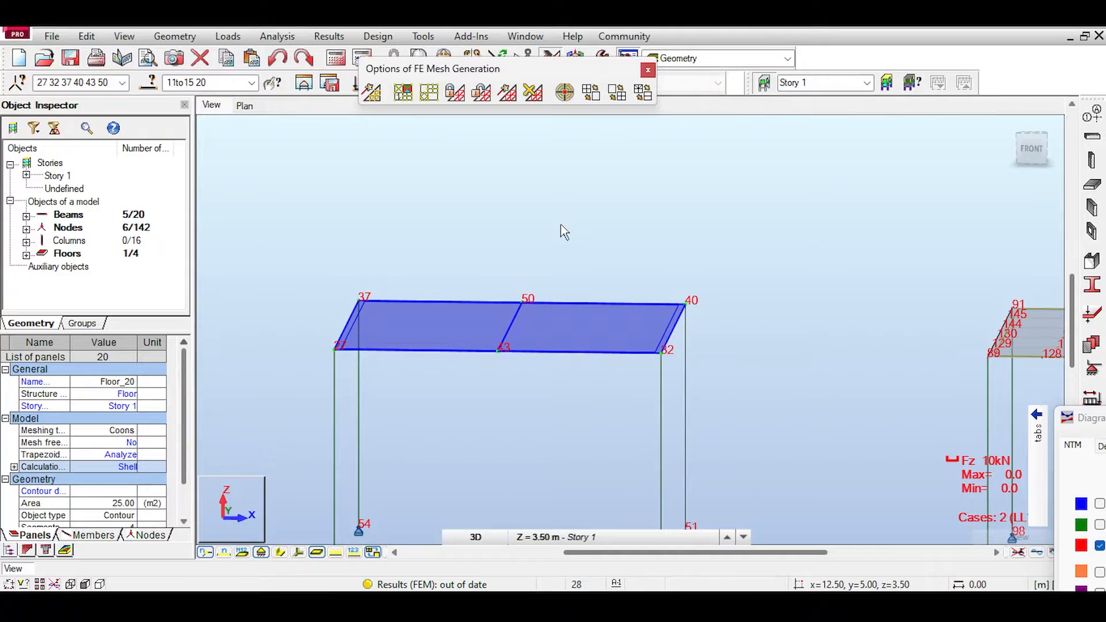
# Step: Copy the second frame's slab and beams by a translation of 0,0,0.1 m with the Drag option enabled
pyautogui.press('Escape')
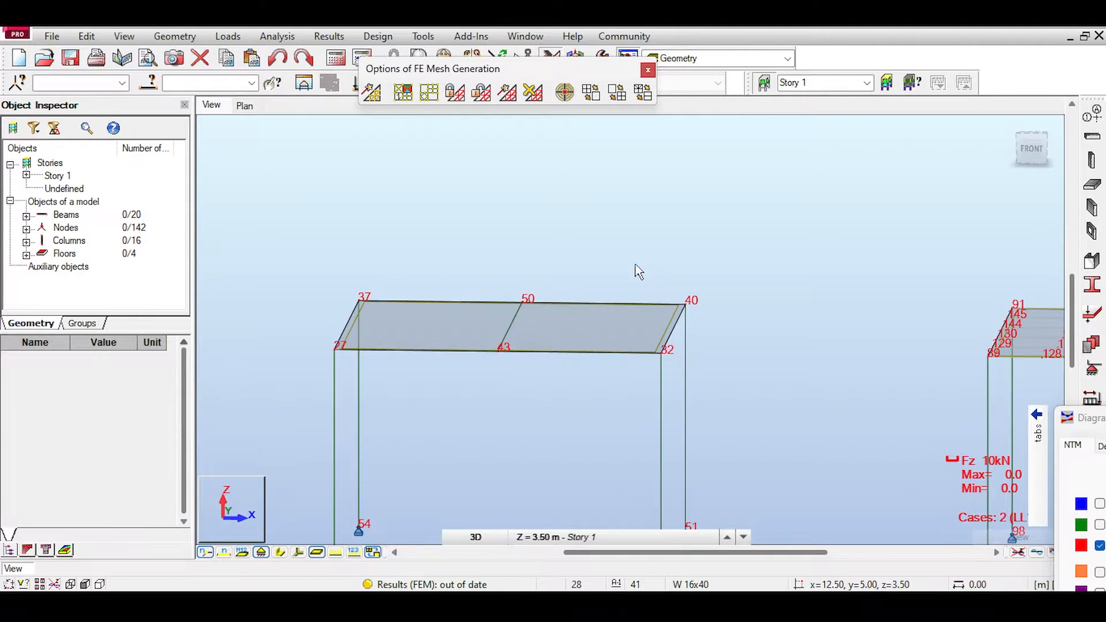
pyautogui.moveTo(267, 252); pyautogui.dragTo(749, 376)
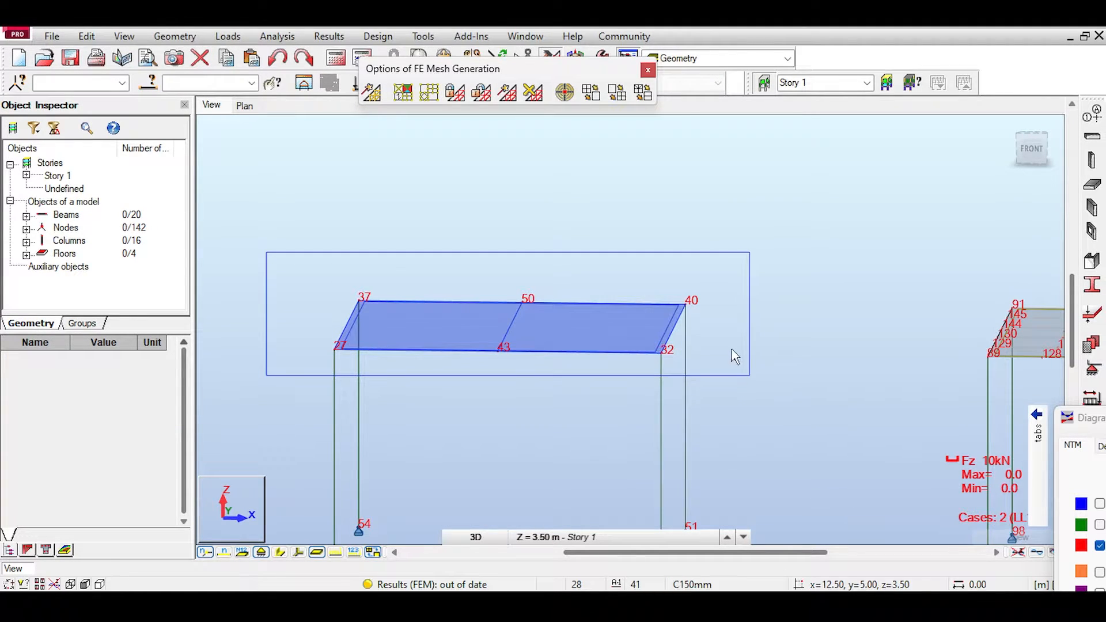
pyautogui.click(226, 58)
pyautogui.click(251, 58)
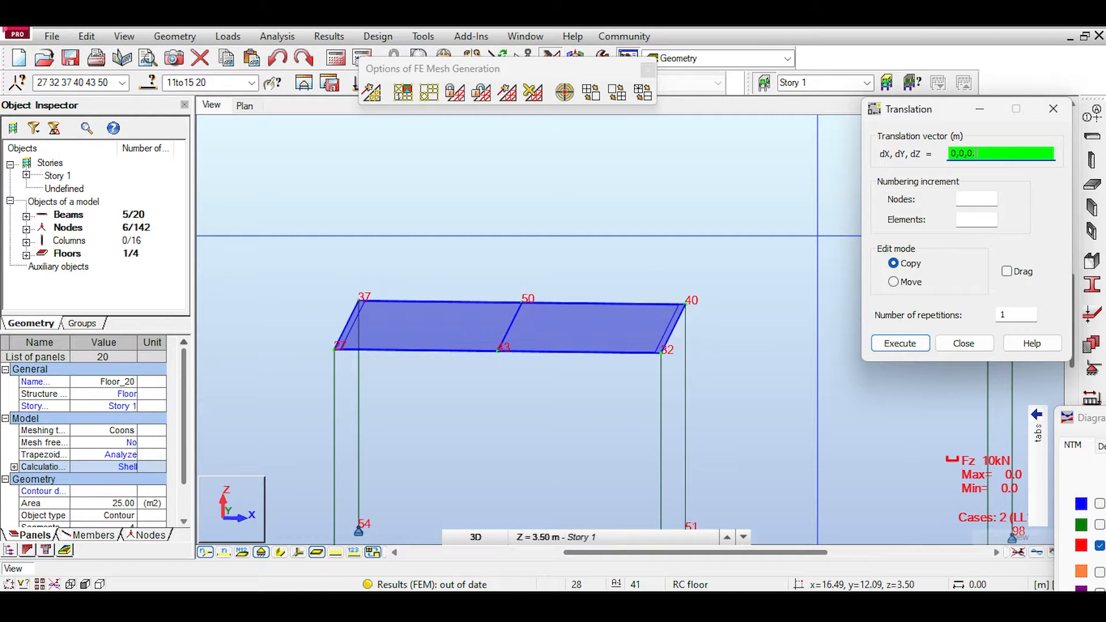
pyautogui.click(1008, 273)
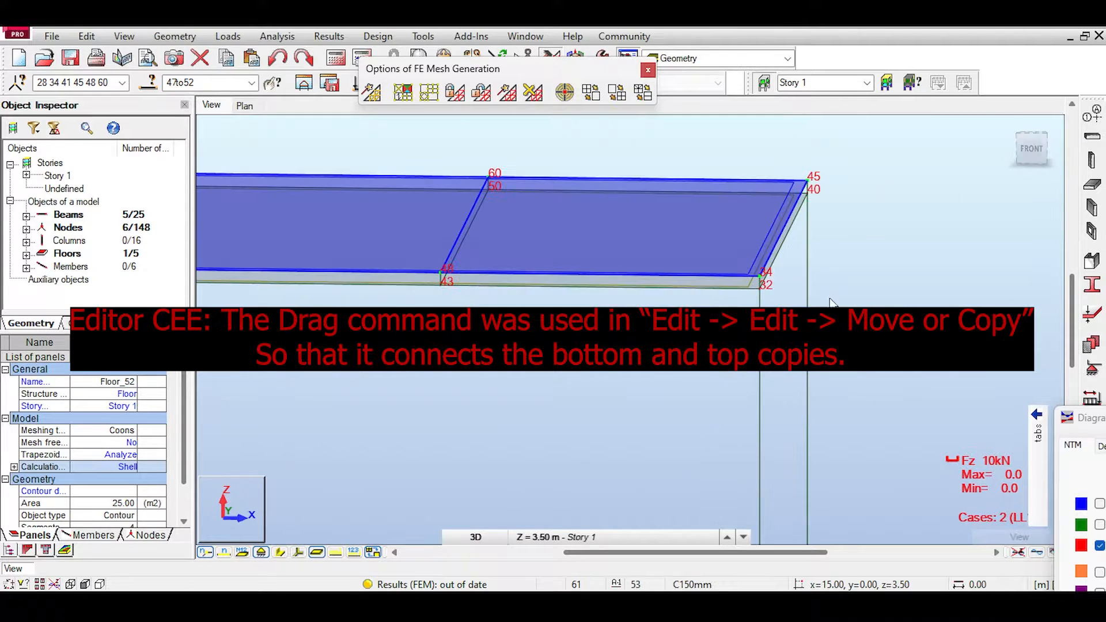
# Step: Delete the original lower slab of the second frame
pyautogui.click(449, 401)
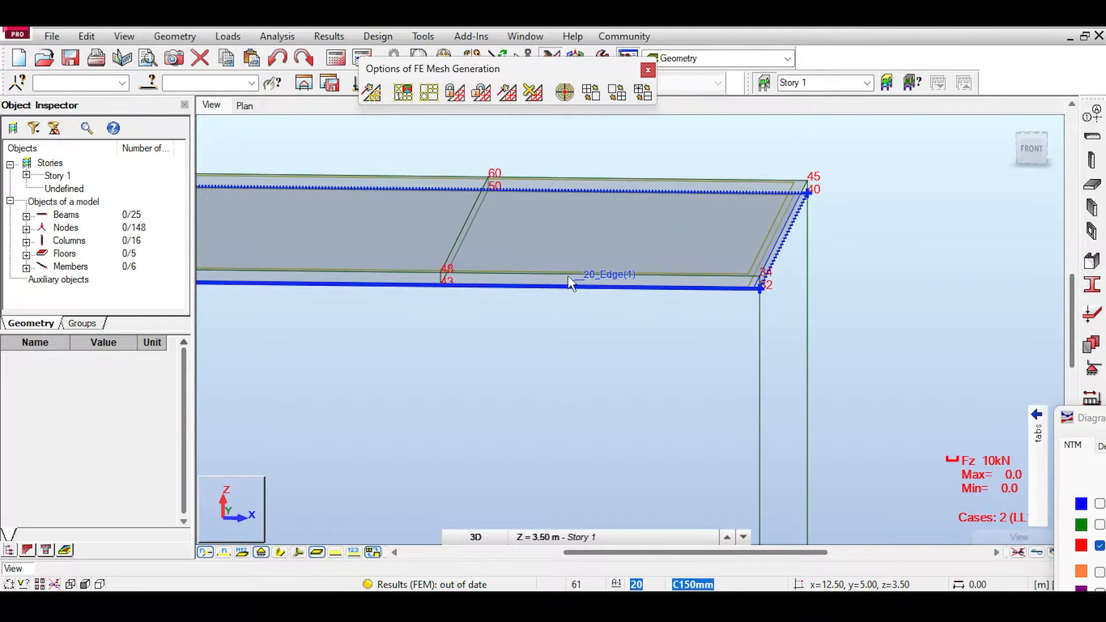
pyautogui.click(567, 286)
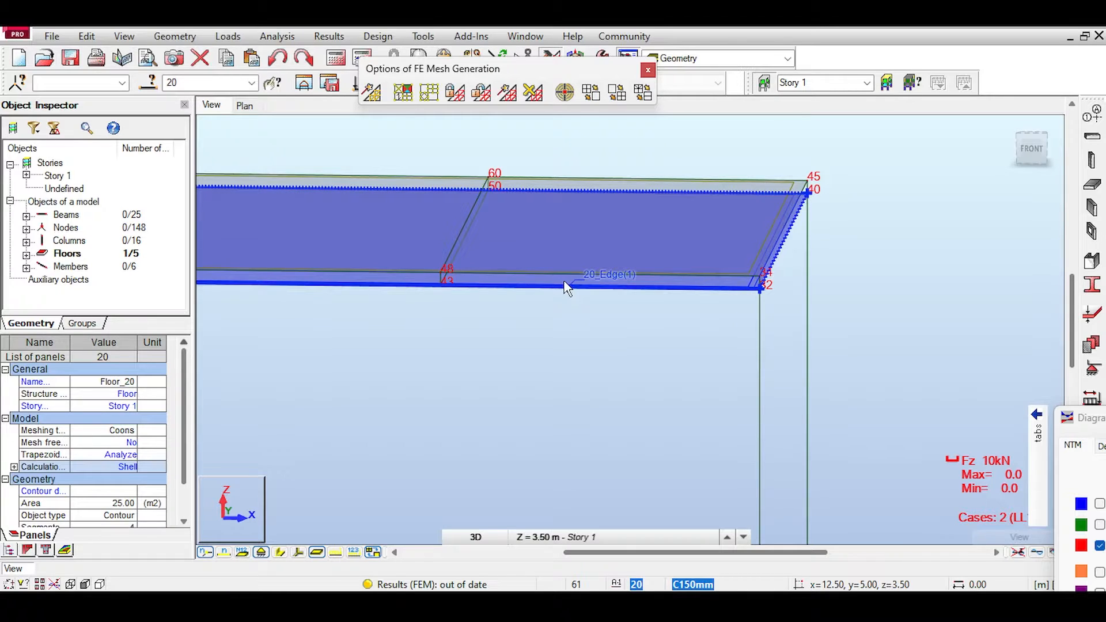
pyautogui.press('Delete')
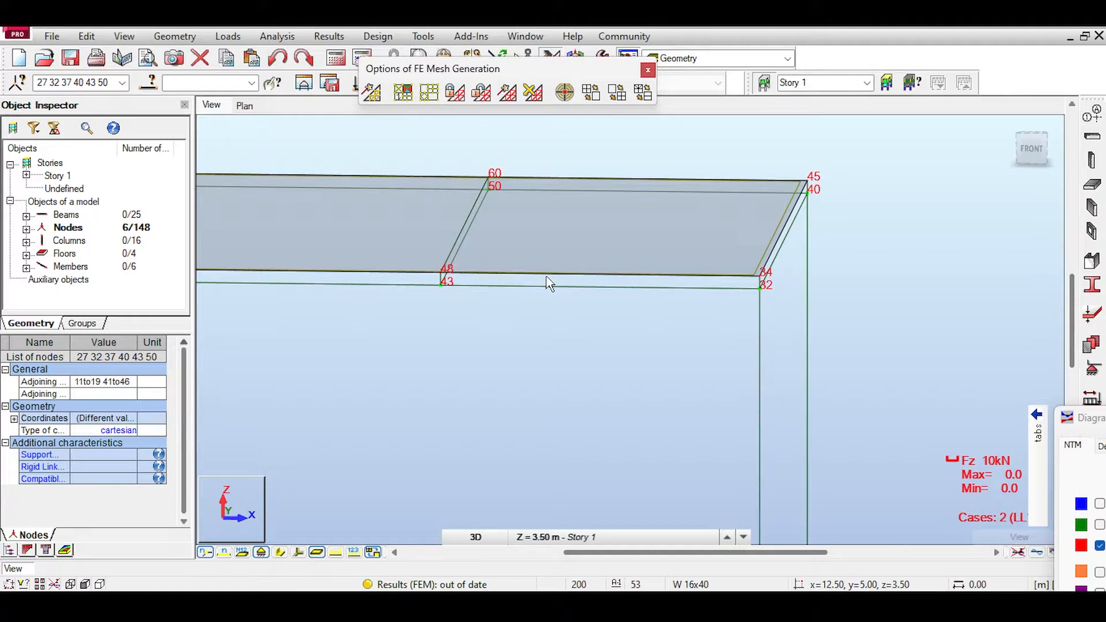
# Step: Display the section shapes and delete the copied upper front and rear beams of the second frame
pyautogui.scroll(5, 559, 289)
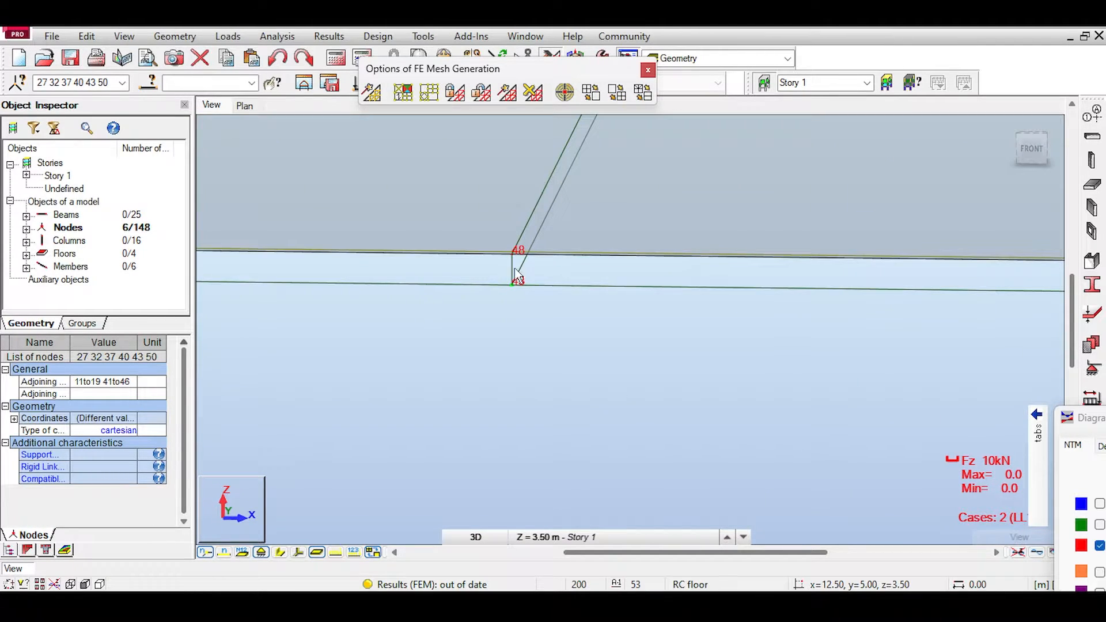
pyautogui.click(545, 319)
pyautogui.scroll(-5, 585, 340)
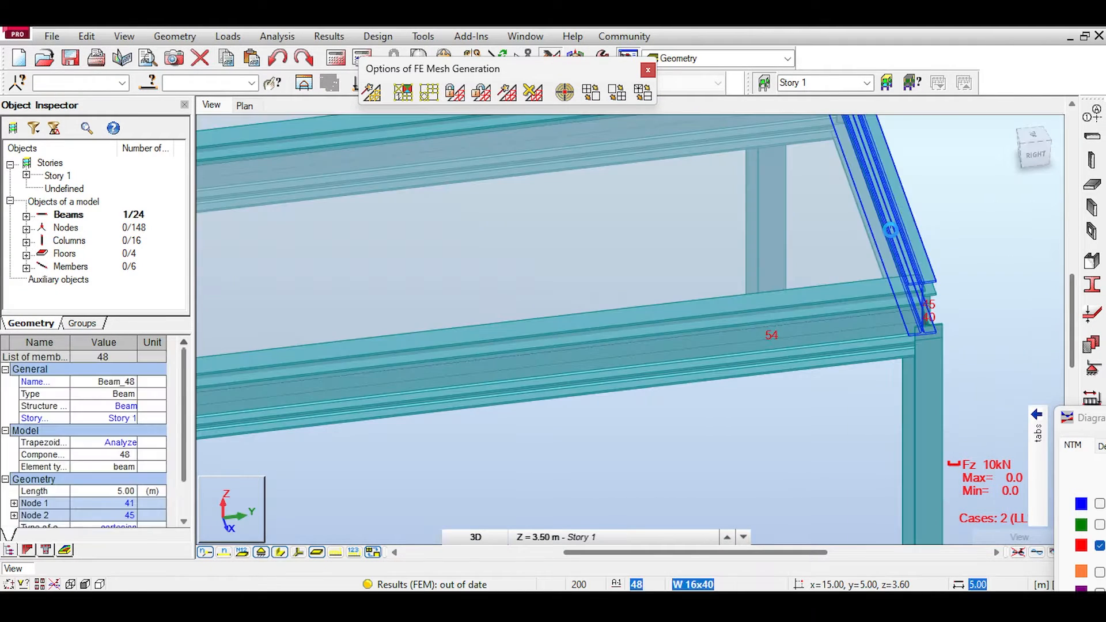
pyautogui.press('Delete')
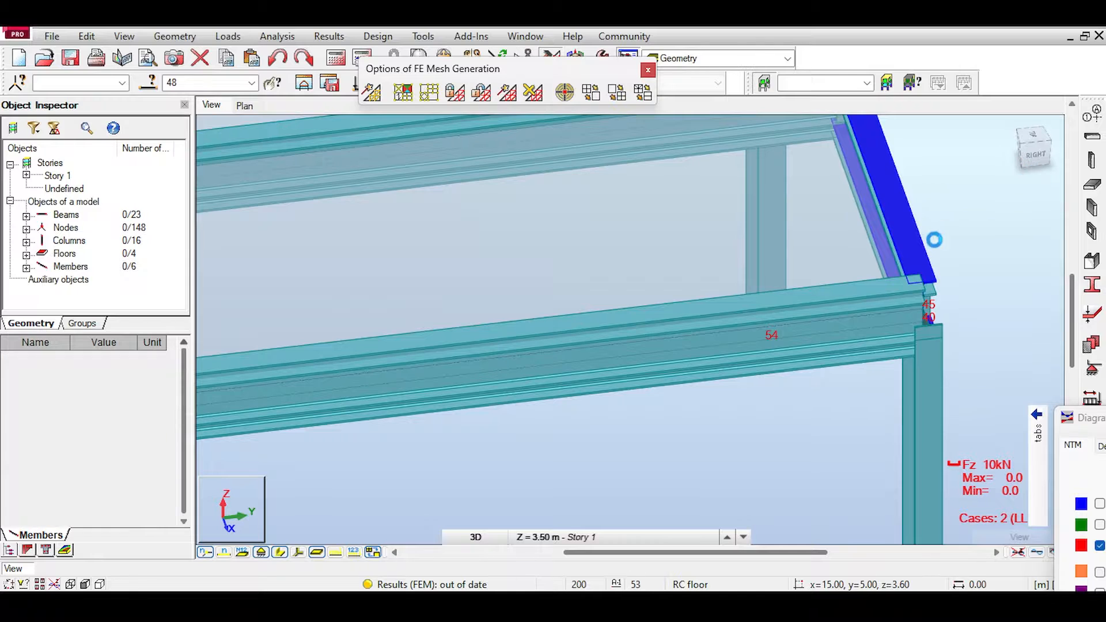
# Step: Examine the two beam levels and short connecting members of the second frame from several angles, with and without section shapes
pyautogui.click(1025, 158)
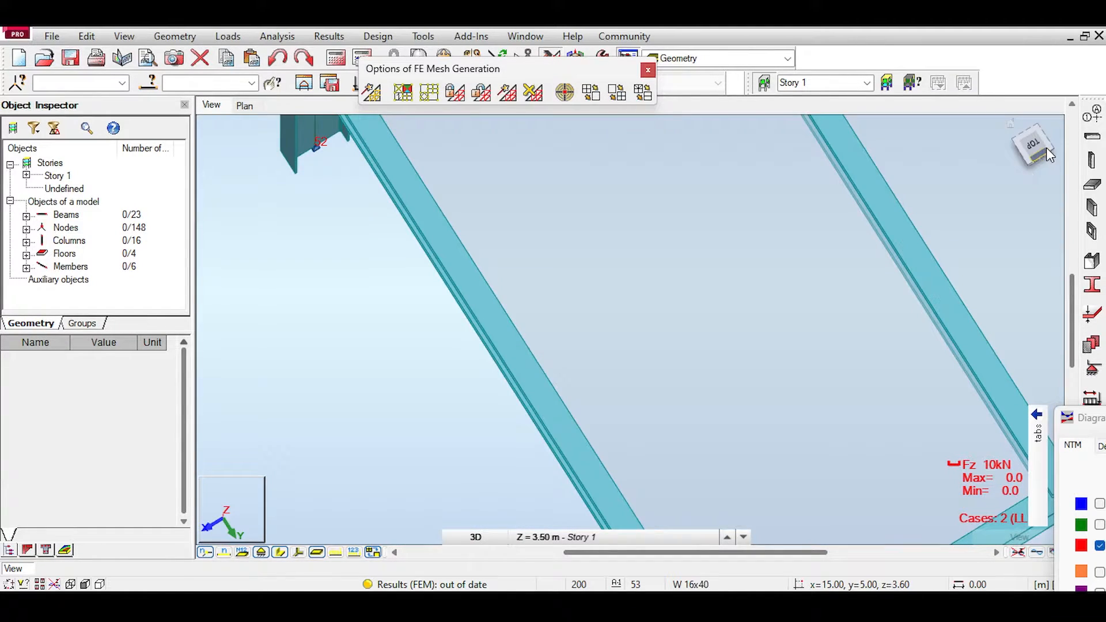
pyautogui.keyDown('shift'); pyautogui.moveTo(775, 183); pyautogui.dragTo(750, 206, button='middle'); pyautogui.keyUp('shift')
pyautogui.middleClick(750, 206)
pyautogui.middleClick(750, 207)
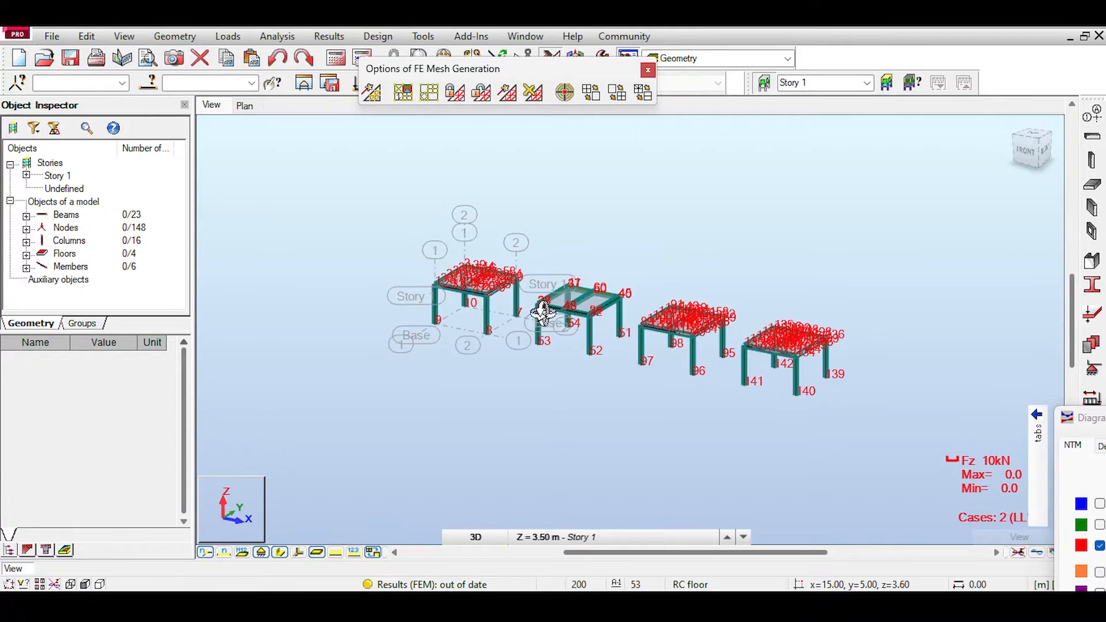
pyautogui.scroll(8, 542, 312)
pyautogui.moveTo(617, 200); pyautogui.dragTo(662, 272, button='middle')
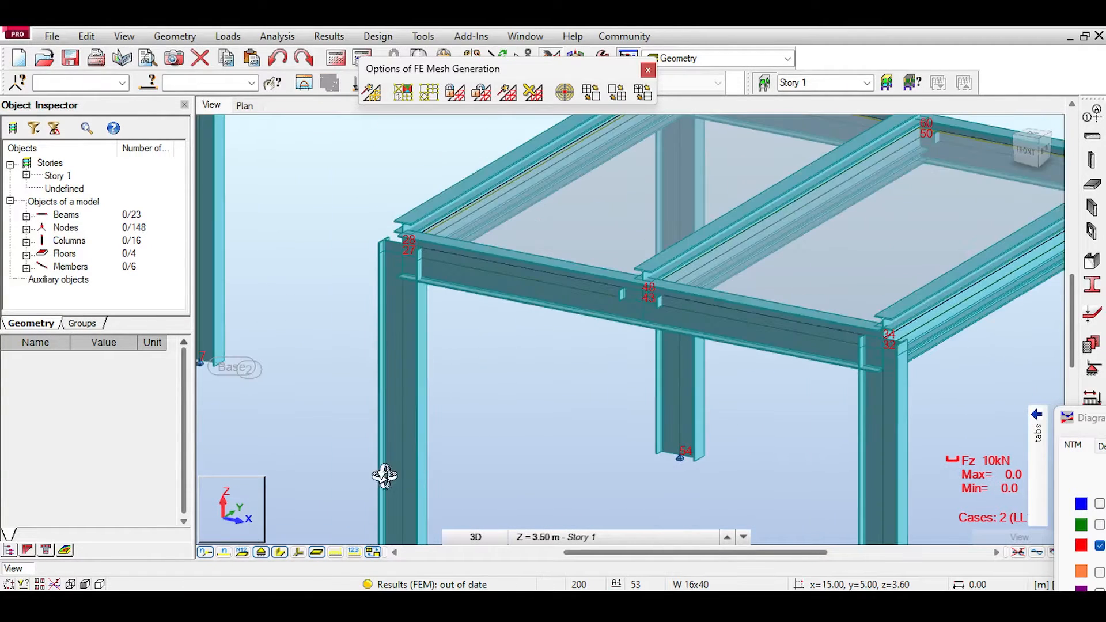
pyautogui.click(280, 553)
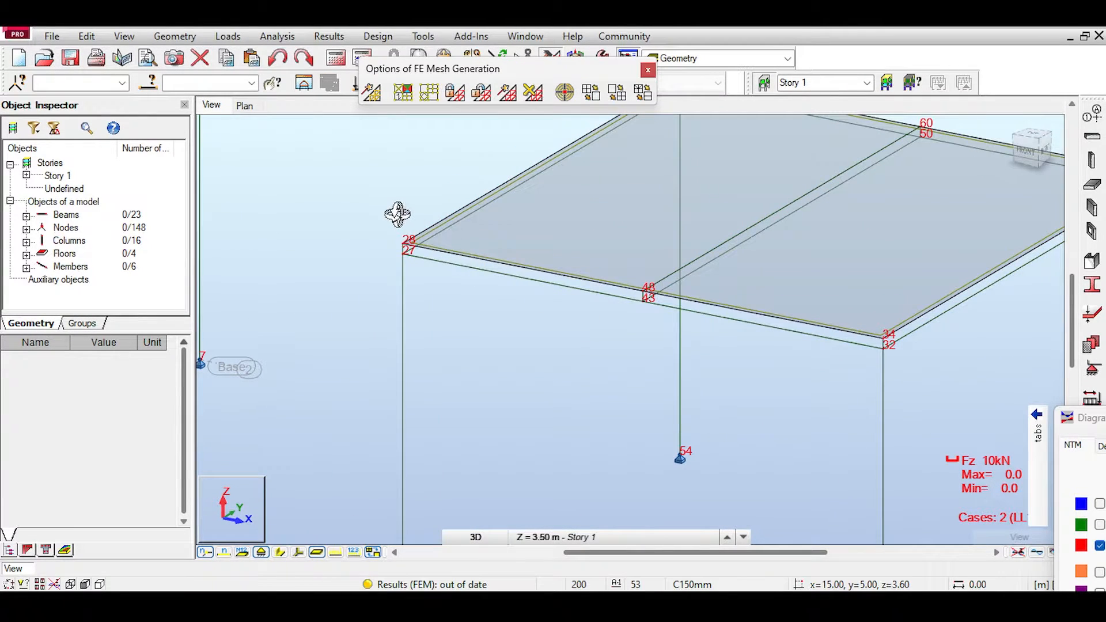
pyautogui.keyDown('shift'); pyautogui.moveTo(395, 212); pyautogui.dragTo(374, 185, button='middle'); pyautogui.keyUp('shift')
pyautogui.moveTo(793, 338); pyautogui.dragTo(623, 276, button='middle')
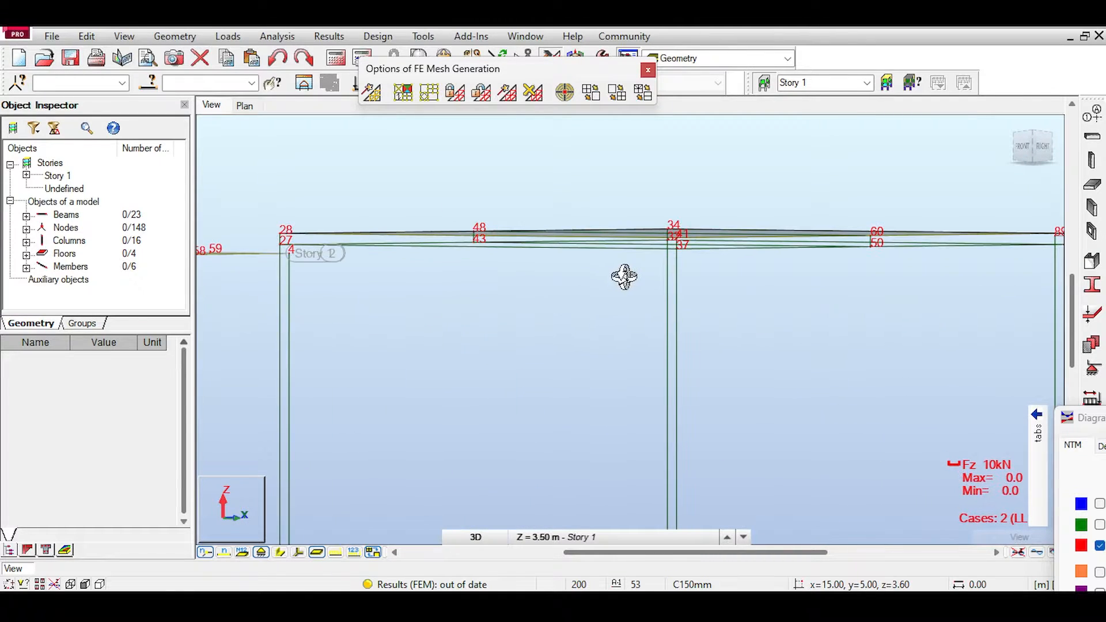
pyautogui.click(279, 553)
# Step: Delete the second frame's lower right-hand side beam and lower middle beam beneath their raised copies
pyautogui.click(835, 234)
pyautogui.moveTo(865, 309); pyautogui.dragTo(864, 353, button='middle')
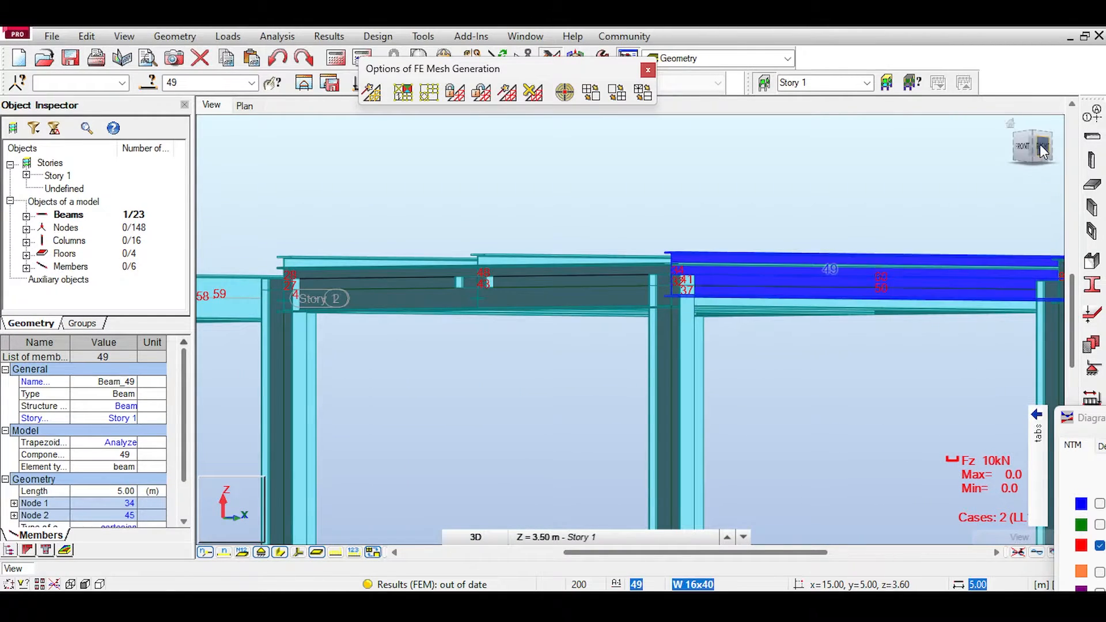
pyautogui.moveTo(1039, 144); pyautogui.dragTo(1039, 162)
pyautogui.click(795, 336)
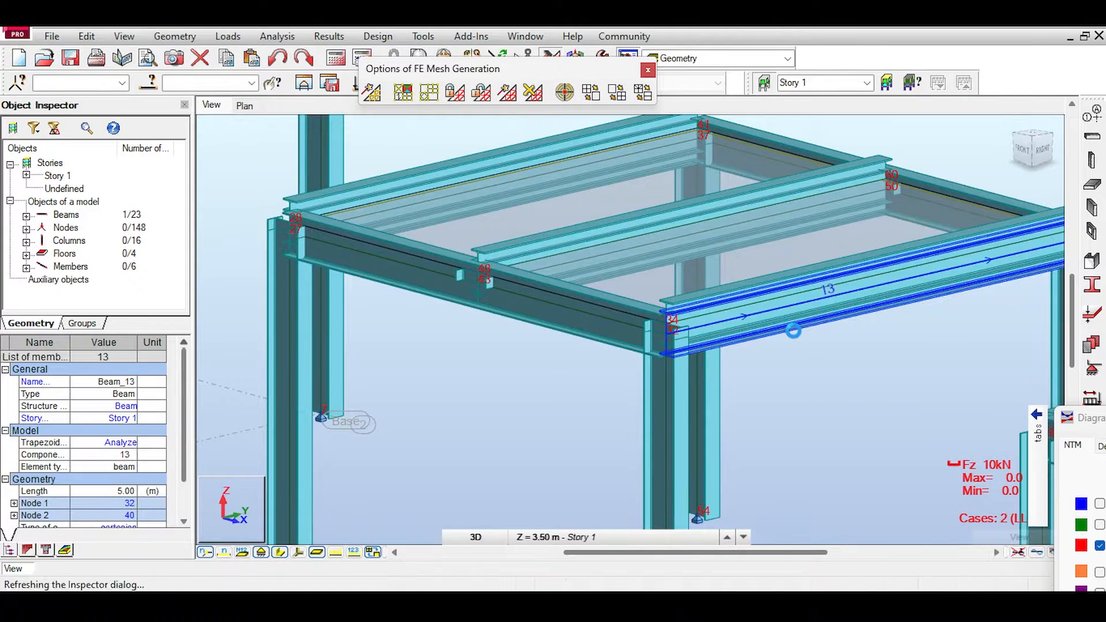
pyautogui.press('Delete')
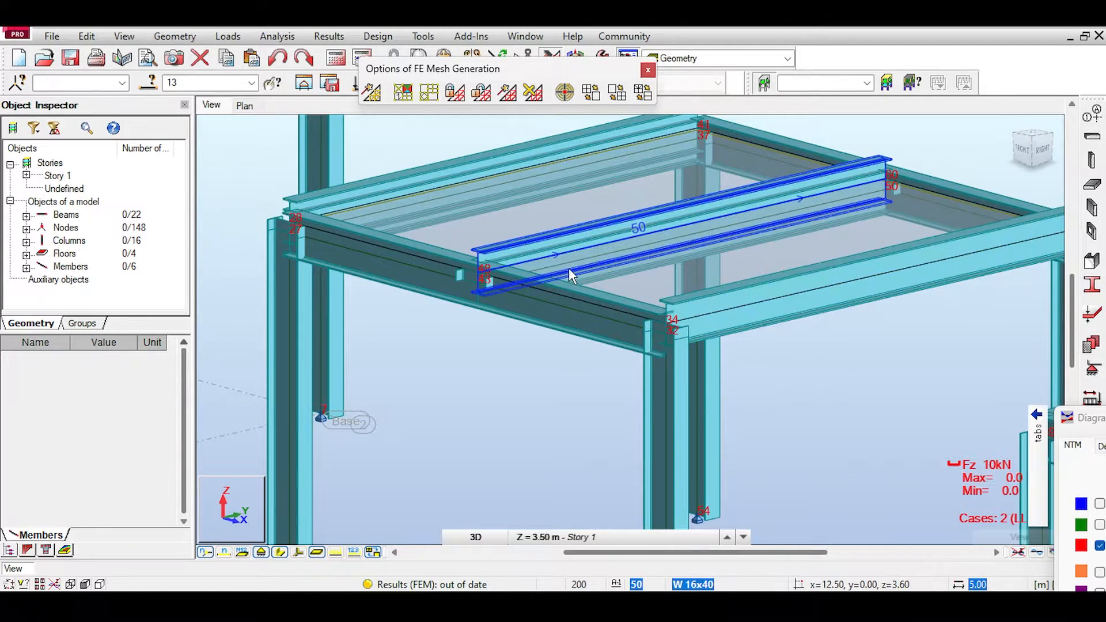
pyautogui.click(581, 276)
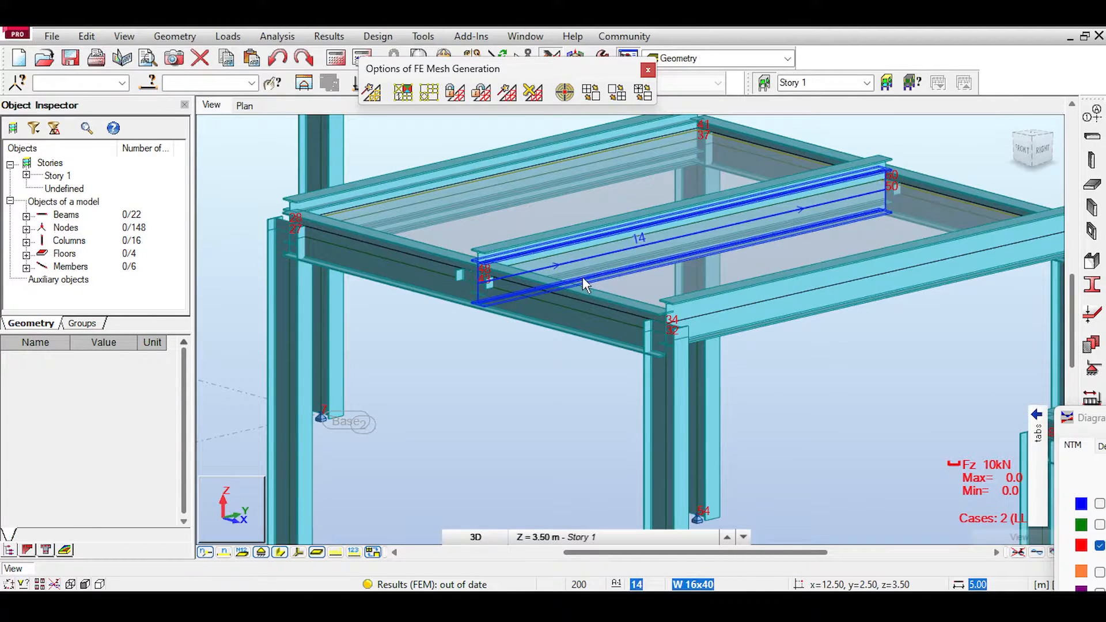
pyautogui.press('Delete')
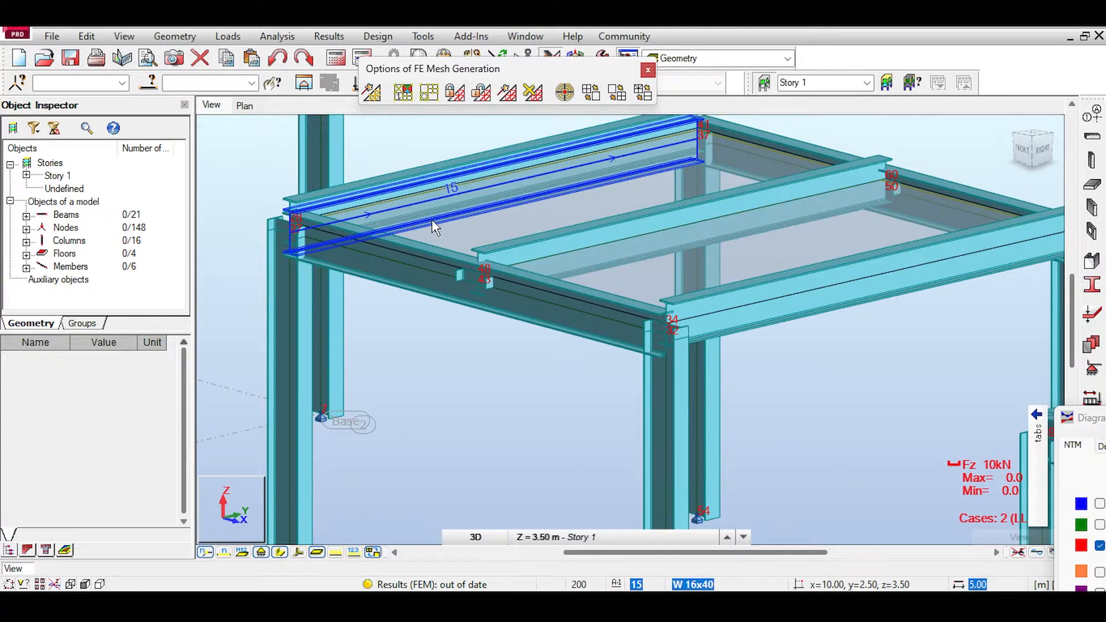
# Step: Delete the second frame's lower left-hand side beam beneath its raised copy and hide the section shapes
pyautogui.click(431, 219)
pyautogui.press('Delete')
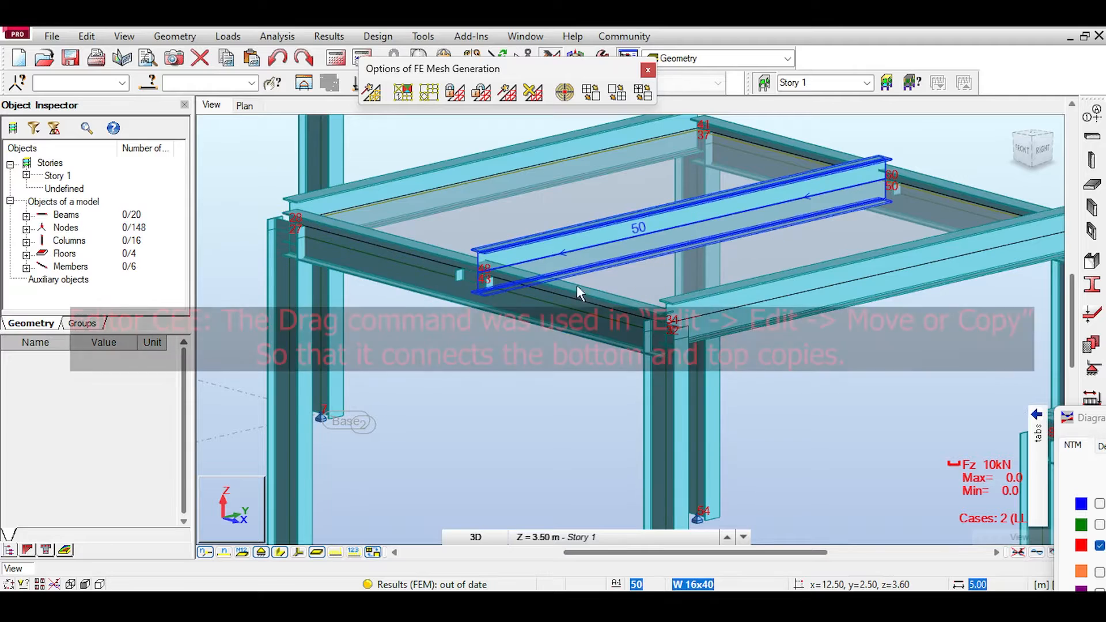
pyautogui.moveTo(1039, 149); pyautogui.dragTo(1053, 142)
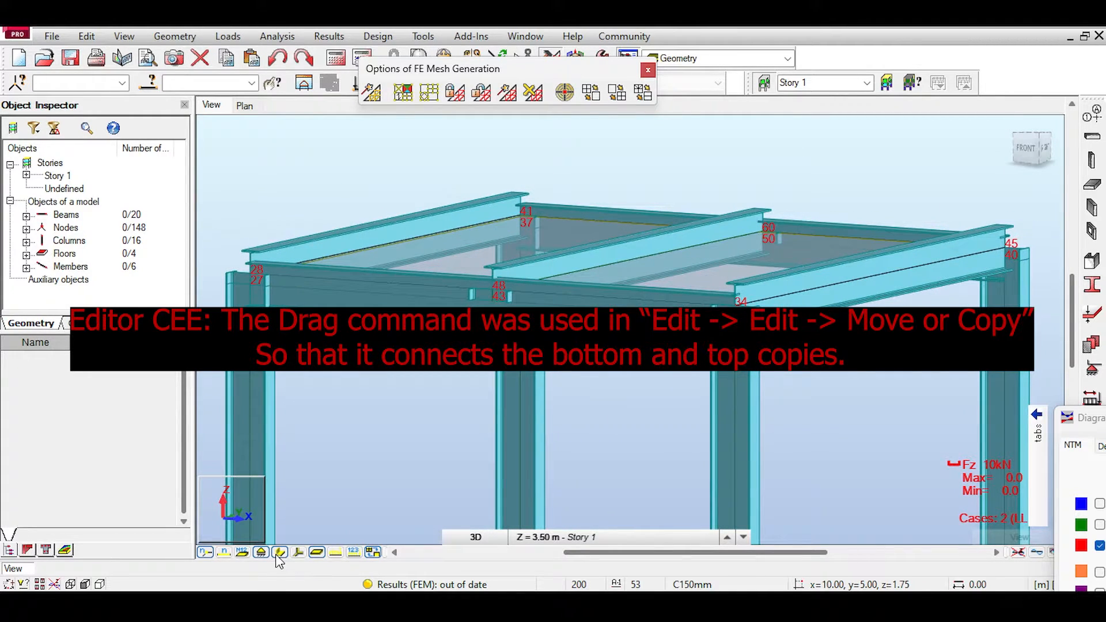
pyautogui.click(279, 554)
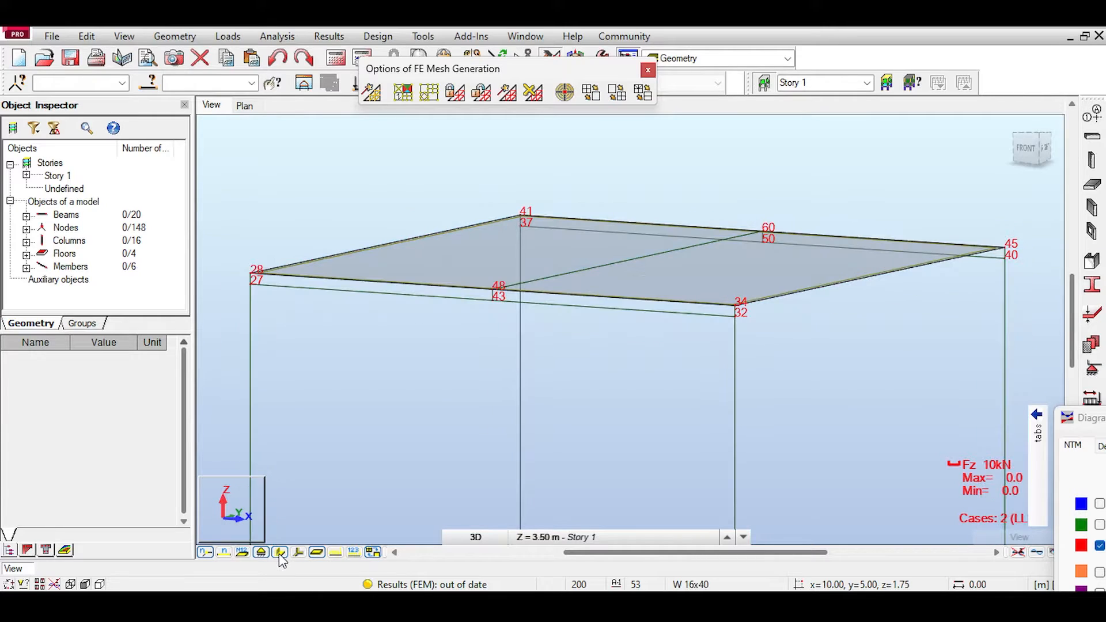
# Step: Run the structural calculation of the updated model and dismiss the calculation messages
pyautogui.scroll(2, 682, 293)
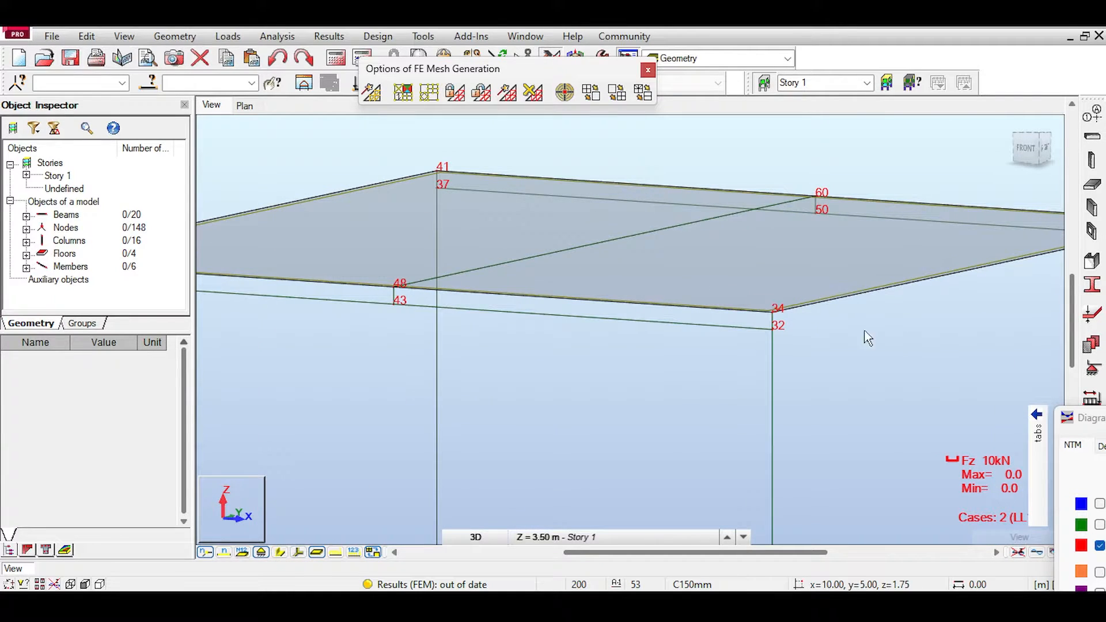
pyautogui.scroll(-3, 599, 332)
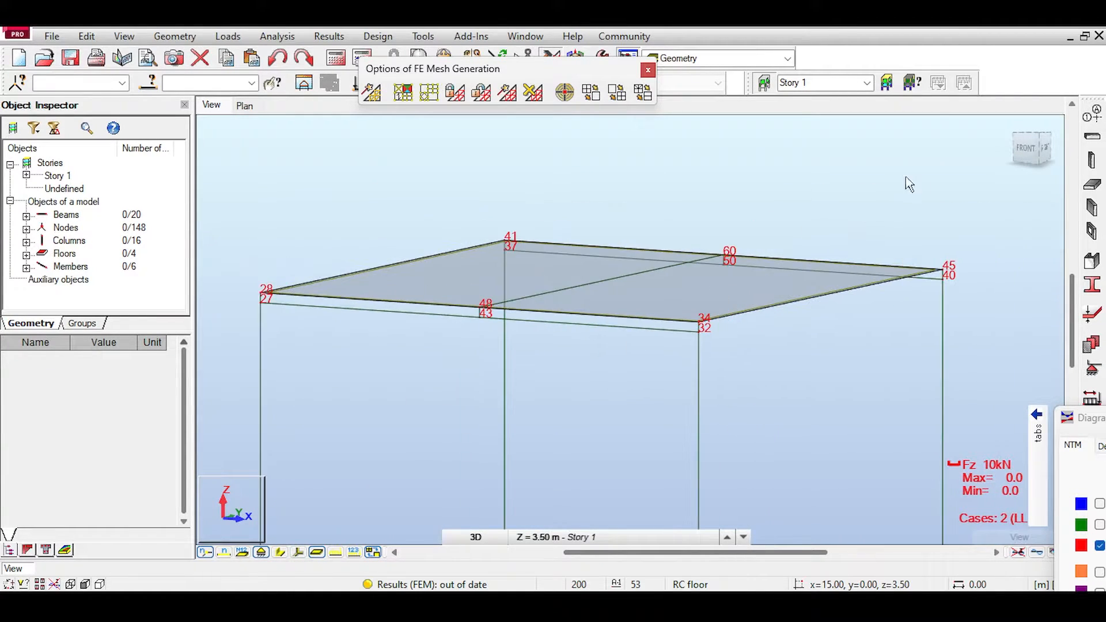
pyautogui.click(342, 61)
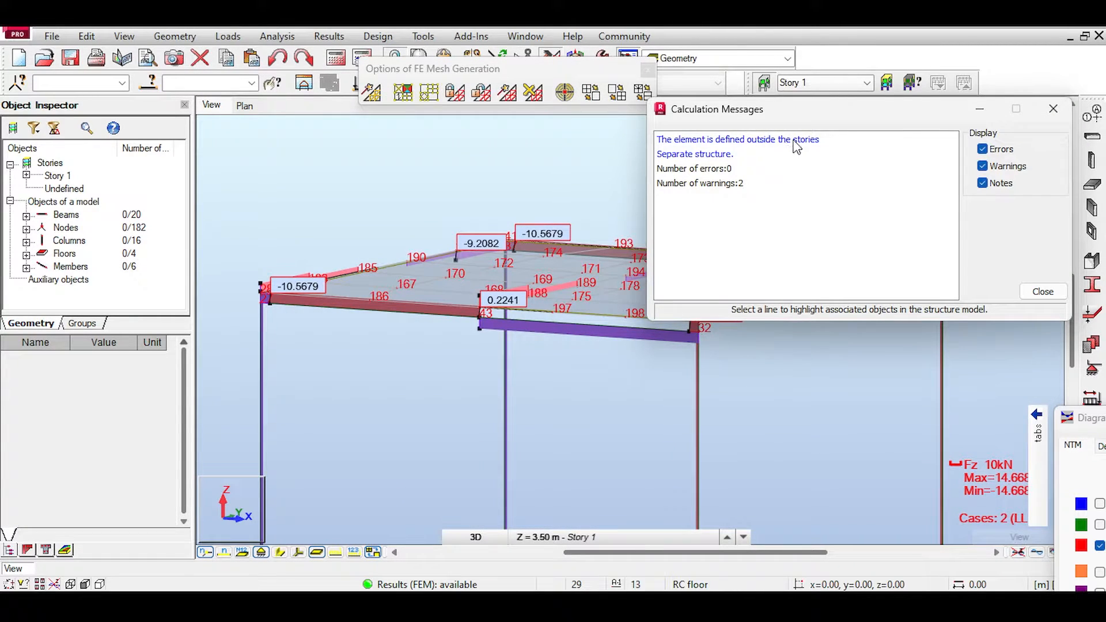
pyautogui.click(1052, 109)
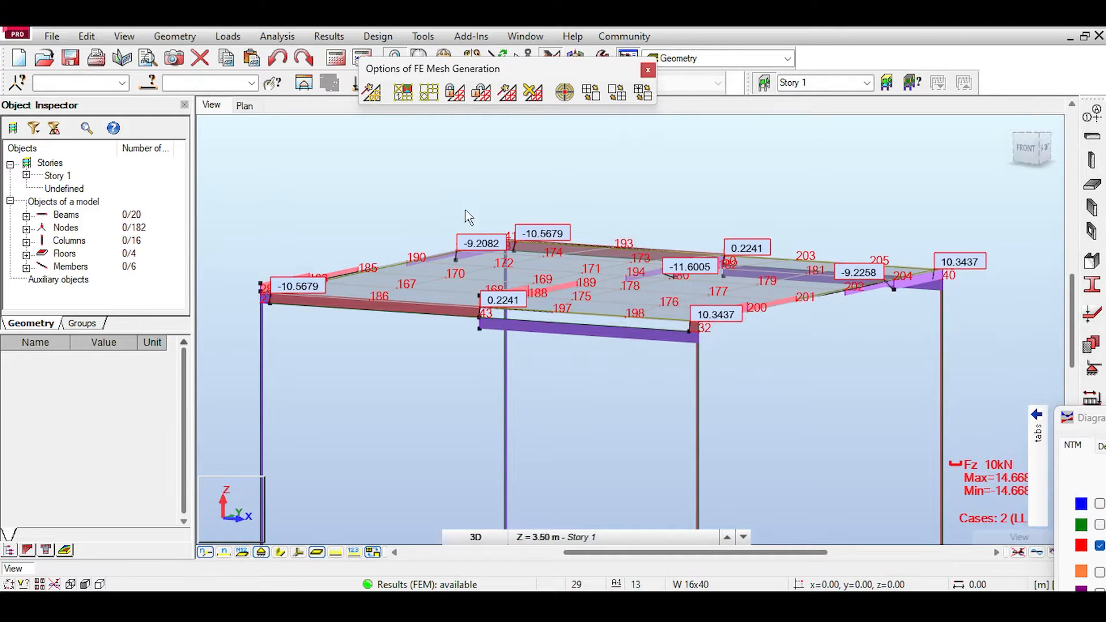
# Step: Examine the Fz shear diagrams of the second frame, including the front beam at its middle connection
pyautogui.scroll(-1, 816, 226)
pyautogui.moveTo(1027, 150); pyautogui.dragTo(984, 168)
pyautogui.keyDown('shift'); pyautogui.moveTo(777, 242); pyautogui.dragTo(875, 246, button='middle'); pyautogui.keyUp('shift')
pyautogui.scroll(-1, 876, 247)
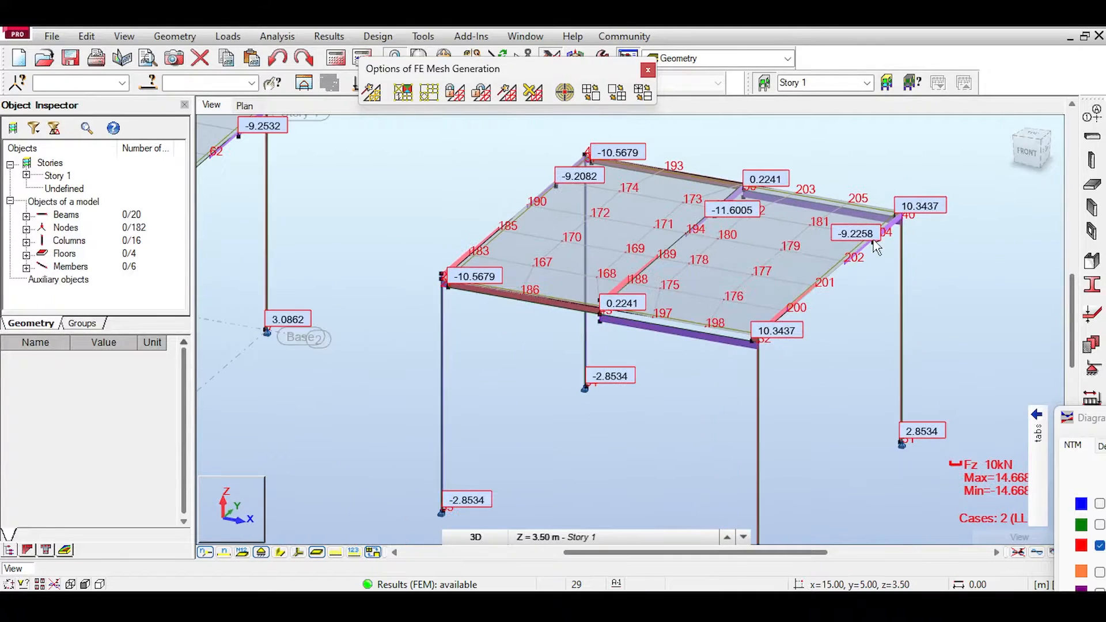
pyautogui.moveTo(811, 297); pyautogui.dragTo(622, 202, button='middle')
pyautogui.scroll(-1, 707, 275)
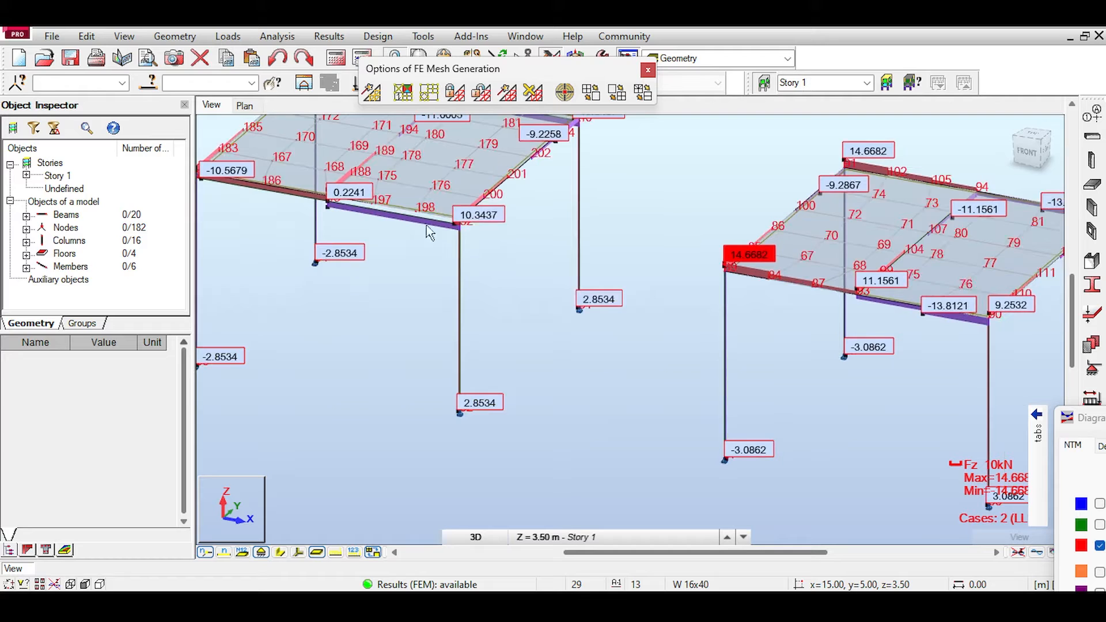
pyautogui.scroll(5, 395, 224)
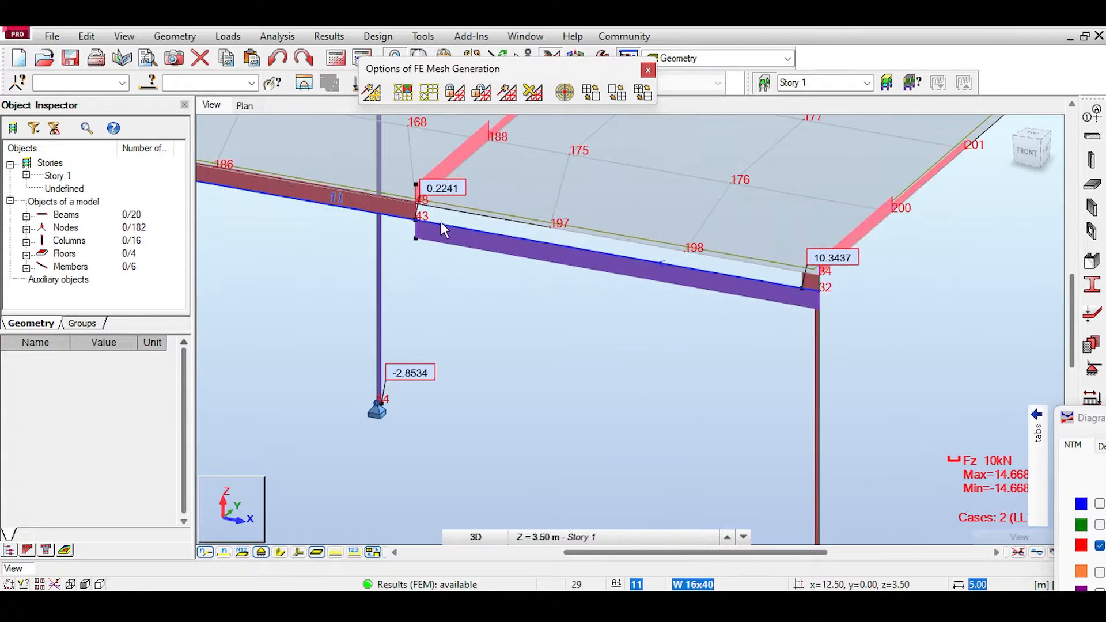
pyautogui.scroll(6, 437, 227)
pyautogui.scroll(-6, 423, 213)
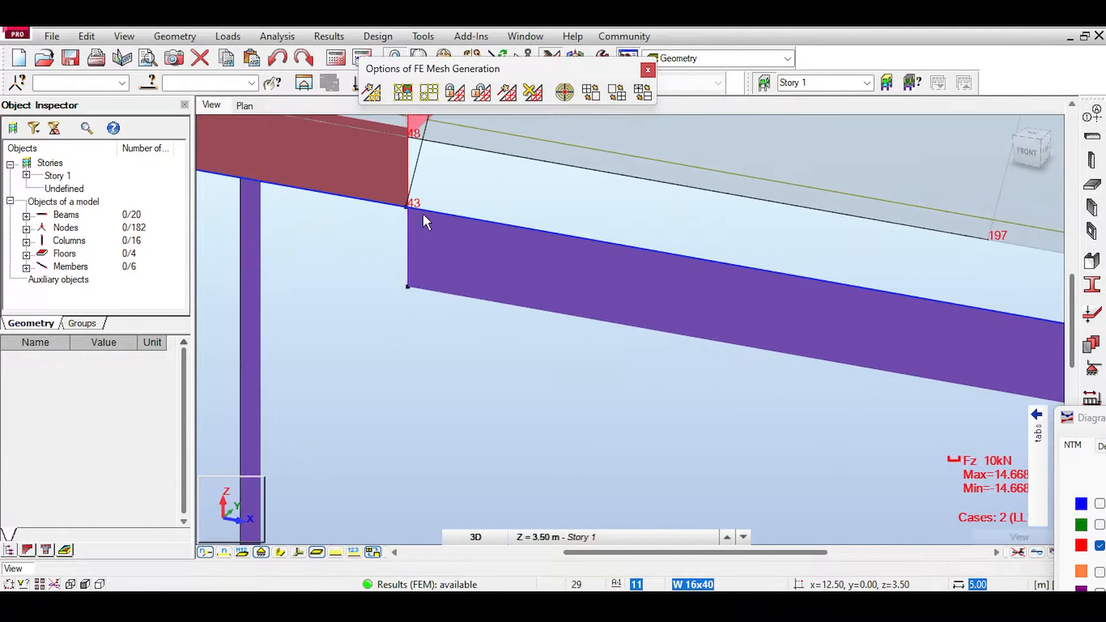
pyautogui.scroll(-8, 422, 213)
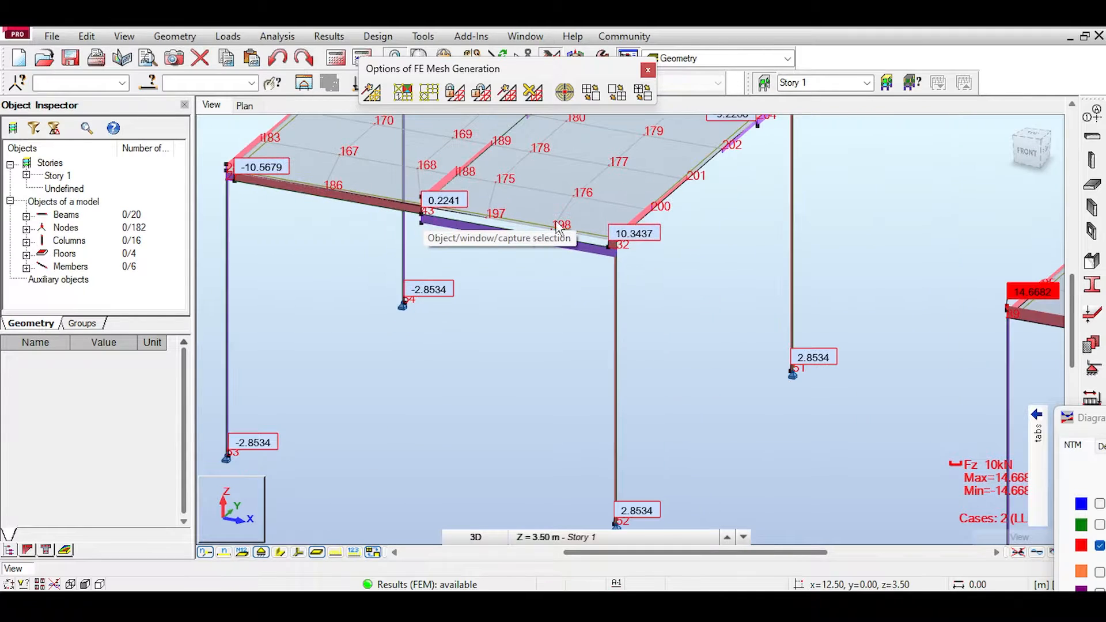
# Step: Inspect the second frame's front beam shear between the middle connector and the corner columns, including the short vertical members at both joints
pyautogui.moveTo(414, 187); pyautogui.dragTo(605, 253, button='middle')
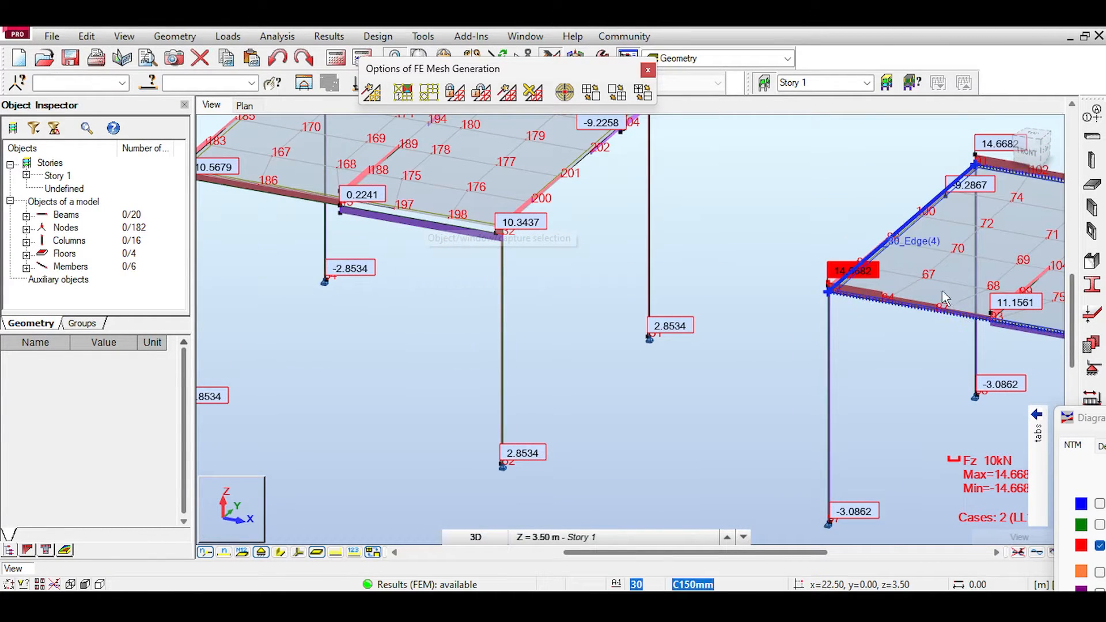
pyautogui.moveTo(353, 202); pyautogui.dragTo(498, 250, button='middle')
pyautogui.scroll(7, 496, 249)
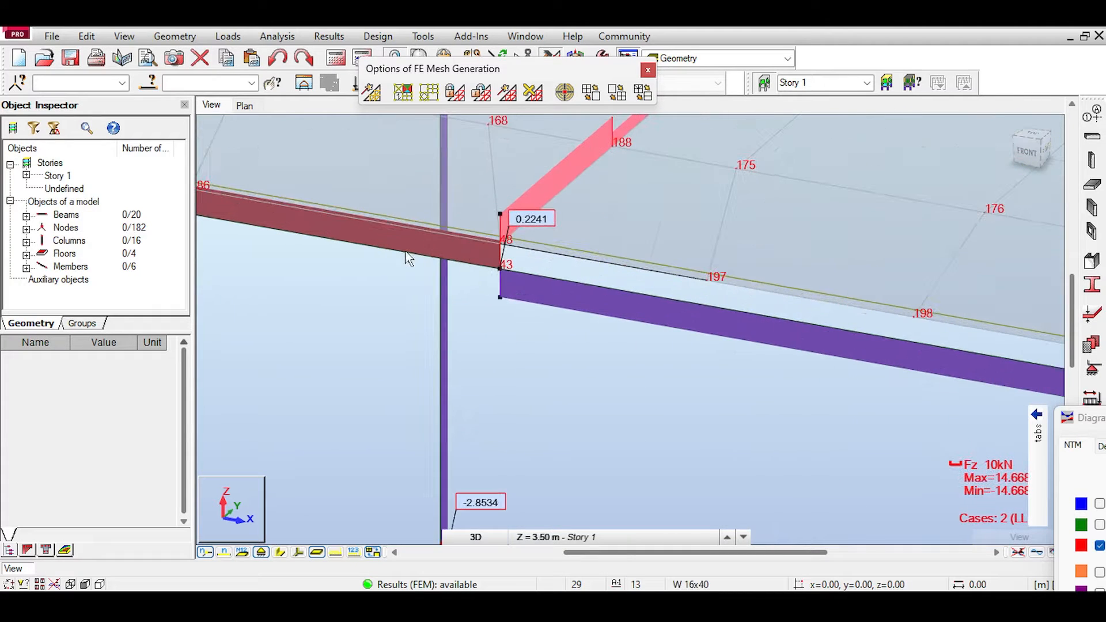
pyautogui.moveTo(714, 252); pyautogui.dragTo(552, 267, button='middle')
pyautogui.scroll(2, 575, 264)
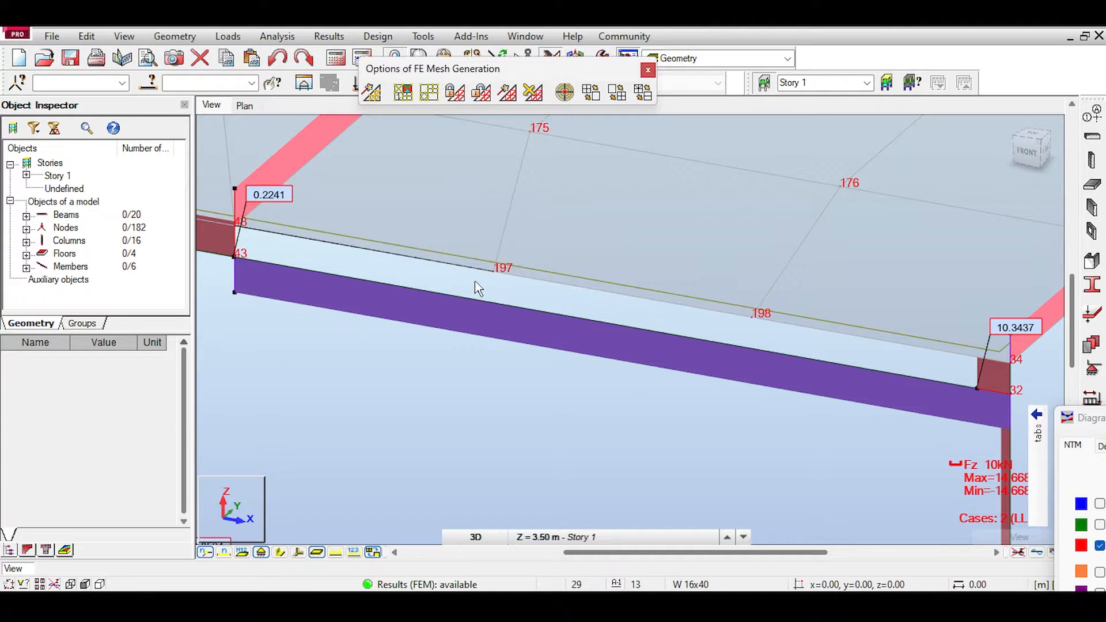
pyautogui.scroll(-5, 474, 284)
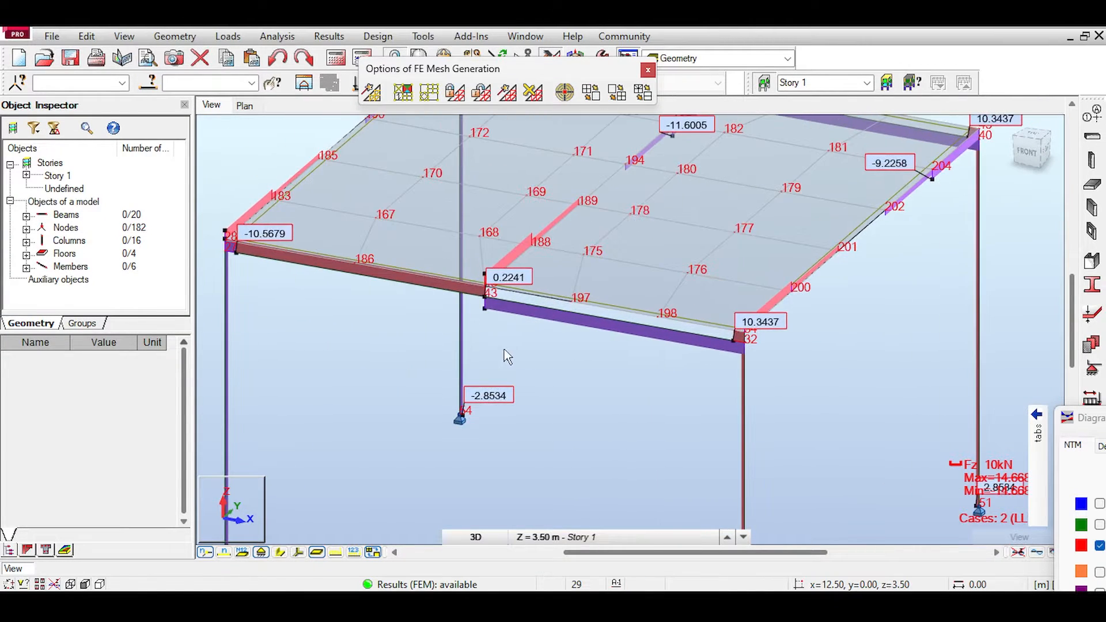
pyautogui.moveTo(473, 437); pyautogui.dragTo(477, 444, button='middle')
pyautogui.scroll(-1, 478, 443)
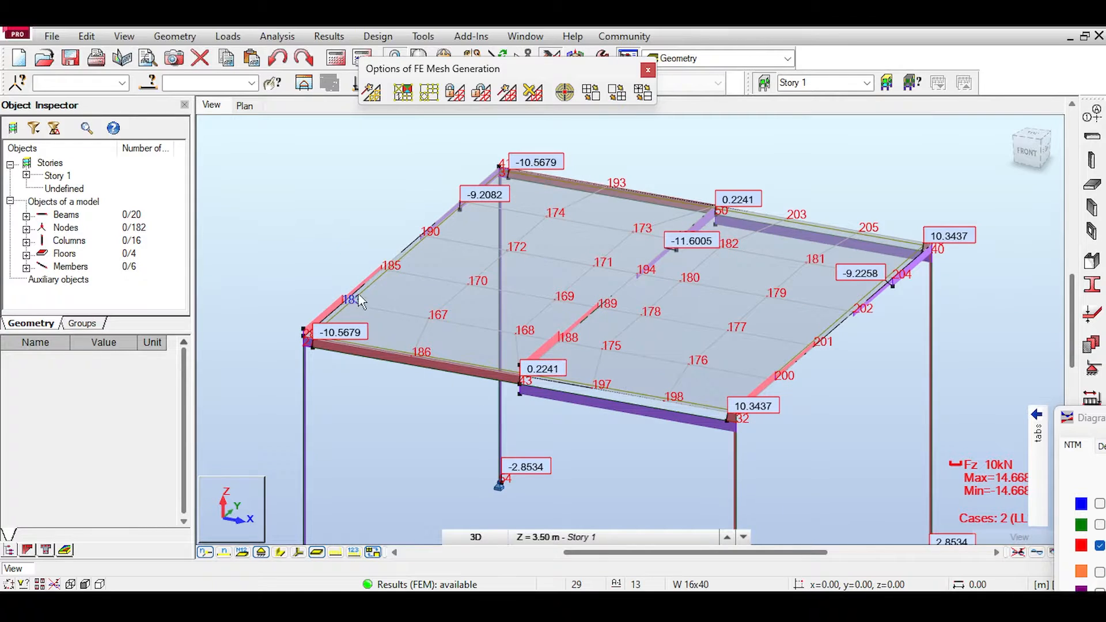
pyautogui.moveTo(358, 300); pyautogui.dragTo(454, 222, button='middle')
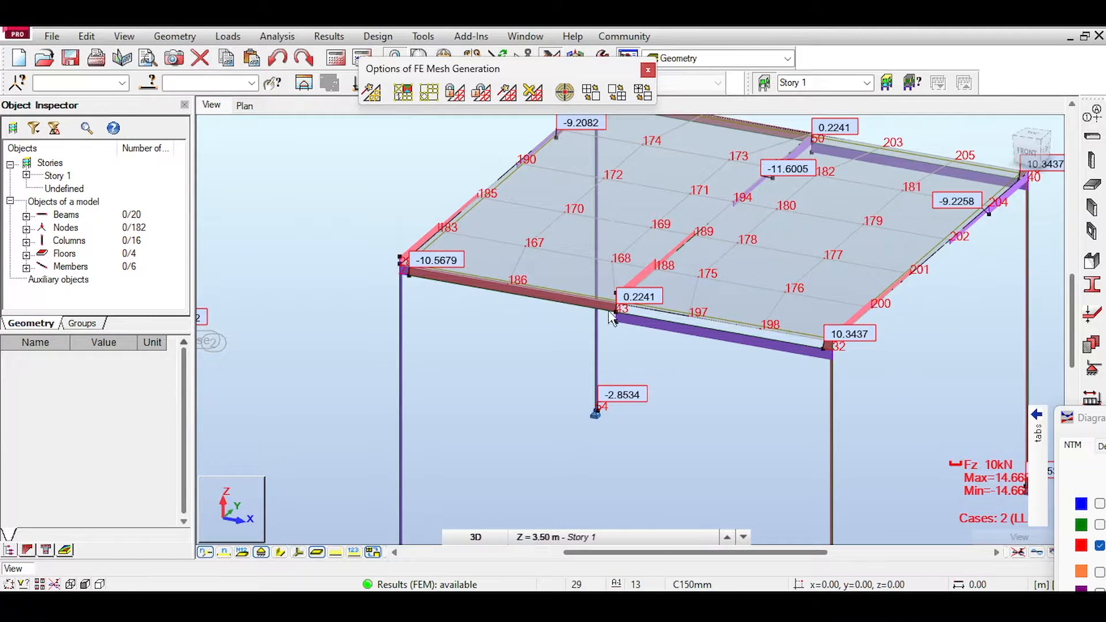
pyautogui.scroll(5, 611, 317)
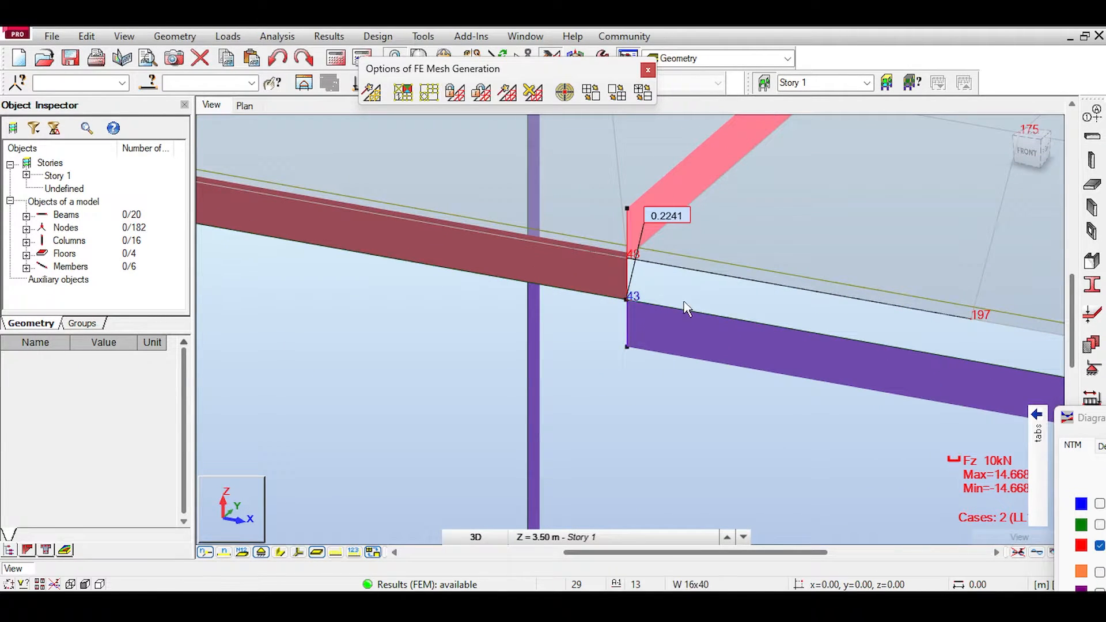
pyautogui.moveTo(1036, 342); pyautogui.dragTo(248, 184, button='middle')
pyautogui.moveTo(628, 267); pyautogui.dragTo(536, 232, button='middle')
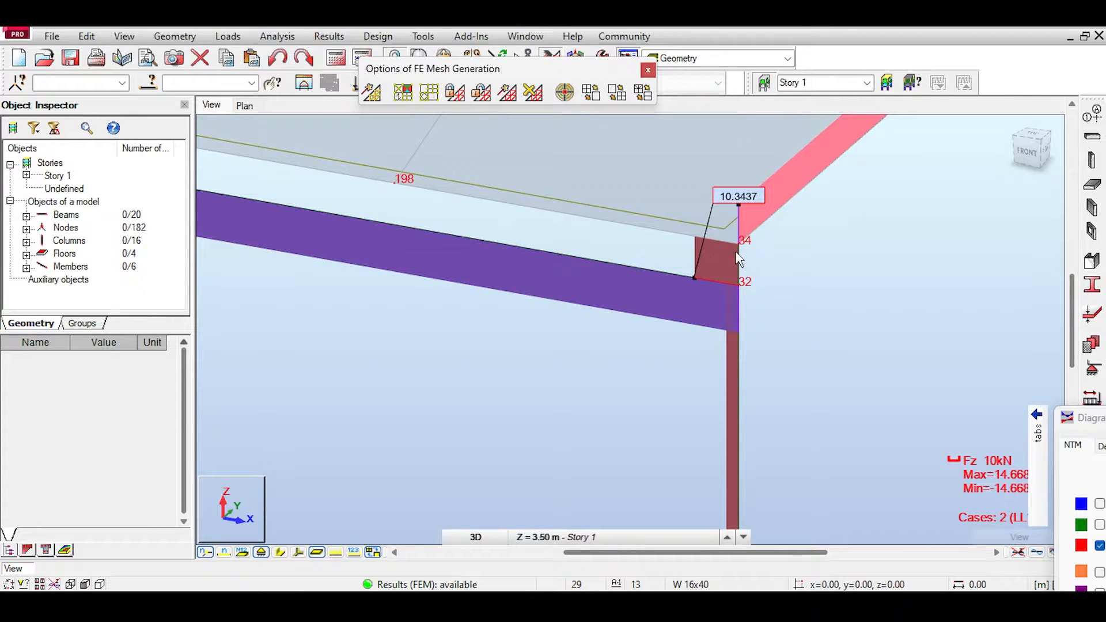
pyautogui.scroll(-5, 739, 259)
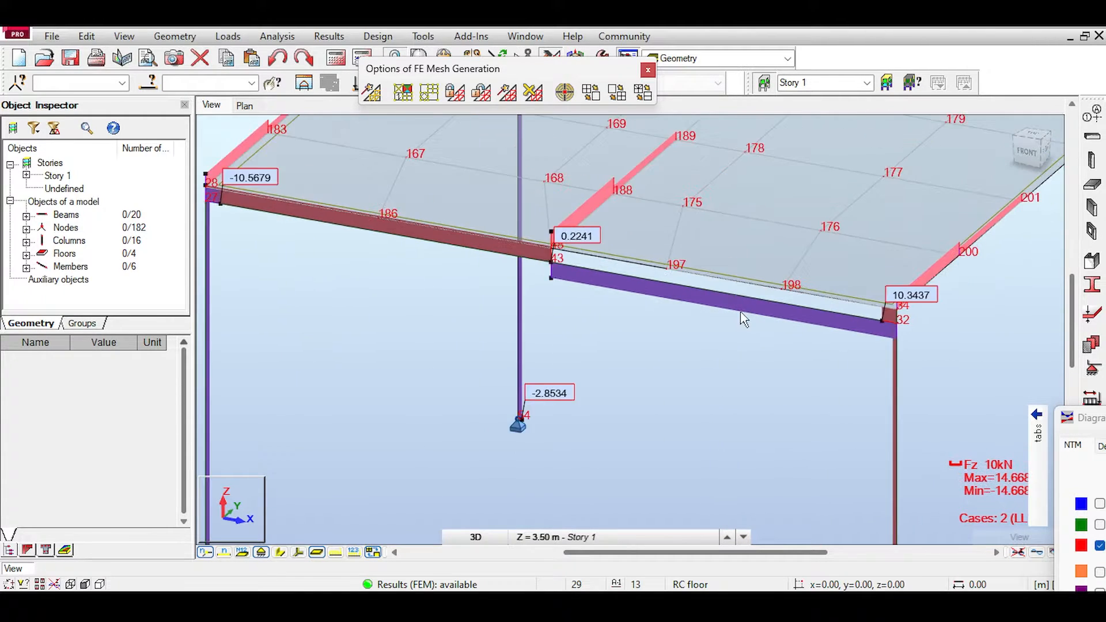
pyautogui.scroll(-2, 740, 313)
pyautogui.moveTo(661, 246); pyautogui.dragTo(654, 292, button='middle')
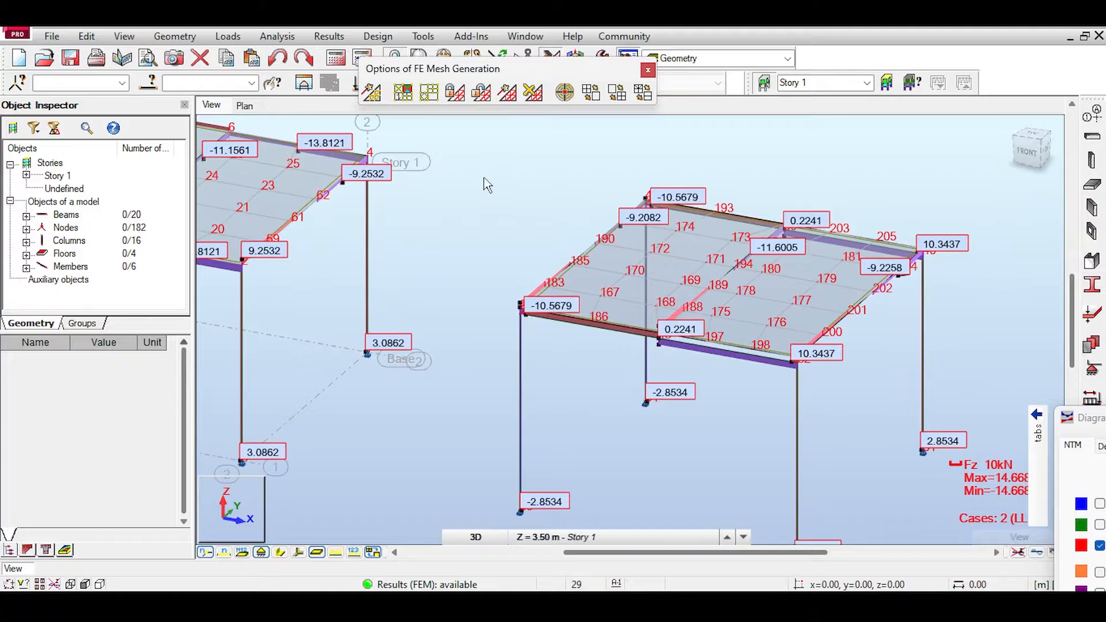
# Step: Compare the front and secondary beam shear diagrams of the first frame with those of the second frame
pyautogui.moveTo(510, 191); pyautogui.dragTo(697, 226, button='middle')
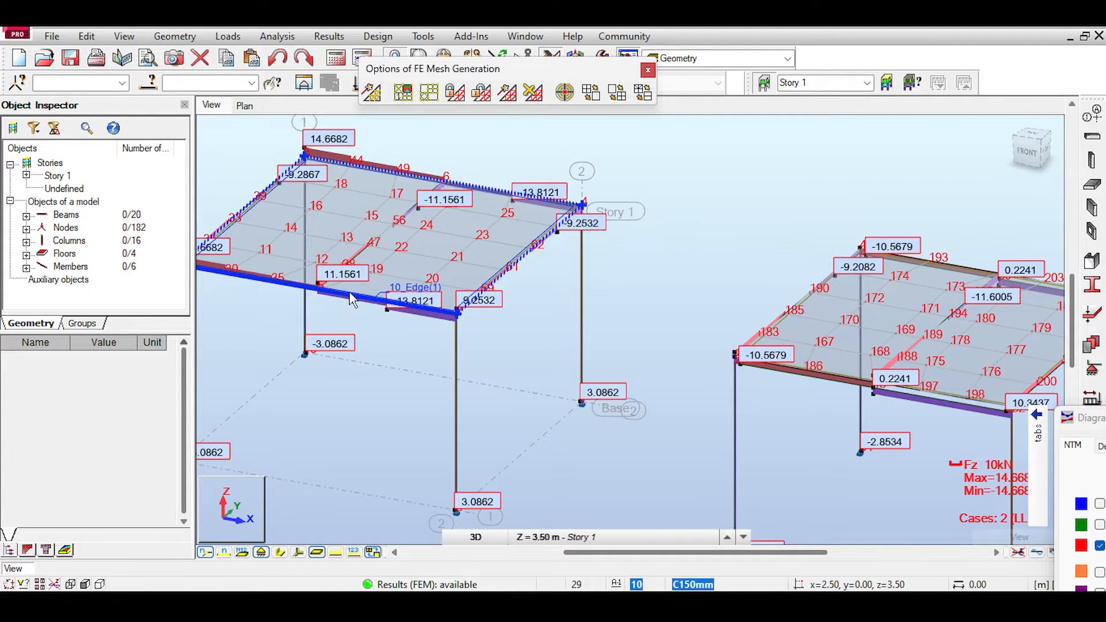
pyautogui.moveTo(876, 226); pyautogui.dragTo(747, 161, button='middle')
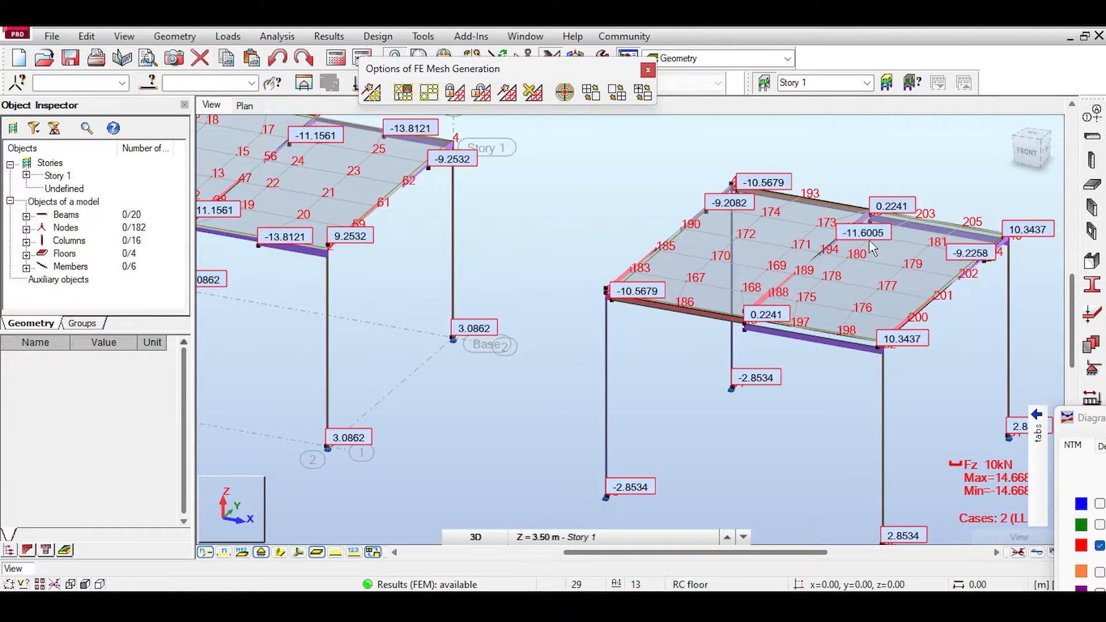
pyautogui.moveTo(872, 247); pyautogui.dragTo(858, 248, button='middle')
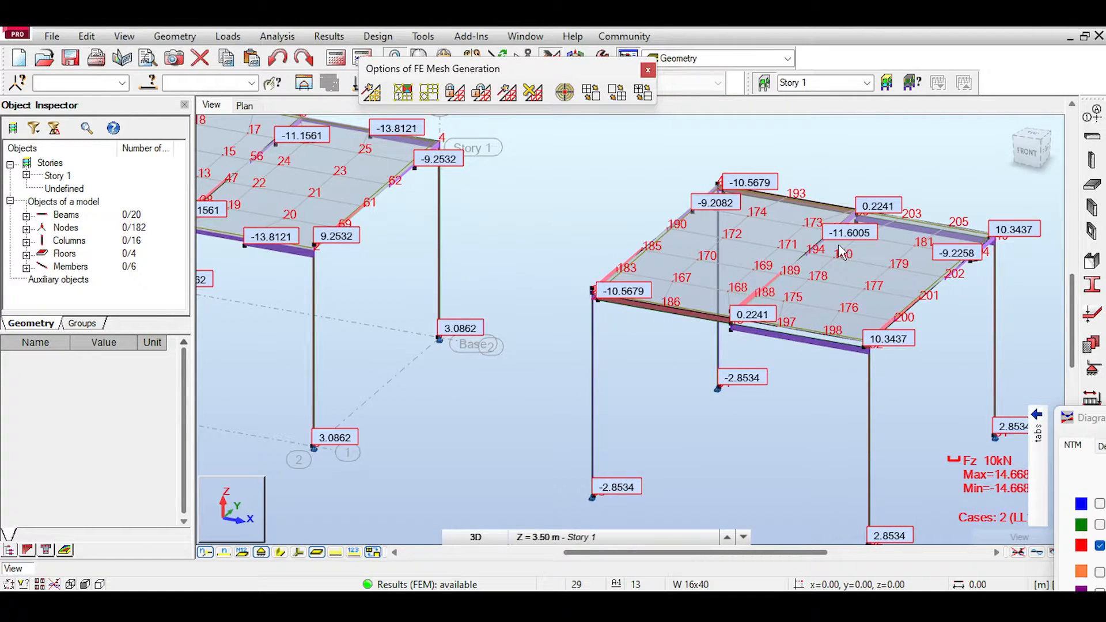
pyautogui.moveTo(627, 203); pyautogui.dragTo(882, 251, button='middle')
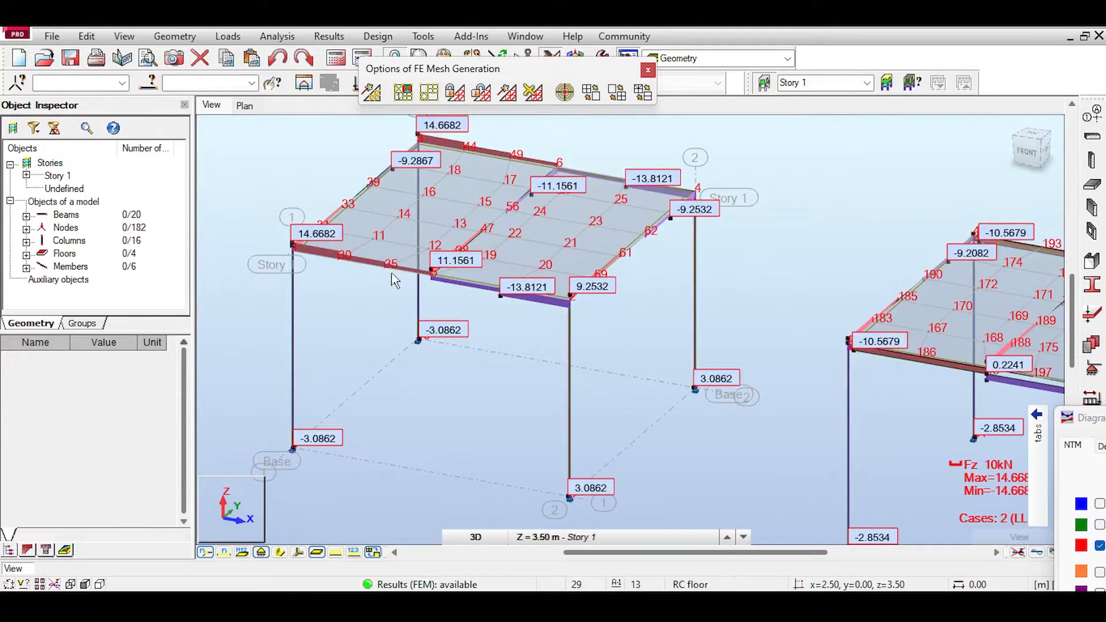
pyautogui.scroll(2, 395, 276)
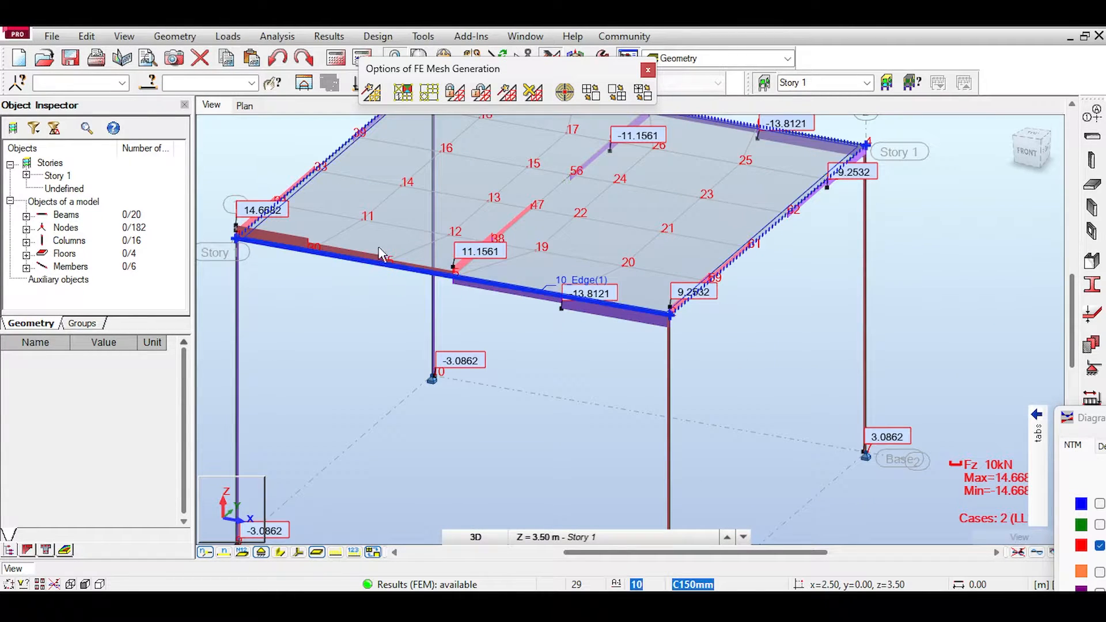
# Step: Turn on the display of calculation elements in the Model display attributes and apply it to the view
pyautogui.moveTo(382, 254); pyautogui.dragTo(501, 326, button='middle')
pyautogui.rightClick(249, 209)
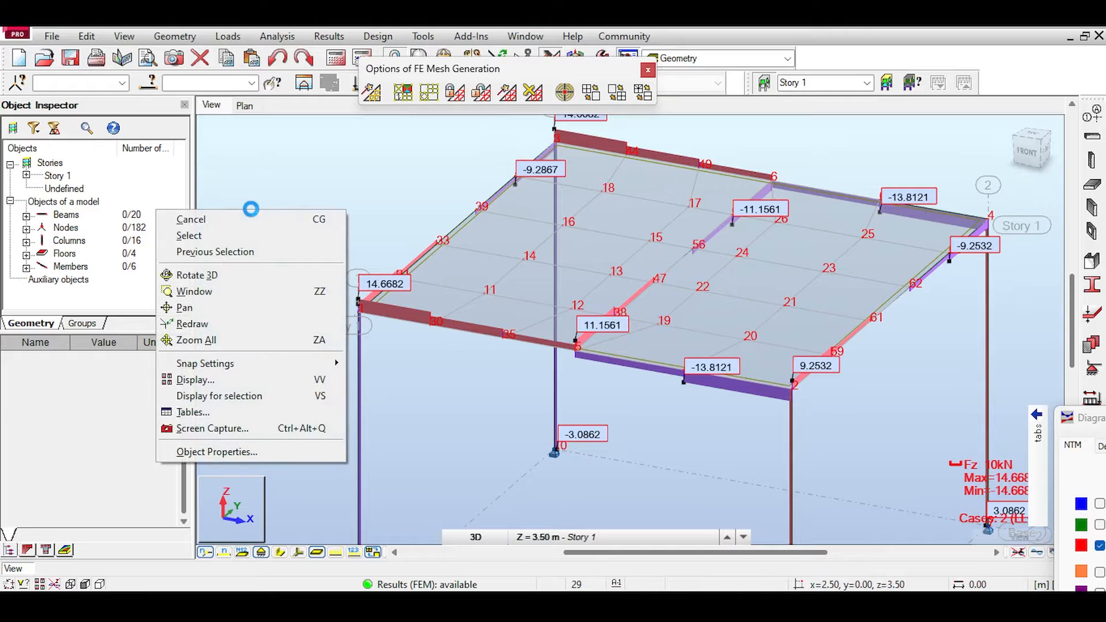
pyautogui.click(202, 379)
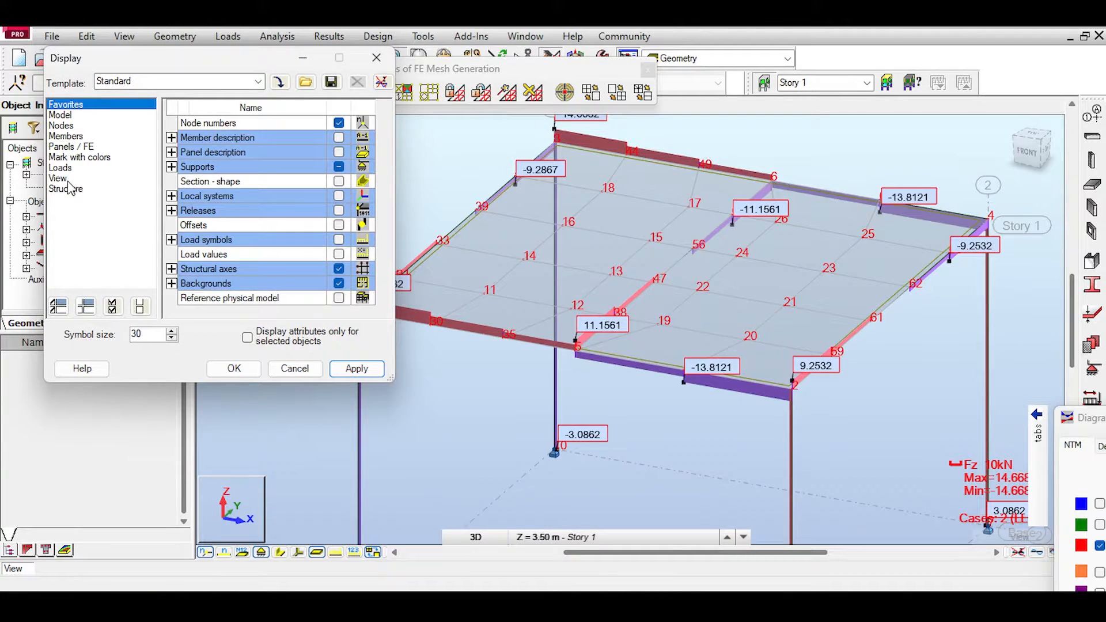
pyautogui.click(63, 115)
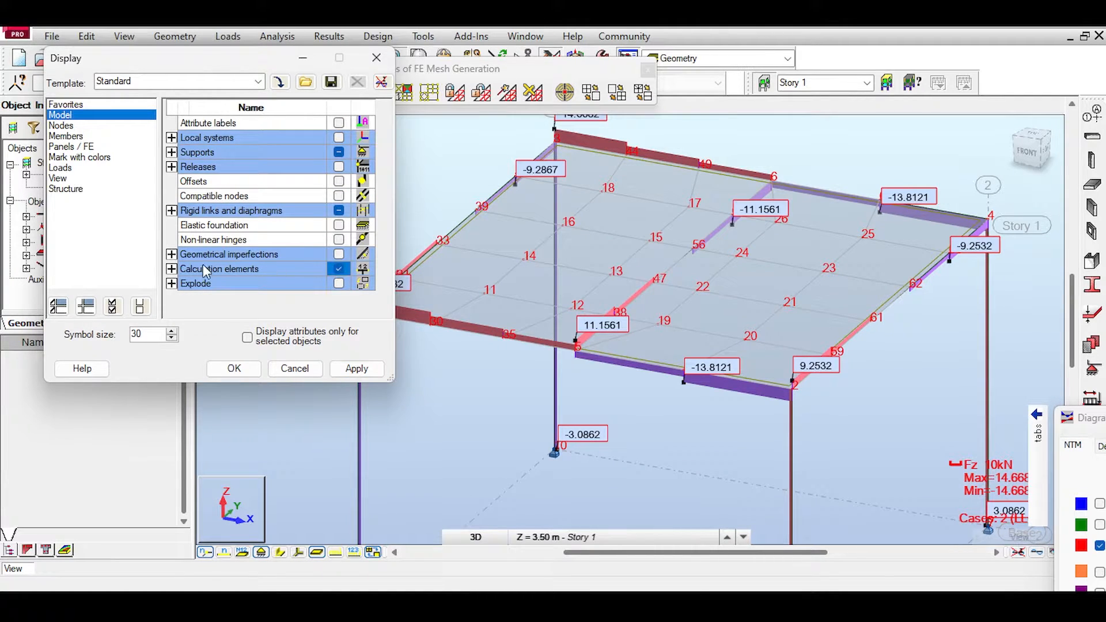
pyautogui.click(357, 368)
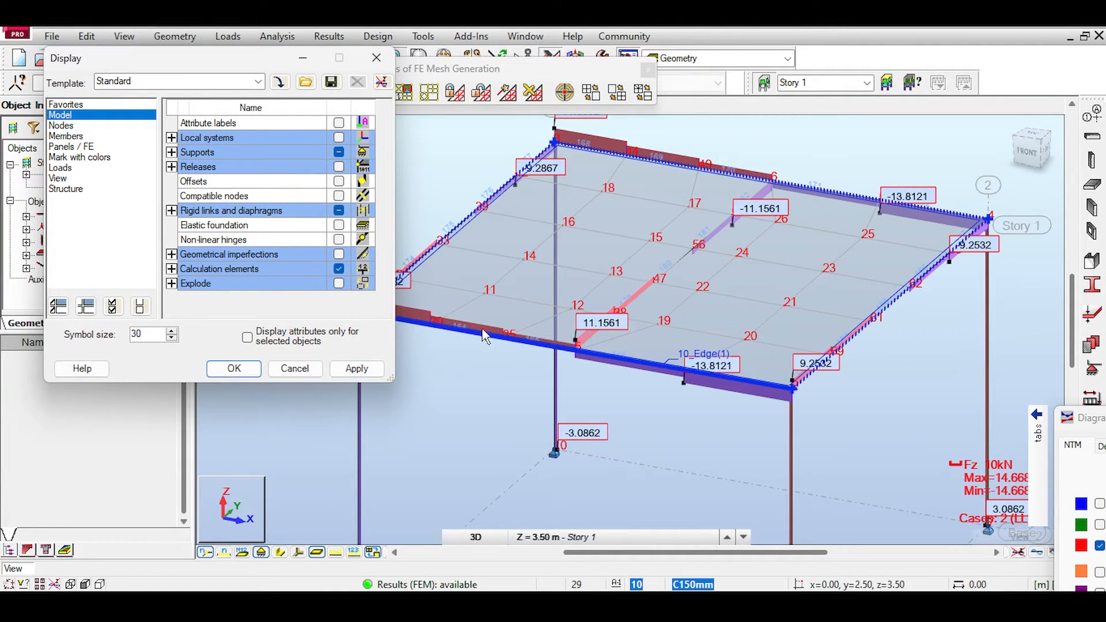
# Step: Select the first frame's front beam and show the section shapes to inspect its calculation elements
pyautogui.scroll(2, 528, 320)
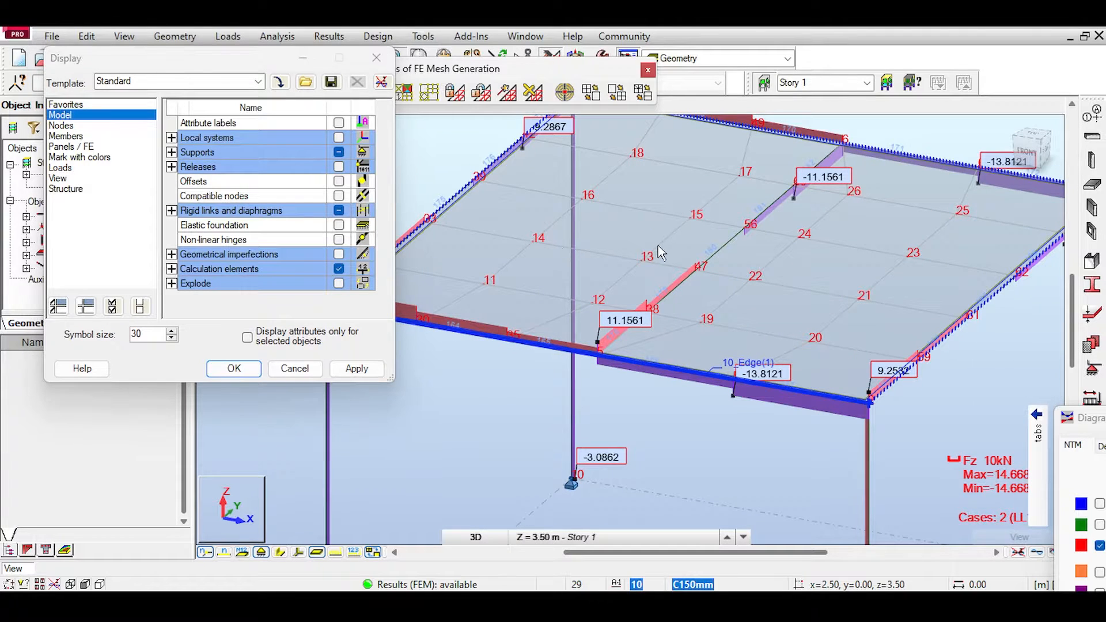
pyautogui.moveTo(563, 255); pyautogui.dragTo(664, 252, button='middle')
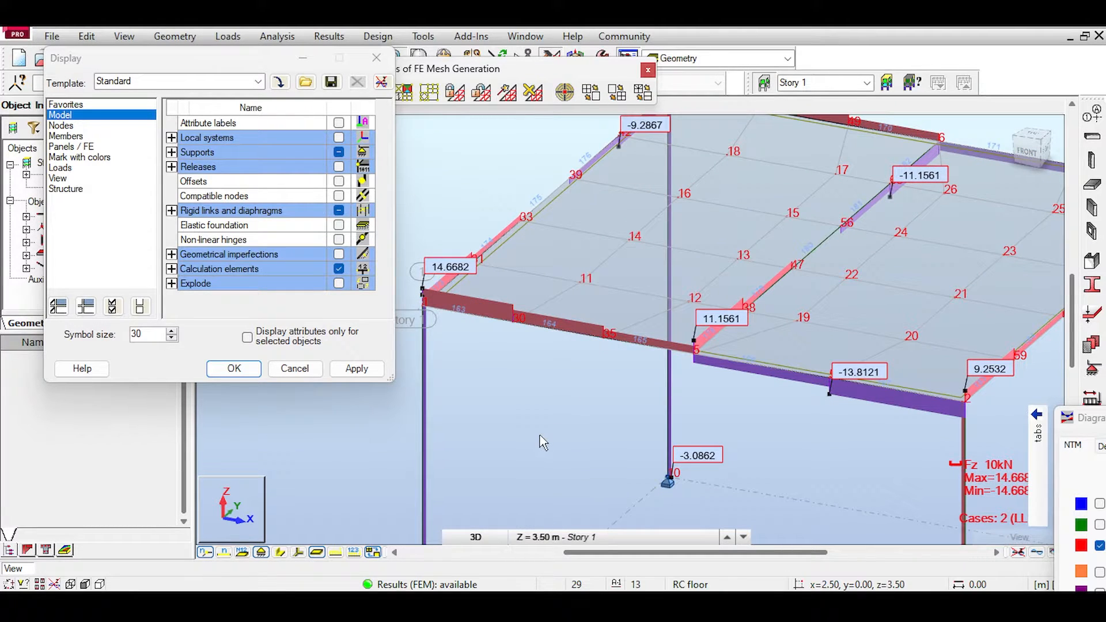
pyautogui.click(488, 315)
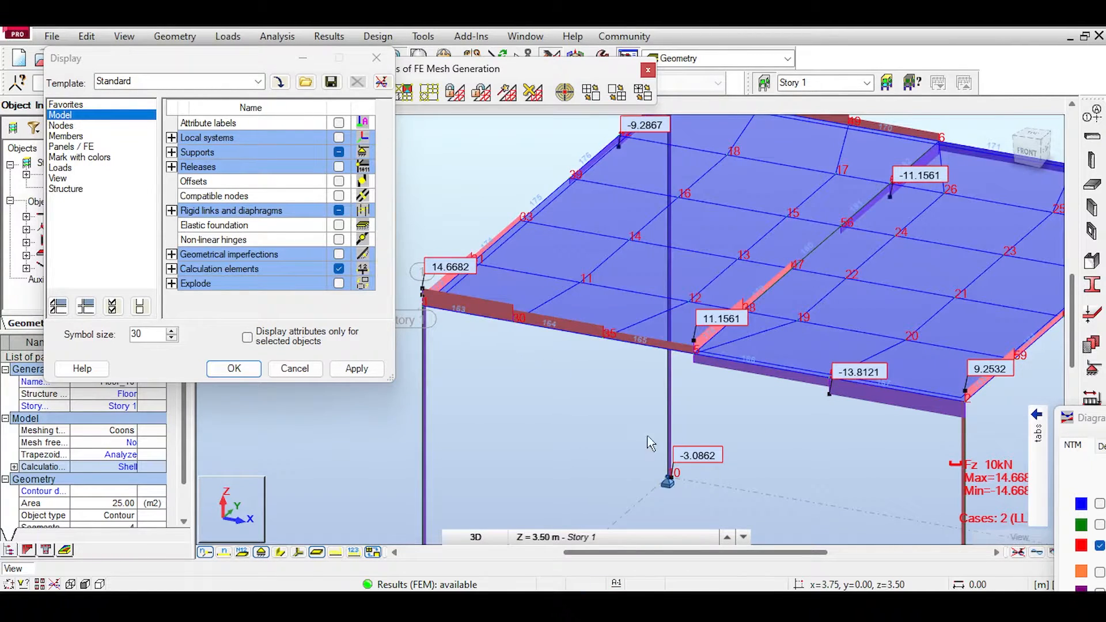
pyautogui.click(647, 437)
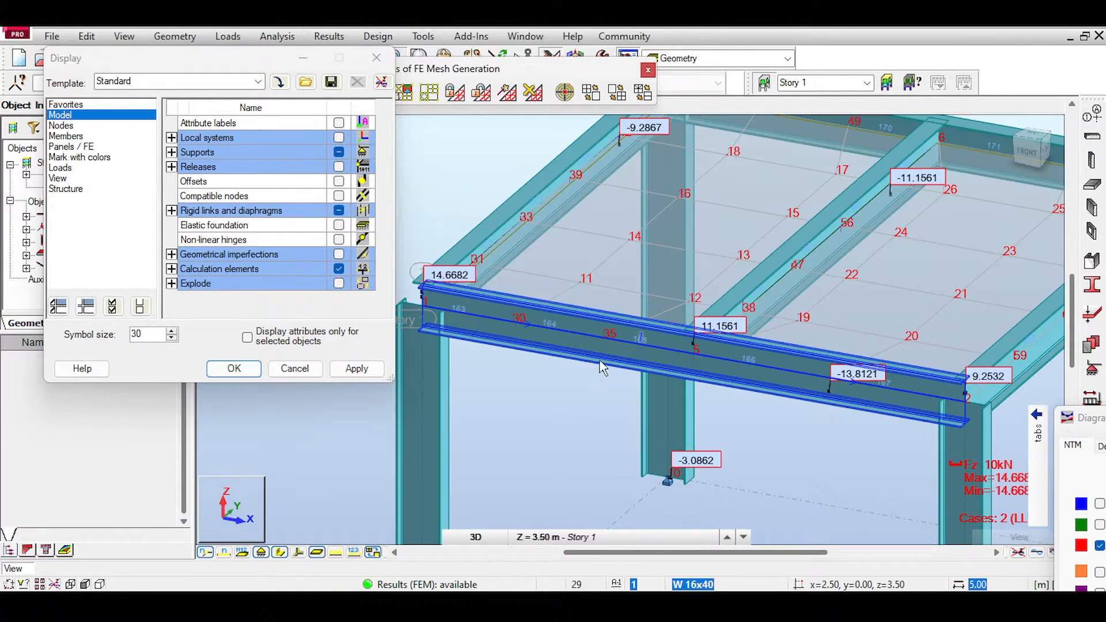
pyautogui.click(601, 367)
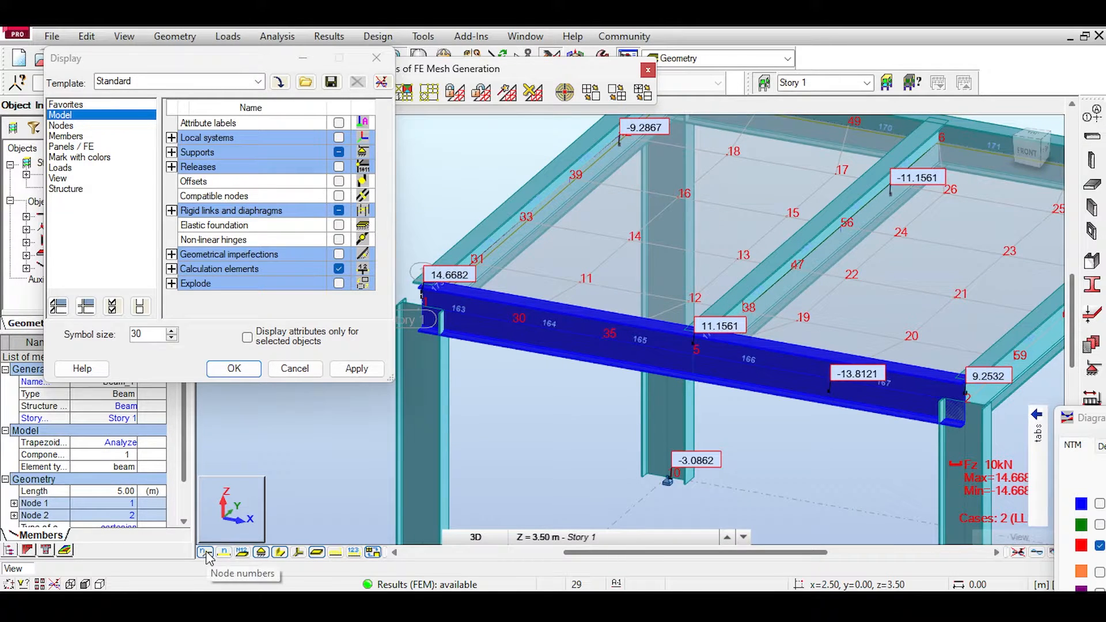
# Step: Turn on the display of member numbers for the frames
pyautogui.click(224, 556)
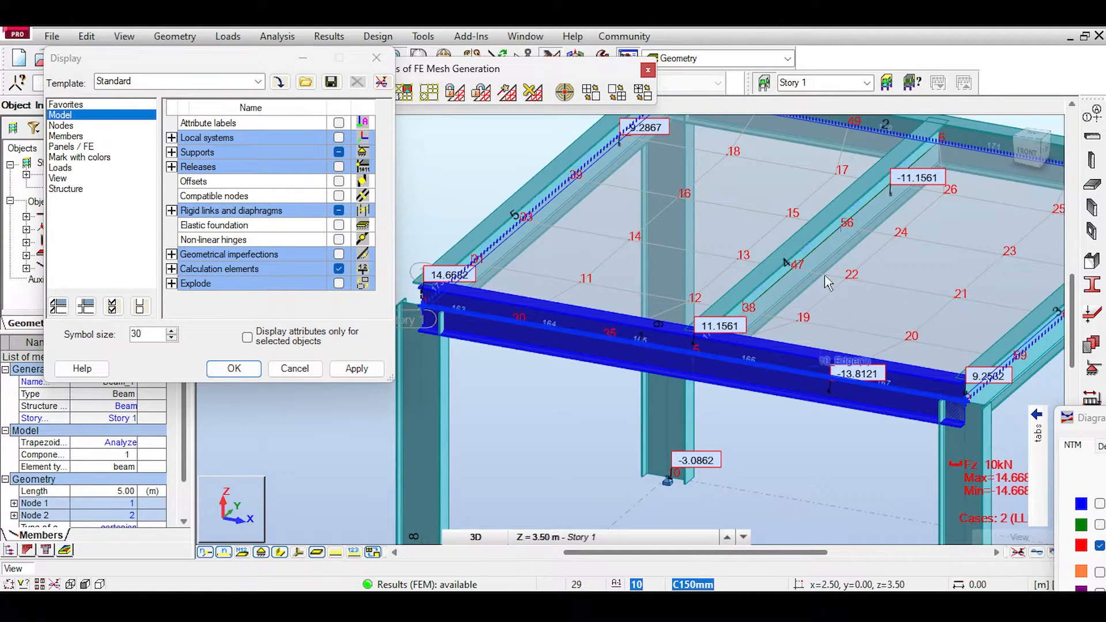
pyautogui.scroll(-5, 828, 282)
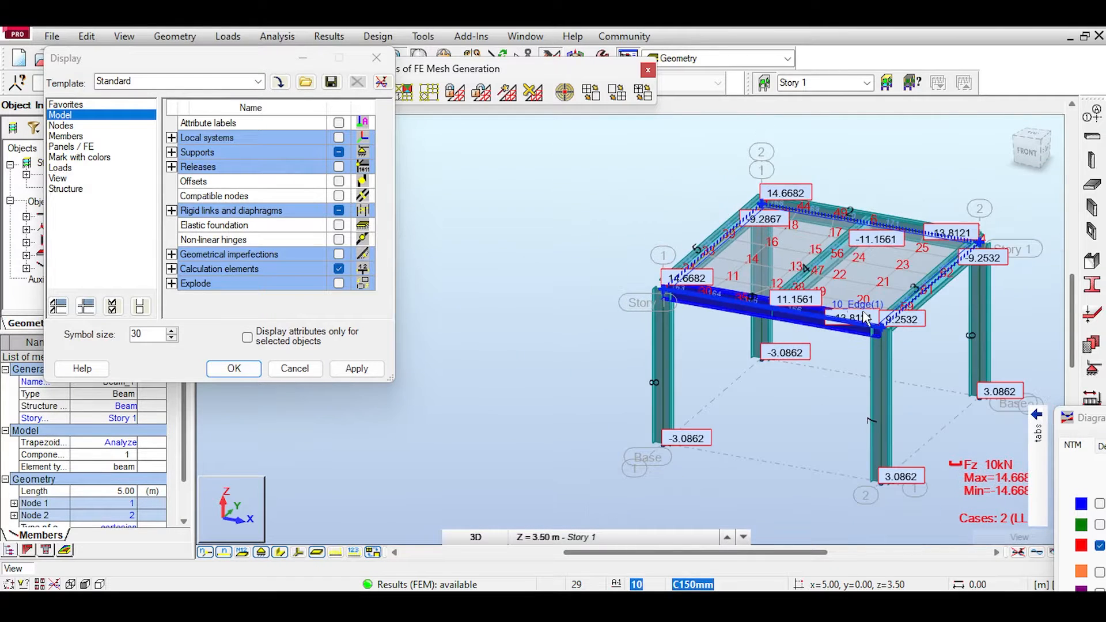
pyautogui.scroll(-1, 866, 315)
# Step: Select the second frame's front beam and hide the section shapes to inspect its calculation elements
pyautogui.scroll(6, 812, 360)
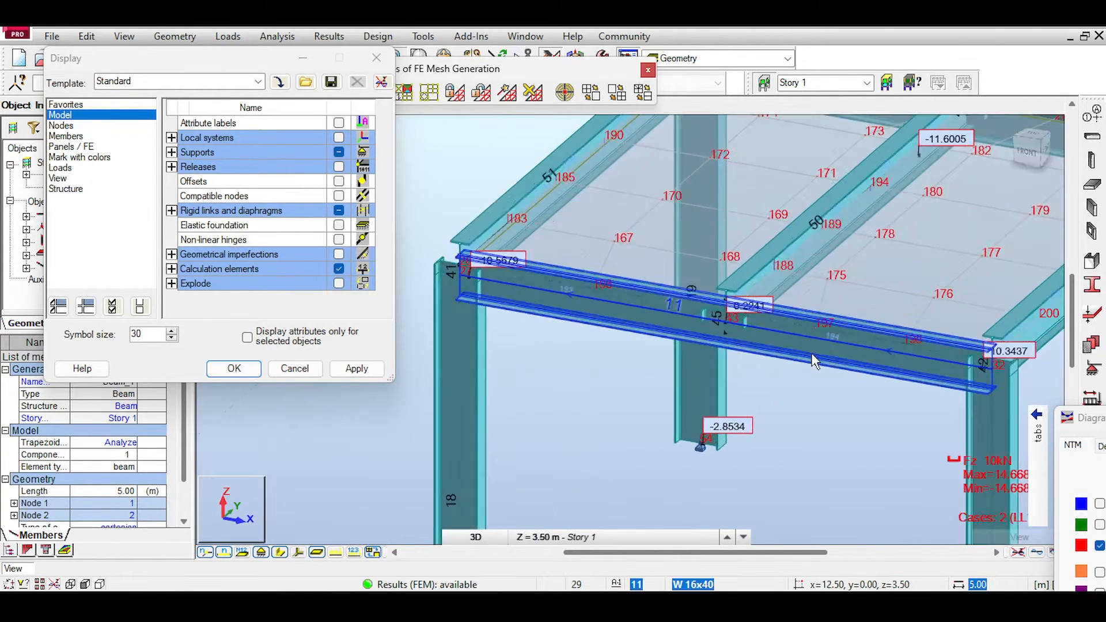
pyautogui.scroll(1, 811, 352)
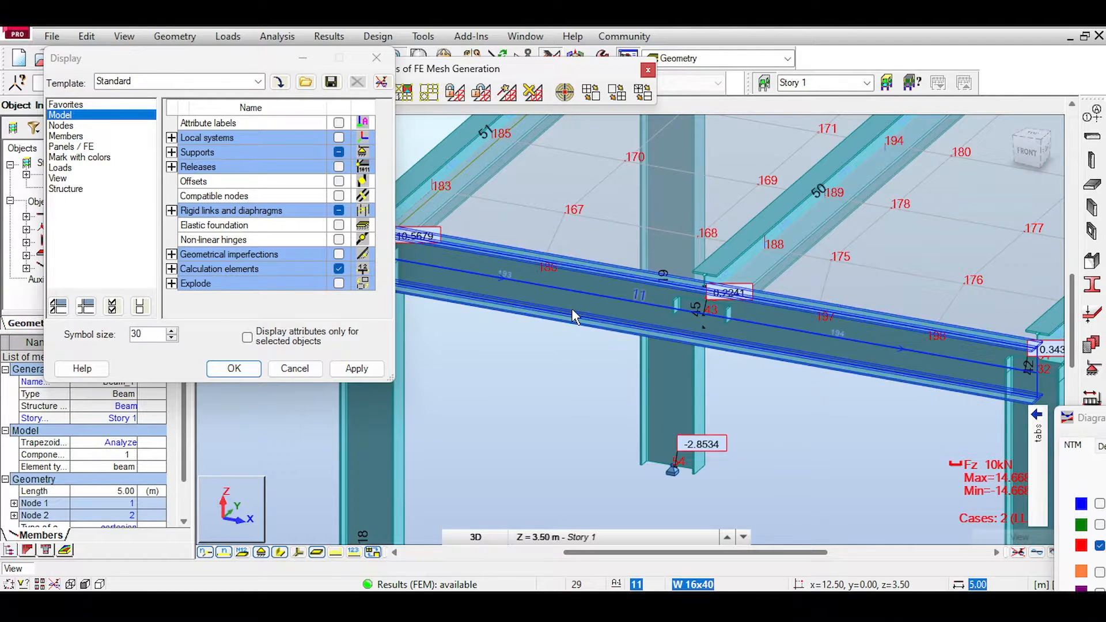
pyautogui.click(572, 309)
pyautogui.scroll(2, 540, 265)
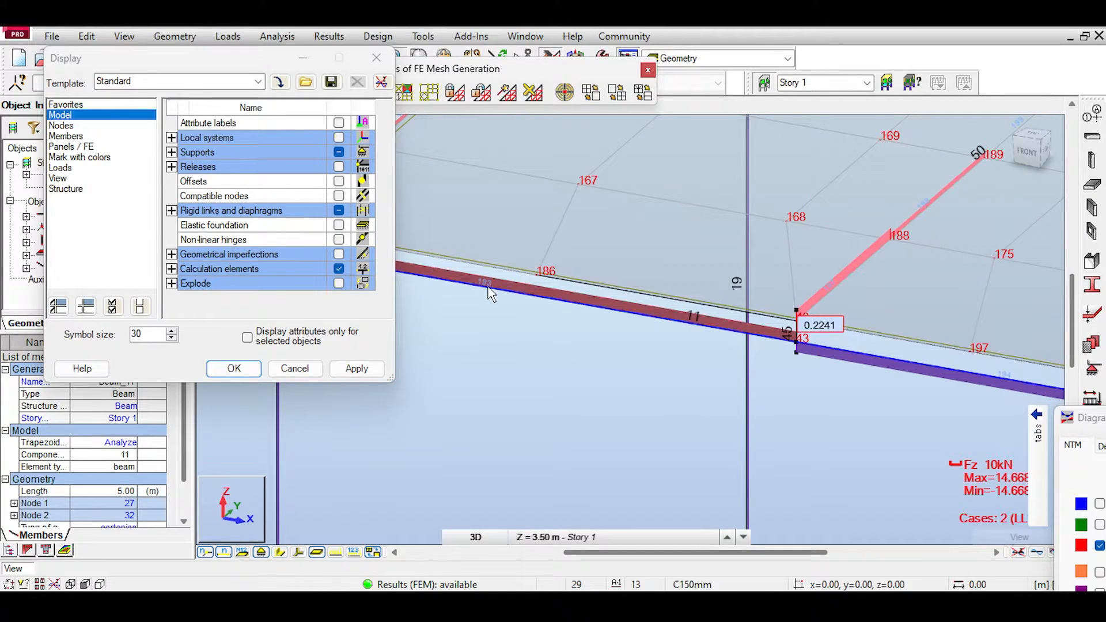
pyautogui.scroll(-2, 488, 294)
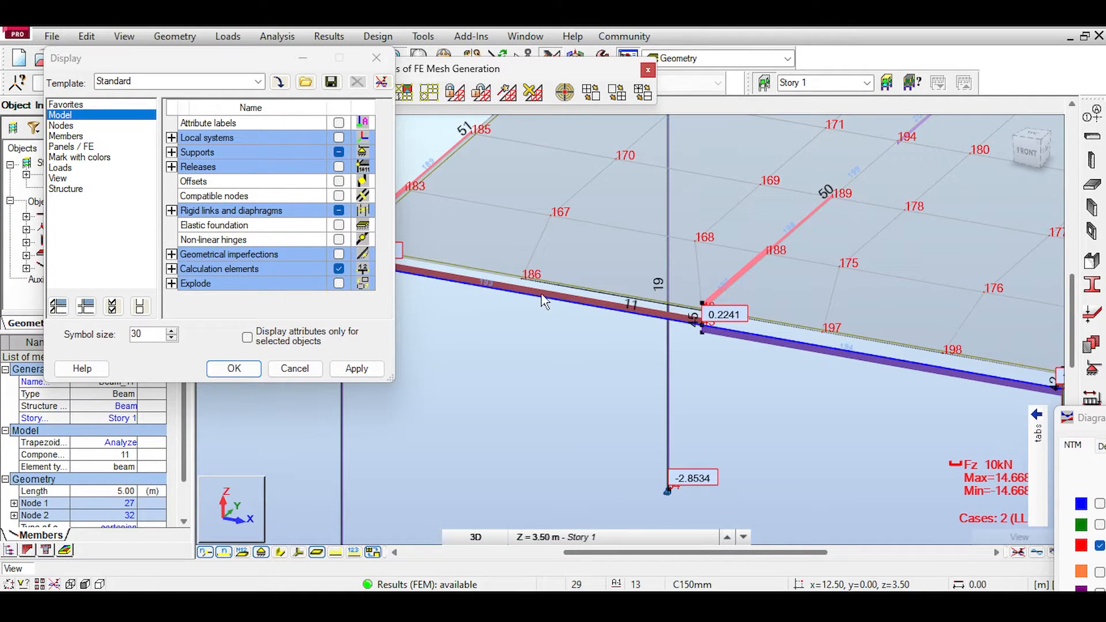
# Step: Examine the calculation element numbers and shear diagram along the third frame's front beam, from the corner column to the secondary beam
pyautogui.scroll(-1, 544, 300)
pyautogui.scroll(-4, 542, 297)
pyautogui.moveTo(1025, 403); pyautogui.dragTo(726, 336, button='middle')
pyautogui.scroll(2, 714, 335)
pyautogui.scroll(6, 694, 326)
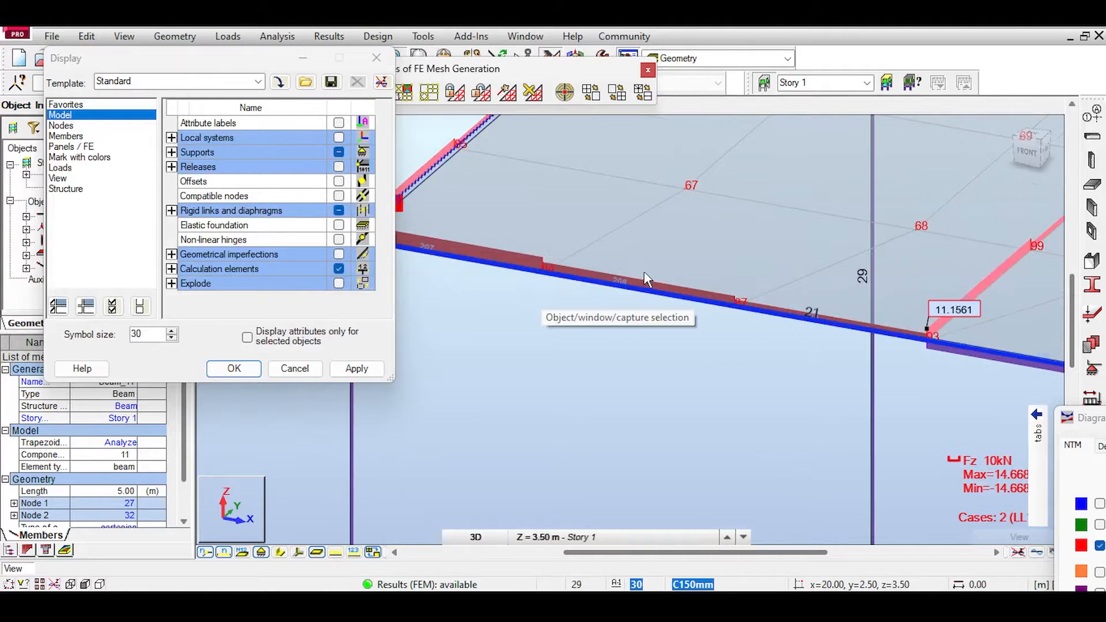
pyautogui.scroll(-3, 644, 273)
pyautogui.scroll(-3, 593, 282)
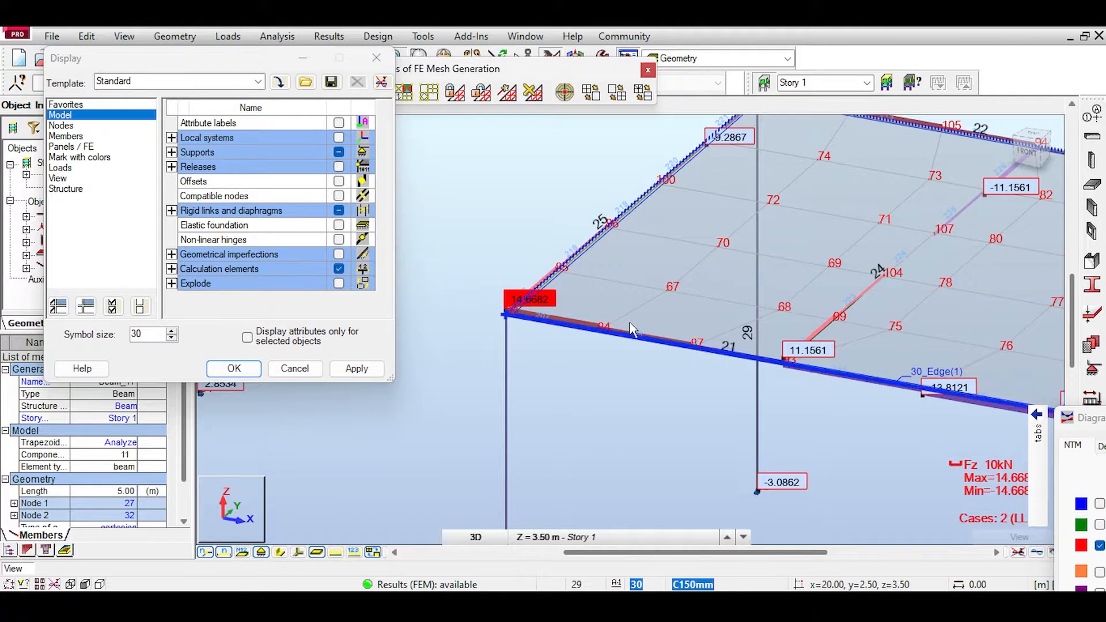
pyautogui.scroll(4, 633, 330)
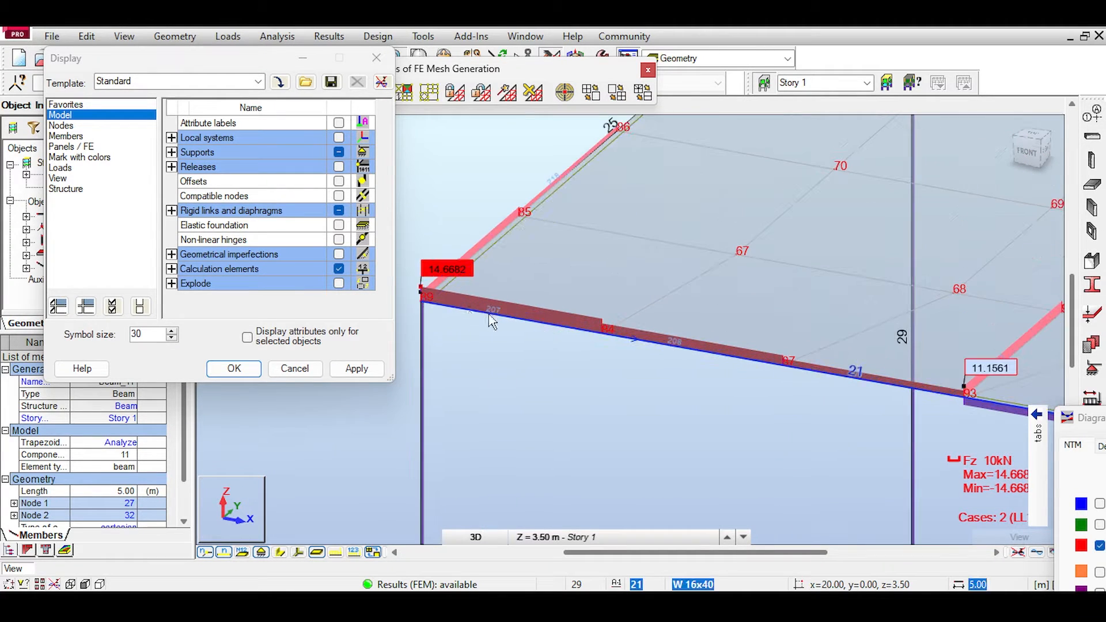
pyautogui.scroll(-1, 676, 340)
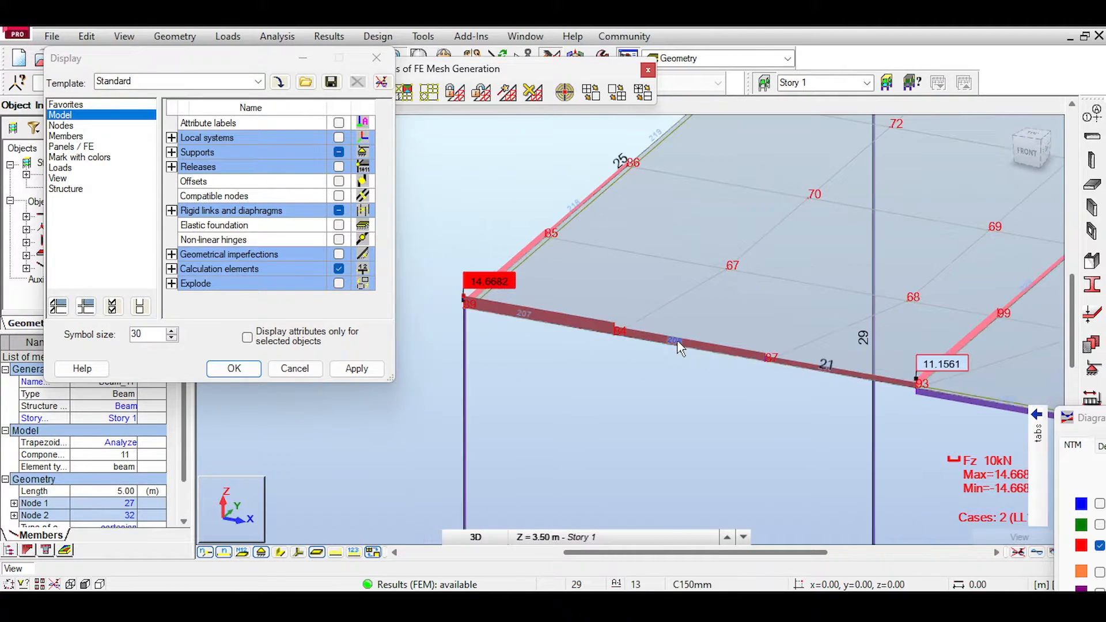
pyautogui.scroll(-3, 625, 299)
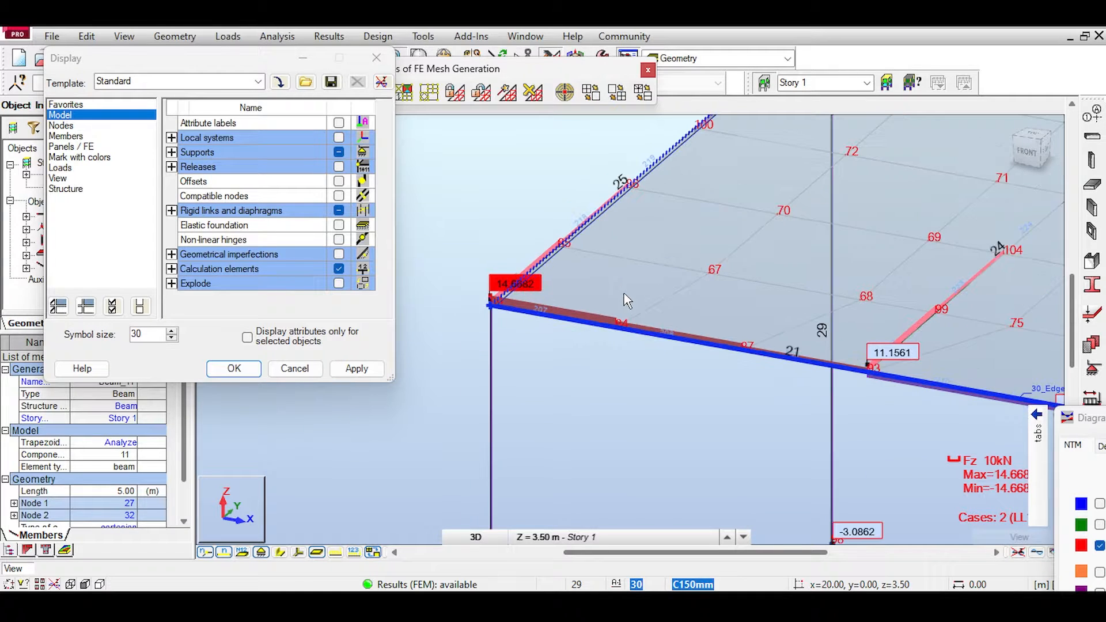
# Step: Compare the front beam division, slab mesh nodes and shear results of the second frame with those of the third frame
pyautogui.moveTo(553, 252); pyautogui.dragTo(793, 349, button='middle')
pyautogui.scroll(-4, 793, 350)
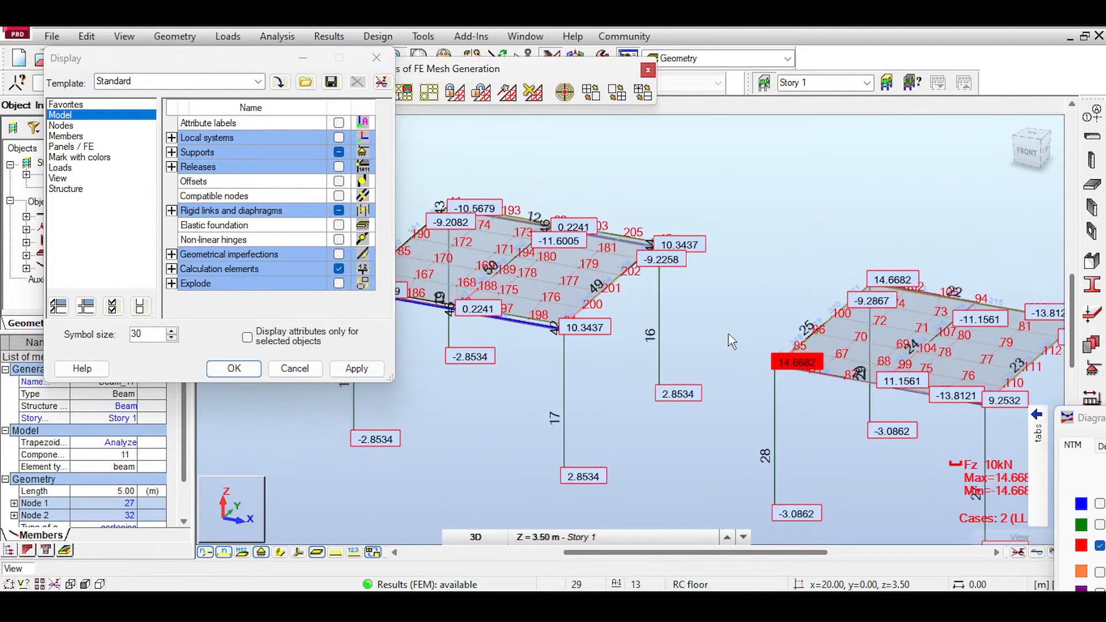
pyautogui.moveTo(632, 305); pyautogui.dragTo(752, 333, button='middle')
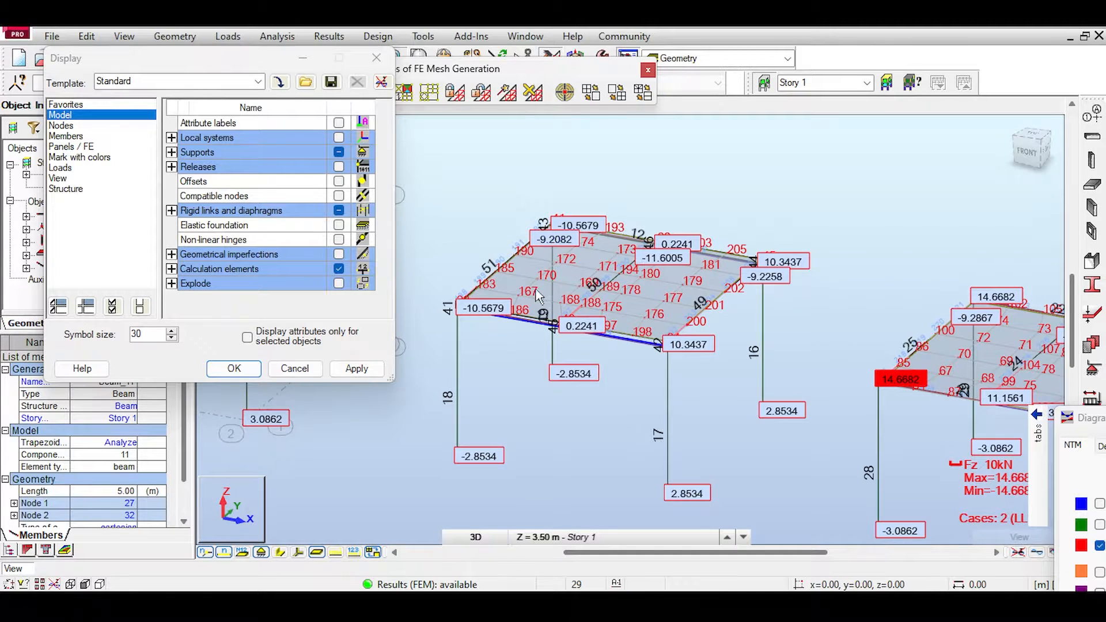
pyautogui.scroll(5, 553, 248)
pyautogui.scroll(1, 560, 334)
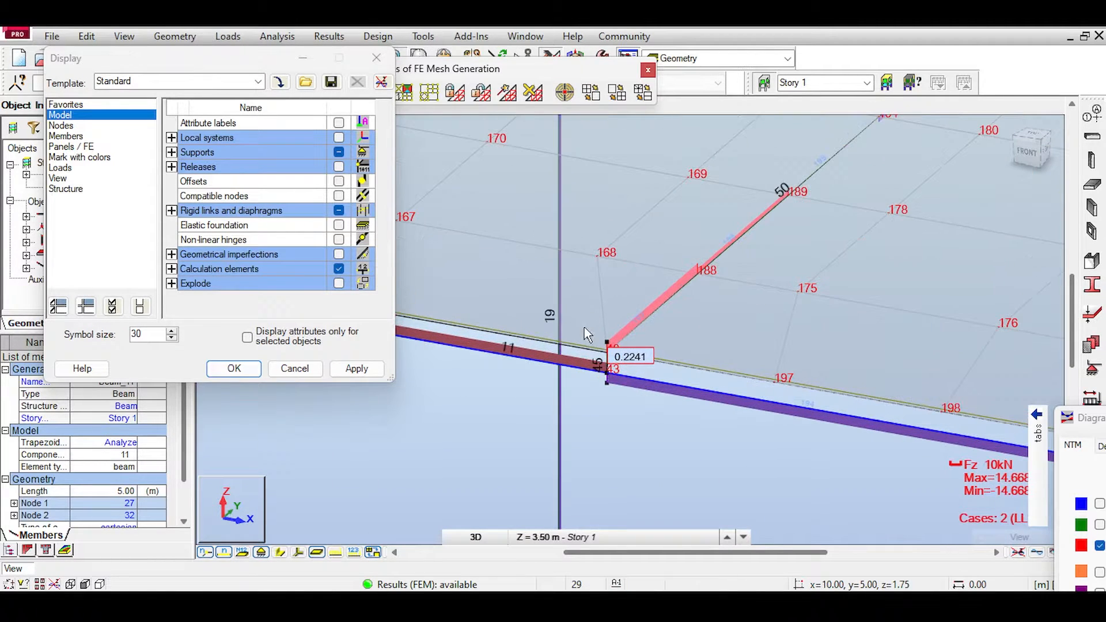
pyautogui.scroll(-5, 595, 328)
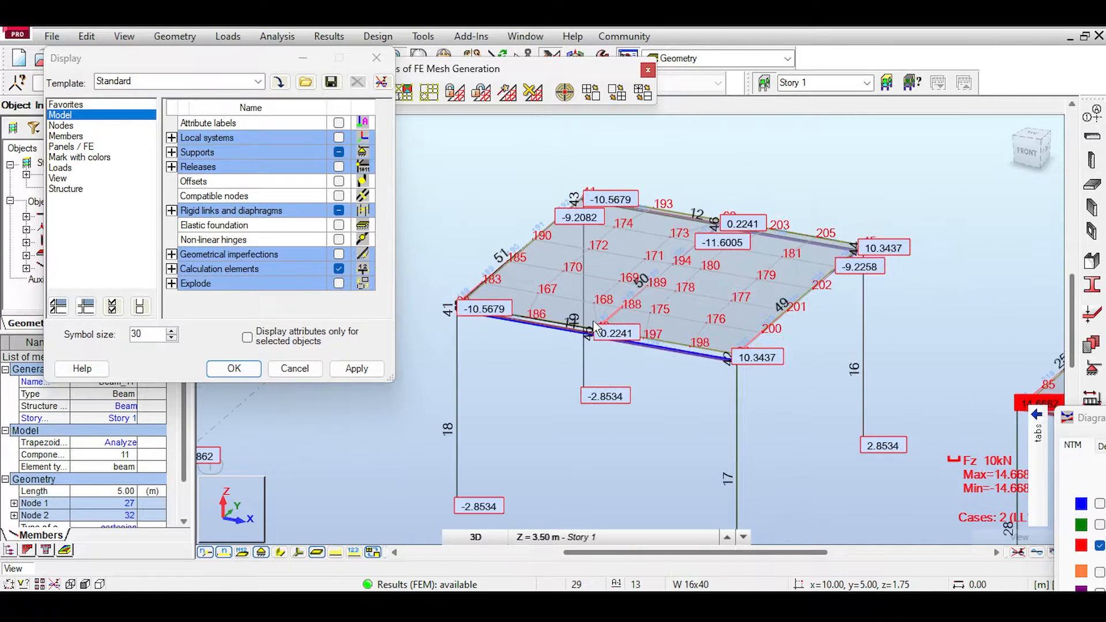
pyautogui.moveTo(750, 223); pyautogui.dragTo(616, 216, button='middle')
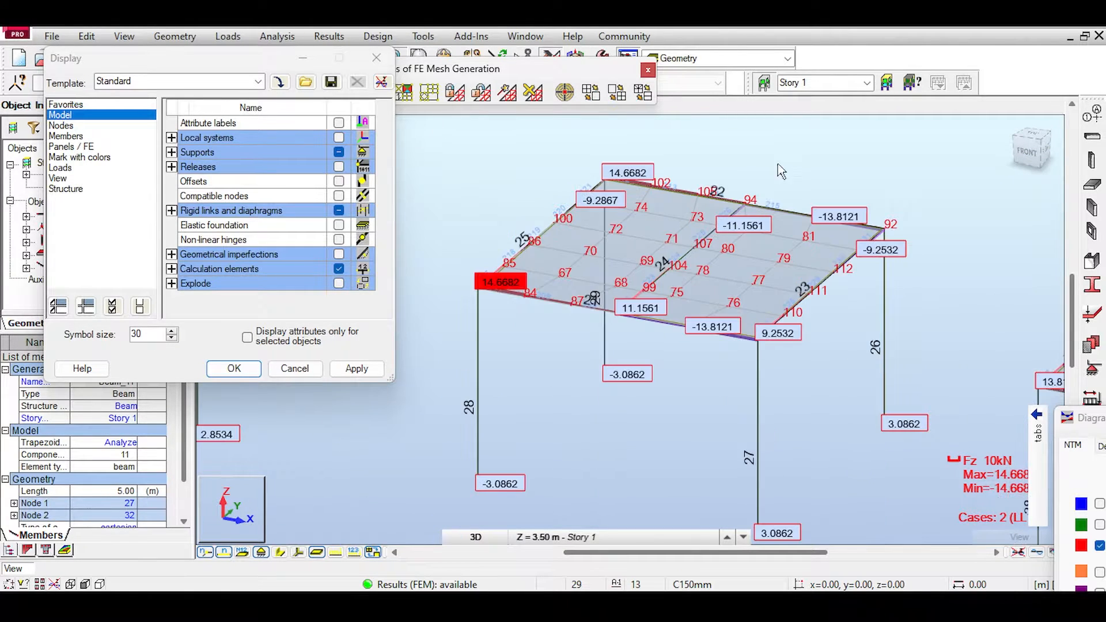
pyautogui.moveTo(842, 144); pyautogui.dragTo(862, 118, button='middle')
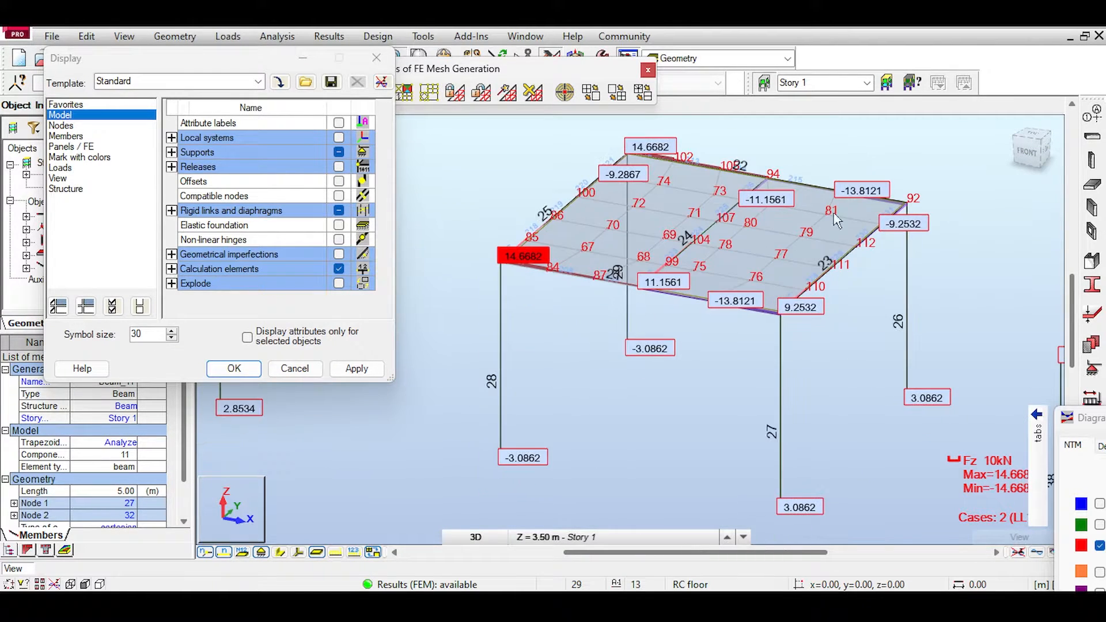
pyautogui.moveTo(452, 233); pyautogui.dragTo(554, 214, button='middle')
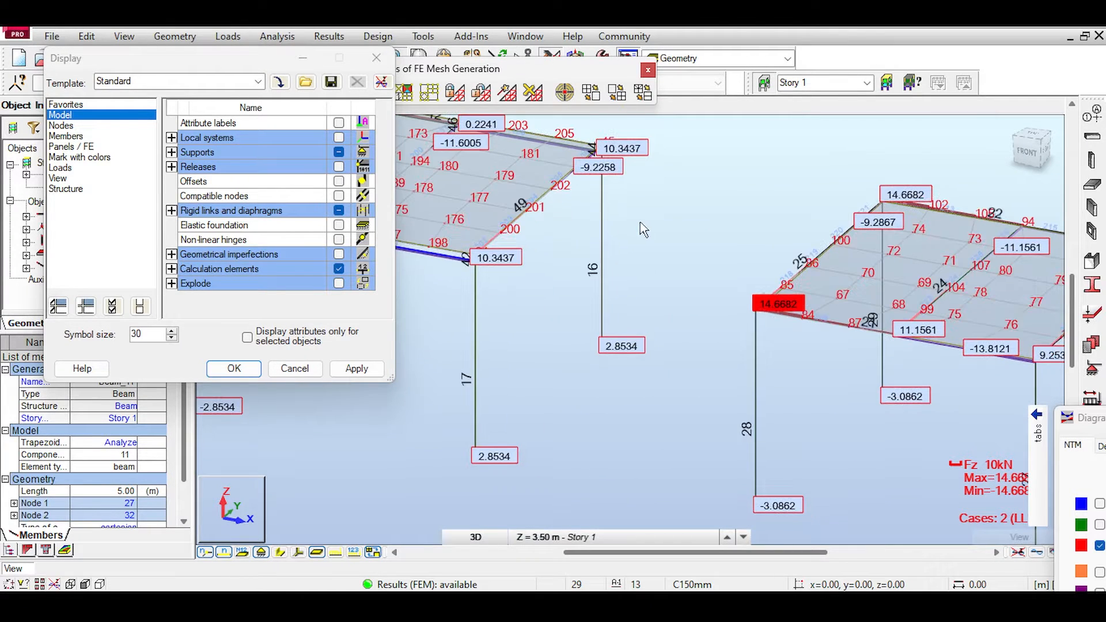
pyautogui.moveTo(676, 228); pyautogui.dragTo(543, 200, button='middle')
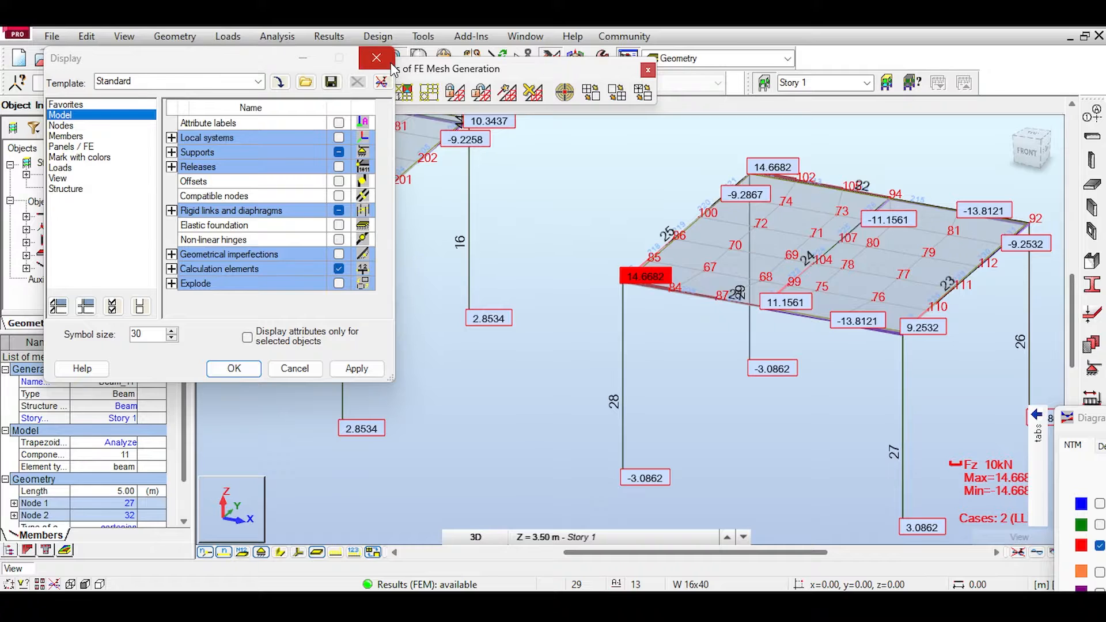
# Step: Close the display settings and open the structure model options of the analysis type, keeping the third frame in sight
pyautogui.click(376, 58)
pyautogui.moveTo(665, 195); pyautogui.dragTo(539, 234, button='middle')
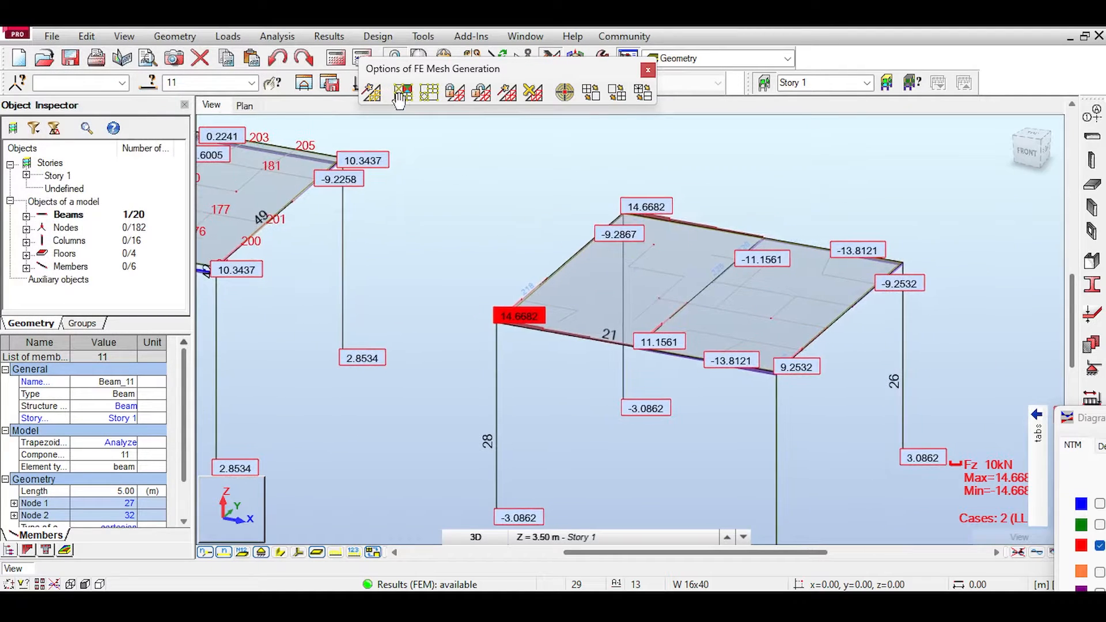
pyautogui.click(289, 36)
pyautogui.click(294, 55)
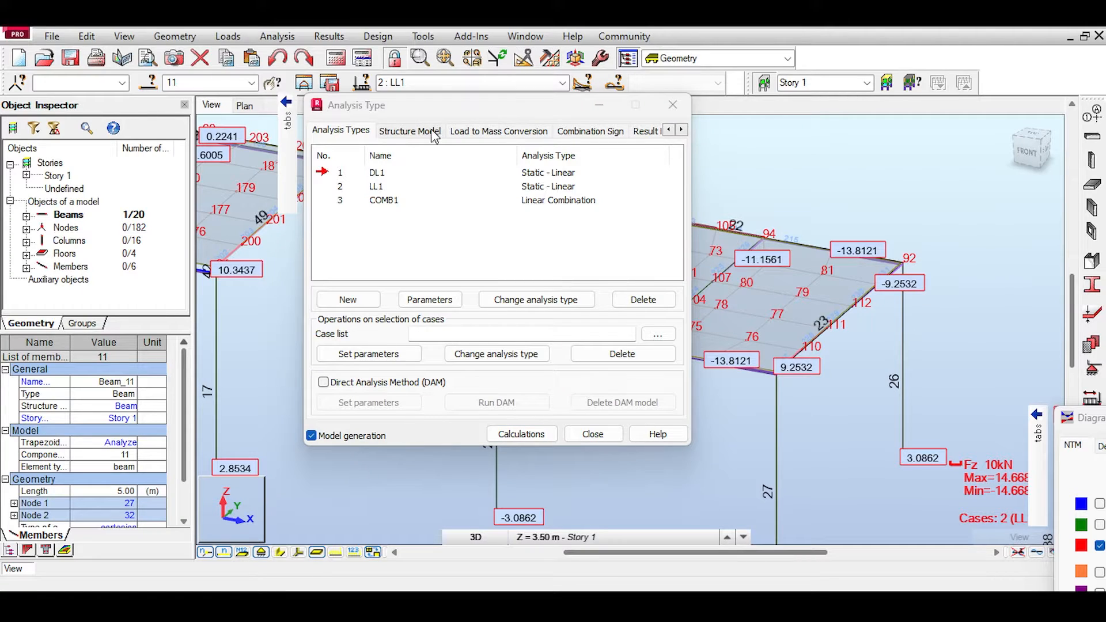
pyautogui.click(433, 133)
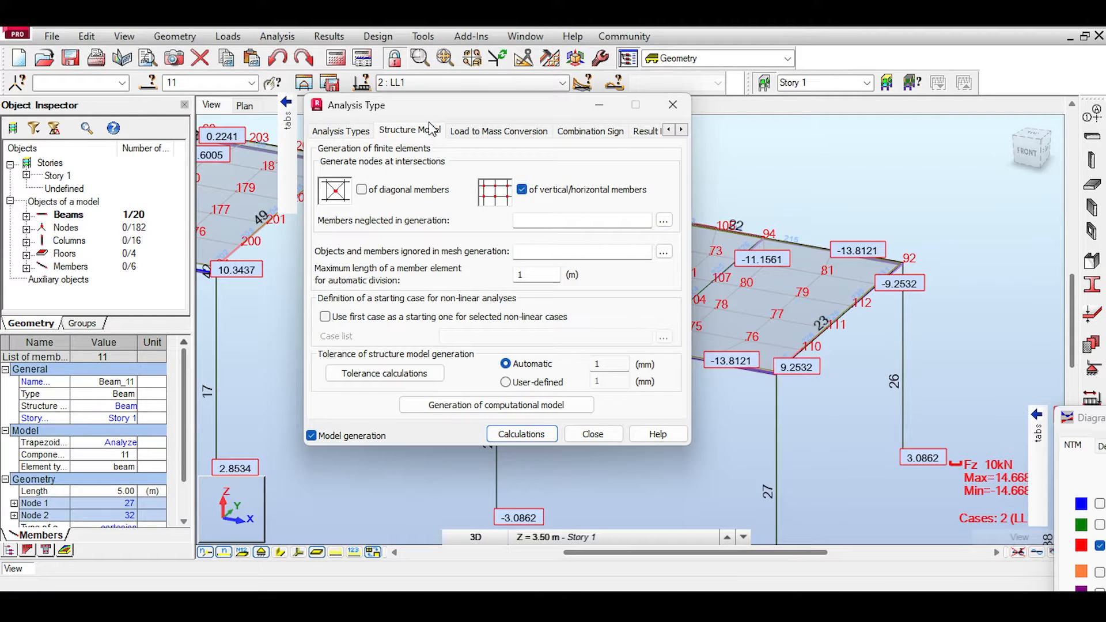
pyautogui.moveTo(425, 113); pyautogui.dragTo(655, 64)
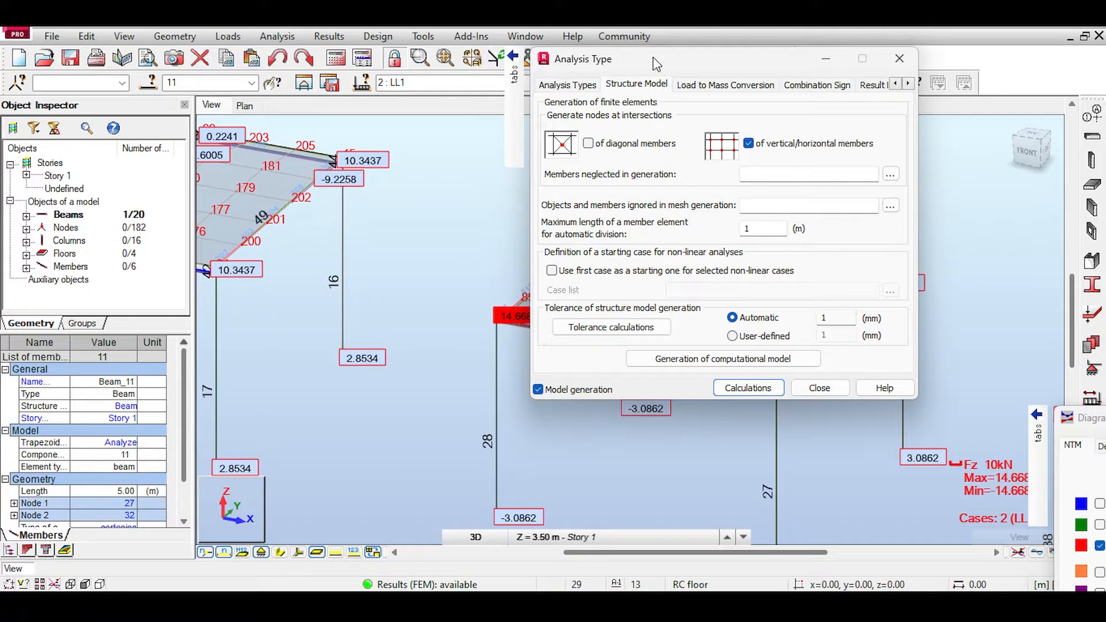
pyautogui.moveTo(680, 71); pyautogui.dragTo(196, 84)
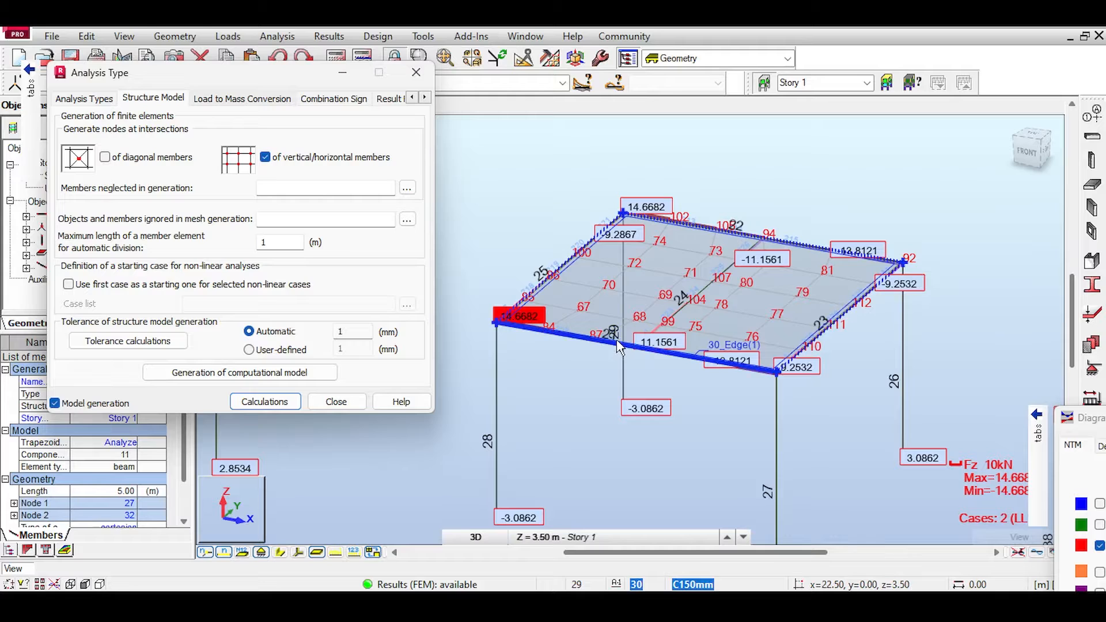
# Step: Try neglecting members 22 and 29 in generation and ignoring them in mesh generation, run the calculations and check the third frame's diagrams
pyautogui.scroll(2, 614, 346)
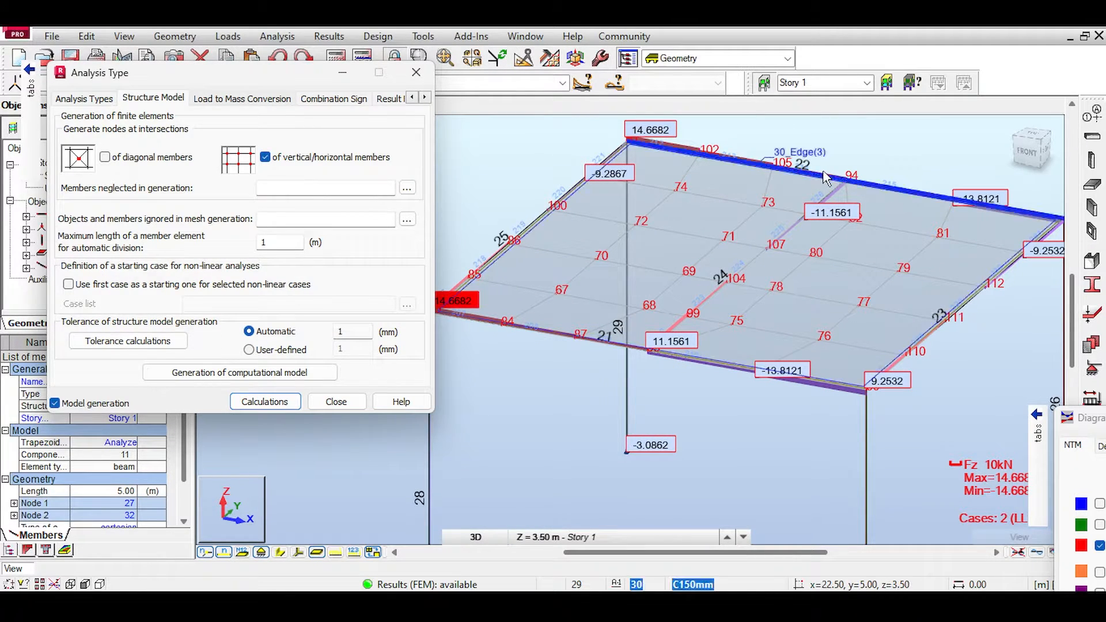
pyautogui.scroll(-2, 802, 270)
pyautogui.click(307, 189)
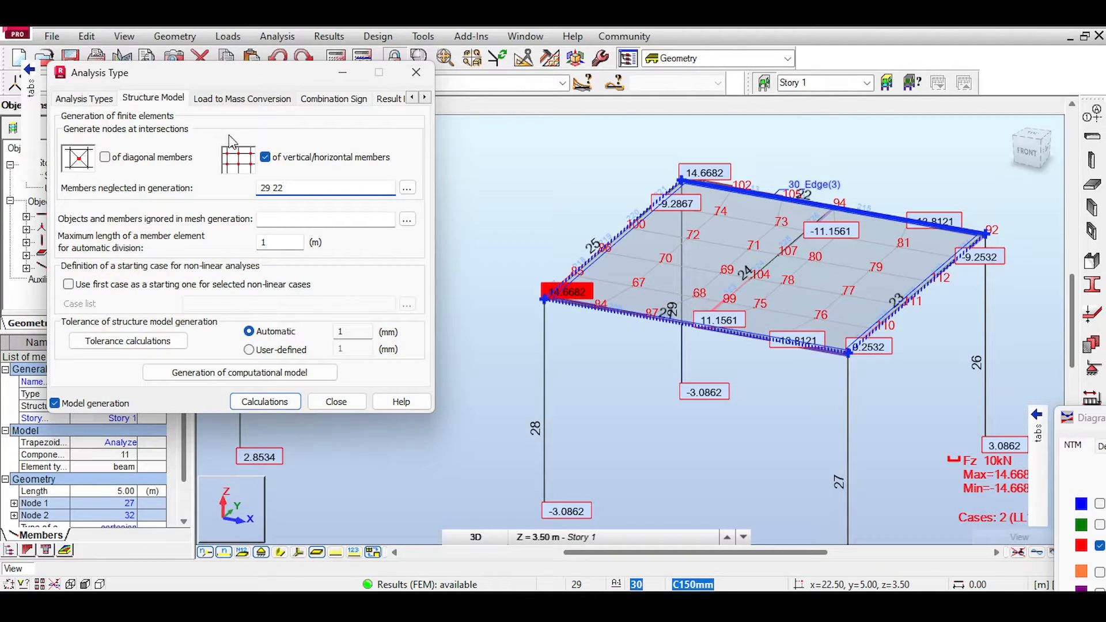
pyautogui.click(268, 222)
pyautogui.write('29 22')
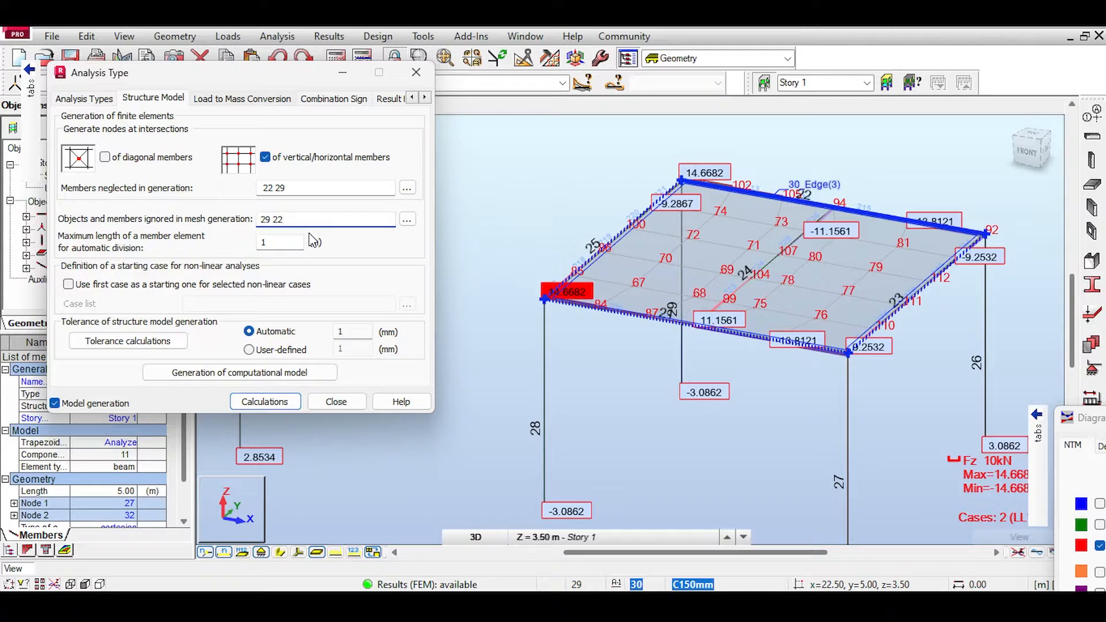
pyautogui.click(293, 401)
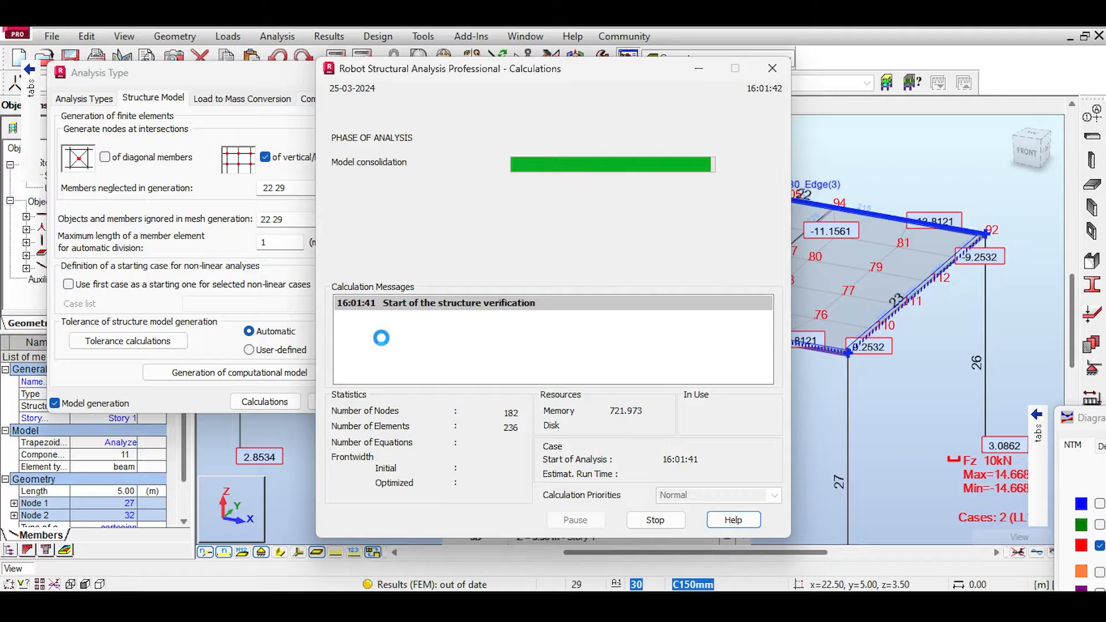
pyautogui.scroll(-3, 675, 315)
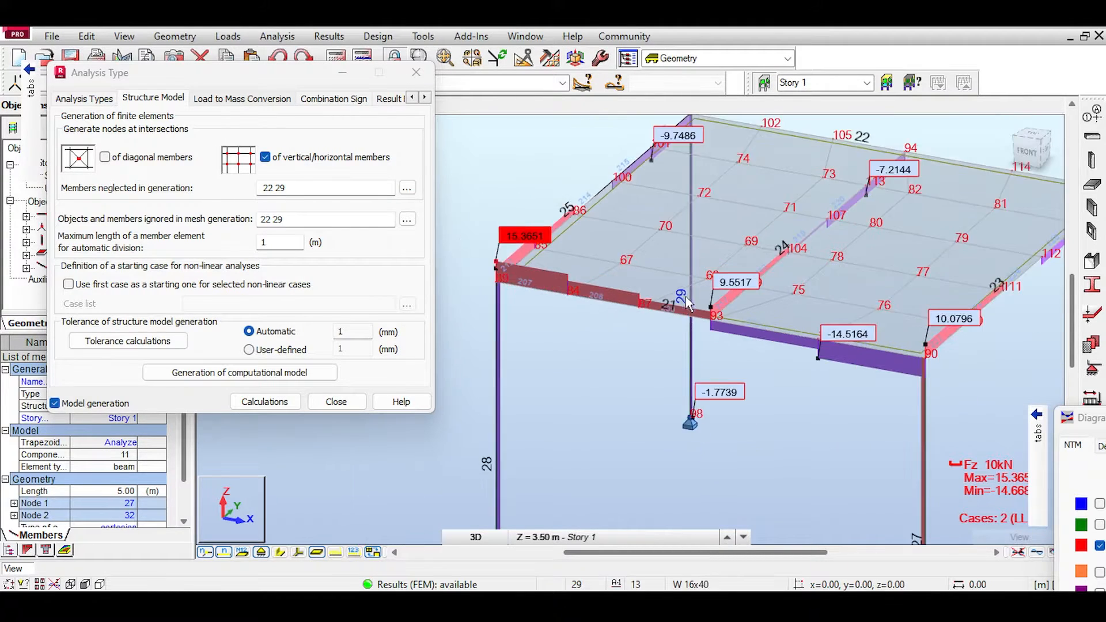
pyautogui.moveTo(881, 132); pyautogui.dragTo(777, 187, button='middle')
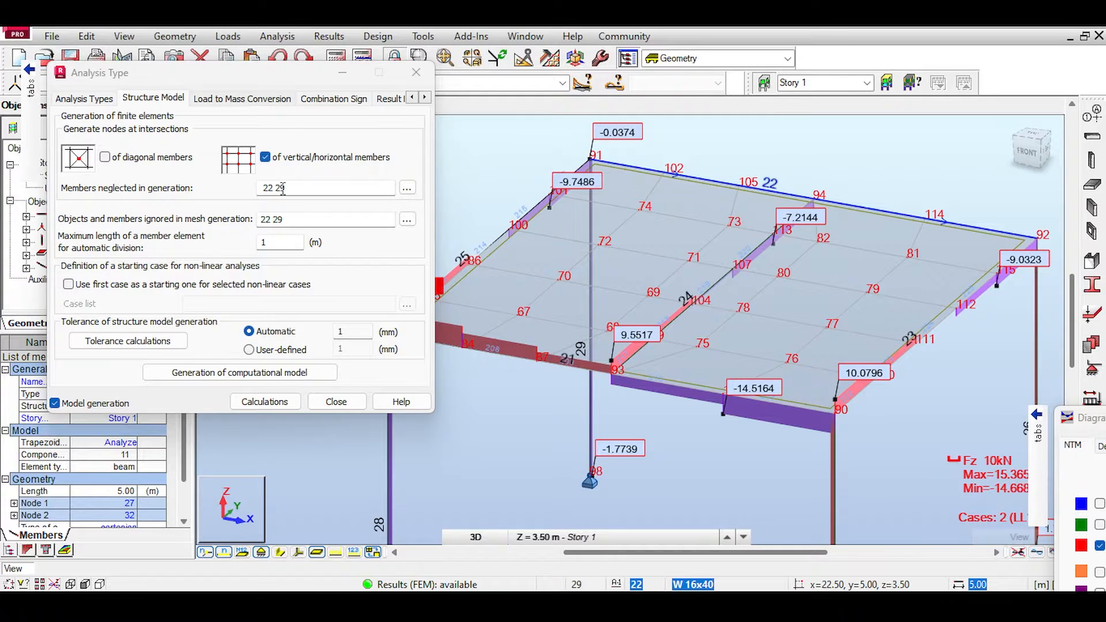
# Step: Set both the members neglected in generation and those ignored in mesh generation to 21 22, recalculate, and inspect the third frame's front beam
pyautogui.moveTo(283, 189); pyautogui.dragTo(259, 192)
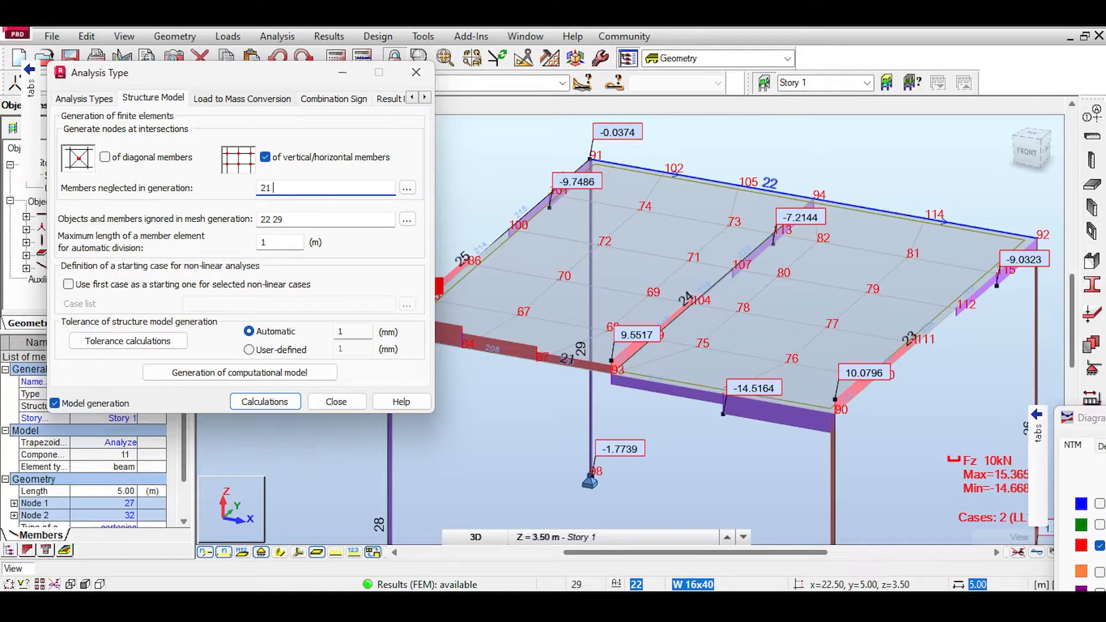
pyautogui.press('Tab')
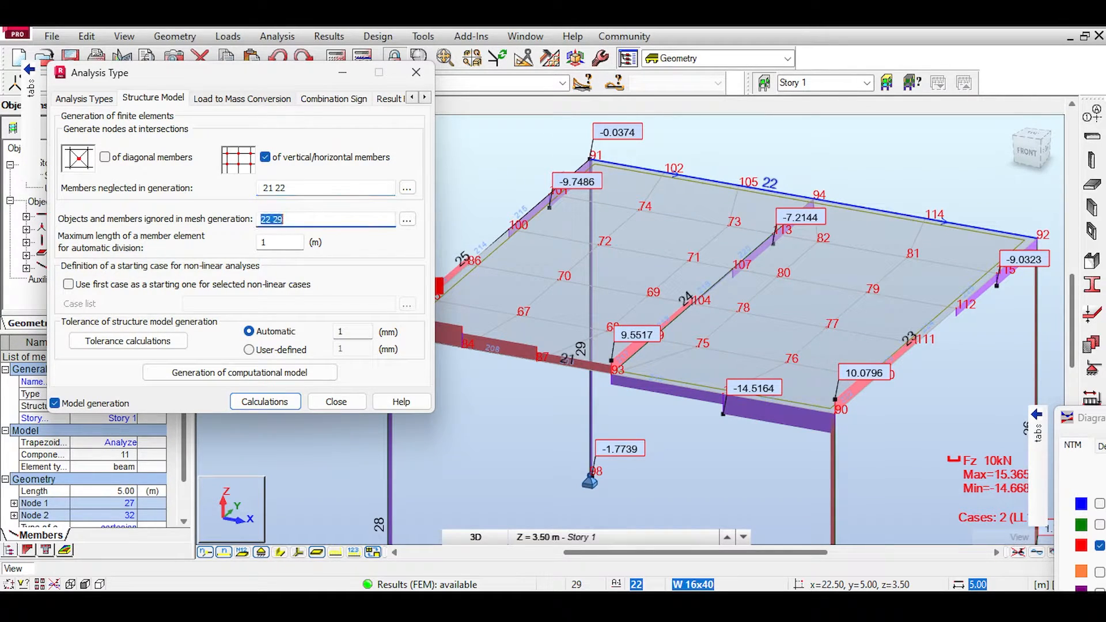
pyautogui.click(245, 402)
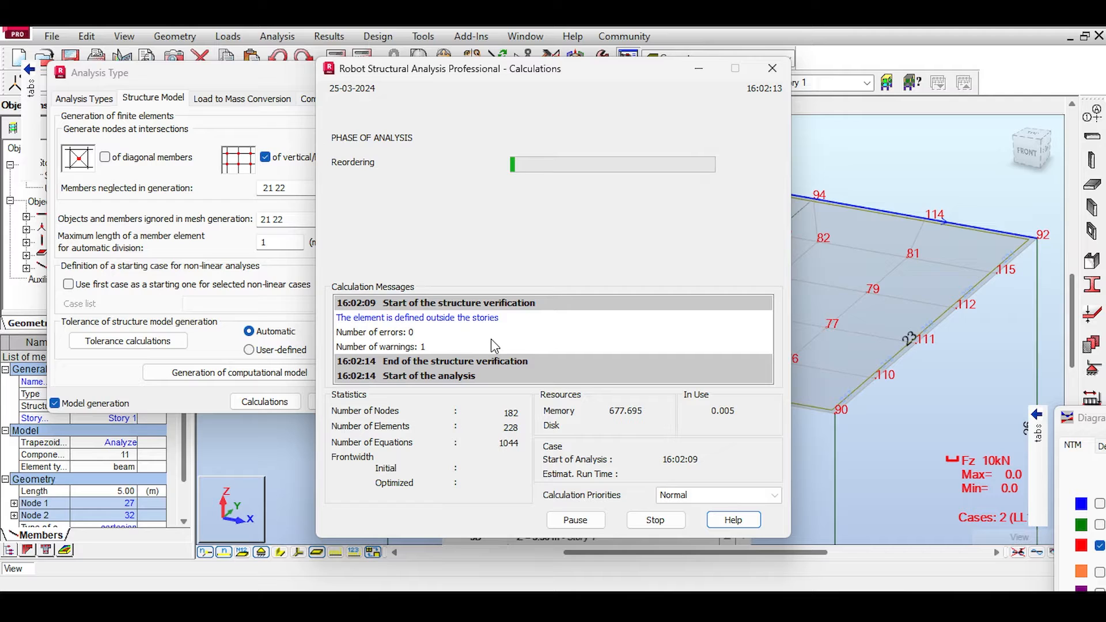
pyautogui.click(554, 367)
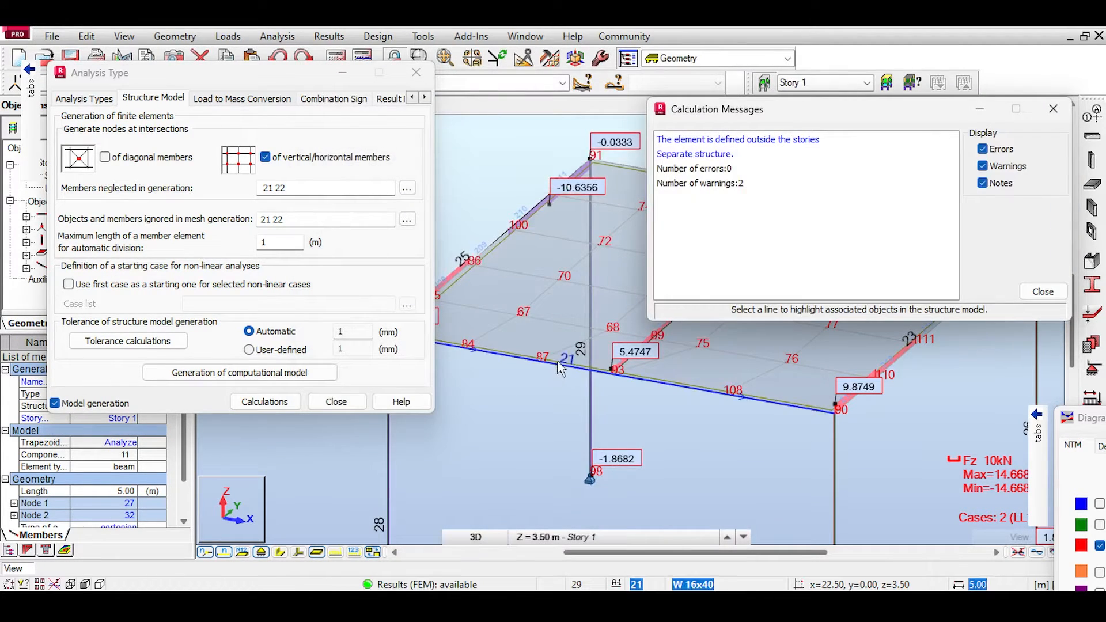
pyautogui.scroll(2, 571, 375)
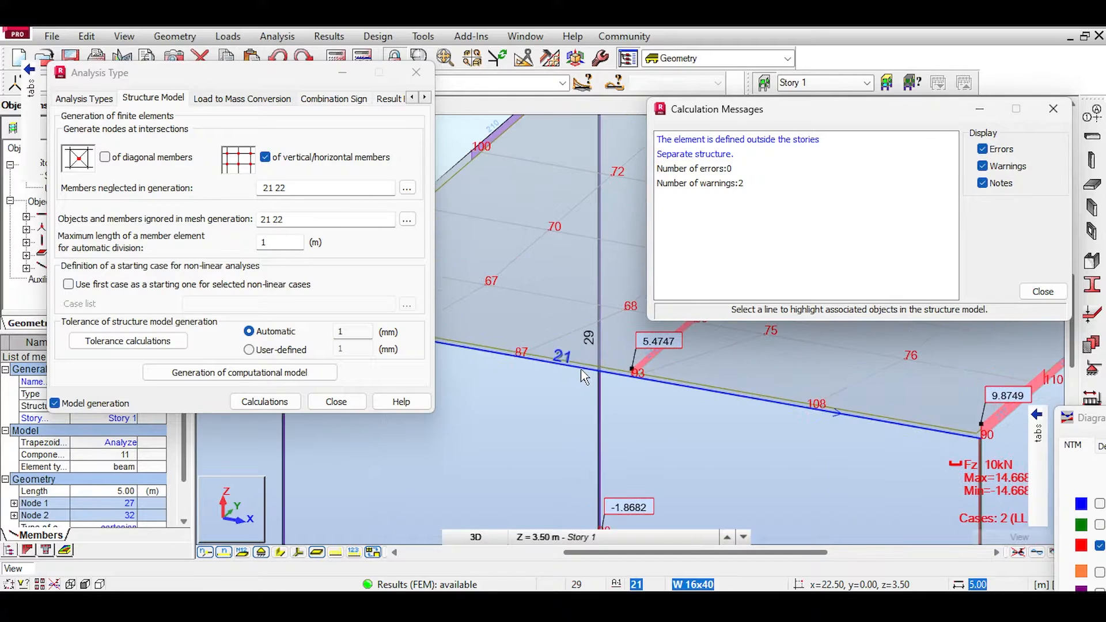
# Step: Examine the shear diagrams around the third frame's front beam and bring the whole diagram settings dialog into view
pyautogui.scroll(-3, 593, 381)
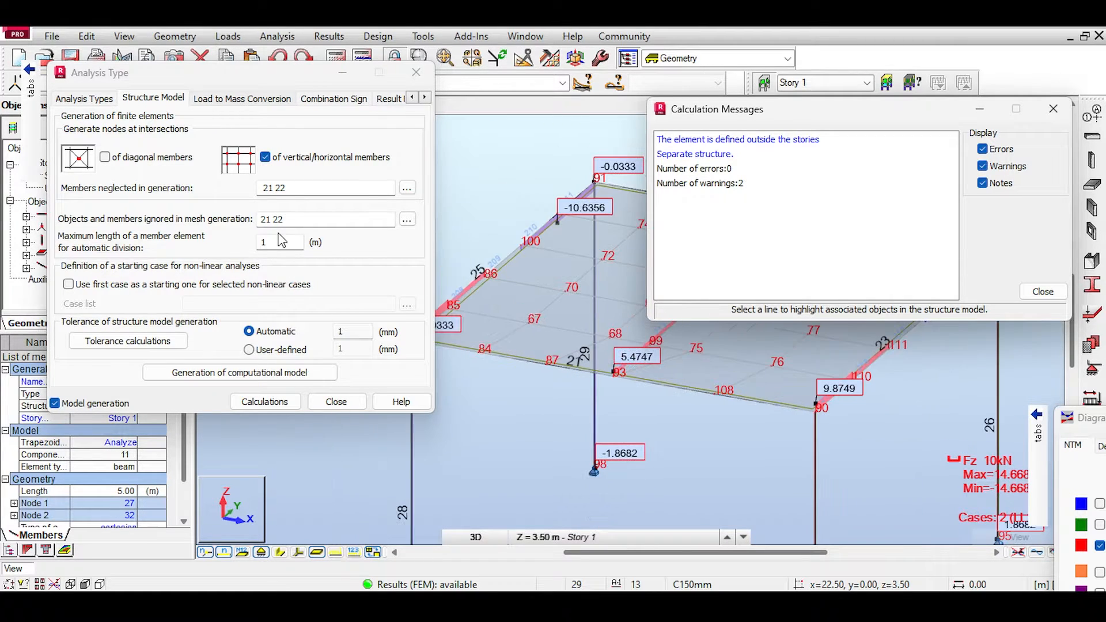
pyautogui.moveTo(452, 322); pyautogui.dragTo(488, 323, button='middle')
pyautogui.scroll(-1, 505, 326)
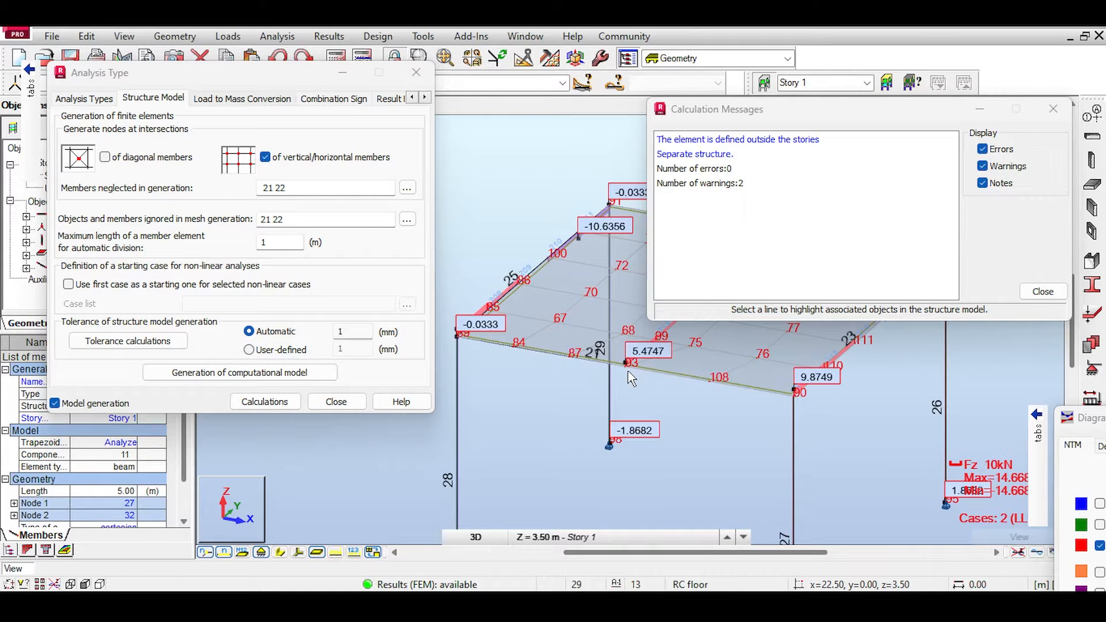
pyautogui.scroll(-5, 634, 372)
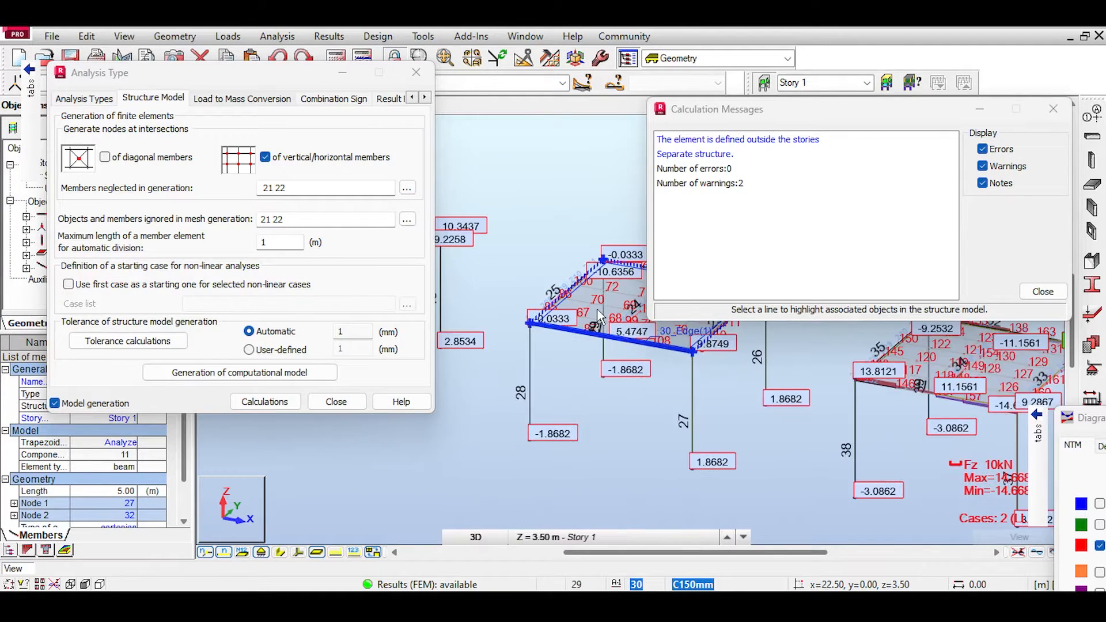
pyautogui.scroll(5, 612, 282)
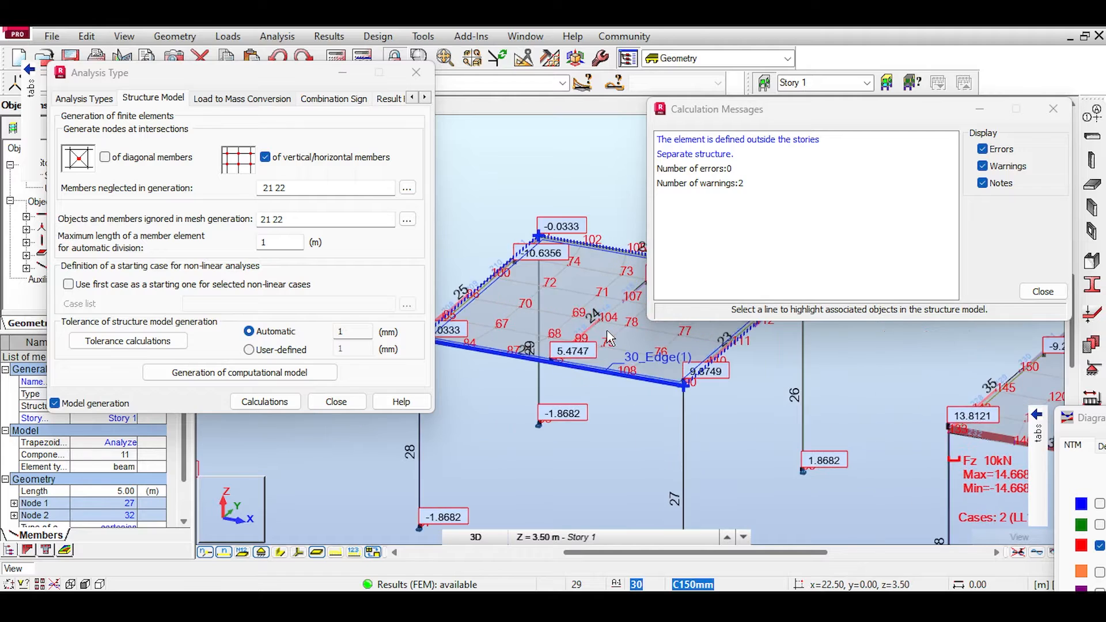
pyautogui.moveTo(1096, 423); pyautogui.dragTo(874, 223)
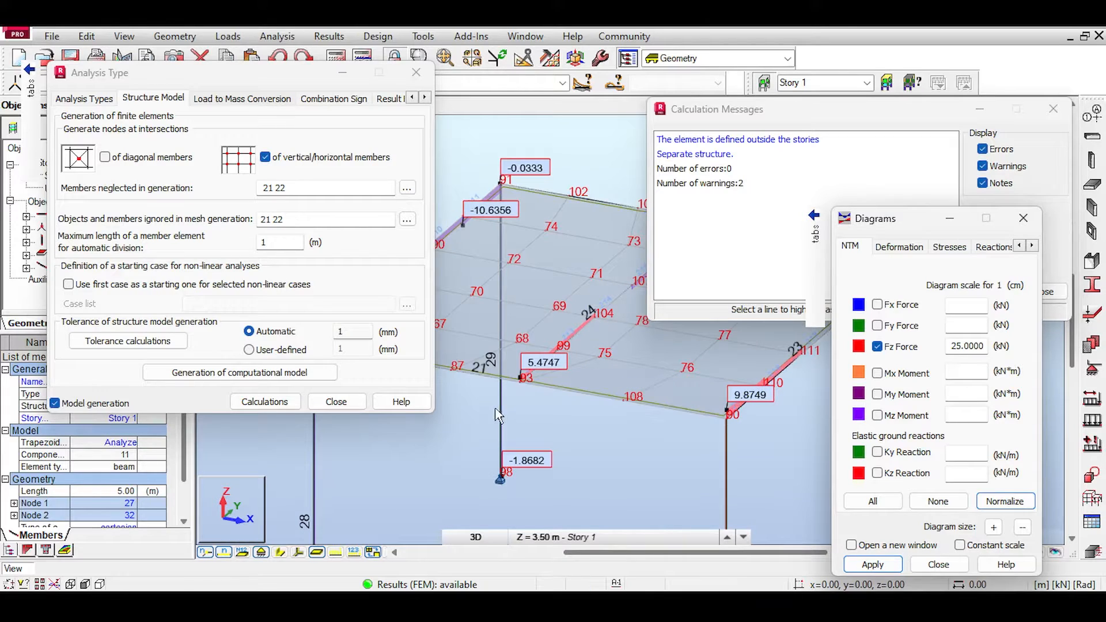
pyautogui.moveTo(534, 348); pyautogui.dragTo(563, 357, button='middle')
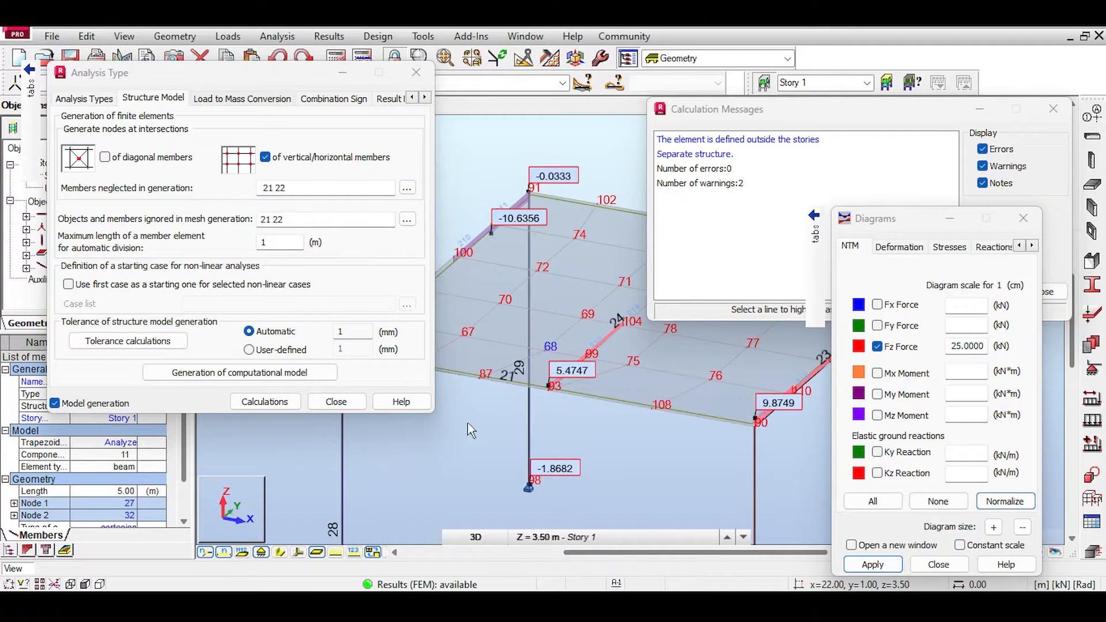
# Step: Display the section shapes, select the third frame's front beam to examine where the middle beam meets it, and hide the shapes again
pyautogui.click(280, 552)
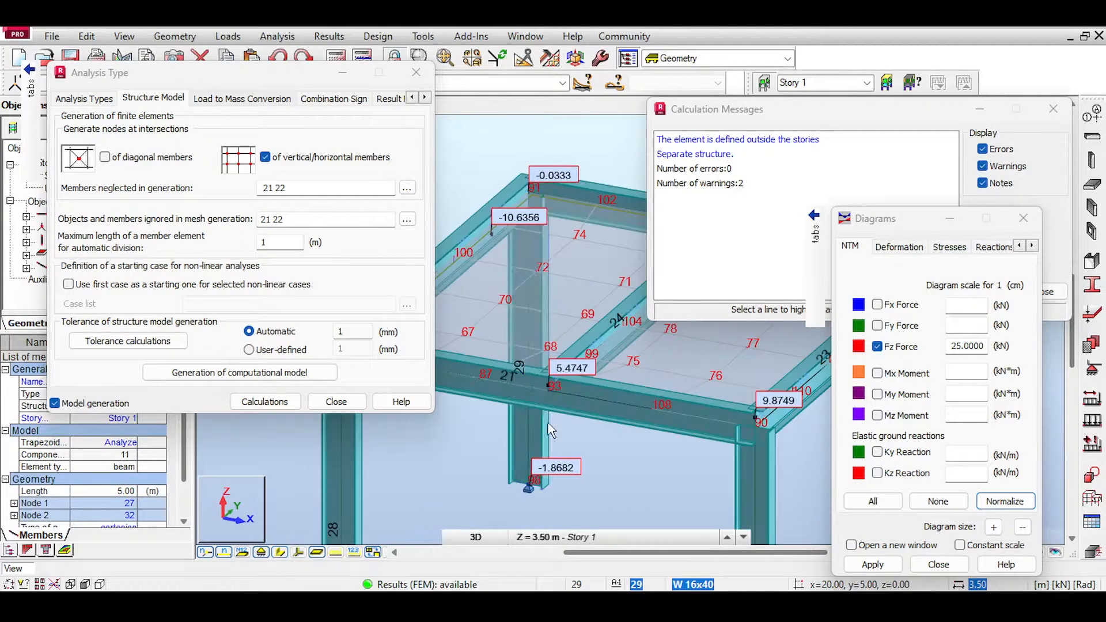
pyautogui.moveTo(562, 296); pyautogui.dragTo(560, 366, button='middle')
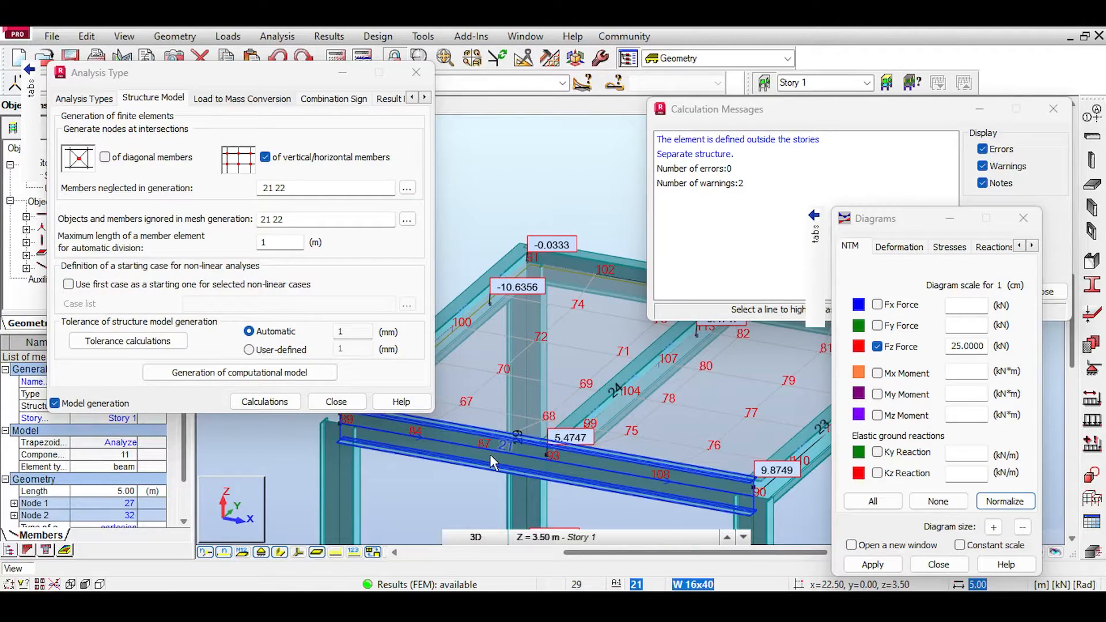
pyautogui.click(490, 455)
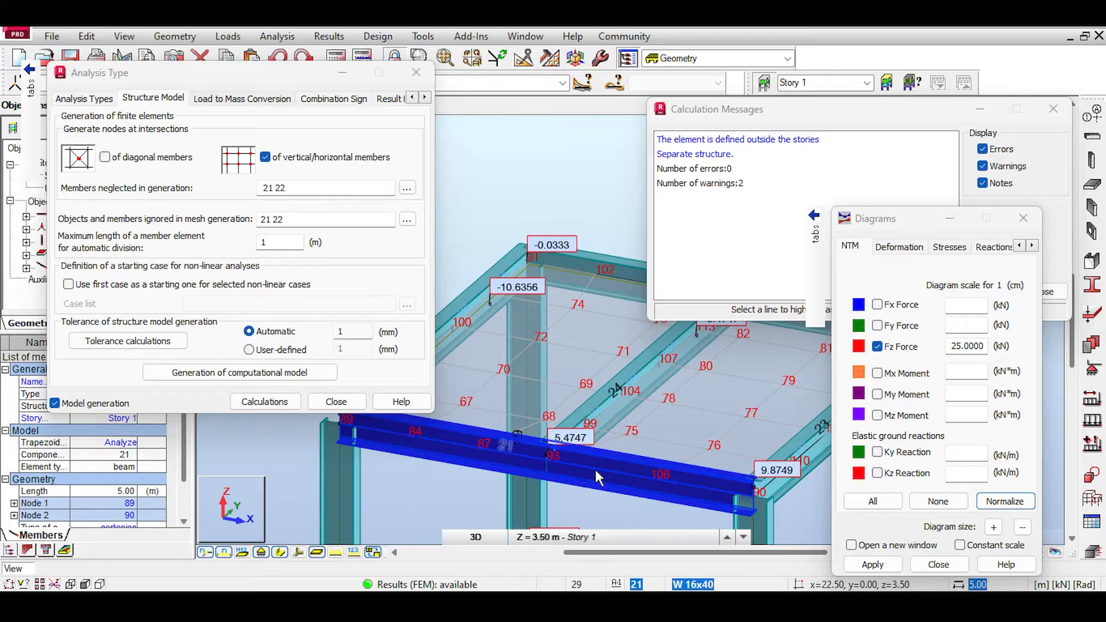
pyautogui.scroll(2, 589, 467)
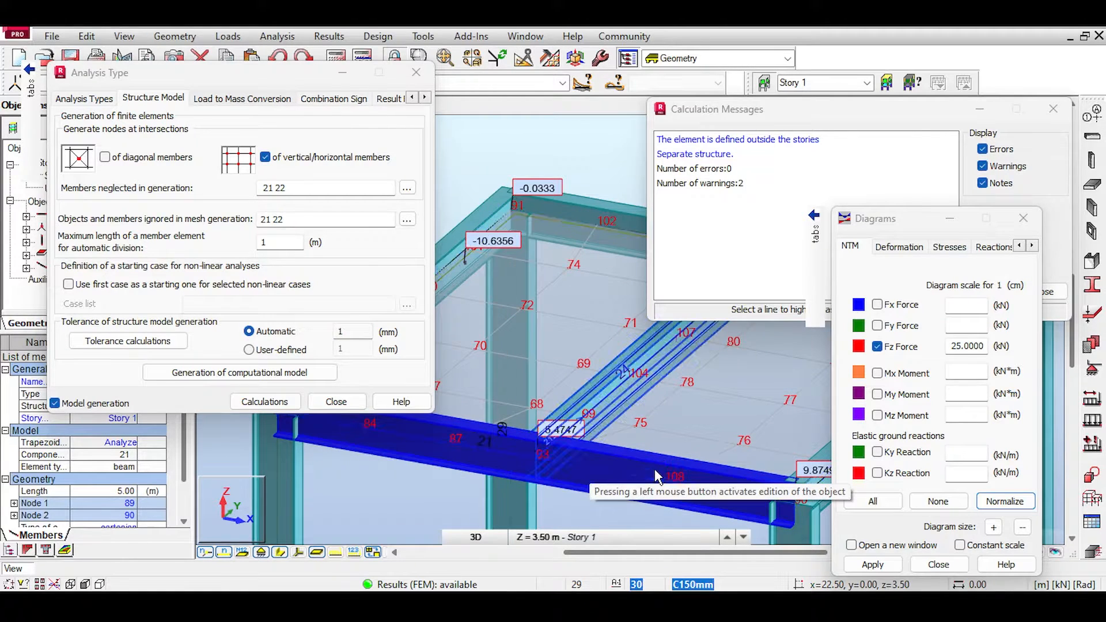
pyautogui.click(281, 554)
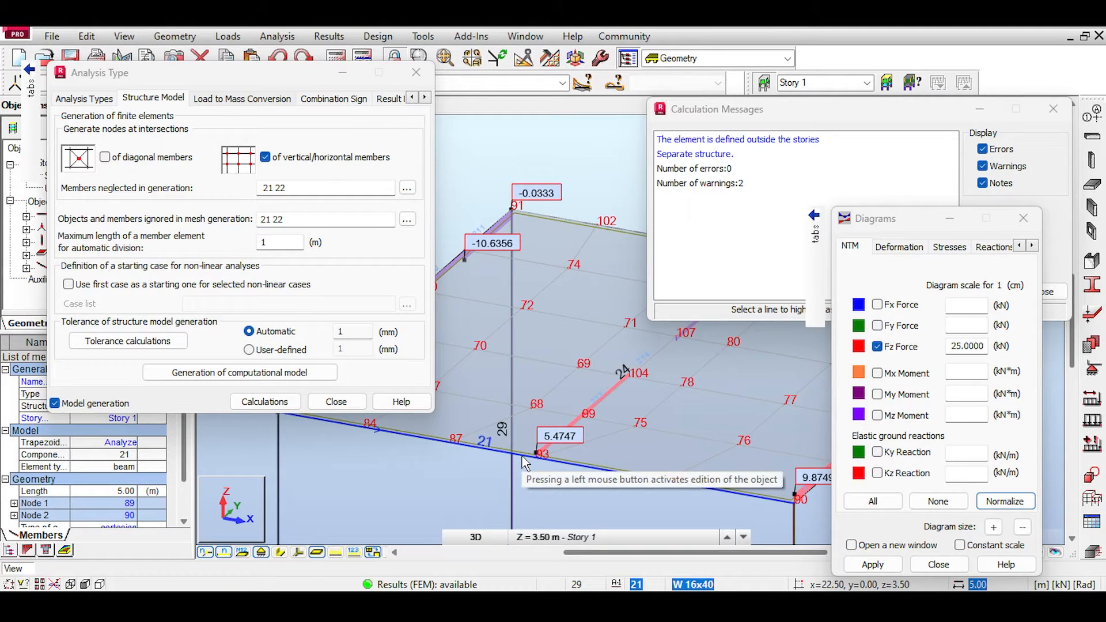
# Step: Inspect the third frame's front beam from end to end, checking its nodes and shear diagram along the slab edge
pyautogui.scroll(-1, 576, 489)
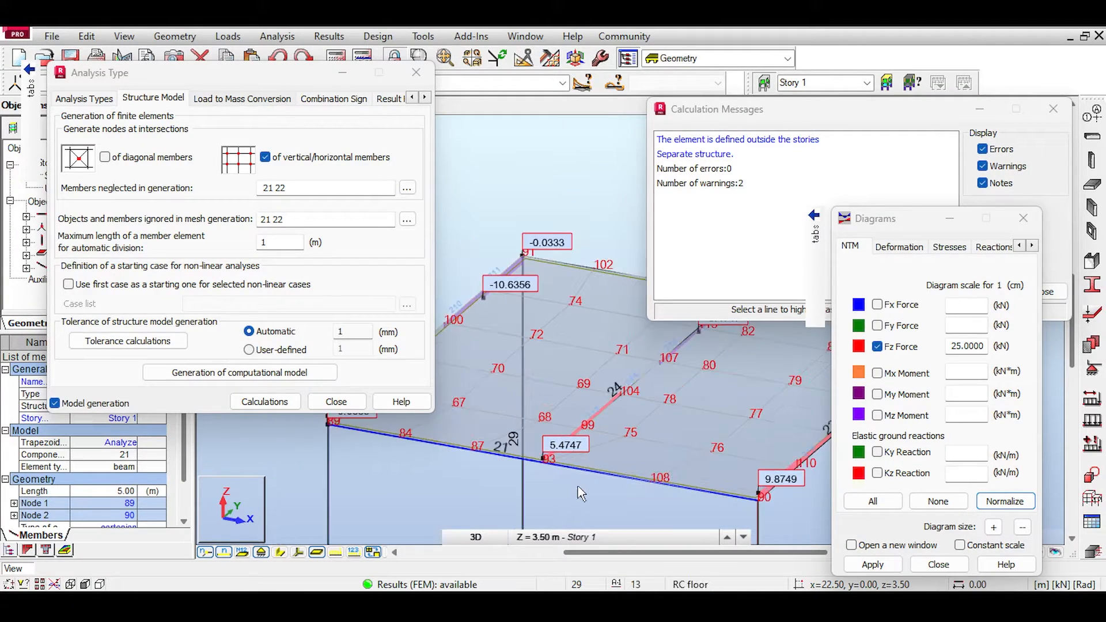
pyautogui.scroll(-4, 575, 476)
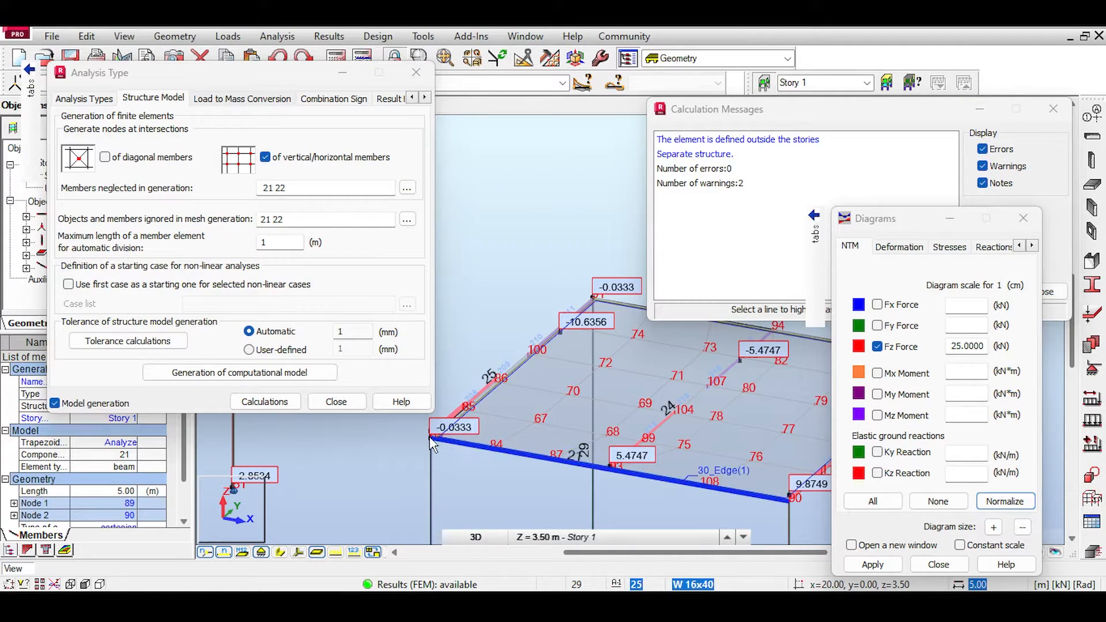
pyautogui.click(473, 436)
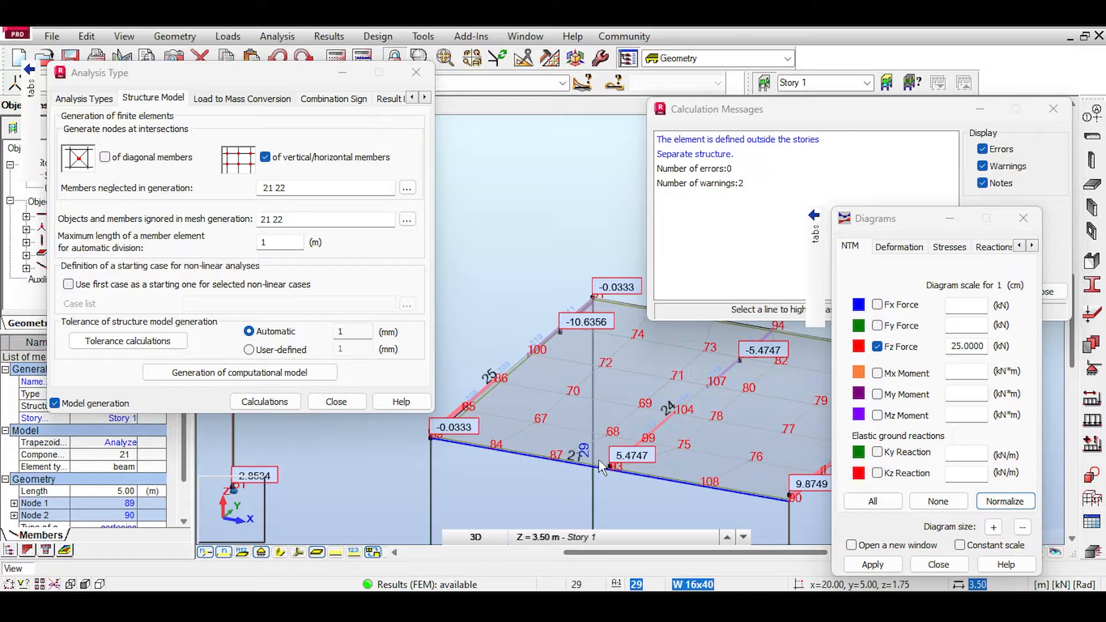
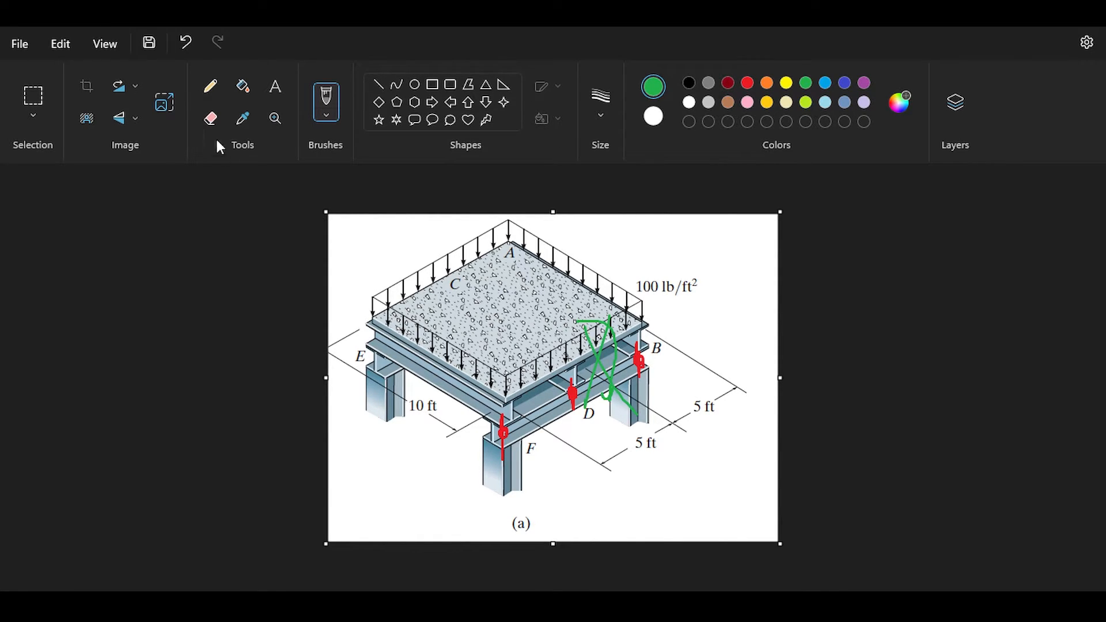
# Step: Return to Robot Structural Analysis, dismiss the calculation messages and delete the third frame's full-length front and rear main beams, members 21 and 22
pyautogui.click(181, 47)
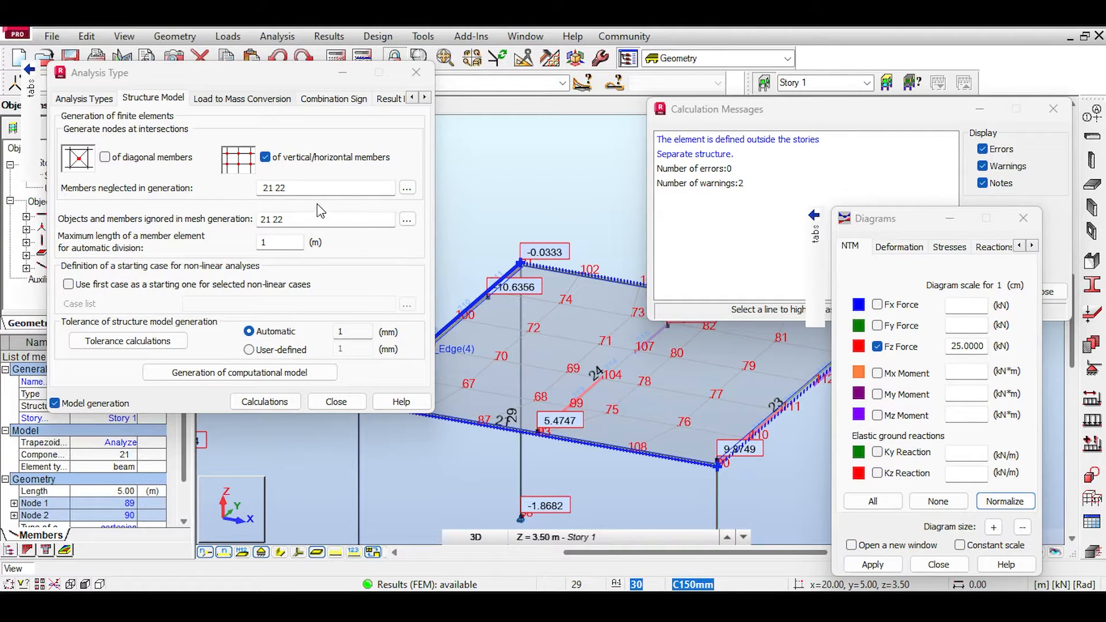
pyautogui.click(1053, 109)
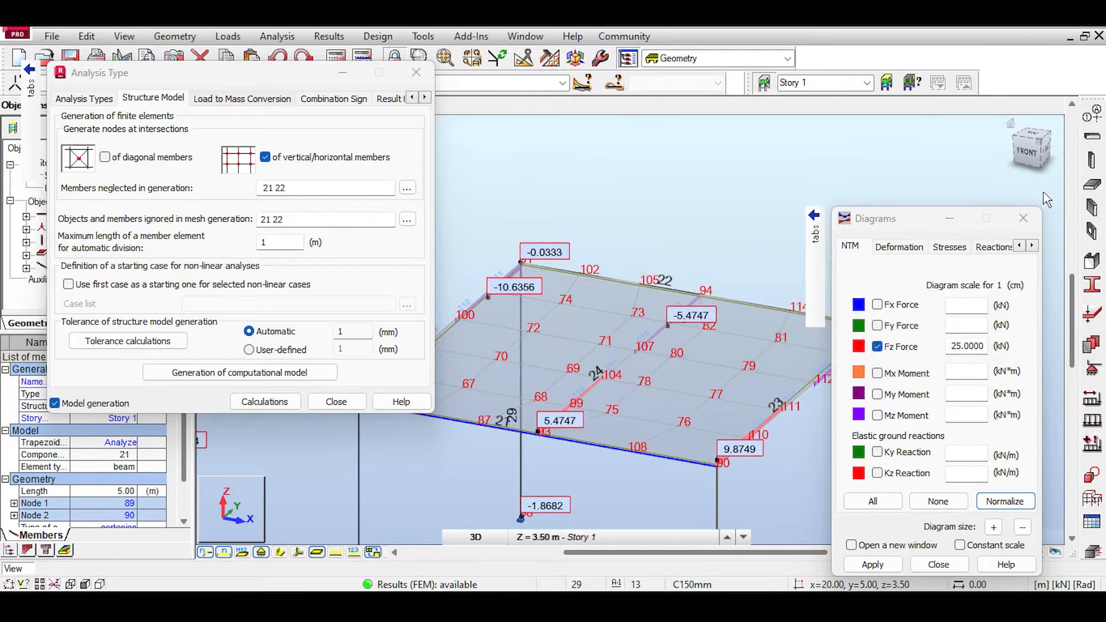
pyautogui.click(616, 459)
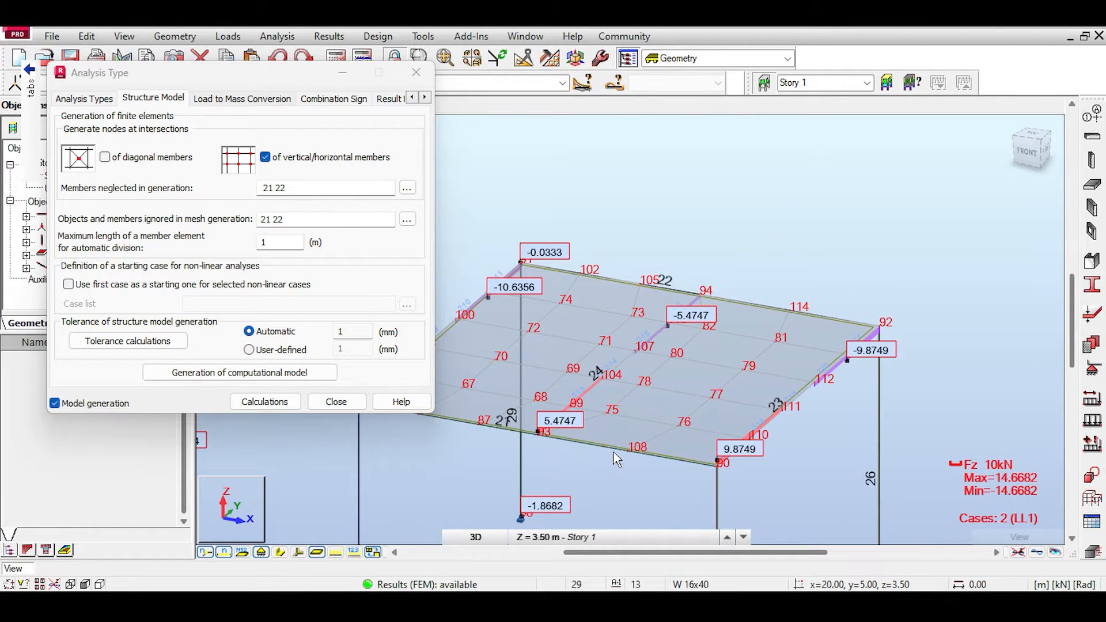
pyautogui.click(616, 457)
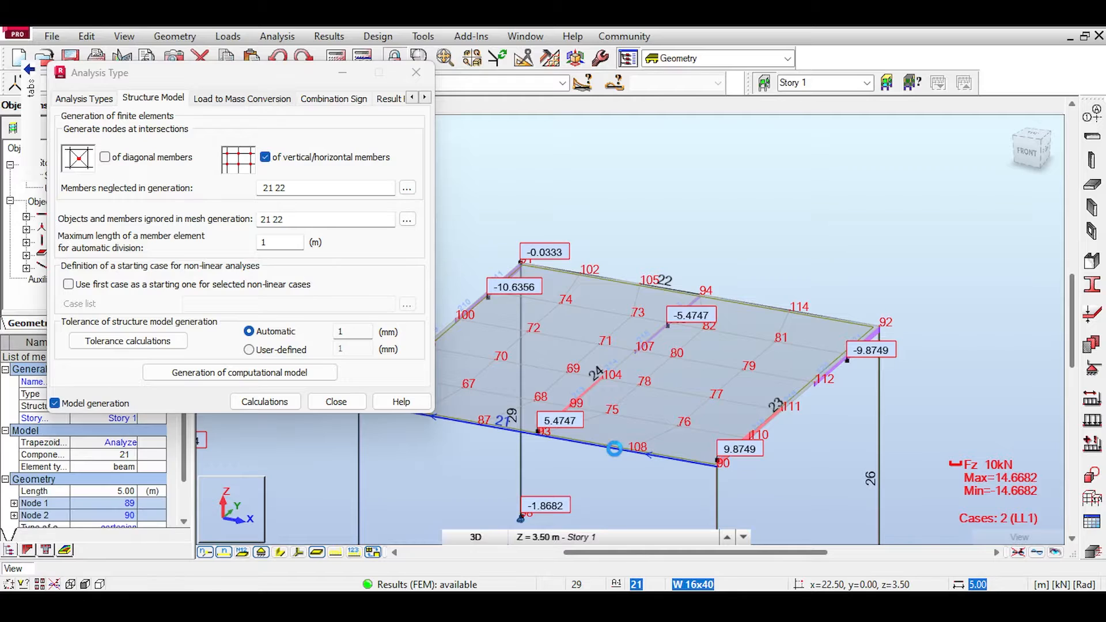
pyautogui.press('Delete')
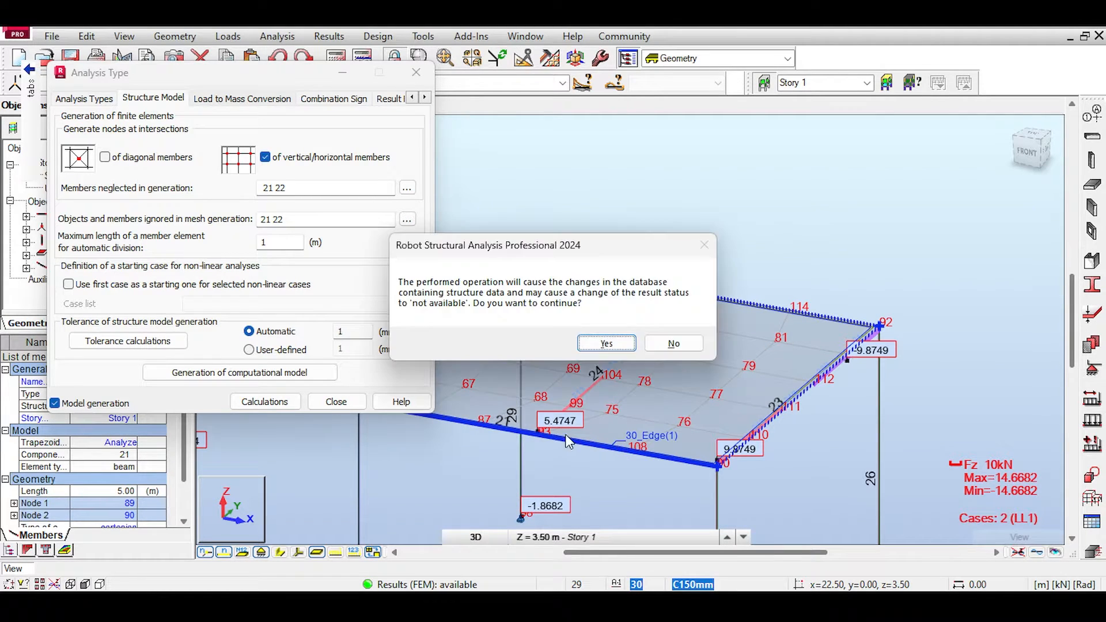
pyautogui.click(606, 346)
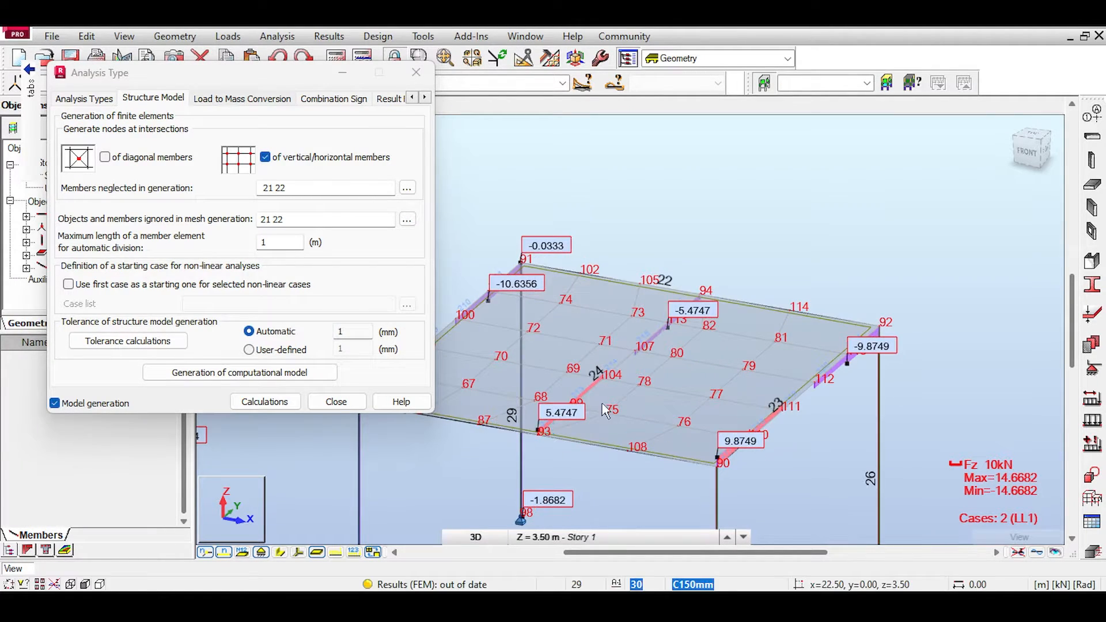
pyautogui.click(756, 308)
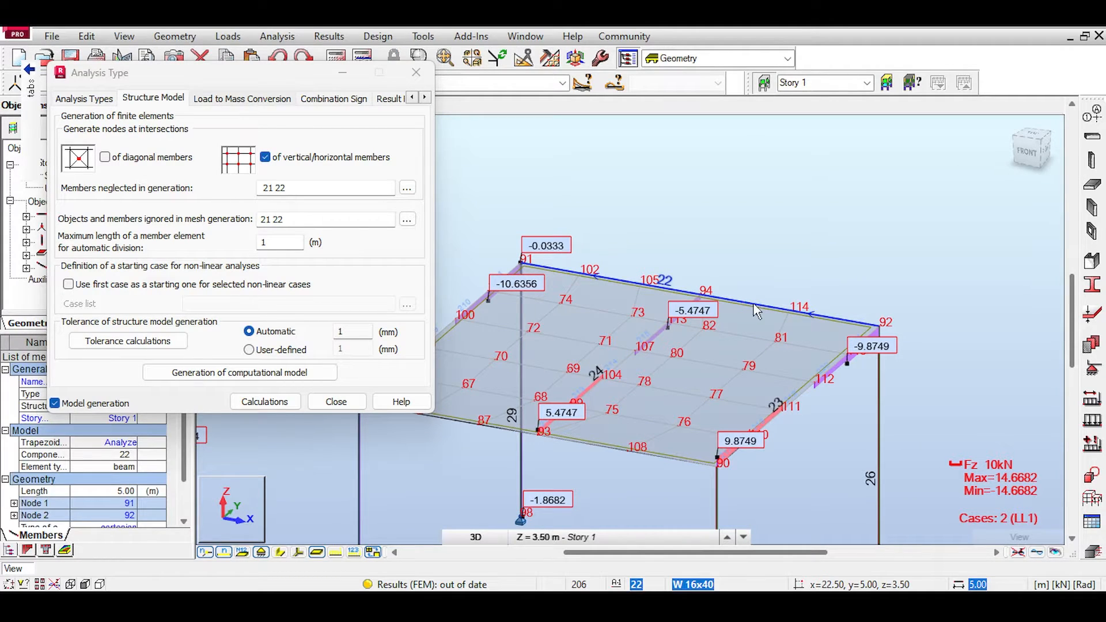
pyautogui.click(750, 256)
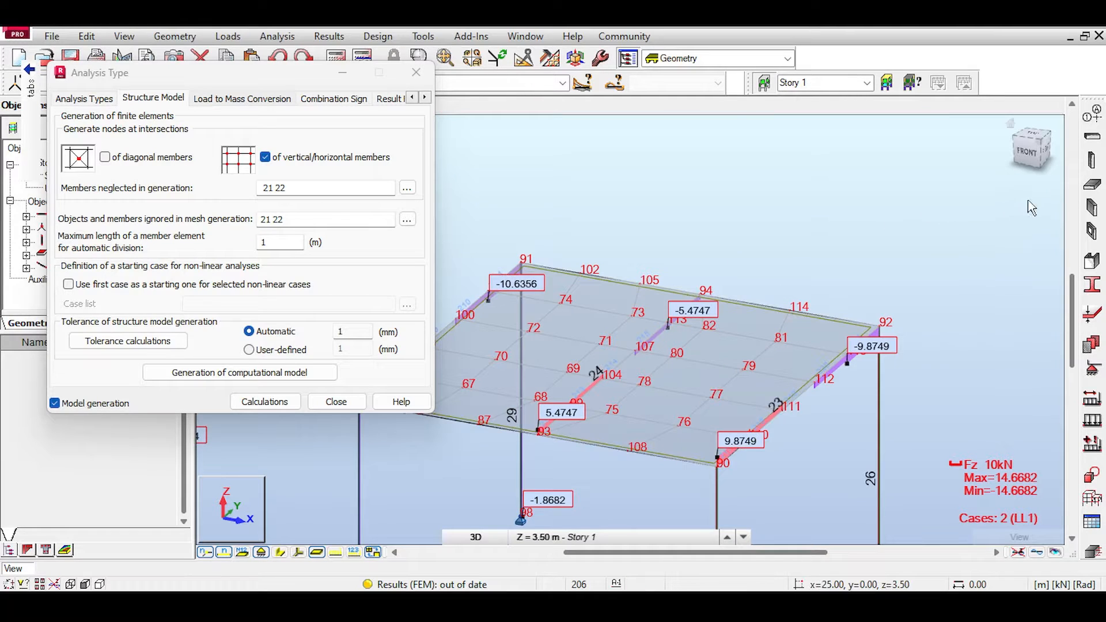
# Step: Start defining a steel beam with section W 16x40 and delete the finite element mesh of all panels
pyautogui.click(1092, 137)
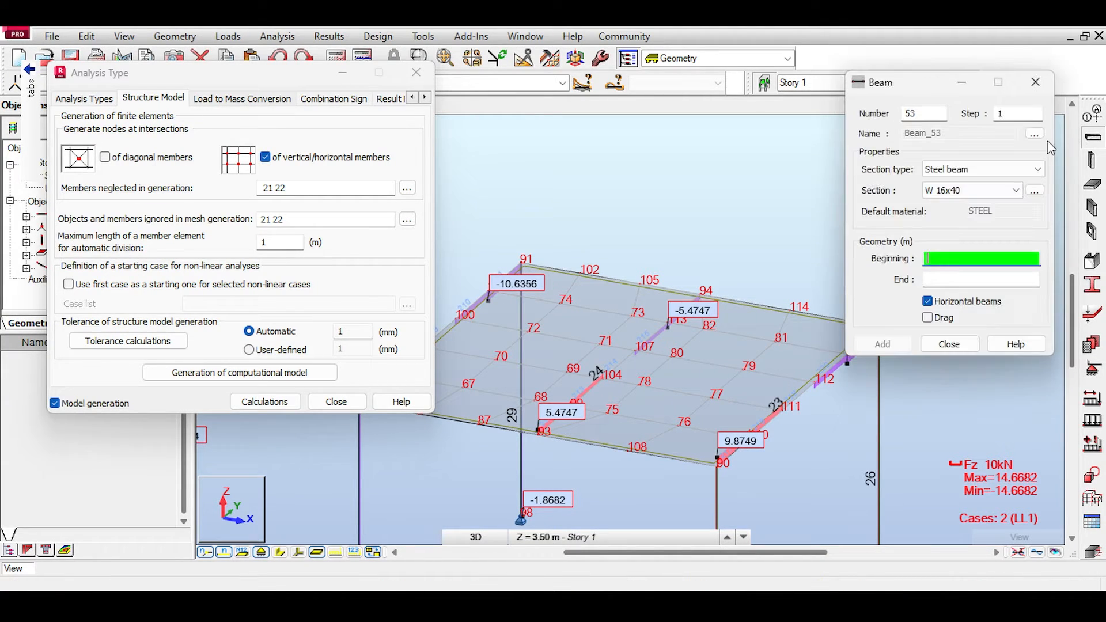
pyautogui.moveTo(488, 329); pyautogui.dragTo(645, 259, button='middle')
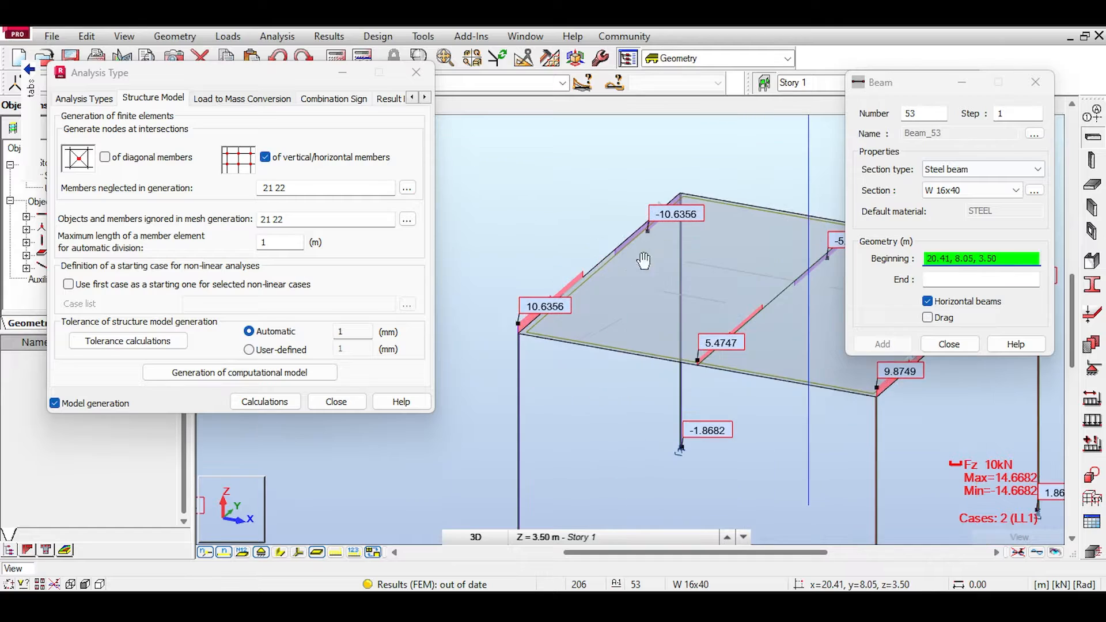
pyautogui.click(551, 58)
pyautogui.click(534, 93)
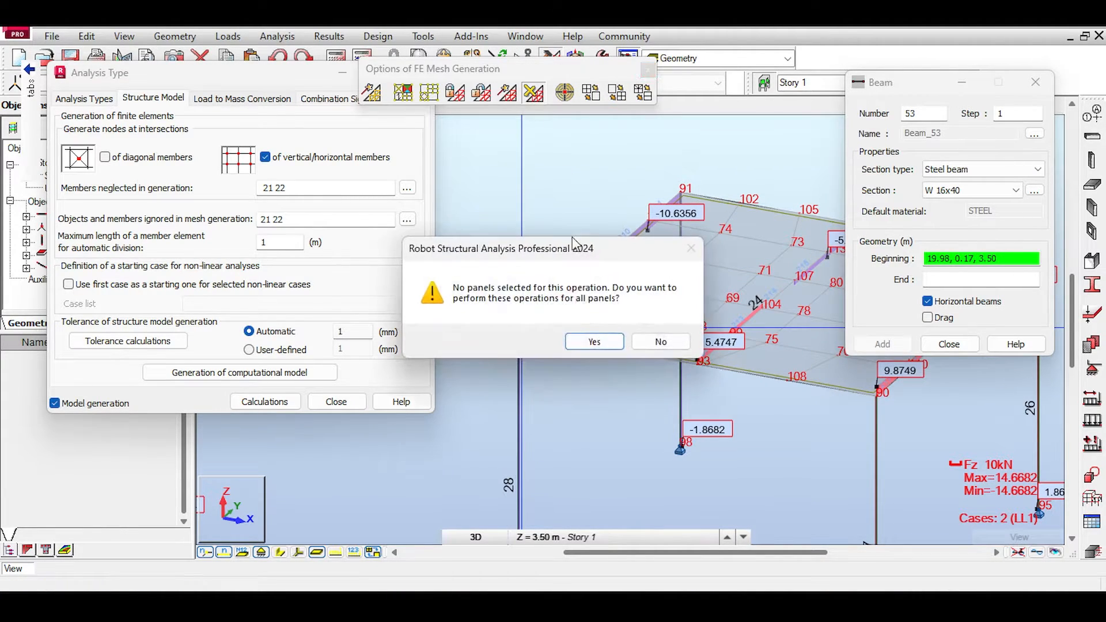
pyautogui.click(589, 340)
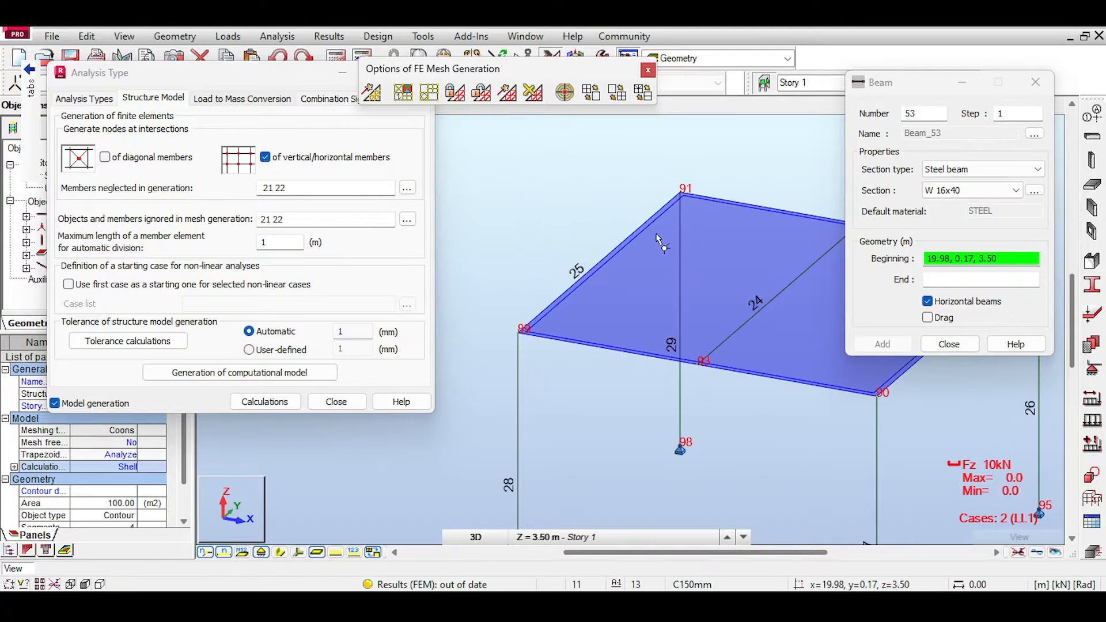
# Step: Model the third frame's front beam as two W 16x40 segments, from 20.00, 0.00, 3.50 through 22.50, 0.00, 3.50 to 25.00, 0.00, 3.50
pyautogui.click(989, 259)
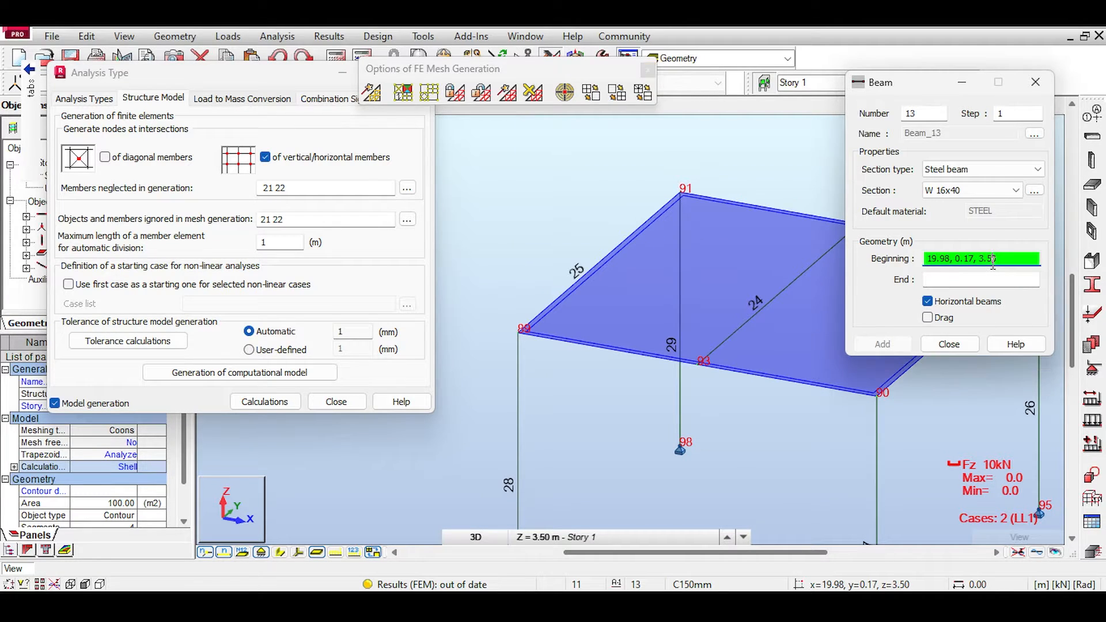
pyautogui.click(520, 333)
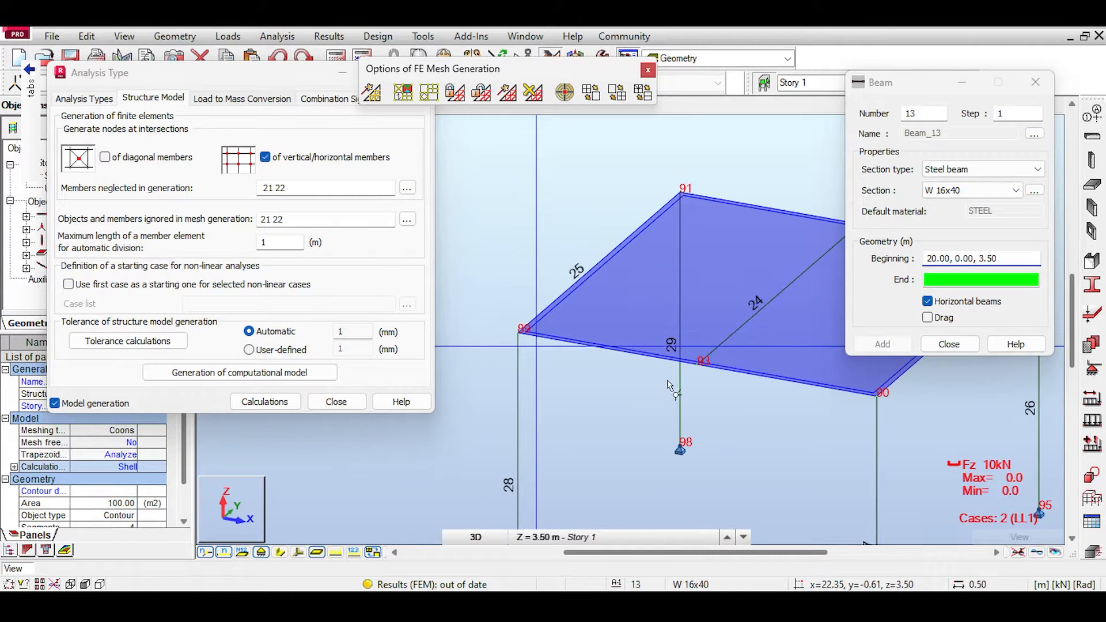
pyautogui.click(699, 366)
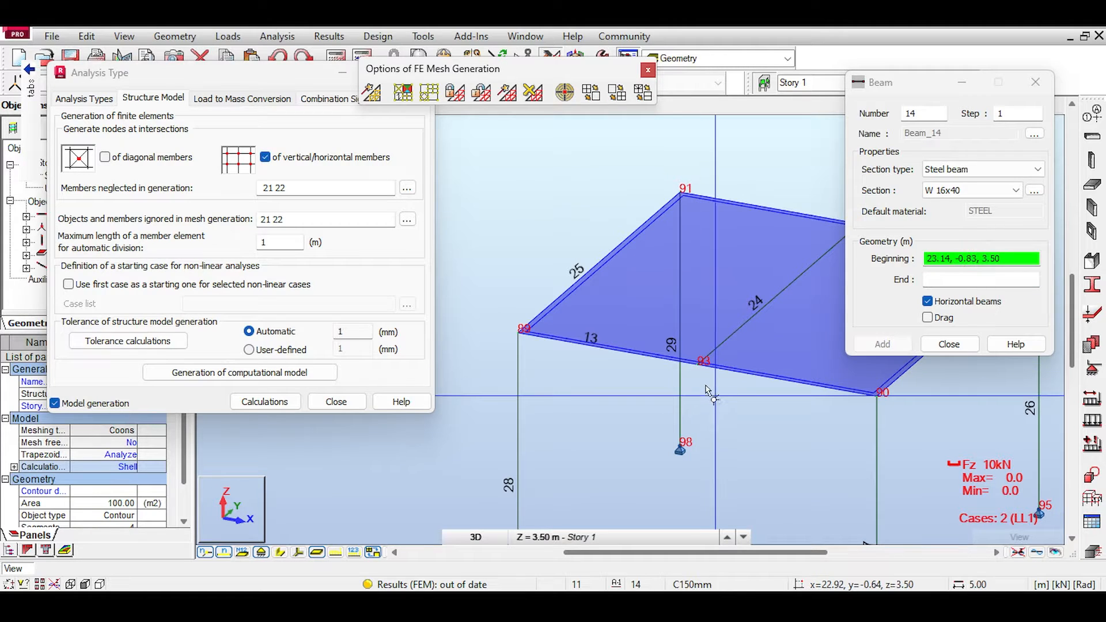
pyautogui.click(699, 367)
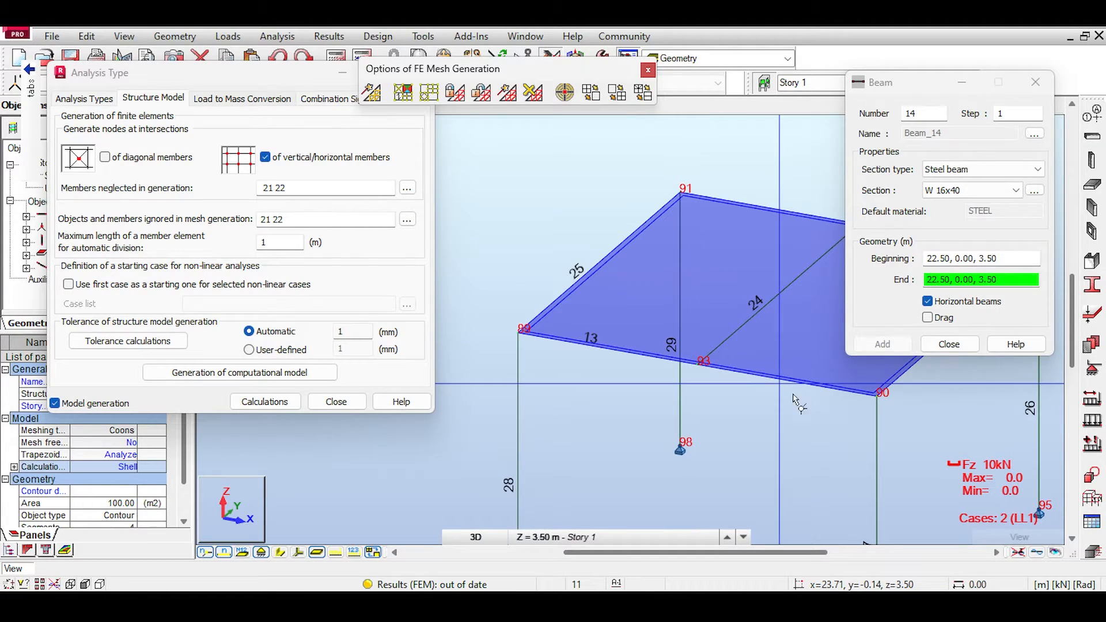
pyautogui.click(876, 397)
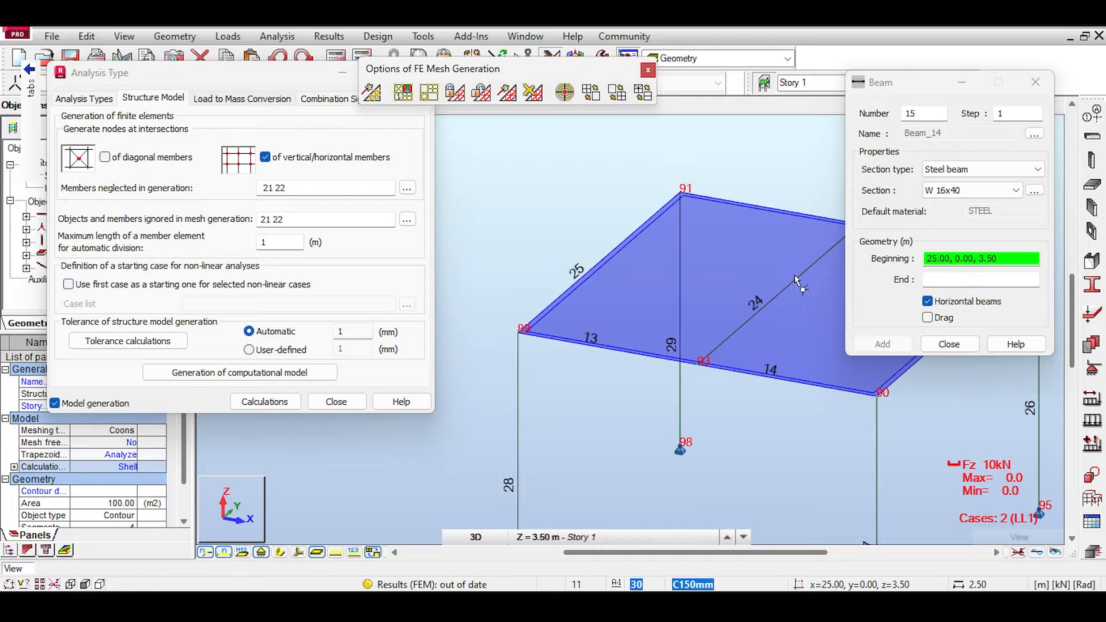
# Step: Model the third frame's rear beam as two W 16x40 segments, from 20.00, 5.00, 3.50 through 22.50, 5.00, 3.50 to 25.00, 5.00, 3.50
pyautogui.moveTo(746, 246); pyautogui.dragTo(658, 258, button='middle')
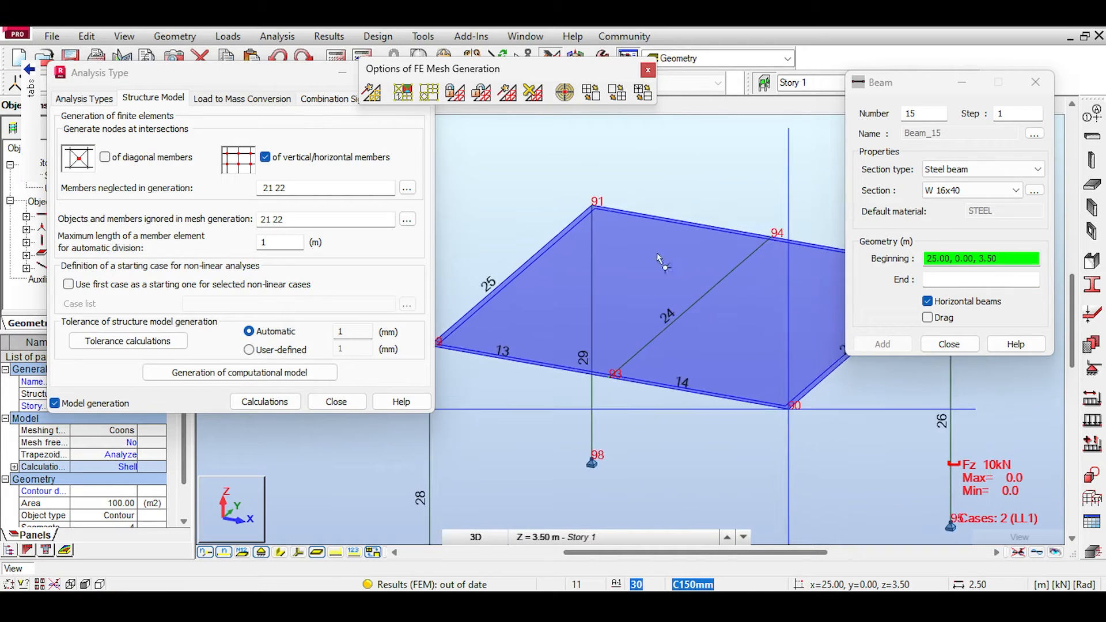
pyautogui.click(597, 209)
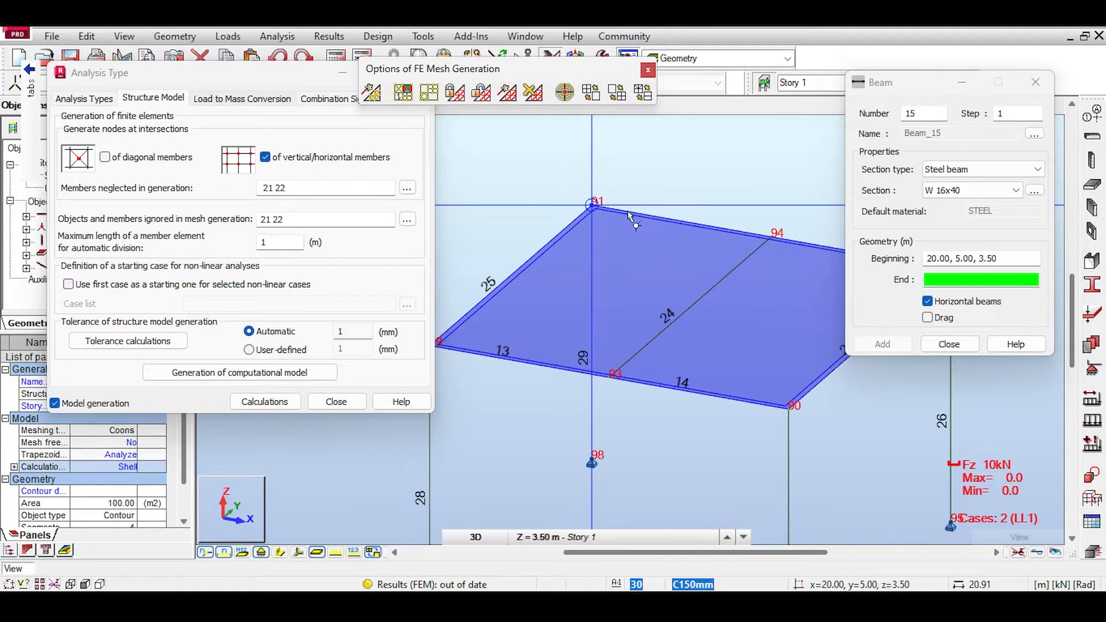
pyautogui.click(768, 238)
pyautogui.moveTo(753, 207); pyautogui.dragTo(639, 209, button='middle')
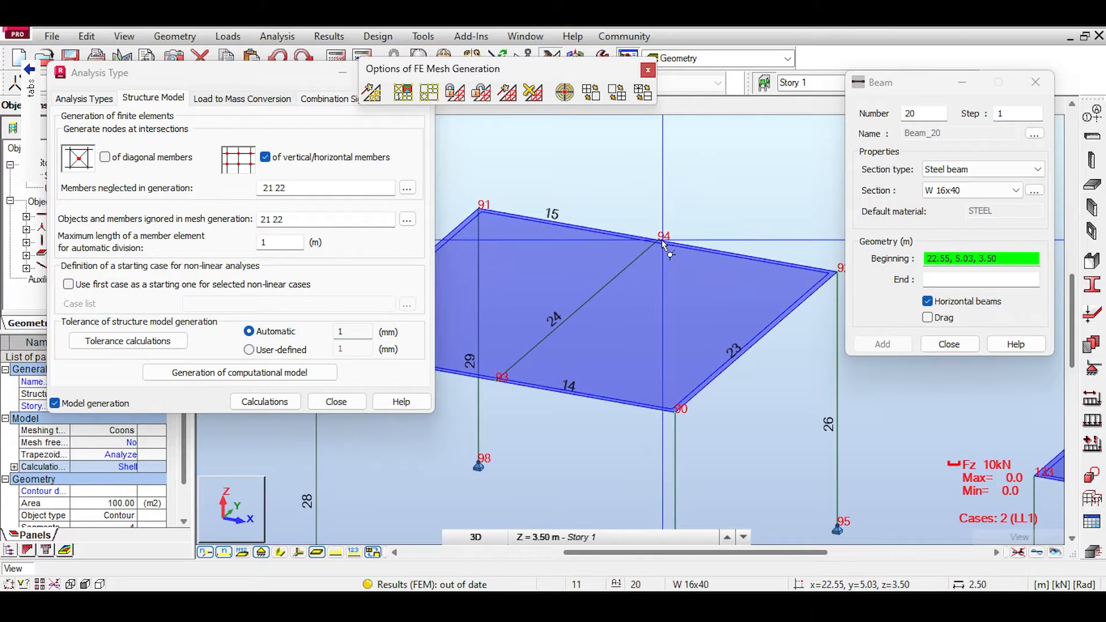
pyautogui.click(660, 242)
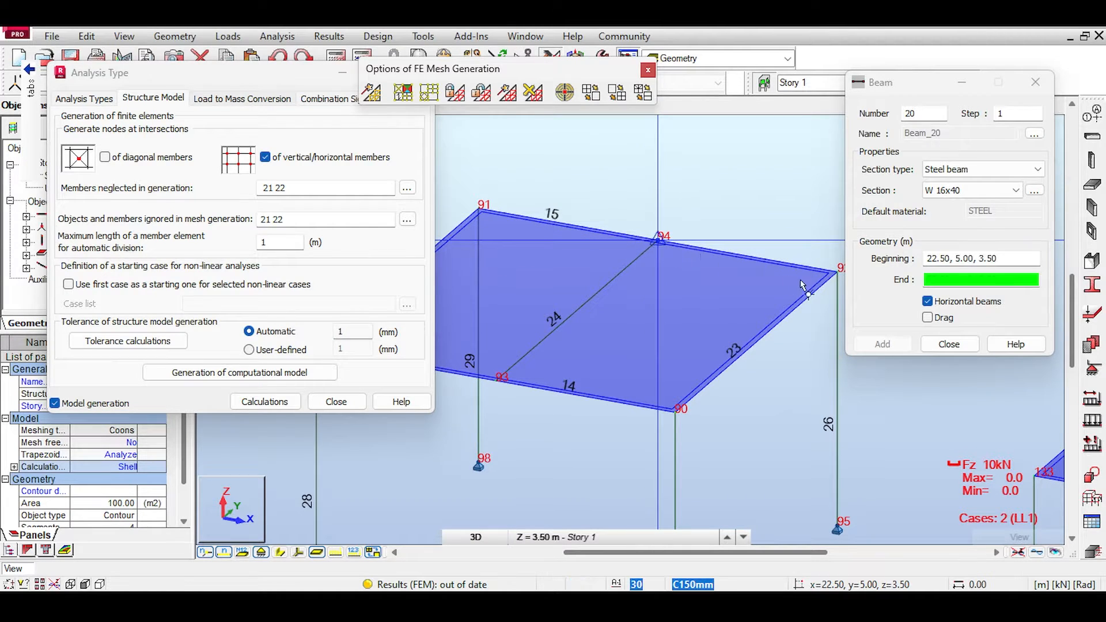
pyautogui.click(832, 277)
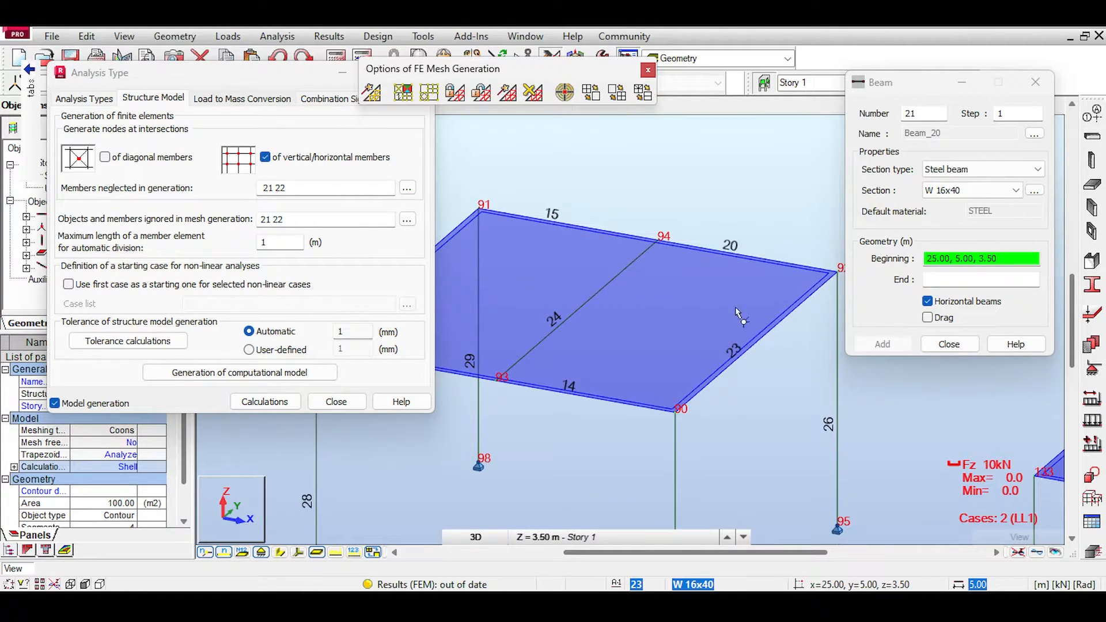
# Step: Clear the lists of members neglected in generation and ignored in mesh generation, finish beam definition and recalculate the model
pyautogui.click(339, 191)
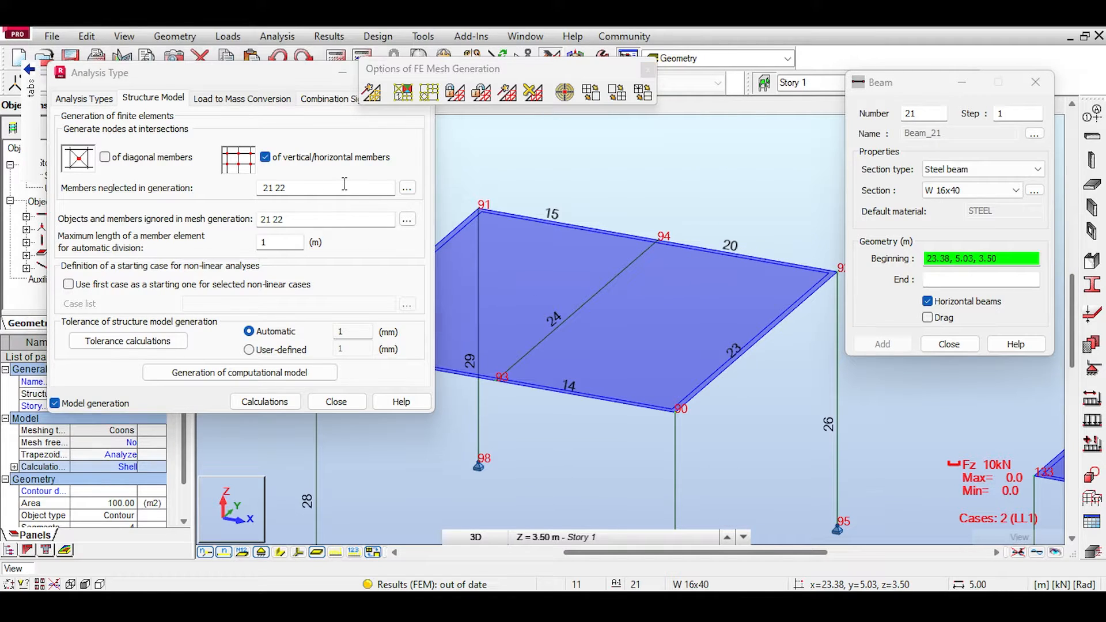
pyautogui.press('Delete')
pyautogui.tripleClick(324, 222)
pyautogui.press('Delete')
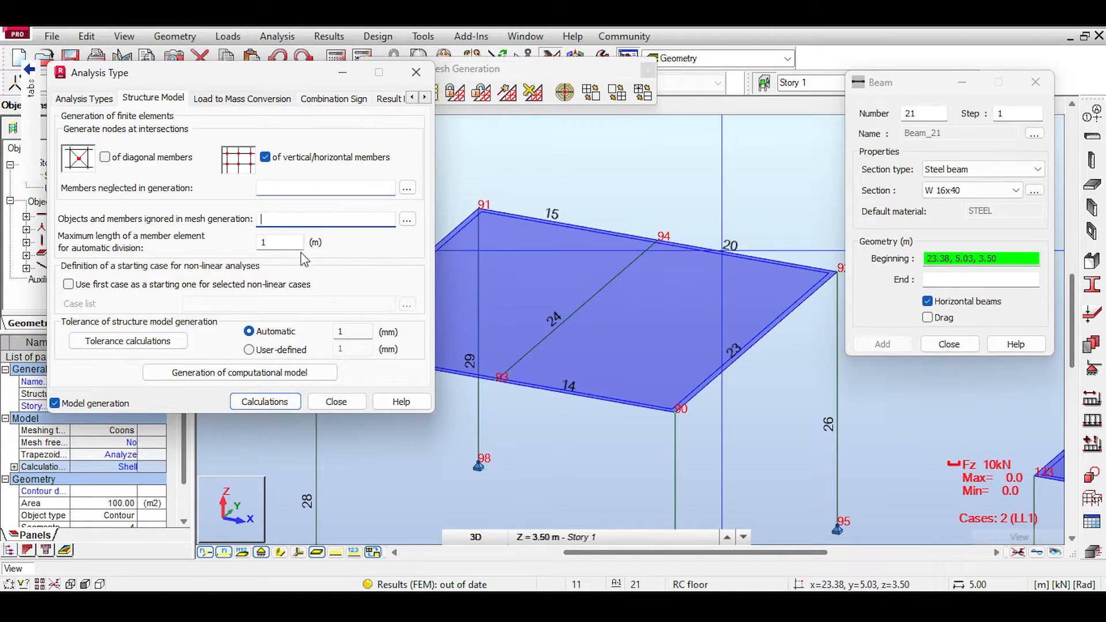
pyautogui.click(947, 344)
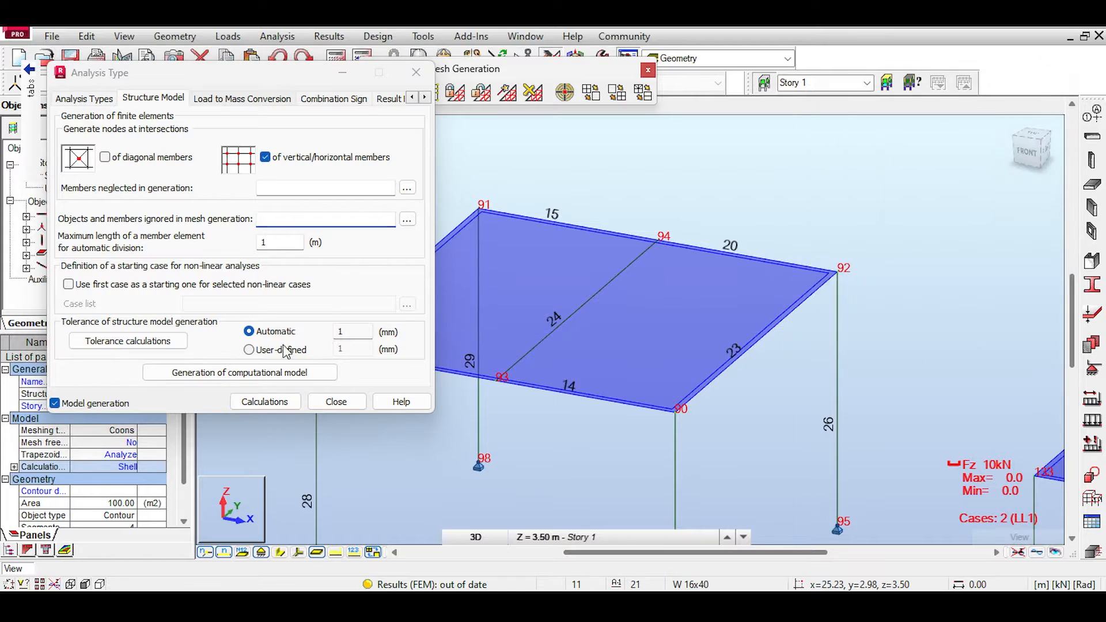
pyautogui.click(265, 402)
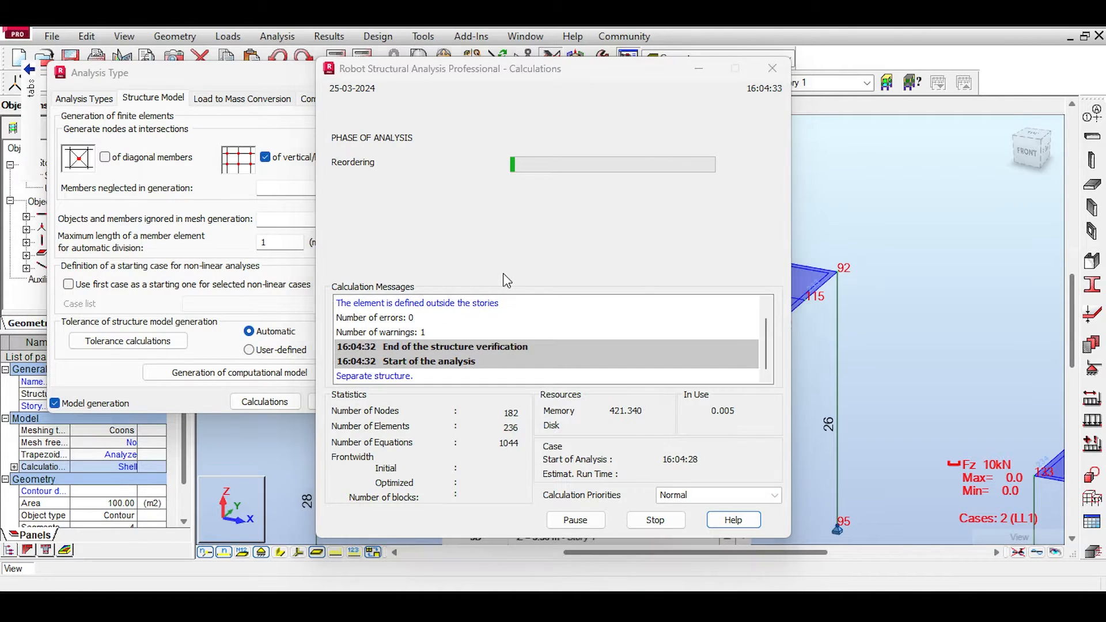
pyautogui.click(580, 366)
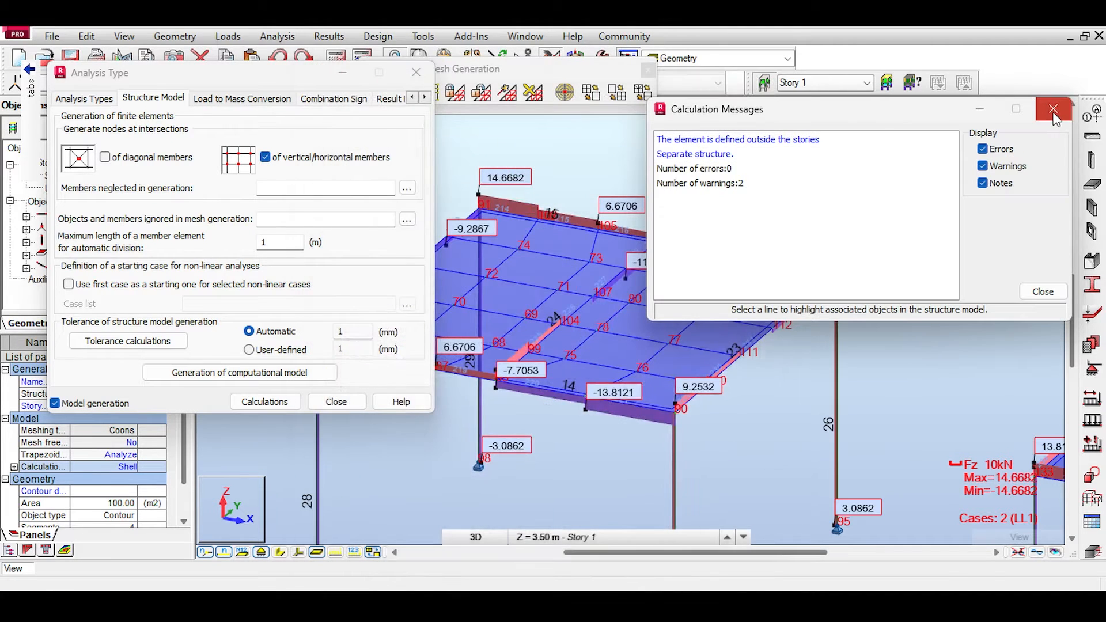
pyautogui.click(1053, 109)
# Step: Compare the Fz shear diagrams of the third frame's segmented main beams with those of the other frames
pyautogui.moveTo(723, 313); pyautogui.dragTo(929, 262, button='middle')
pyautogui.scroll(1, 675, 321)
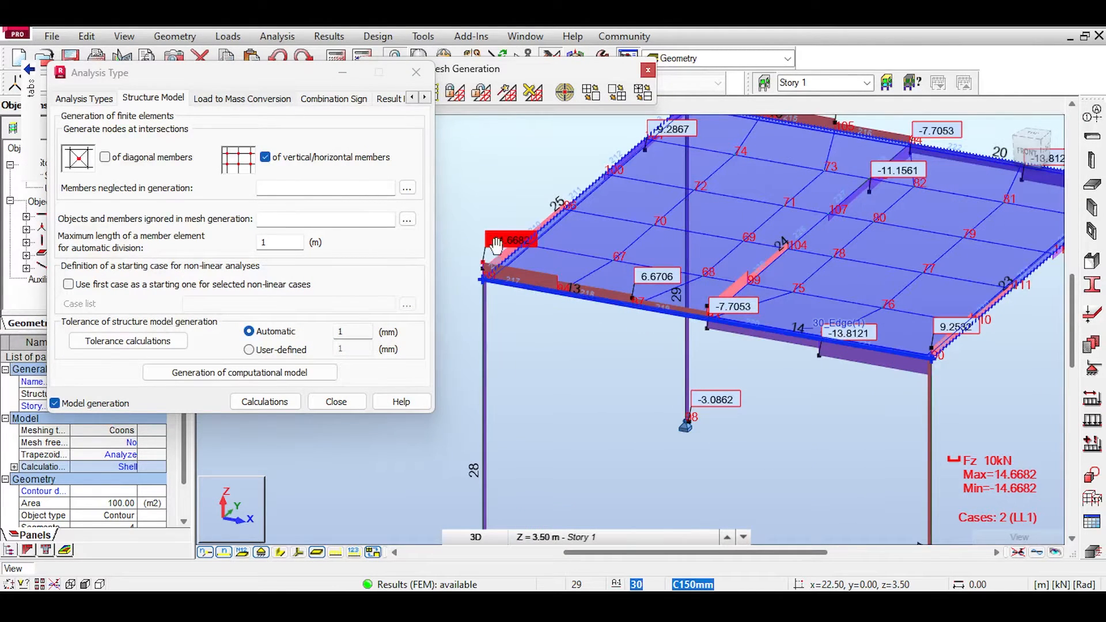
pyautogui.scroll(-4, 558, 276)
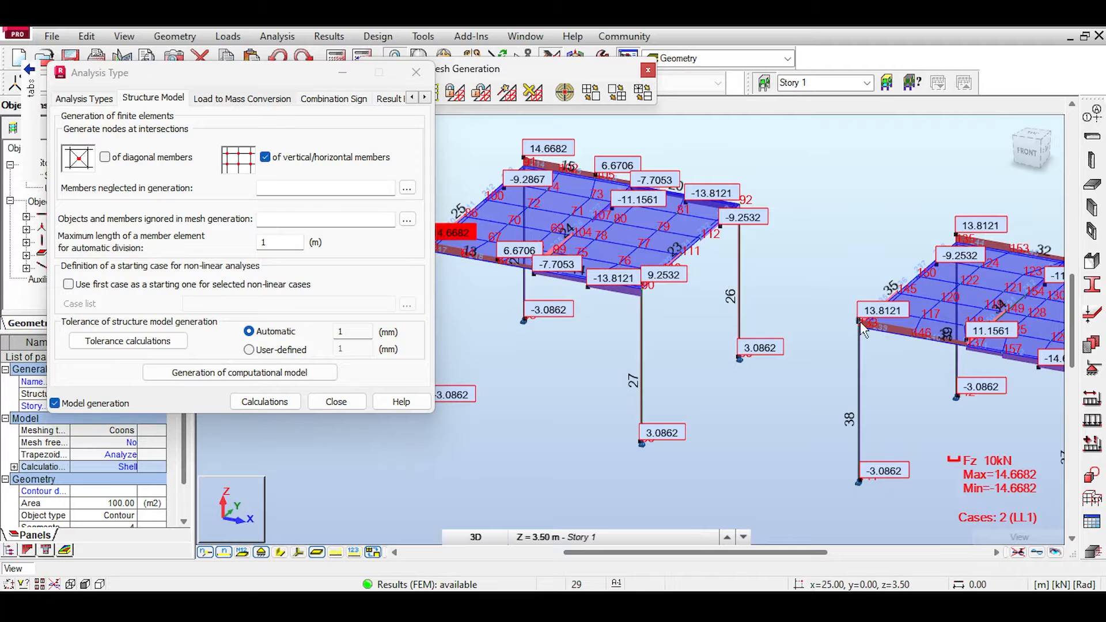
pyautogui.scroll(-1, 863, 327)
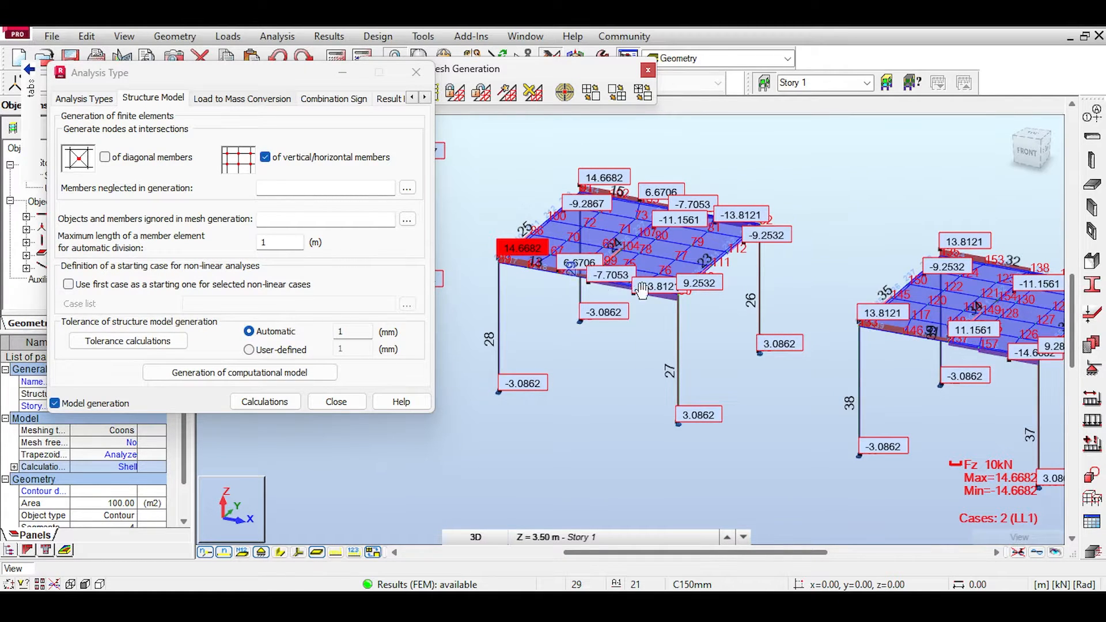
pyautogui.moveTo(641, 291); pyautogui.dragTo(897, 334, button='middle')
pyautogui.moveTo(696, 296); pyautogui.dragTo(869, 324, button='middle')
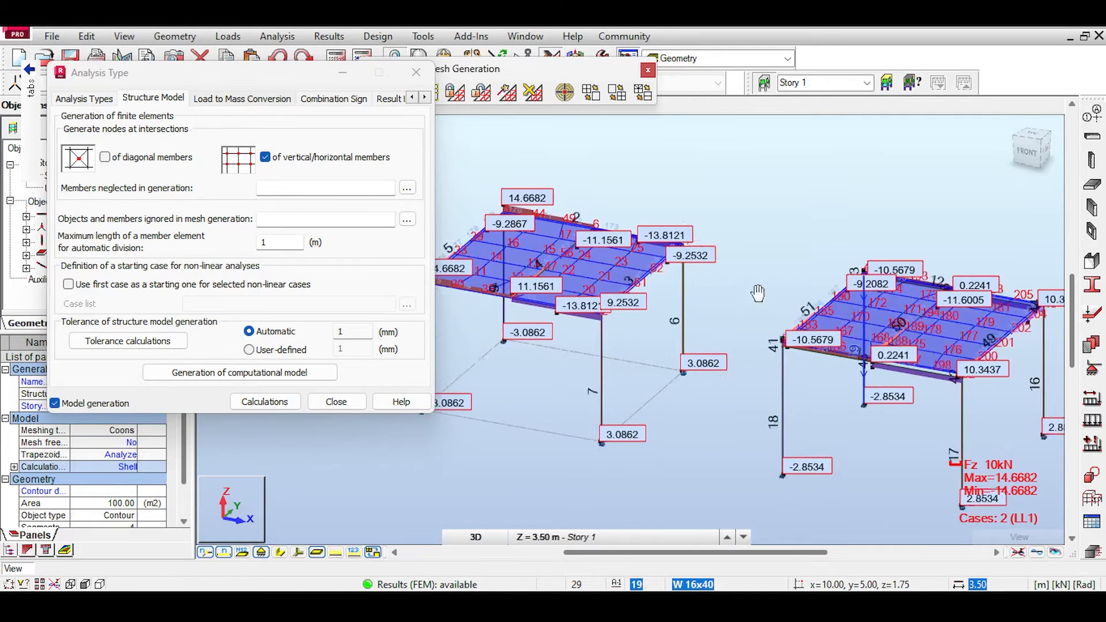
pyautogui.moveTo(757, 293); pyautogui.dragTo(509, 246, button='middle')
pyautogui.moveTo(892, 353); pyautogui.dragTo(806, 337, button='middle')
# Step: Examine the Fz shear diagram along the third frame's two front beam segments where the middle beam meets them
pyautogui.scroll(4, 806, 339)
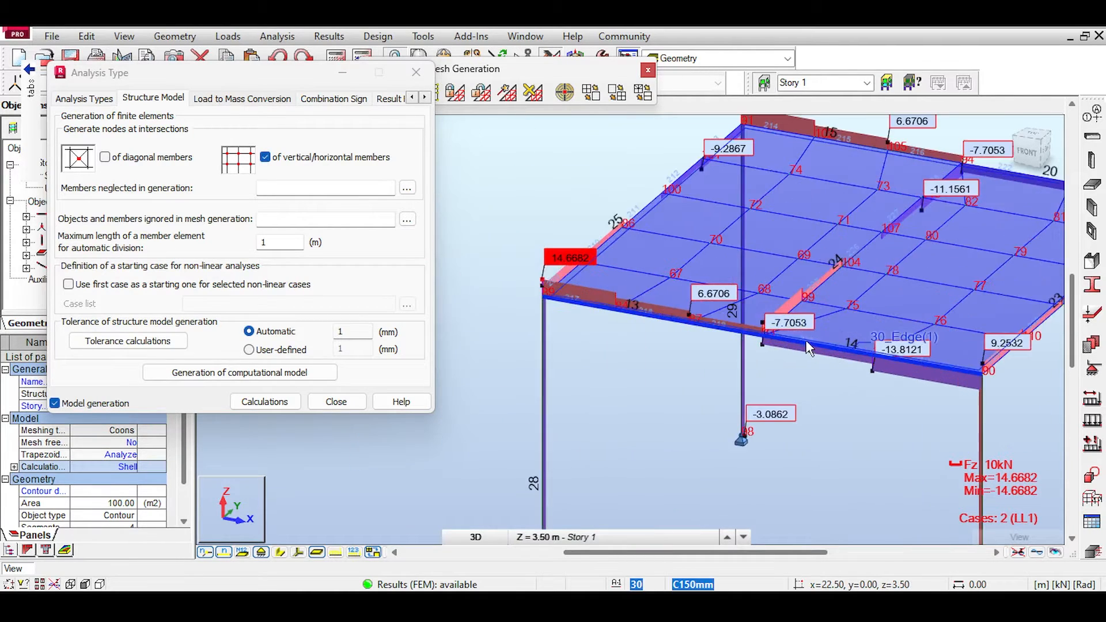
pyautogui.scroll(2, 807, 345)
pyautogui.scroll(1, 794, 339)
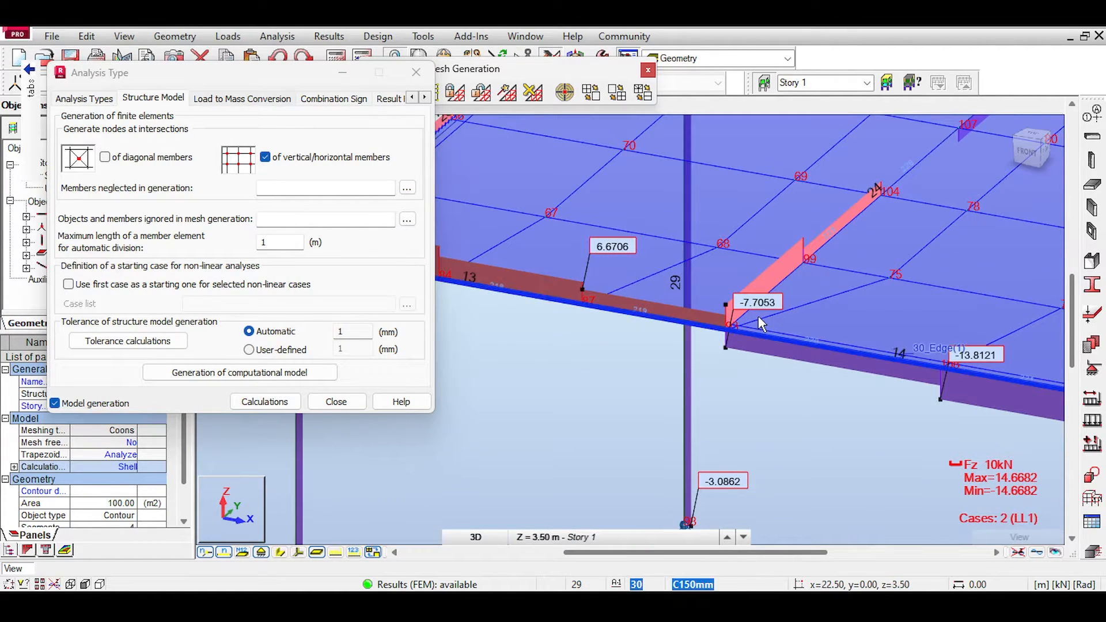
pyautogui.scroll(-3, 758, 316)
pyautogui.moveTo(789, 286); pyautogui.dragTo(703, 324, button='middle')
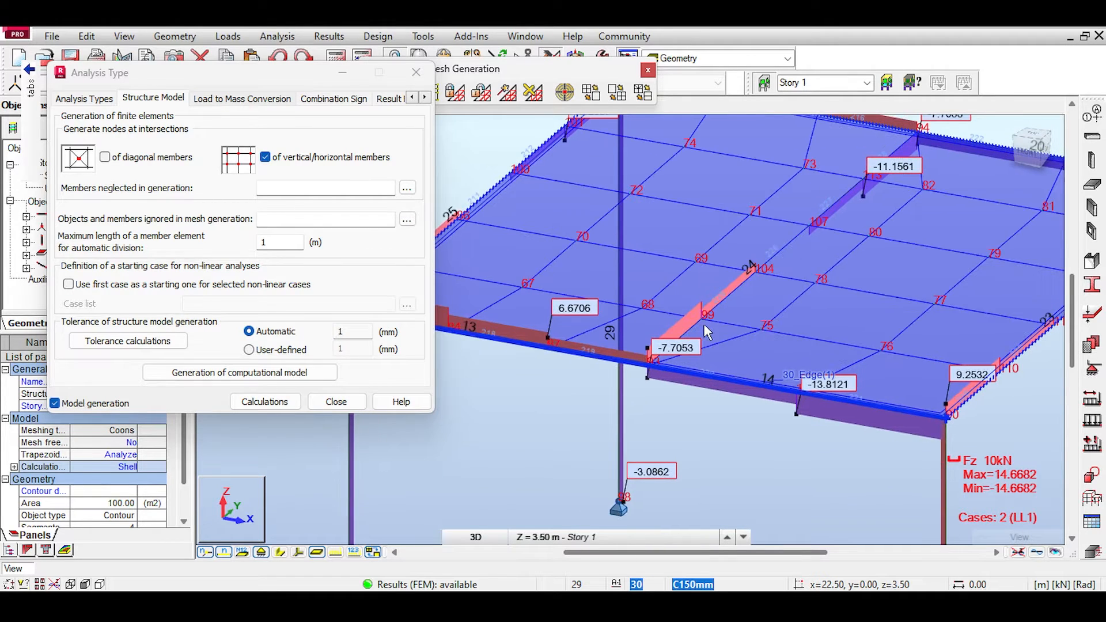
pyautogui.scroll(-1, 703, 324)
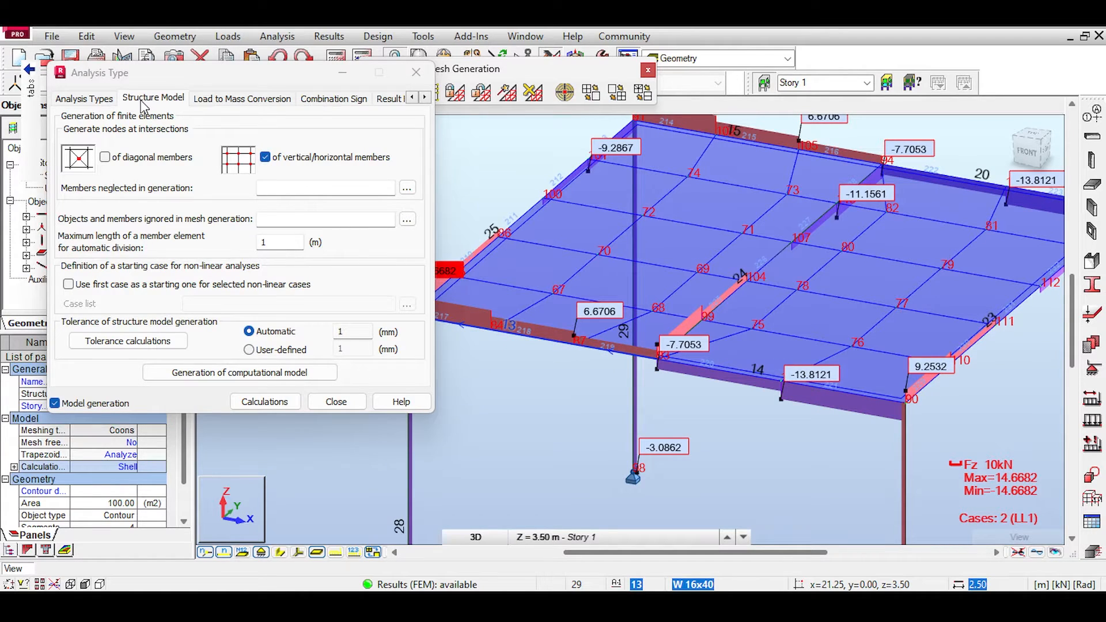
# Step: Enter 13to16 as members neglected in generation and as objects ignored in mesh generation, and recalculate the model, accepting the separate structure
pyautogui.click(268, 185)
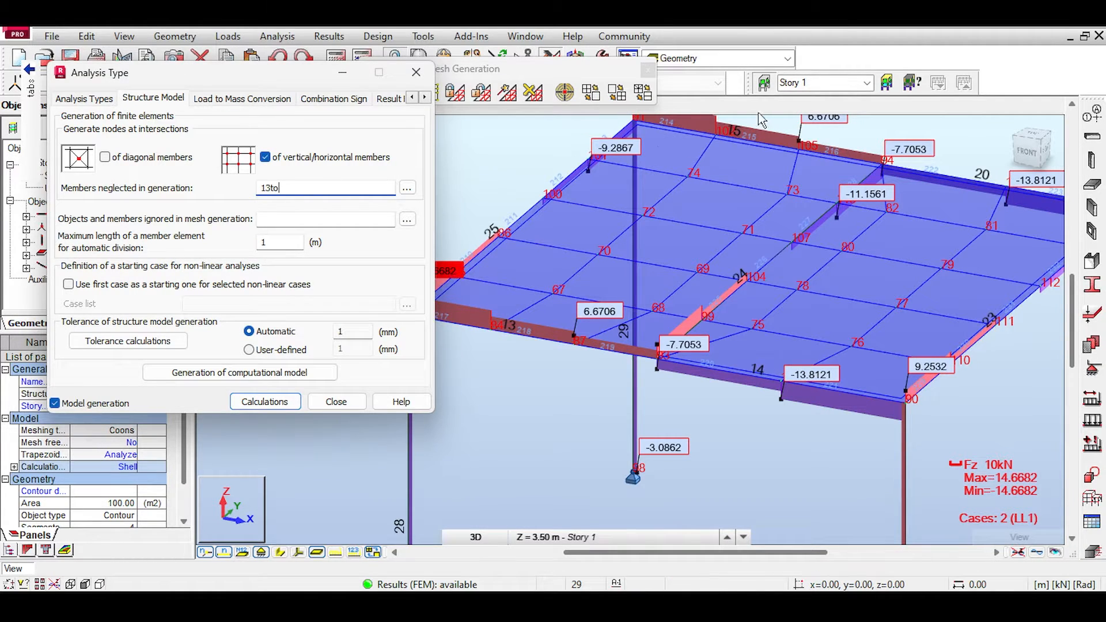
pyautogui.moveTo(786, 137); pyautogui.dragTo(753, 172, button='middle')
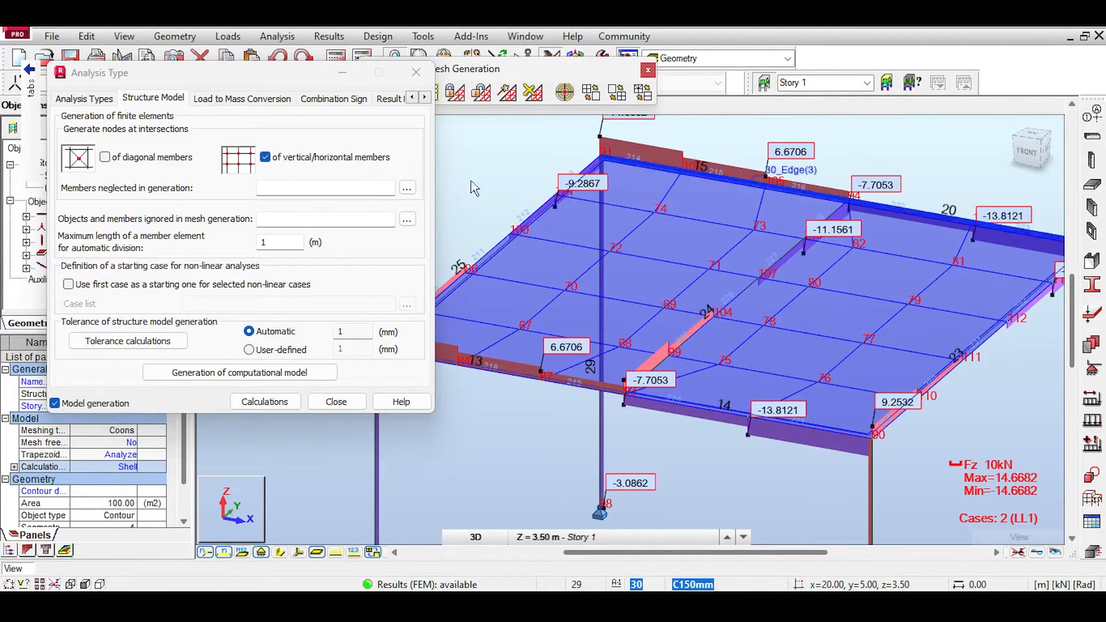
pyautogui.click(299, 188)
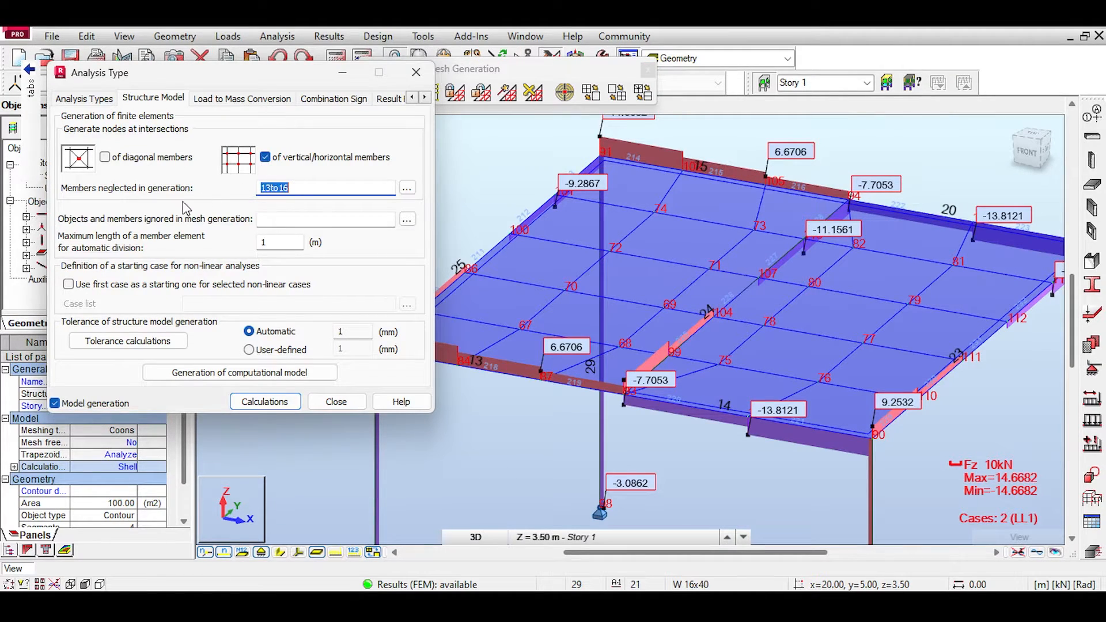
pyautogui.click(280, 401)
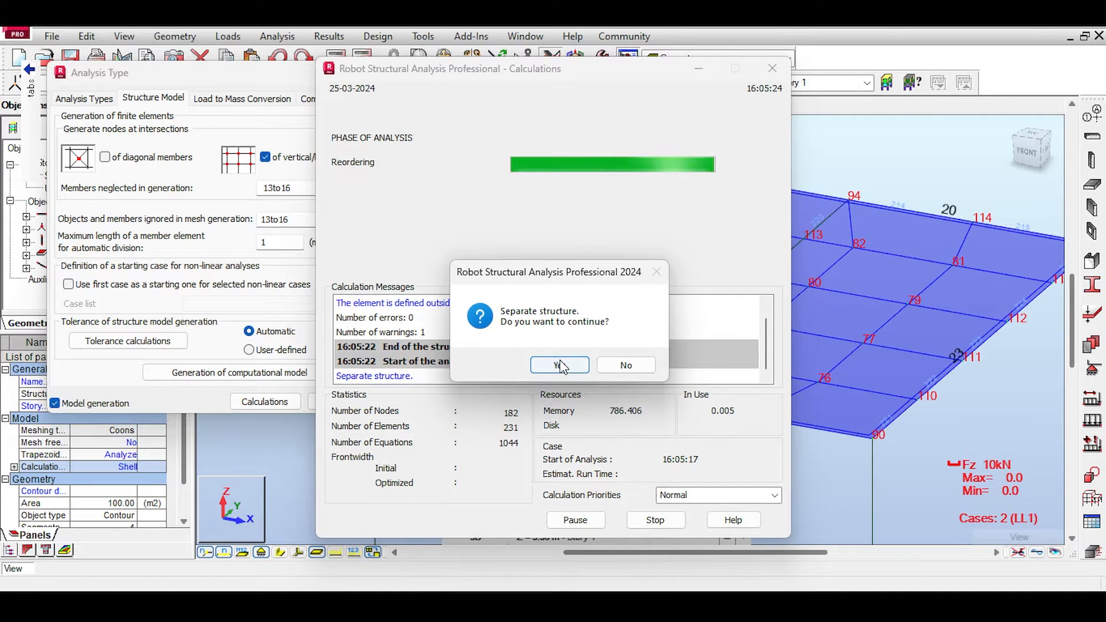
pyautogui.click(561, 366)
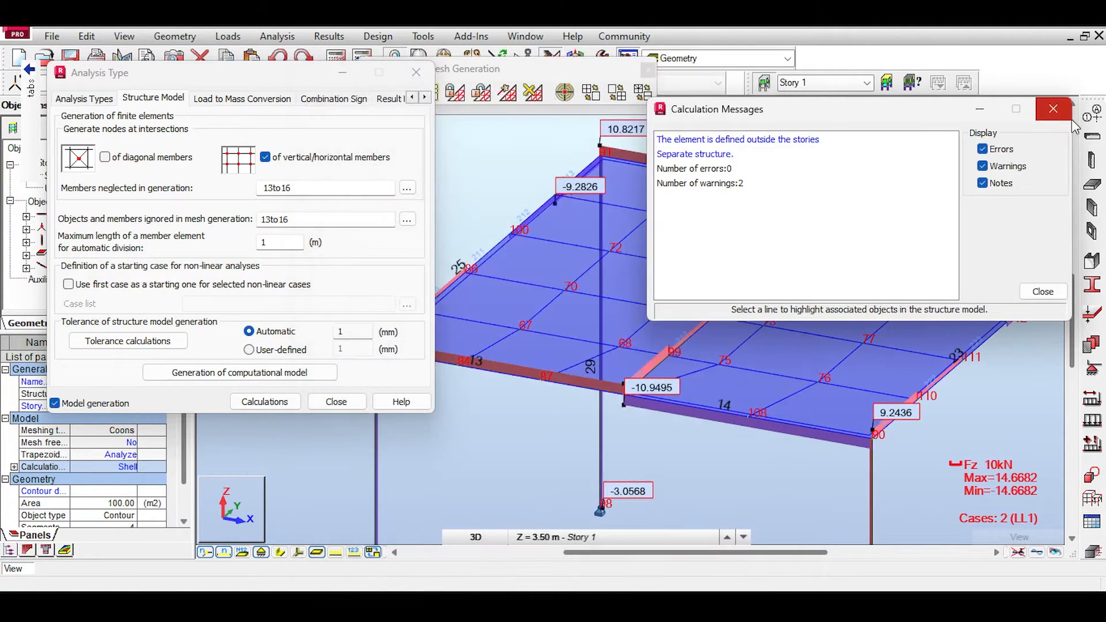
pyautogui.click(1061, 116)
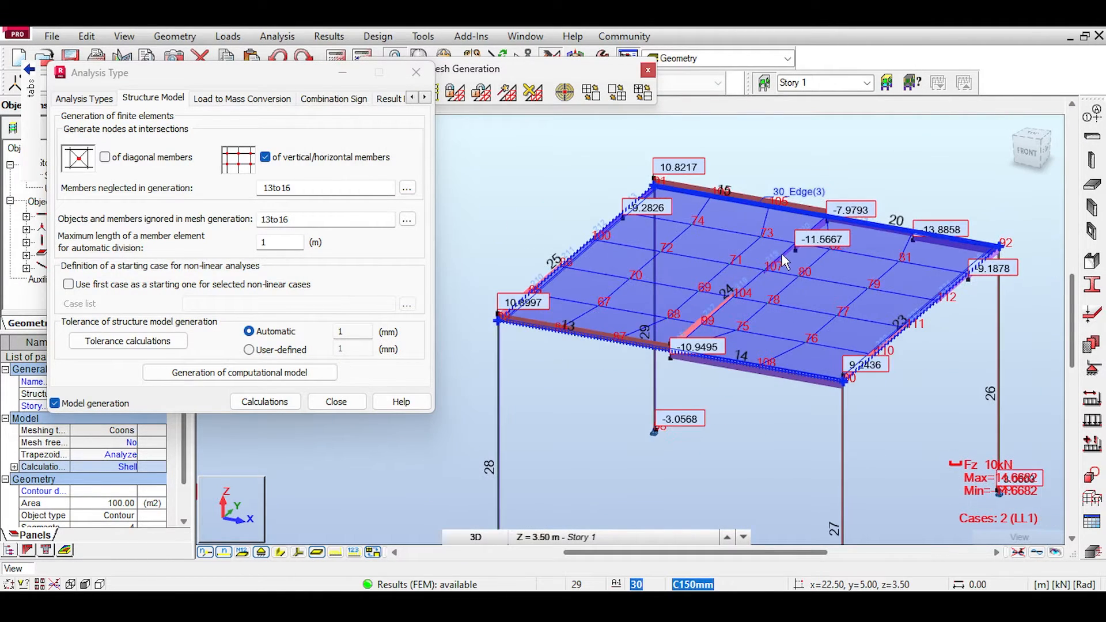
# Step: Compare the Fz shear diagrams of the third frame's segmented main beams with those of the fourth frame
pyautogui.scroll(4, 737, 344)
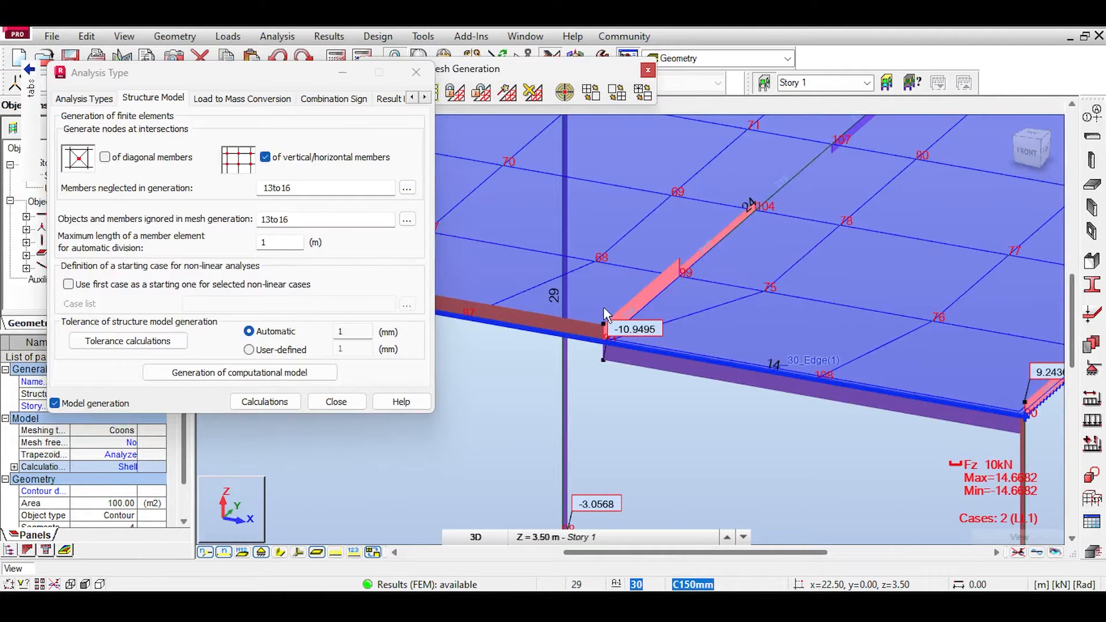
pyautogui.scroll(-2, 603, 306)
pyautogui.scroll(-1, 632, 310)
pyautogui.moveTo(953, 328); pyautogui.dragTo(706, 261, button='middle')
pyautogui.scroll(-2, 869, 299)
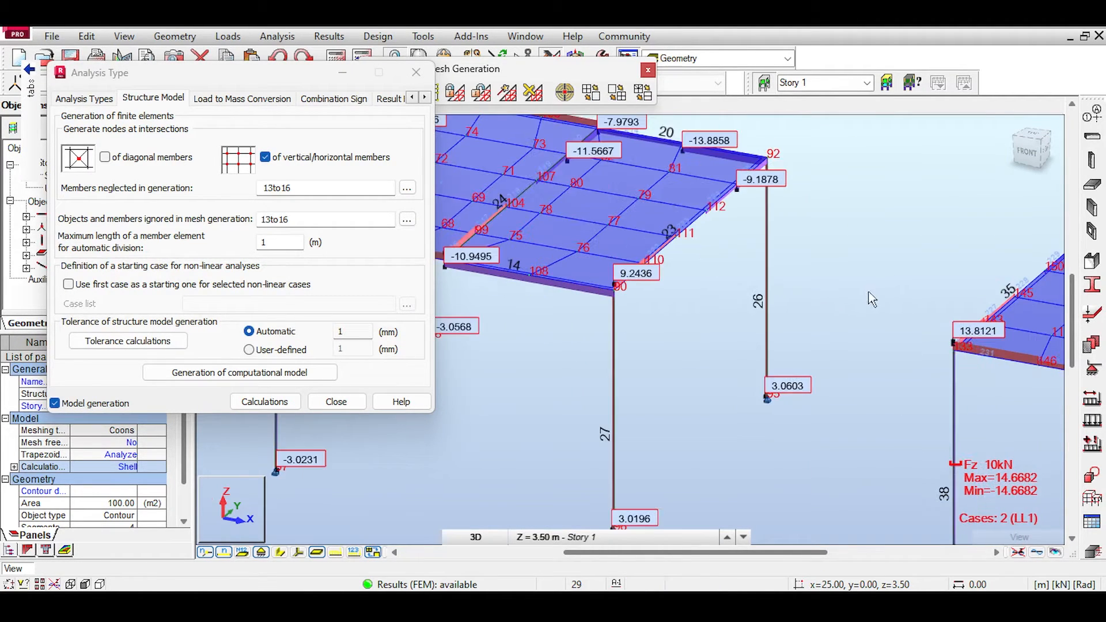
pyautogui.moveTo(1014, 364); pyautogui.dragTo(884, 326, button='middle')
pyautogui.scroll(-2, 697, 253)
pyautogui.moveTo(591, 221); pyautogui.dragTo(667, 251, button='middle')
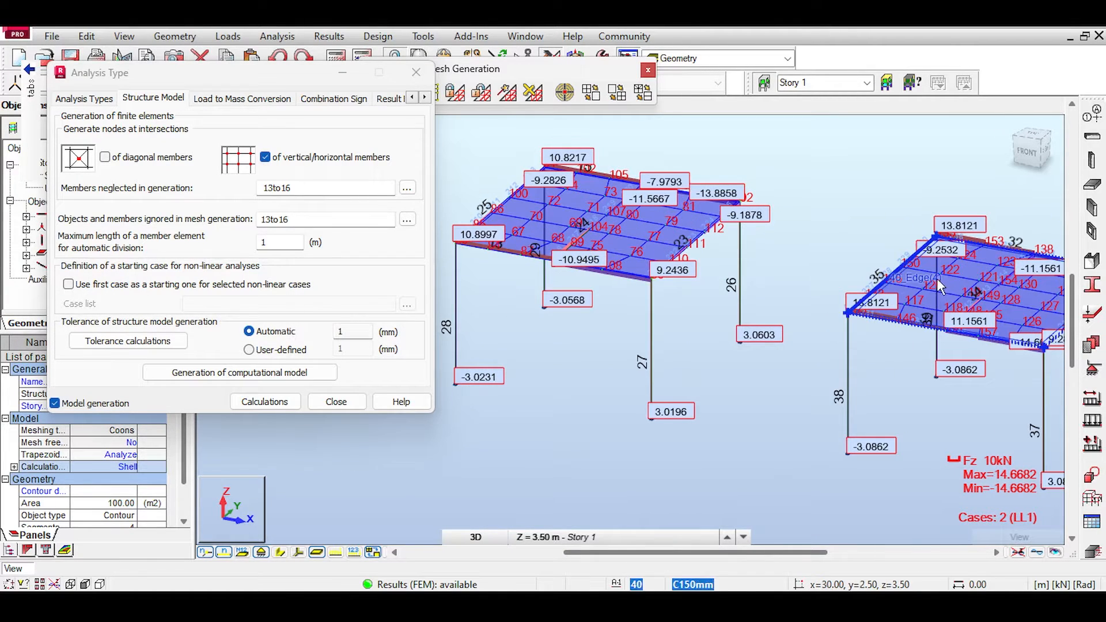
pyautogui.scroll(2, 957, 323)
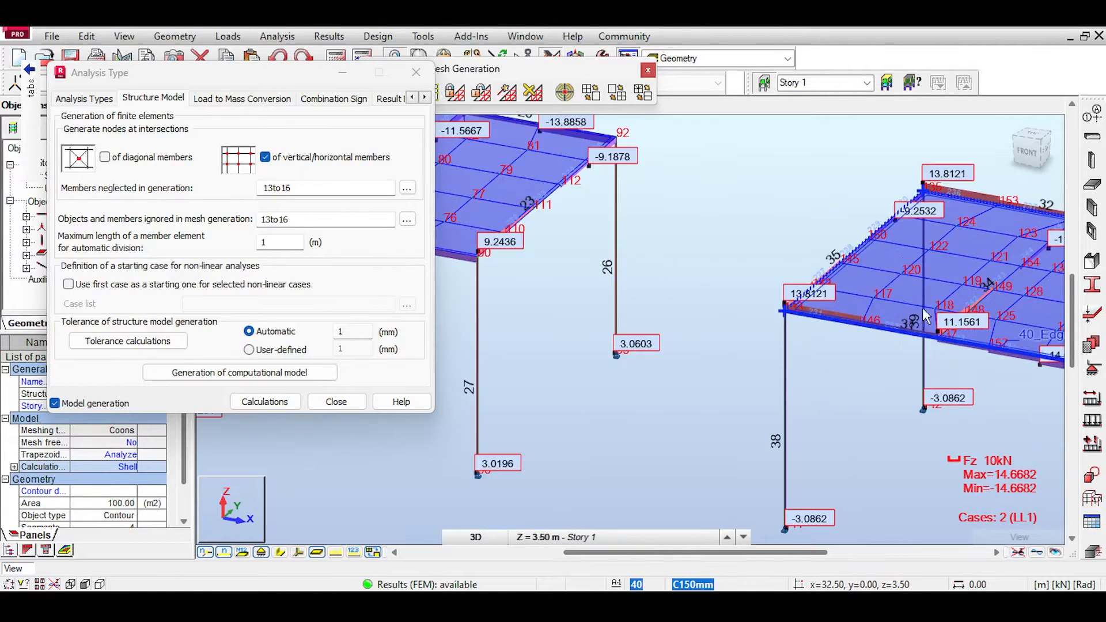
pyautogui.moveTo(507, 213); pyautogui.dragTo(801, 291, button='middle')
pyautogui.moveTo(596, 260); pyautogui.dragTo(658, 271, button='middle')
# Step: Examine the Fz shear diagram along front beam segment 13 of the third frame, from its corner column to the middle beam
pyautogui.scroll(5, 502, 306)
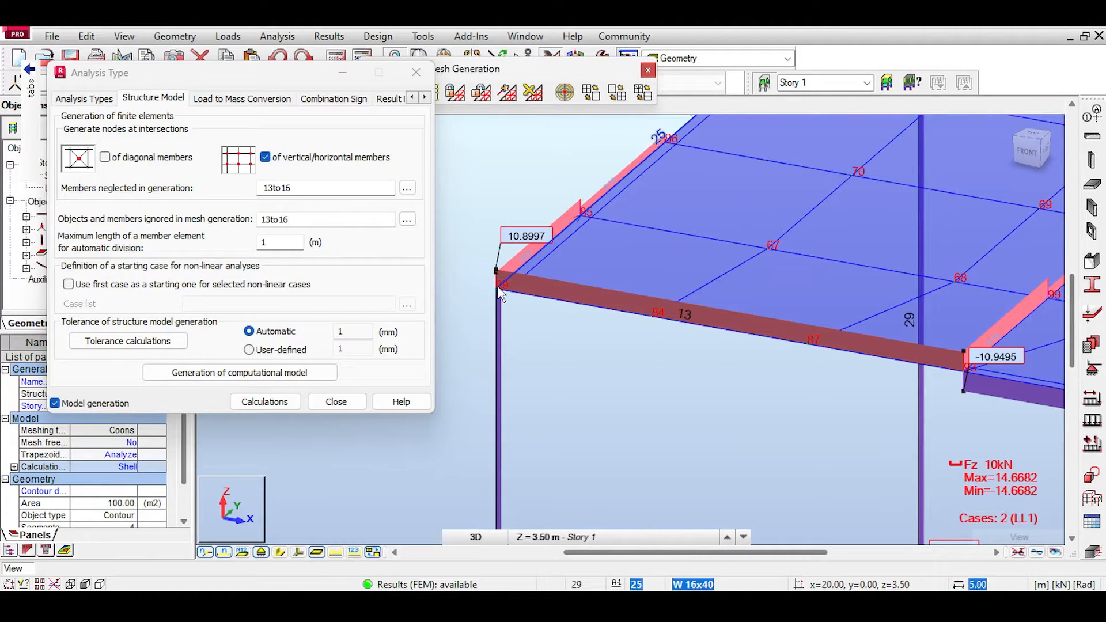
pyautogui.moveTo(520, 274); pyautogui.dragTo(465, 240, button='middle')
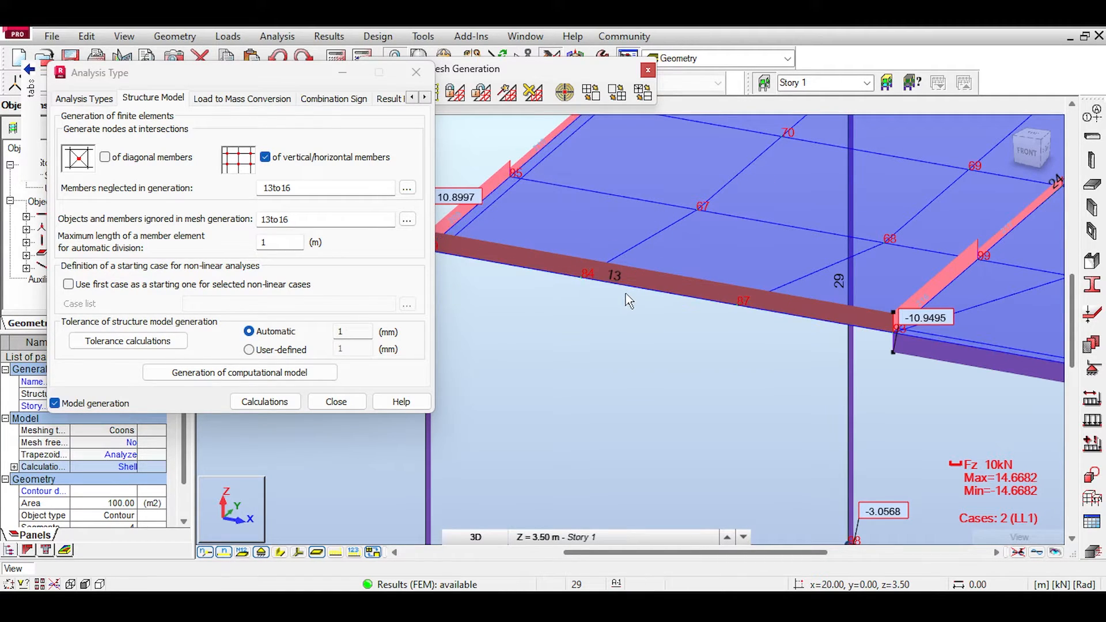
pyautogui.moveTo(637, 247); pyautogui.dragTo(521, 232, button='middle')
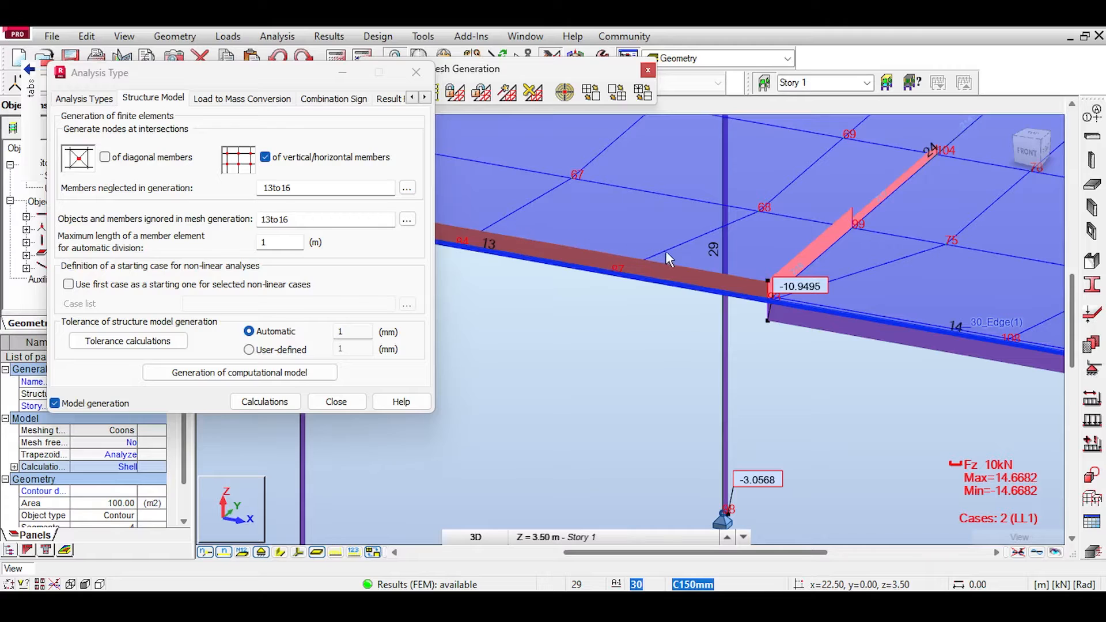
pyautogui.moveTo(761, 270); pyautogui.dragTo(710, 247, button='middle')
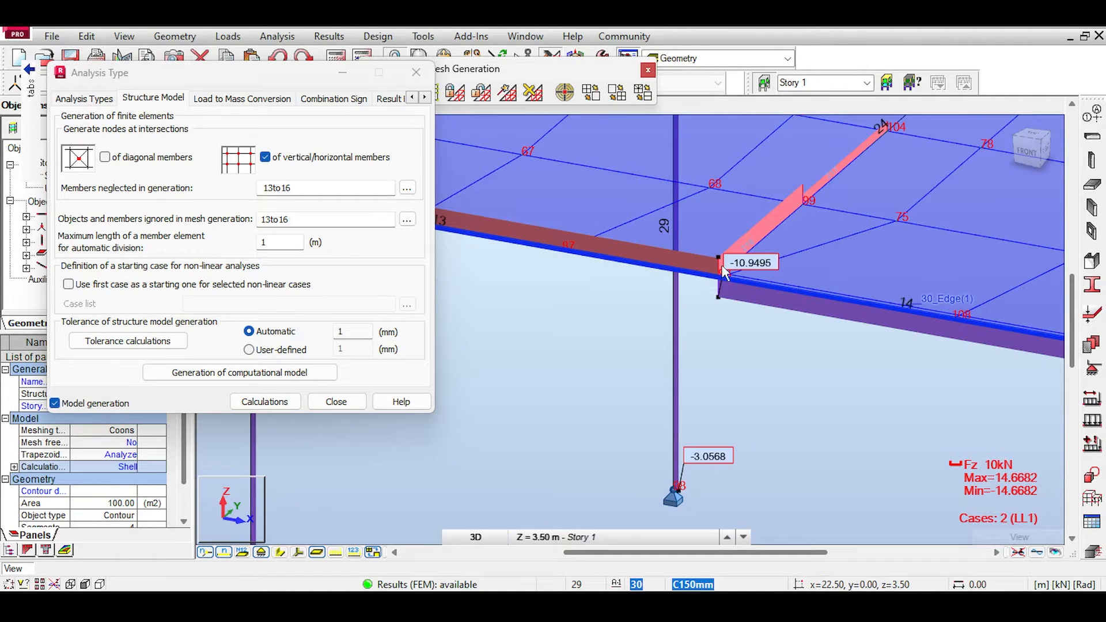
pyautogui.moveTo(662, 289); pyautogui.dragTo(610, 283, button='middle')
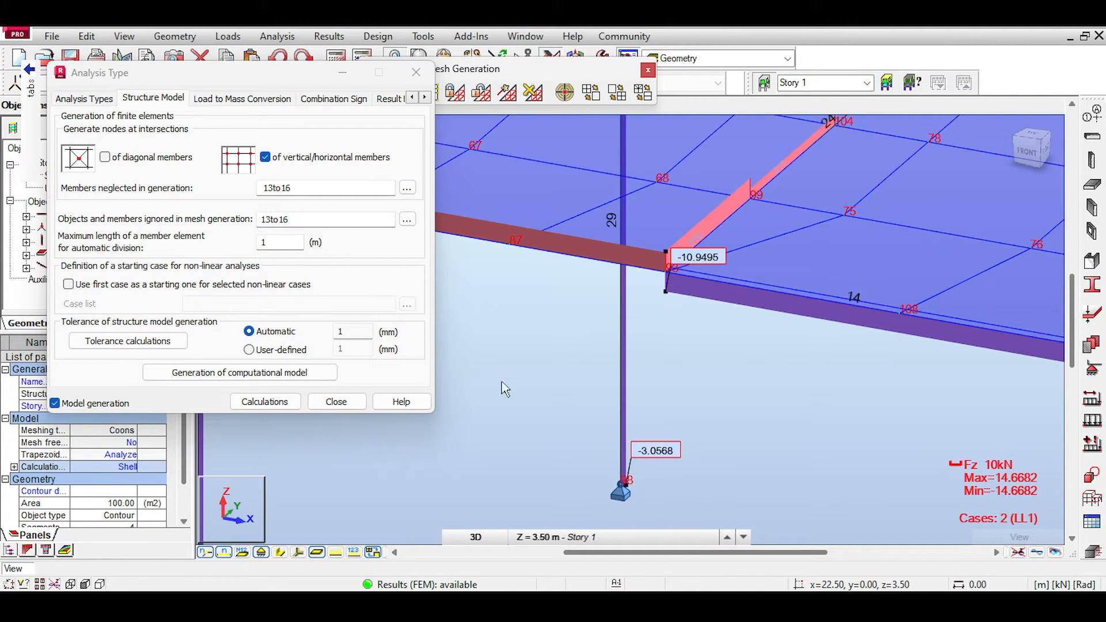
# Step: Check the section shapes where the third frame's front segments meet the middle beam, hide them and inspect segment 14's shear diagram
pyautogui.click(281, 551)
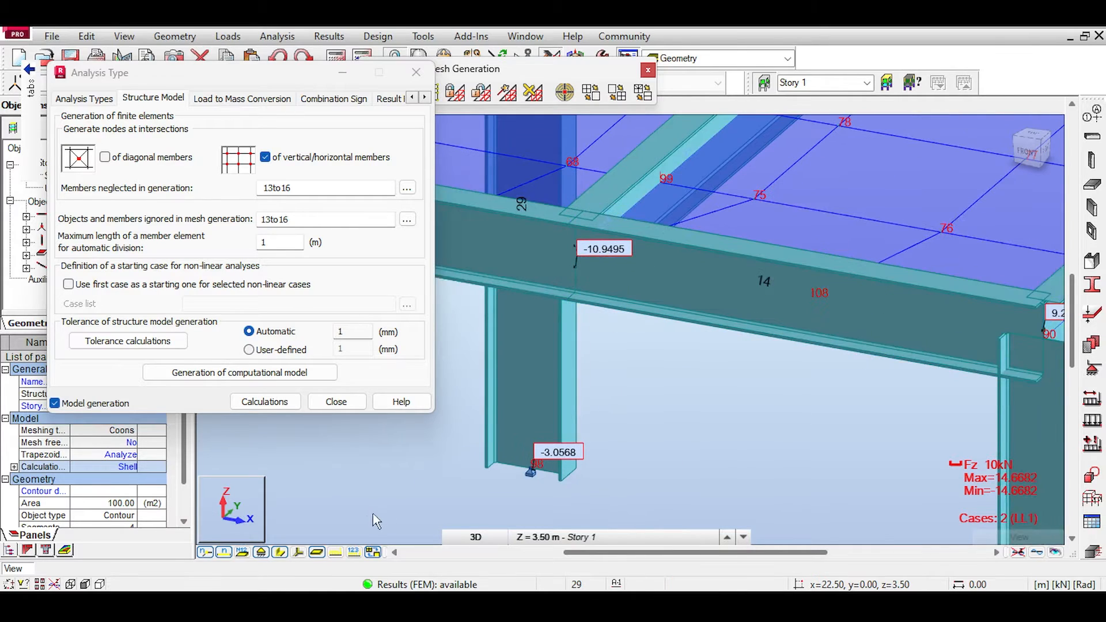
pyautogui.click(282, 553)
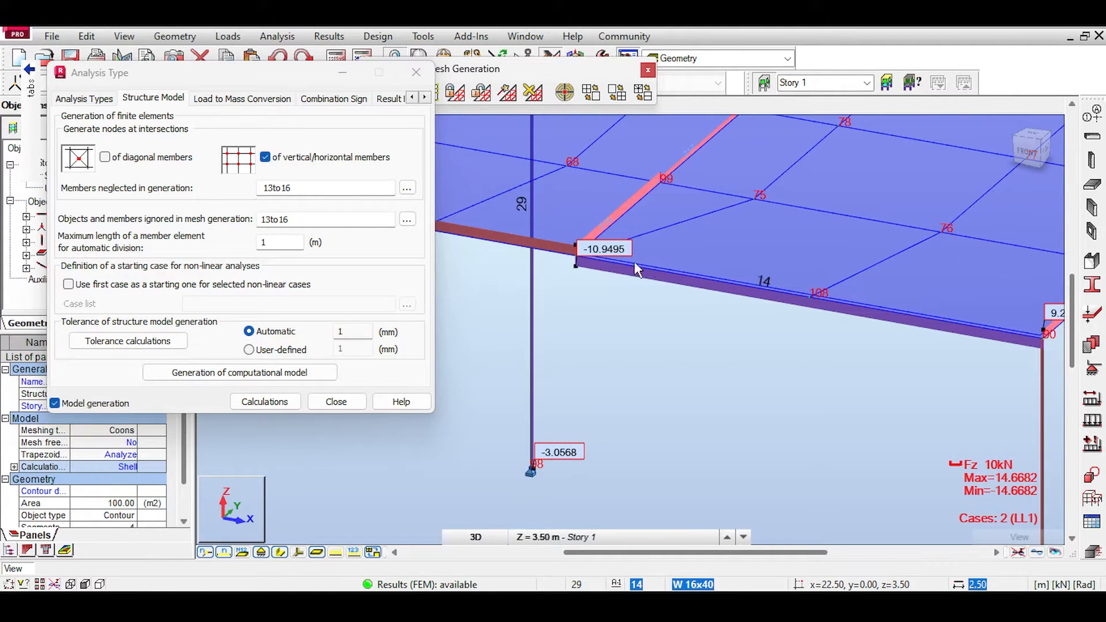
pyautogui.moveTo(634, 262); pyautogui.dragTo(541, 240, button='middle')
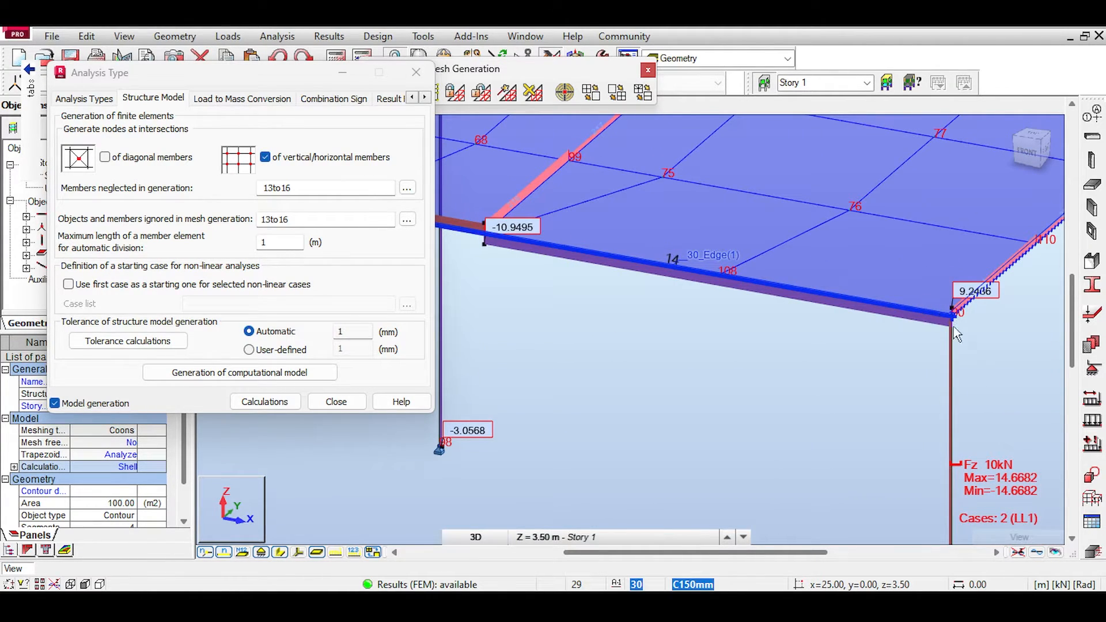
pyautogui.scroll(-2, 915, 308)
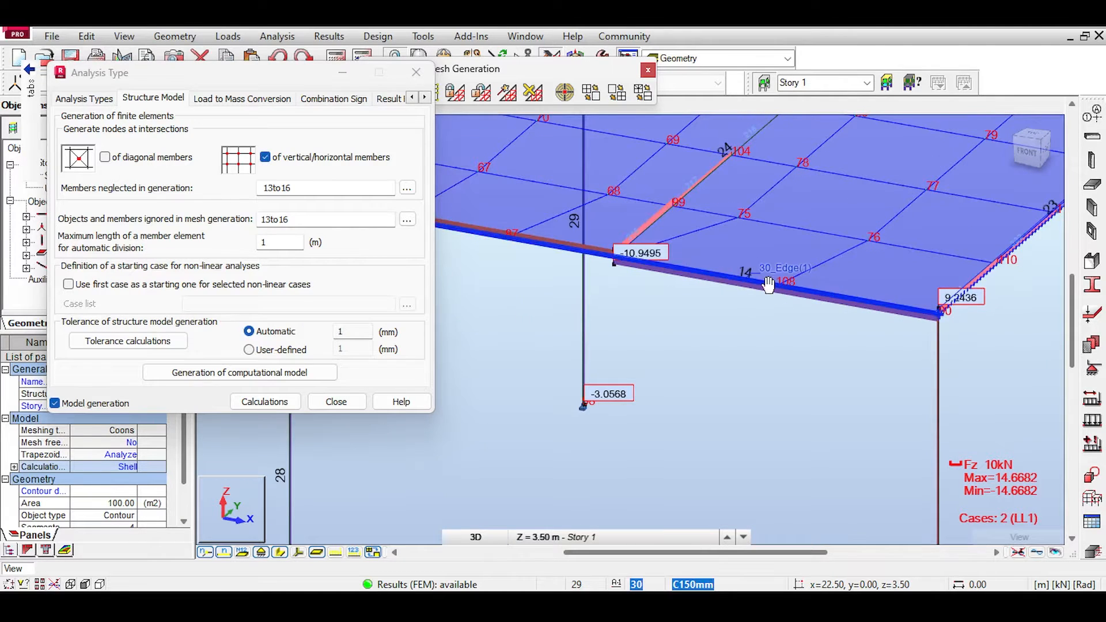
pyautogui.scroll(-3, 768, 284)
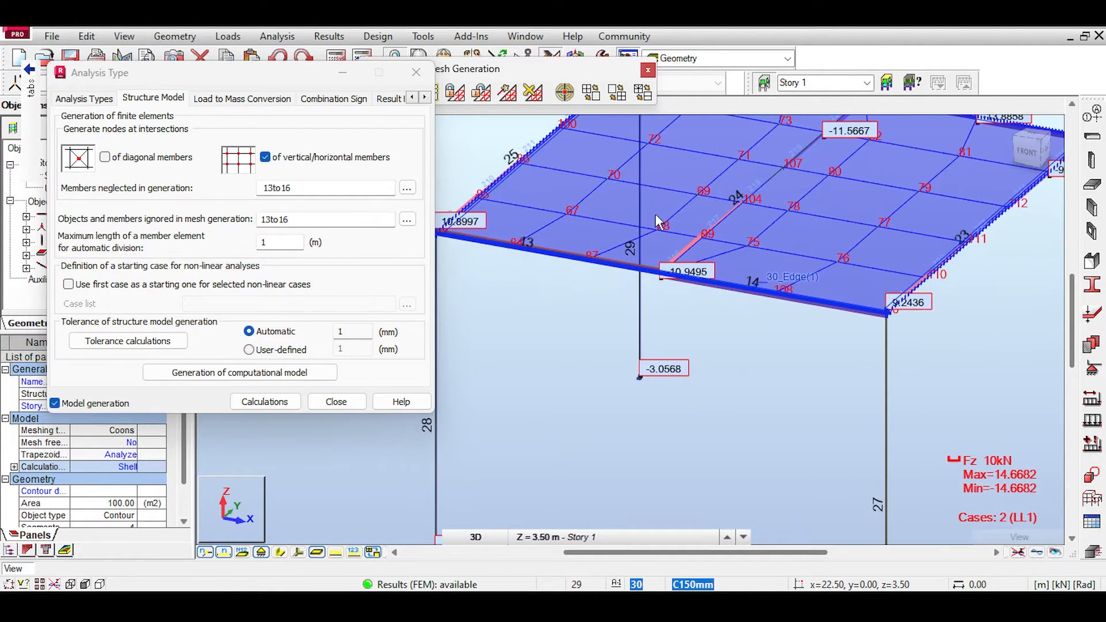
pyautogui.scroll(2, 631, 260)
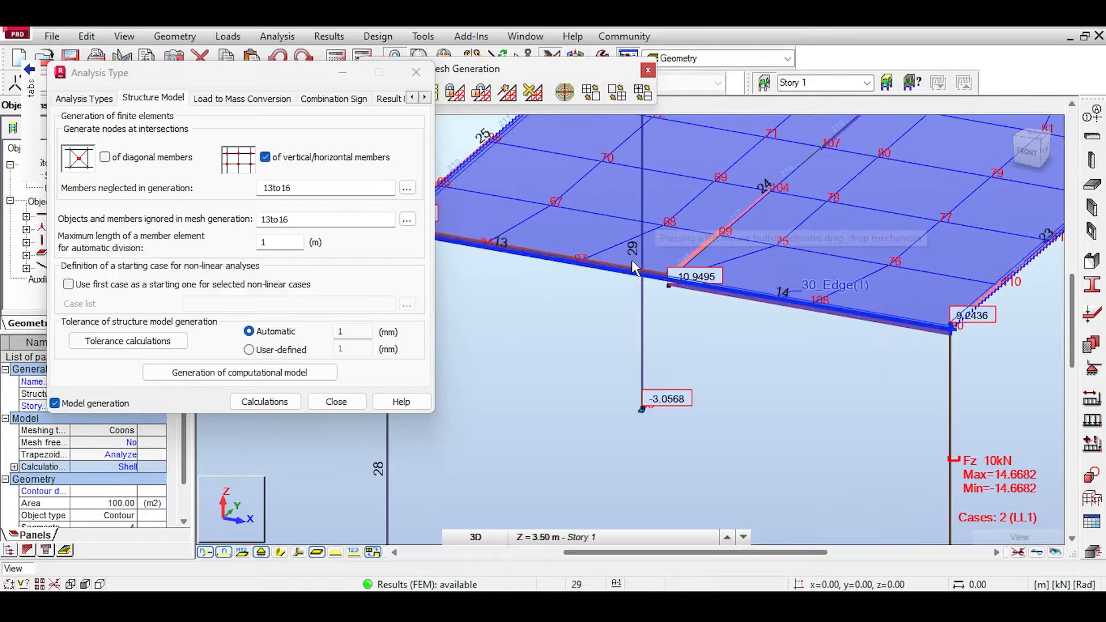
# Step: Display the section shapes and examine how middle beam 24 meets front beam segments 13 and 14 in the third frame
pyautogui.moveTo(527, 265); pyautogui.dragTo(462, 429, button='middle')
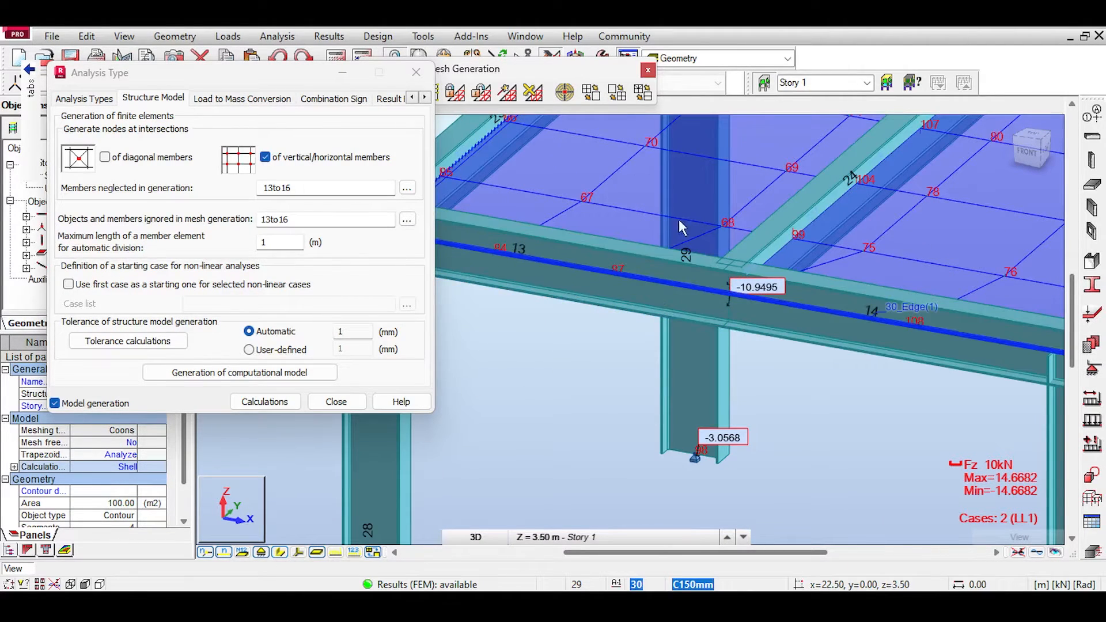
pyautogui.moveTo(544, 193); pyautogui.dragTo(704, 287, button='middle')
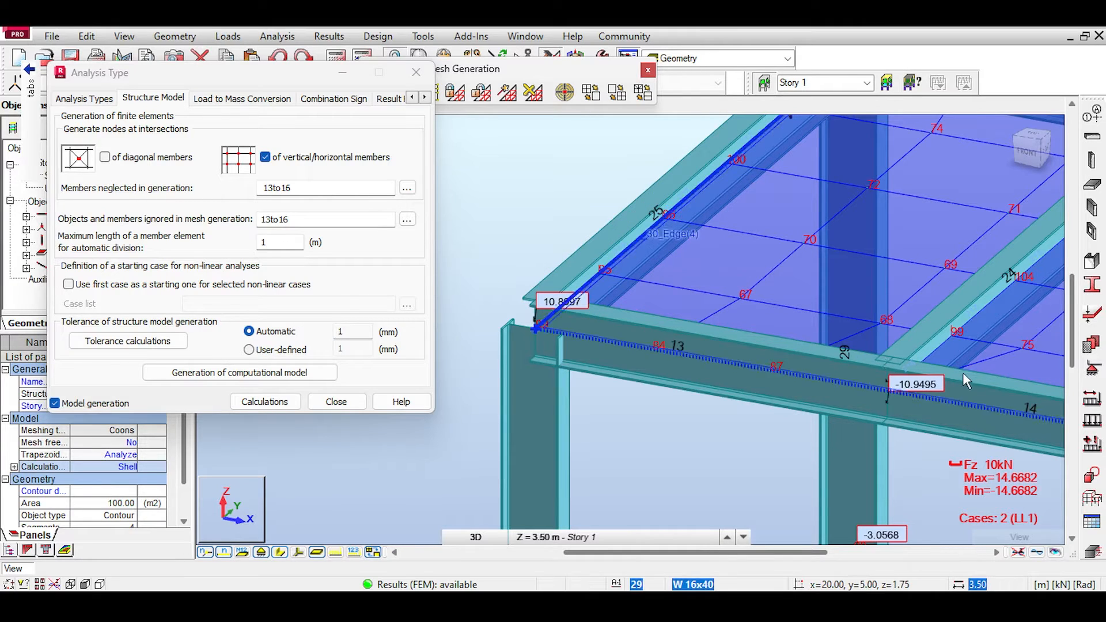
pyautogui.moveTo(969, 401); pyautogui.dragTo(789, 329, button='middle')
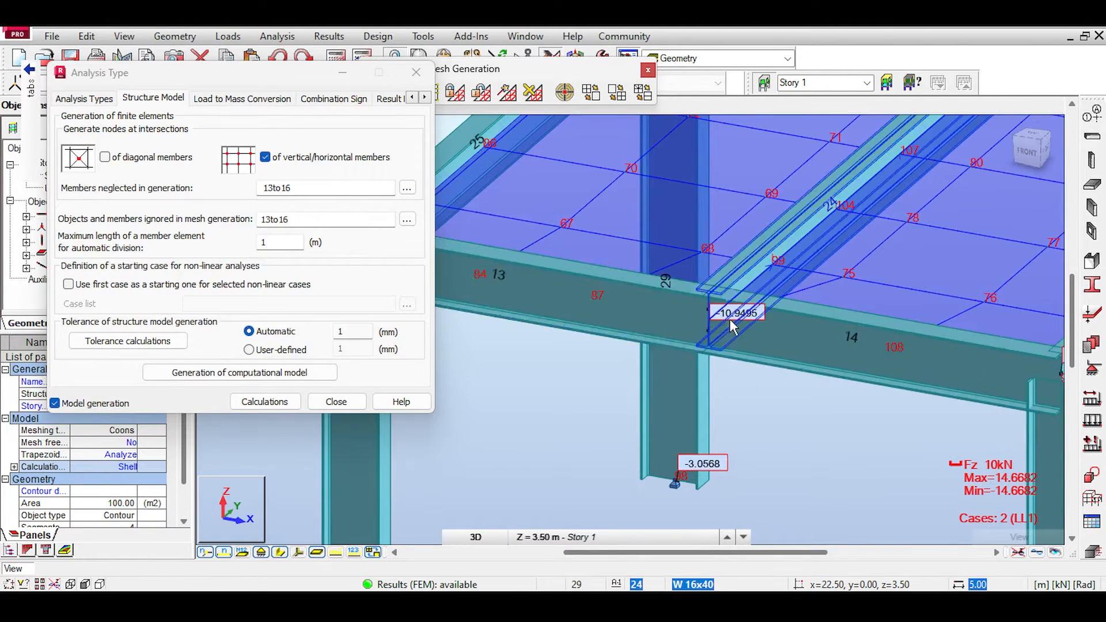
pyautogui.scroll(-4, 728, 320)
pyautogui.scroll(-5, 731, 321)
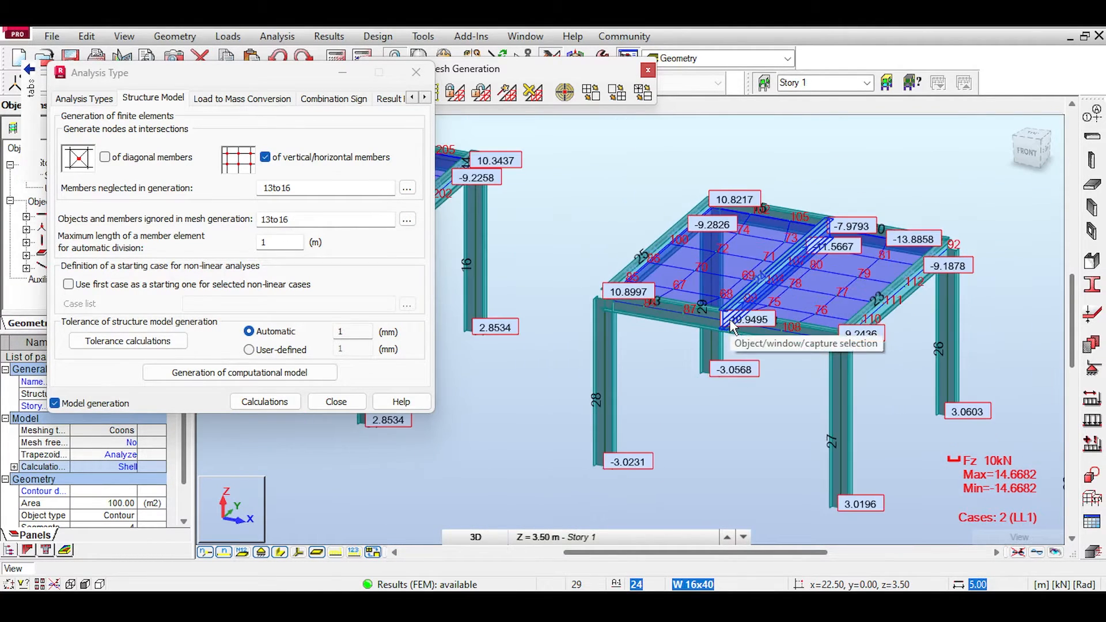
pyautogui.moveTo(732, 326); pyautogui.dragTo(460, 274, button='middle')
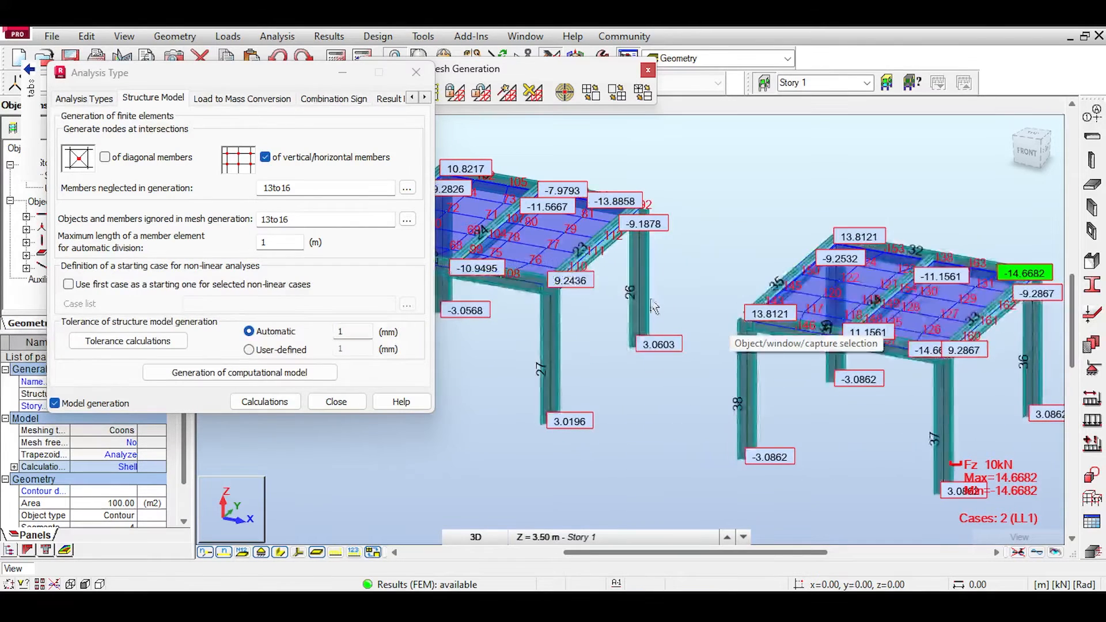
# Step: Examine the fourth frame's continuous front beam 31 where its middle beam connects
pyautogui.scroll(5, 840, 356)
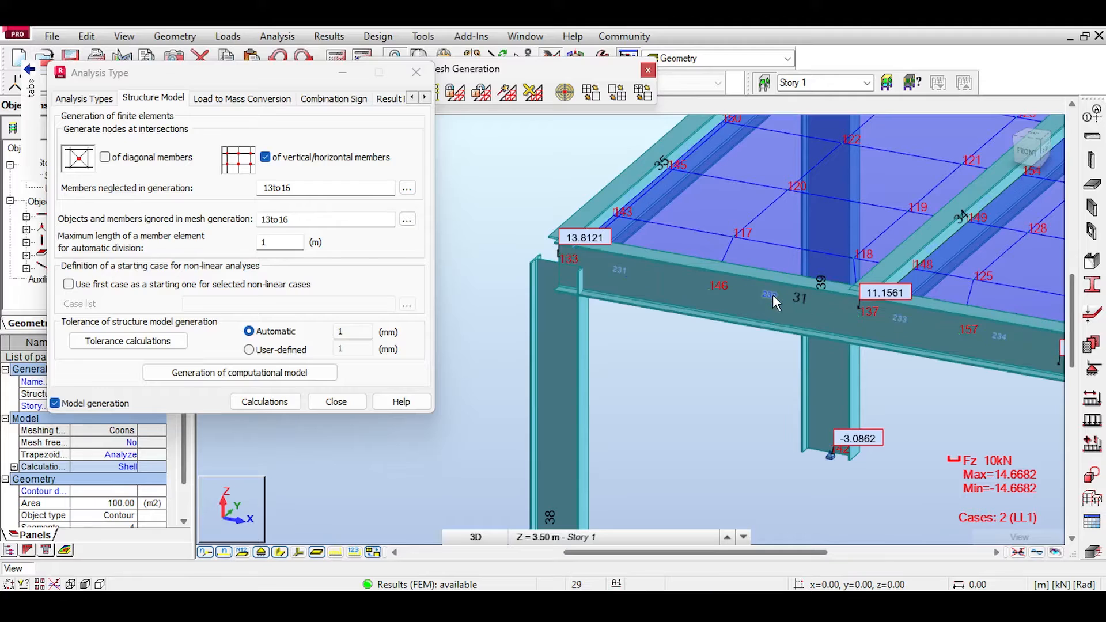
pyautogui.moveTo(772, 295); pyautogui.dragTo(669, 300, button='middle')
pyautogui.scroll(1, 677, 300)
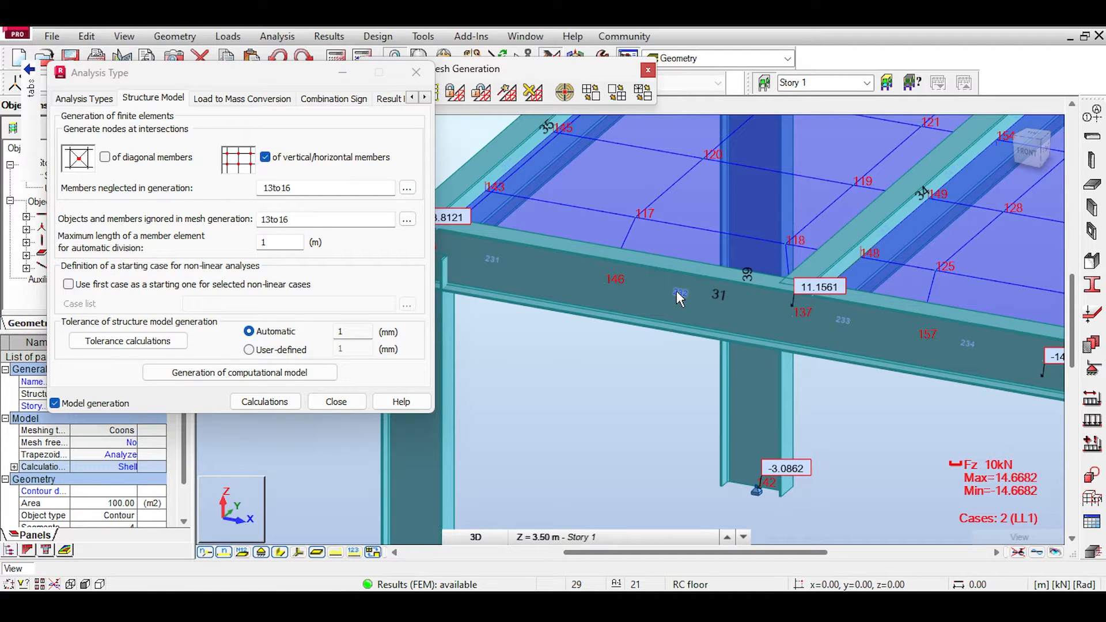
pyautogui.scroll(-6, 677, 292)
pyautogui.moveTo(662, 265); pyautogui.dragTo(806, 287, button='middle')
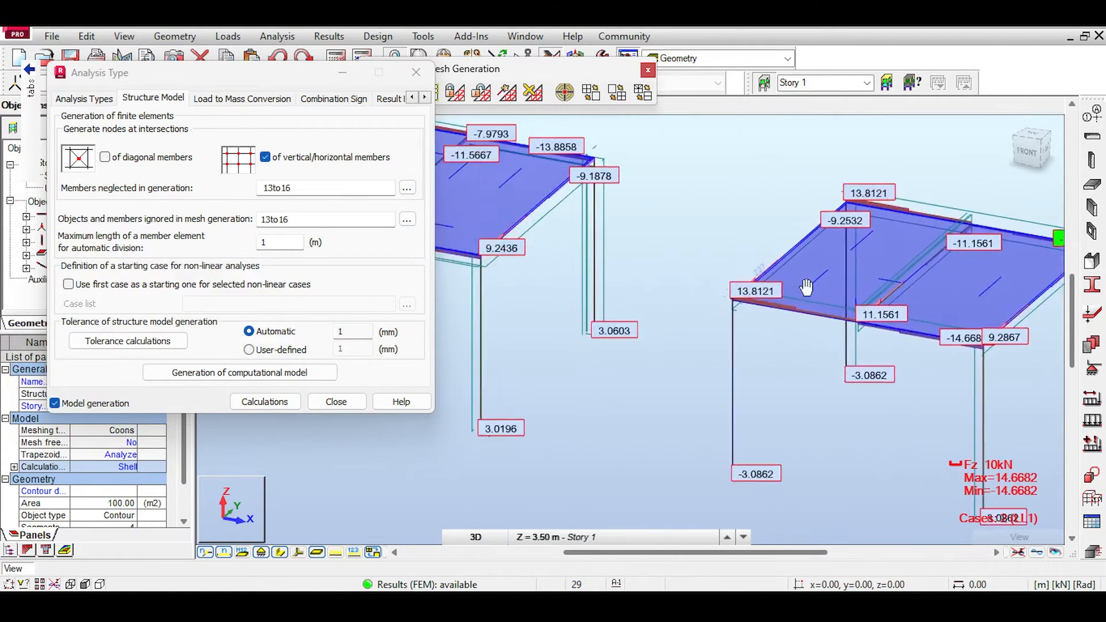
# Step: Review the third frame's front beam segments 13 and 14 with their section shapes and Fz values
pyautogui.scroll(4, 590, 303)
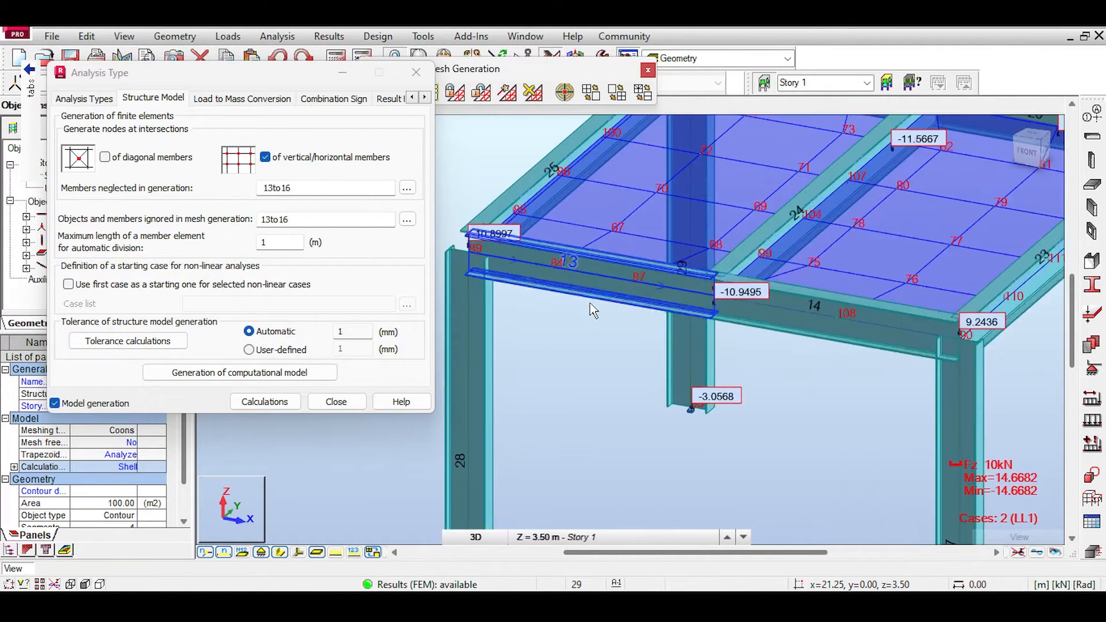
pyautogui.scroll(2, 590, 303)
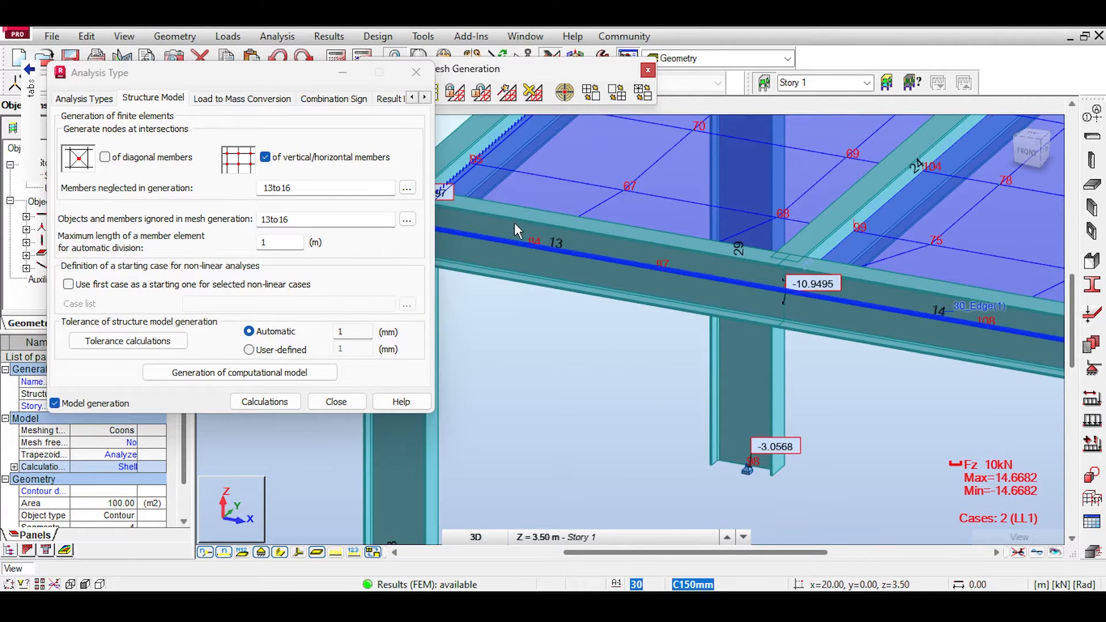
pyautogui.scroll(-1, 763, 265)
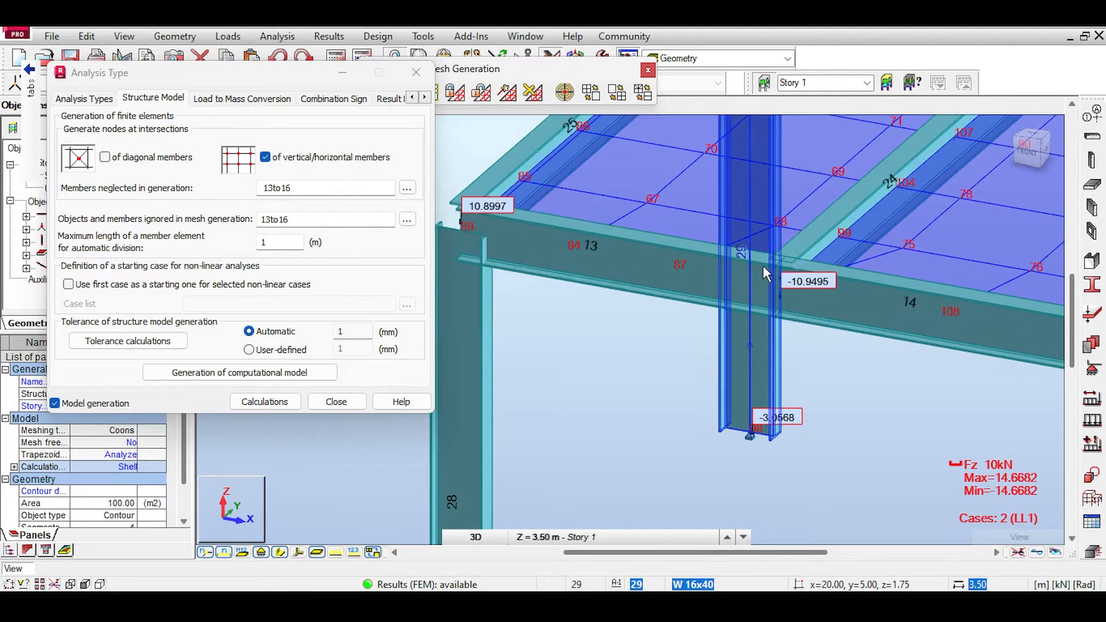
pyautogui.scroll(-3, 653, 269)
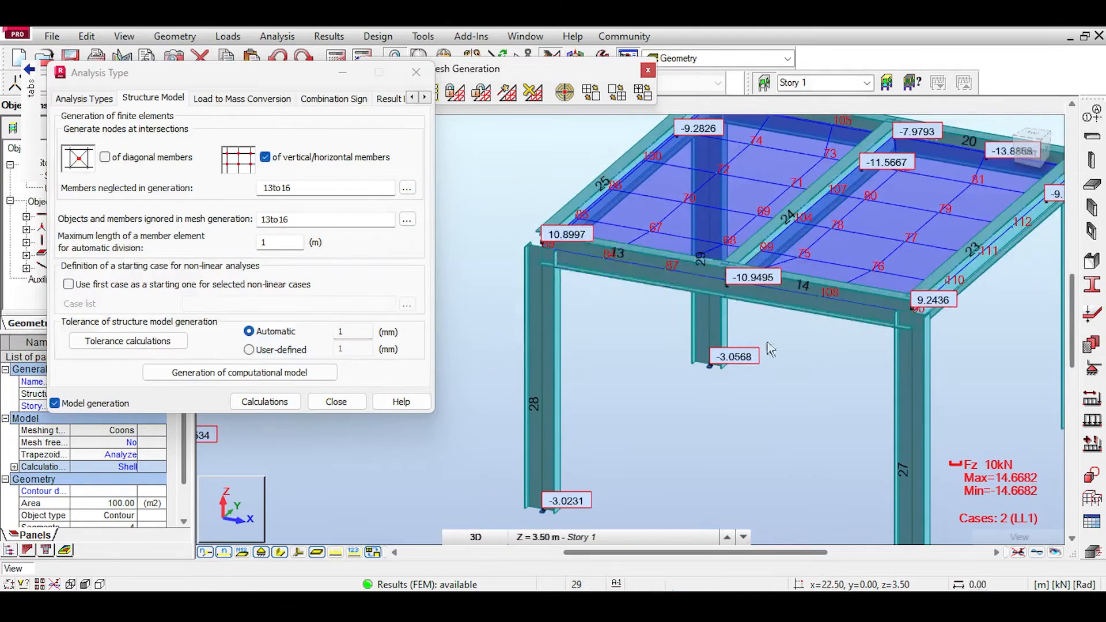
# Step: Hide the section shapes and display the displacement values across the frames
pyautogui.click(281, 554)
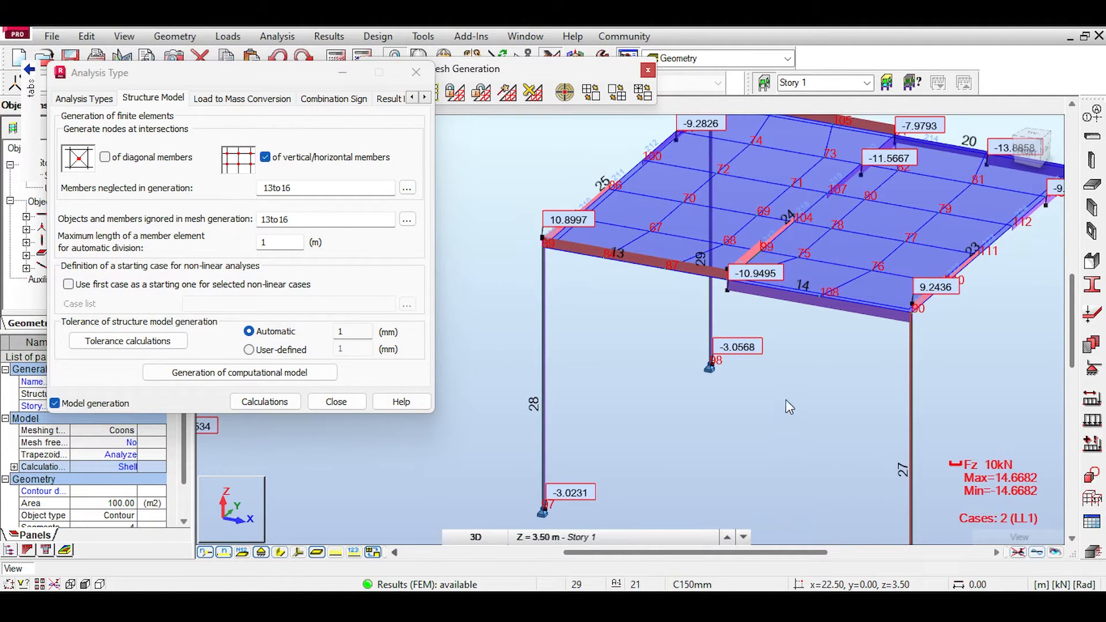
pyautogui.scroll(-3, 700, 363)
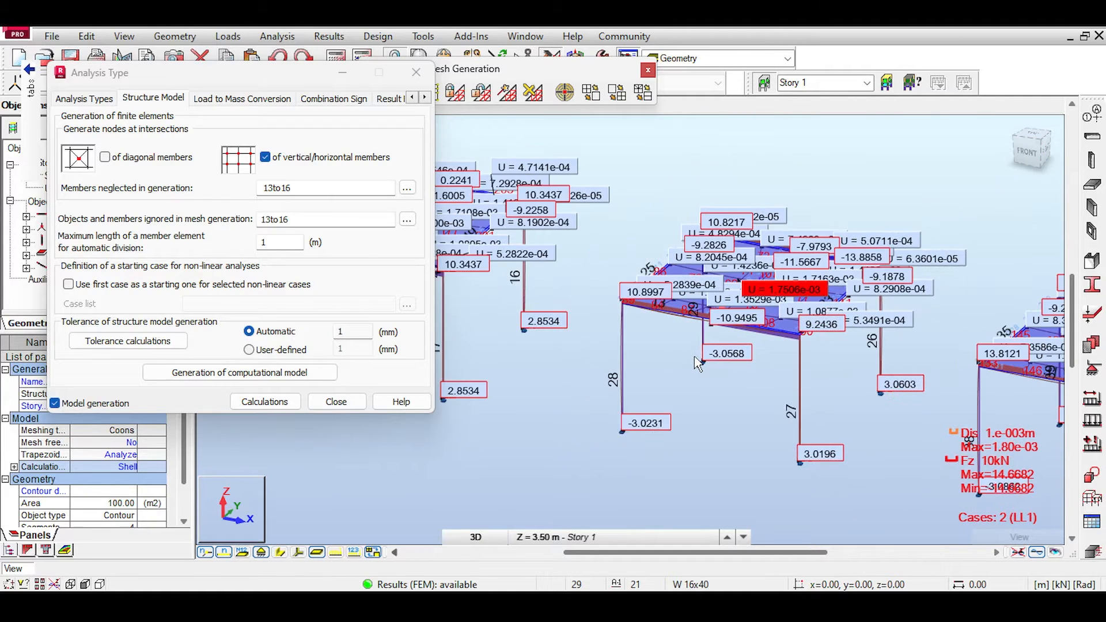
# Step: Examine the Fz and displacement values where the third frame's middle beam meets its front beam segments
pyautogui.scroll(-1, 698, 363)
pyautogui.scroll(6, 724, 358)
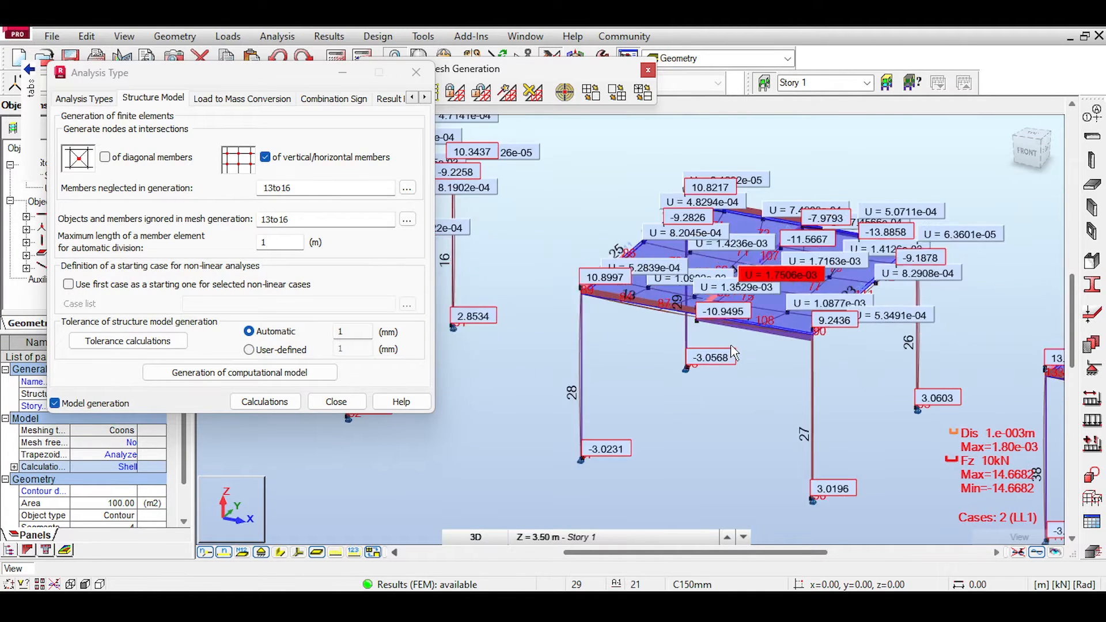
pyautogui.scroll(3, 573, 248)
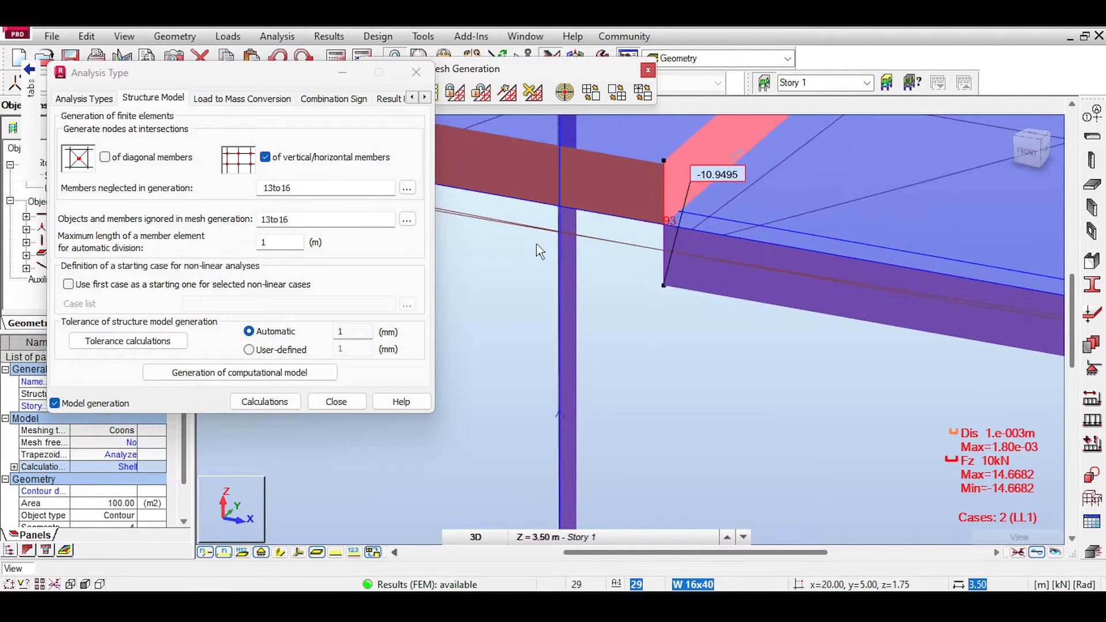
pyautogui.scroll(-1, 552, 269)
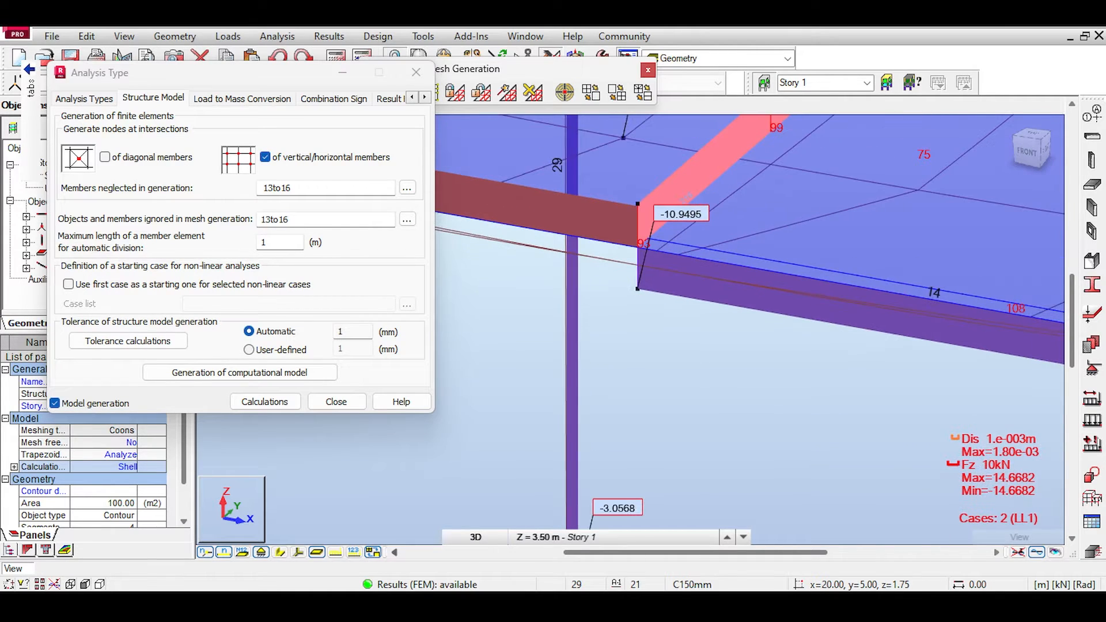
# Step: Hide the result diagrams and examine the mesh along the fourth frame's front beam 31
pyautogui.click(1019, 553)
pyautogui.scroll(-5, 853, 441)
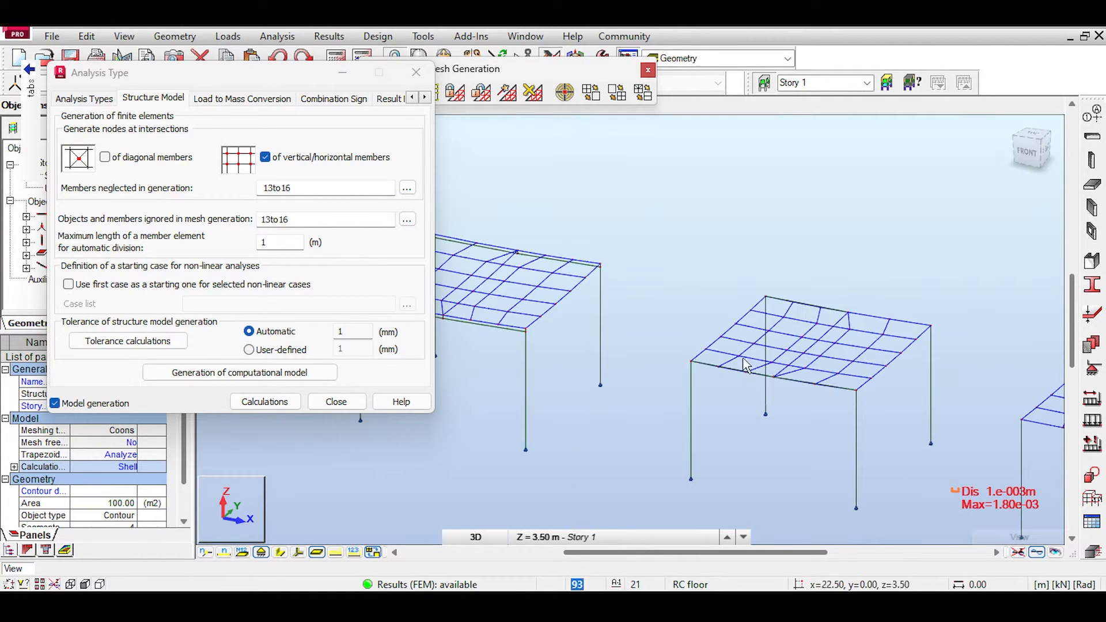
pyautogui.moveTo(677, 343); pyautogui.dragTo(507, 225, button='middle')
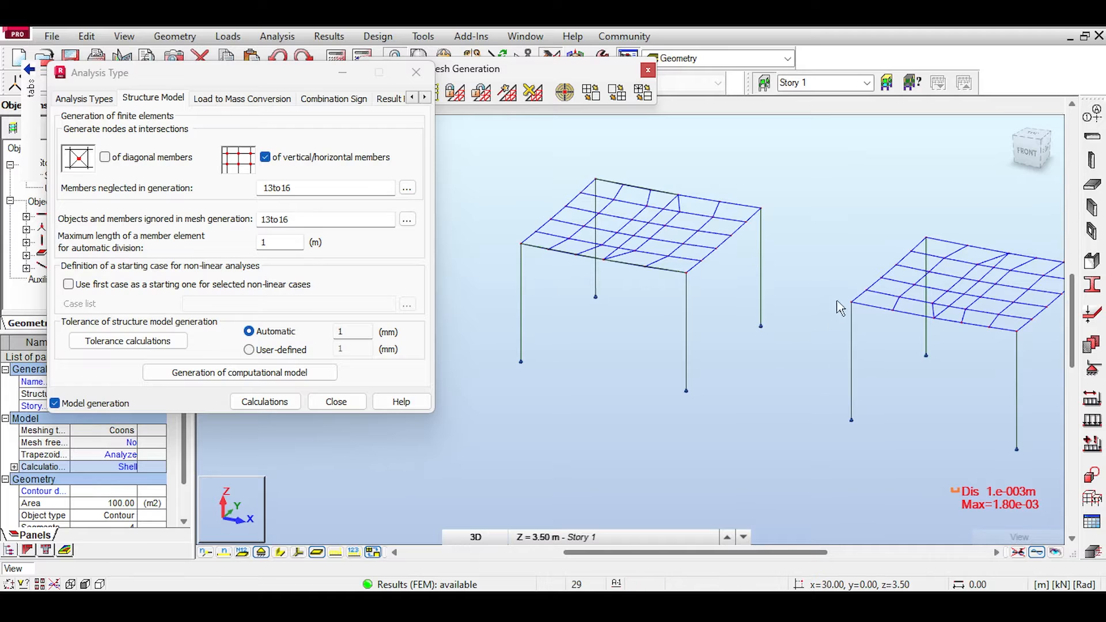
pyautogui.scroll(5, 982, 294)
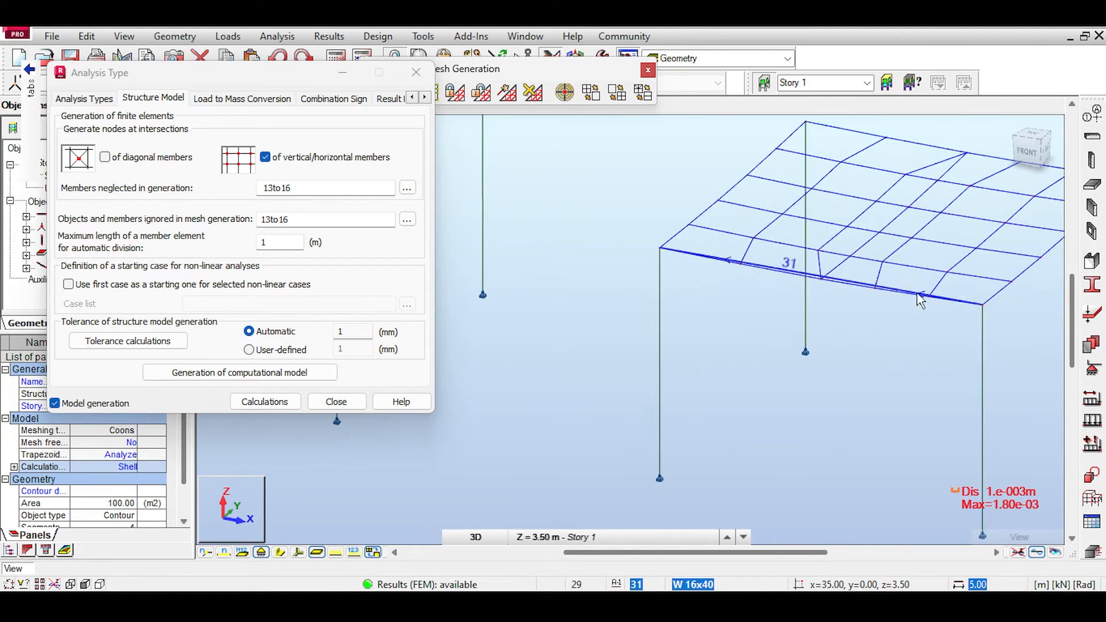
pyautogui.scroll(2, 928, 305)
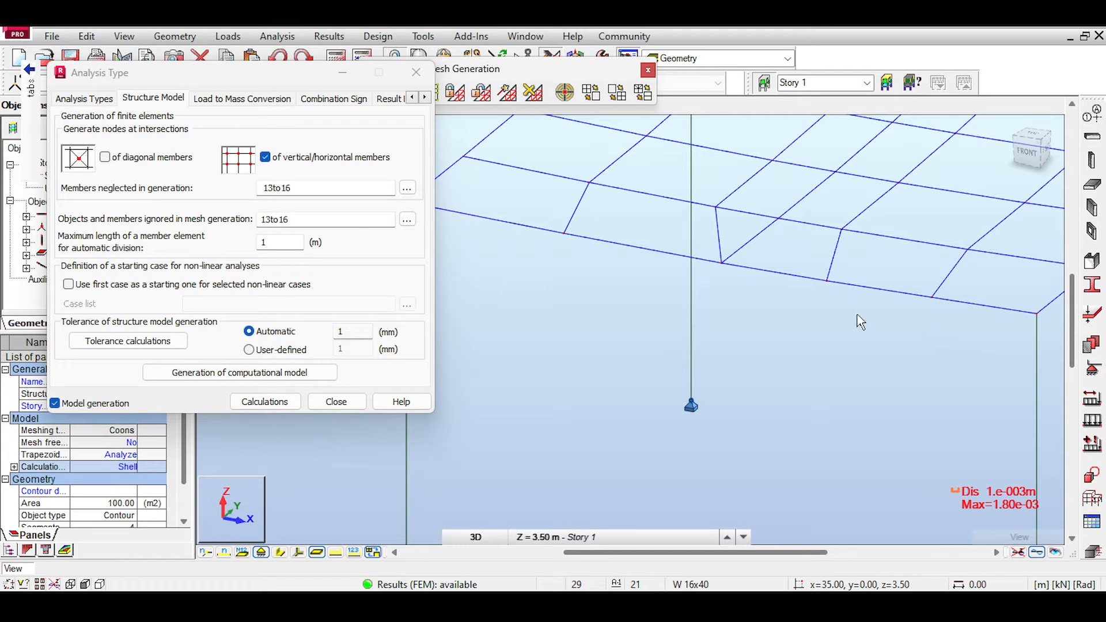
# Step: Examine the third frame's slab mesh edge against its front beam segments
pyautogui.moveTo(553, 306); pyautogui.dragTo(1050, 459, button='middle')
pyautogui.scroll(-3, 763, 402)
pyautogui.moveTo(631, 360); pyautogui.dragTo(589, 331, button='middle')
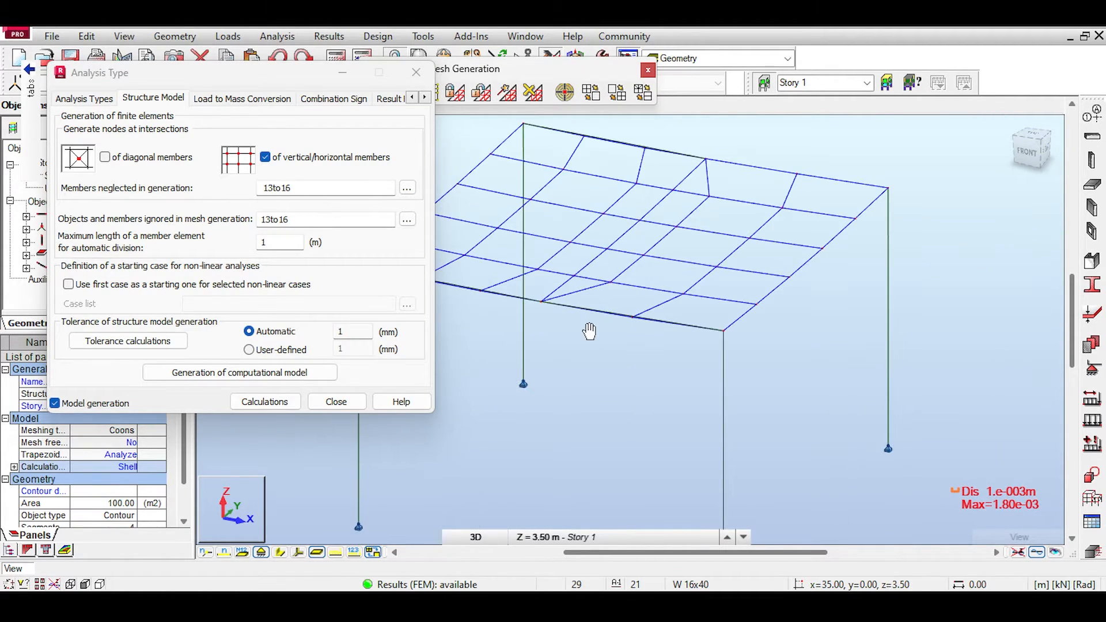
pyautogui.scroll(3, 618, 358)
pyautogui.scroll(2, 684, 399)
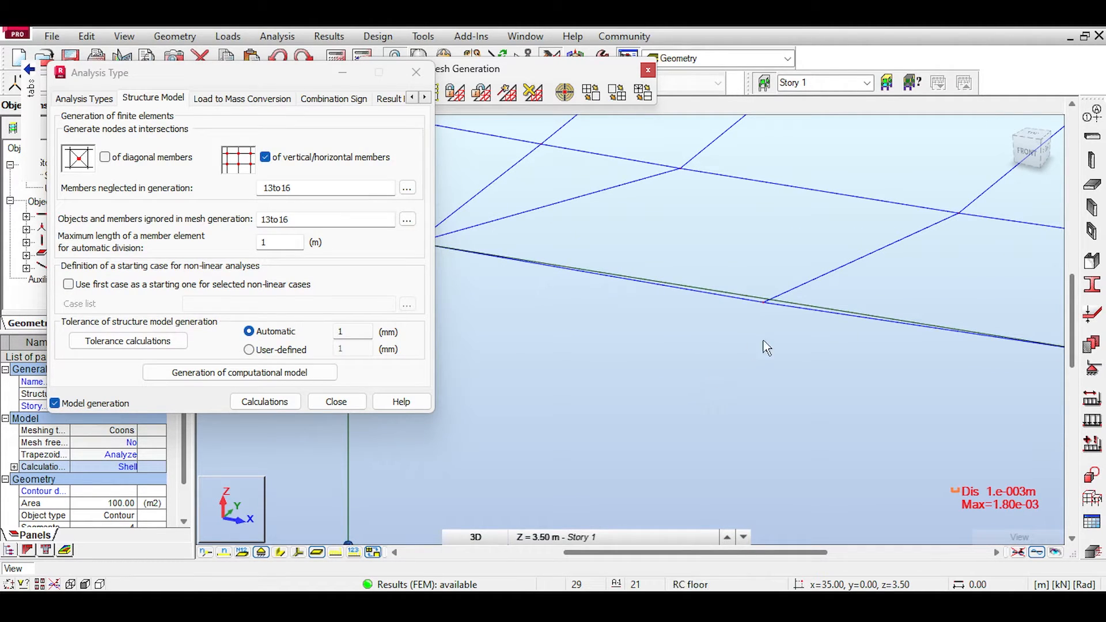
pyautogui.scroll(3, 766, 354)
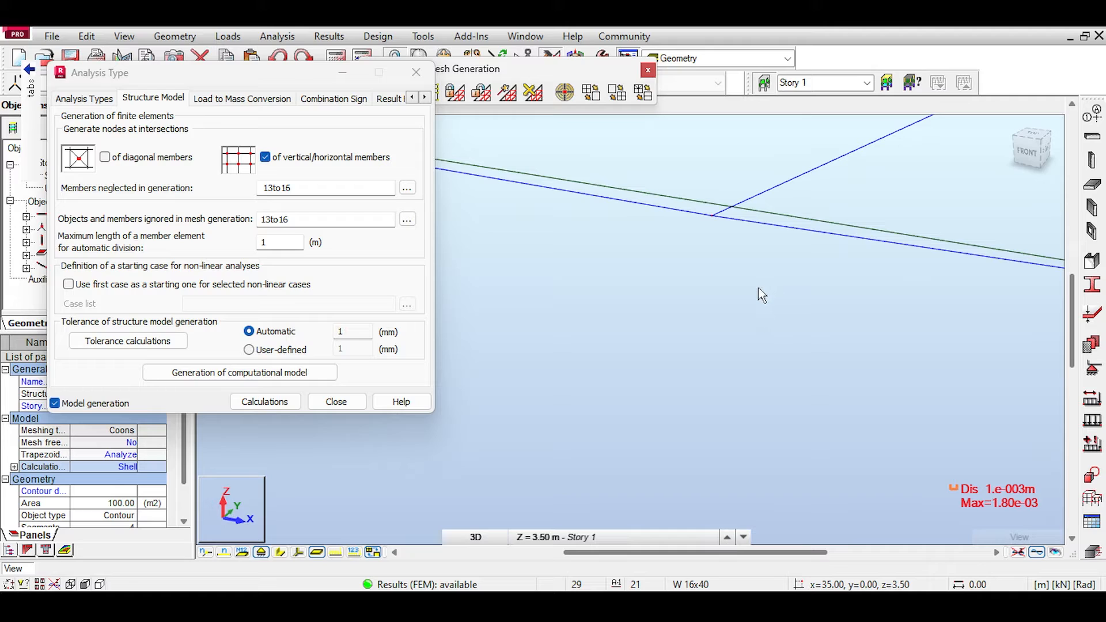
pyautogui.moveTo(759, 304); pyautogui.dragTo(755, 340, button='middle')
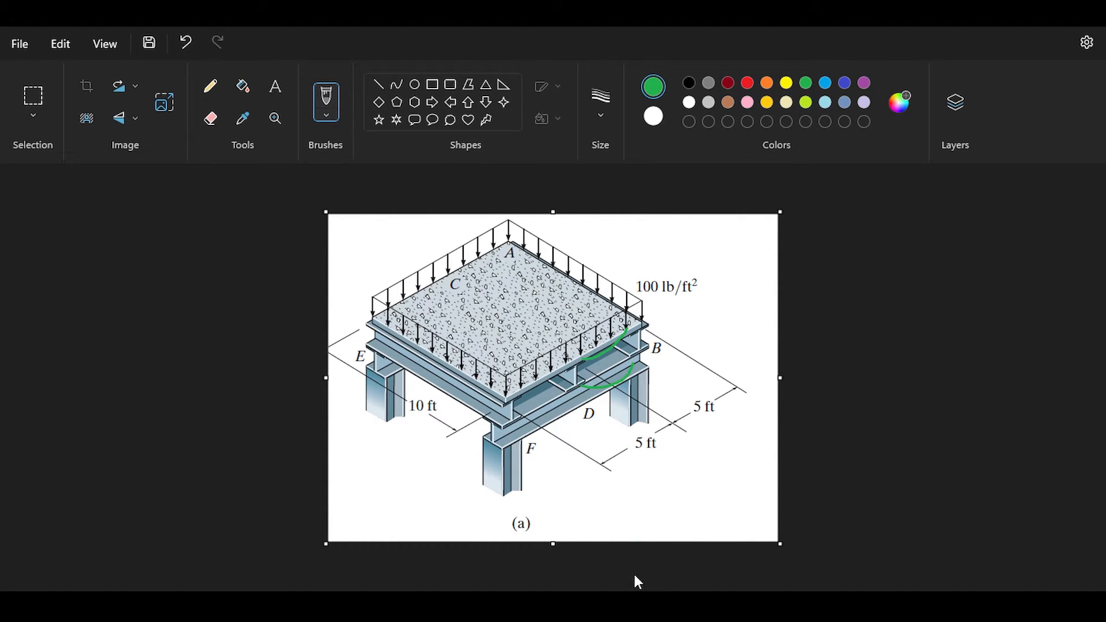
# Step: Switch from the floor drawing in Paint back to the Robot model and close the Analysis Type settings and FE mesh options
pyautogui.click(628, 605)
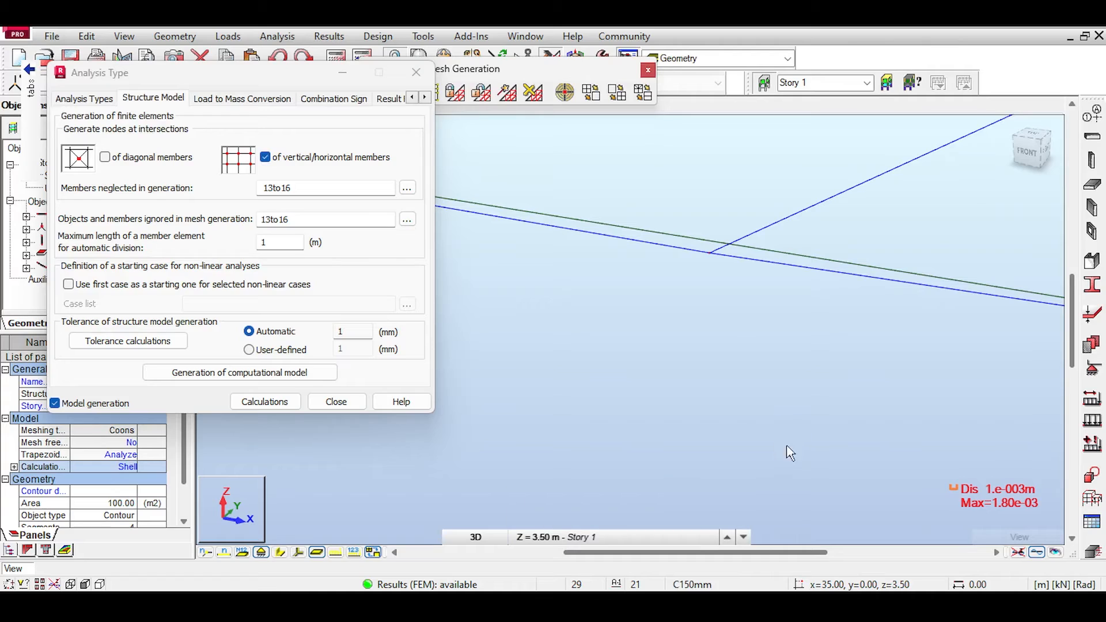
pyautogui.scroll(-3, 787, 452)
pyautogui.scroll(-5, 758, 337)
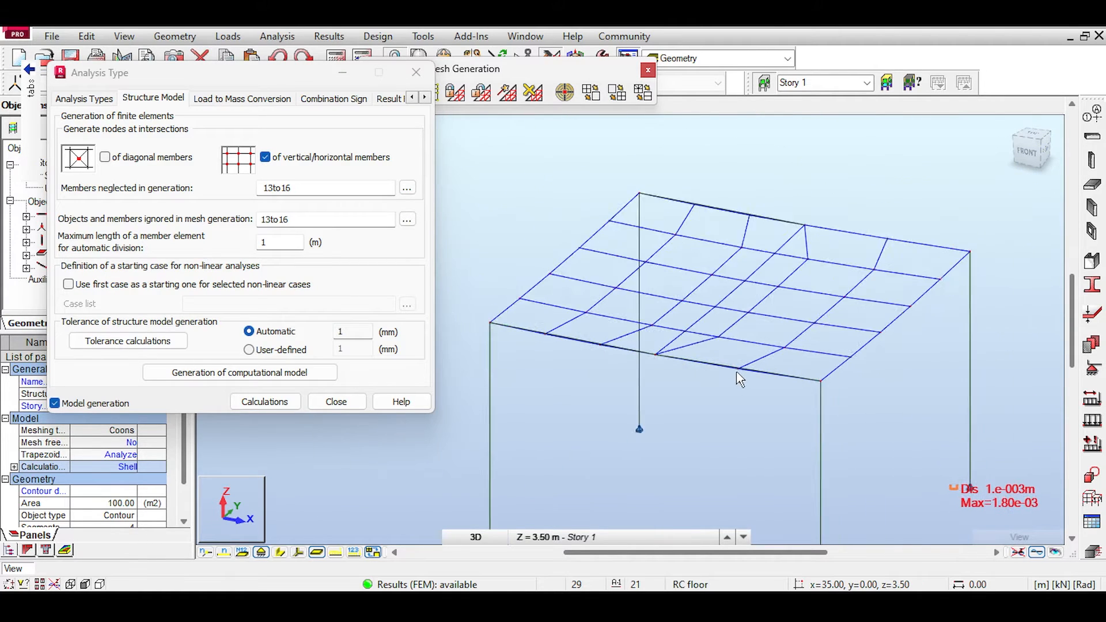
pyautogui.scroll(-3, 758, 337)
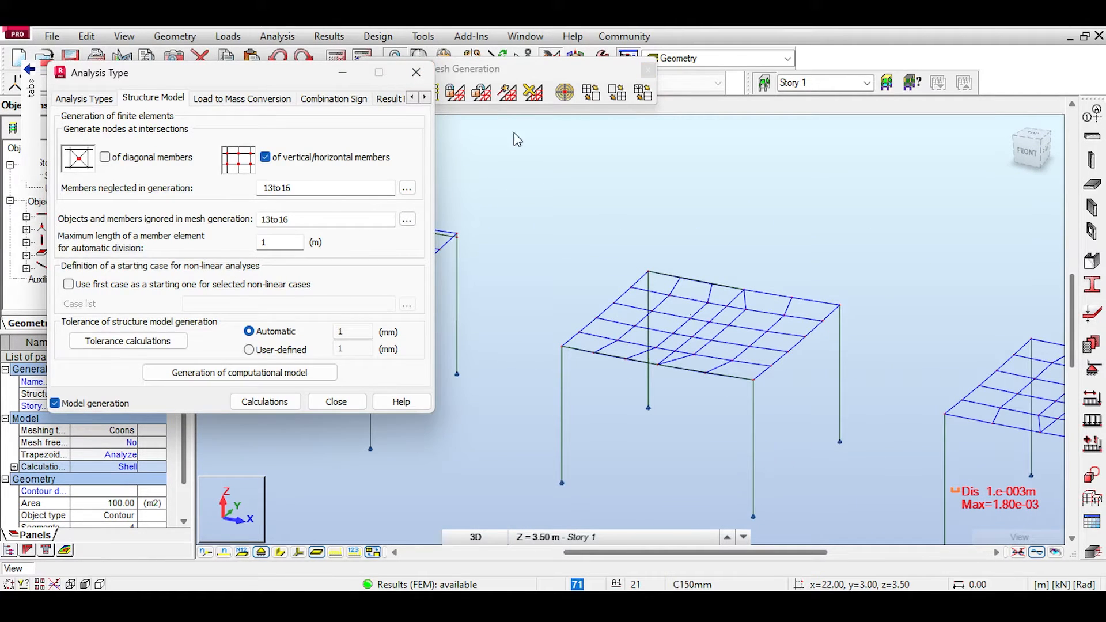
pyautogui.click(416, 71)
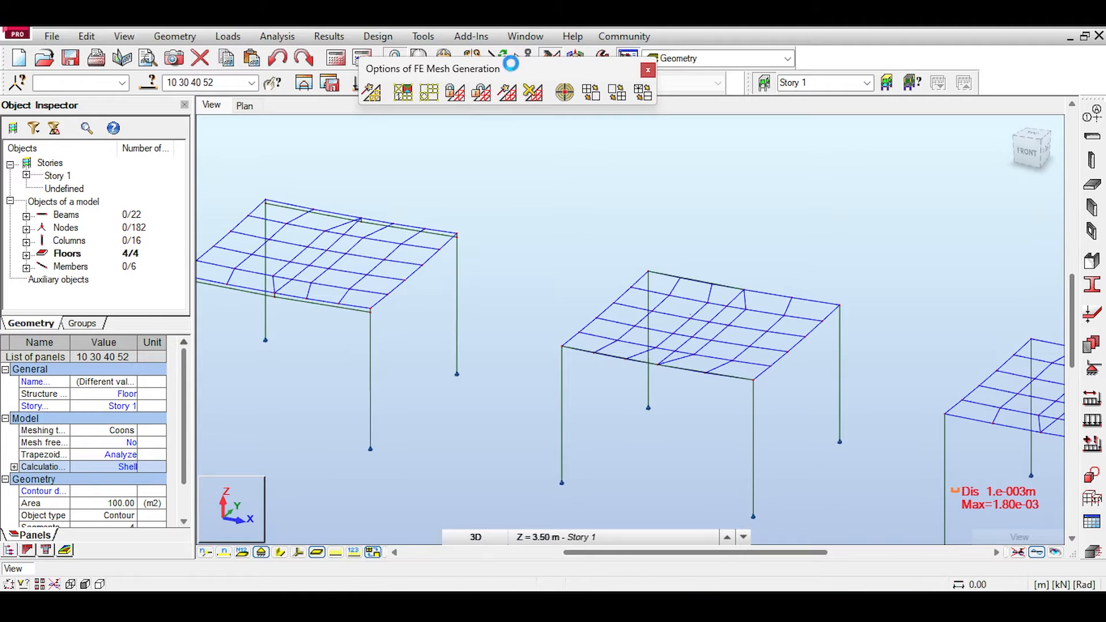
pyautogui.moveTo(469, 173); pyautogui.dragTo(535, 206, button='middle')
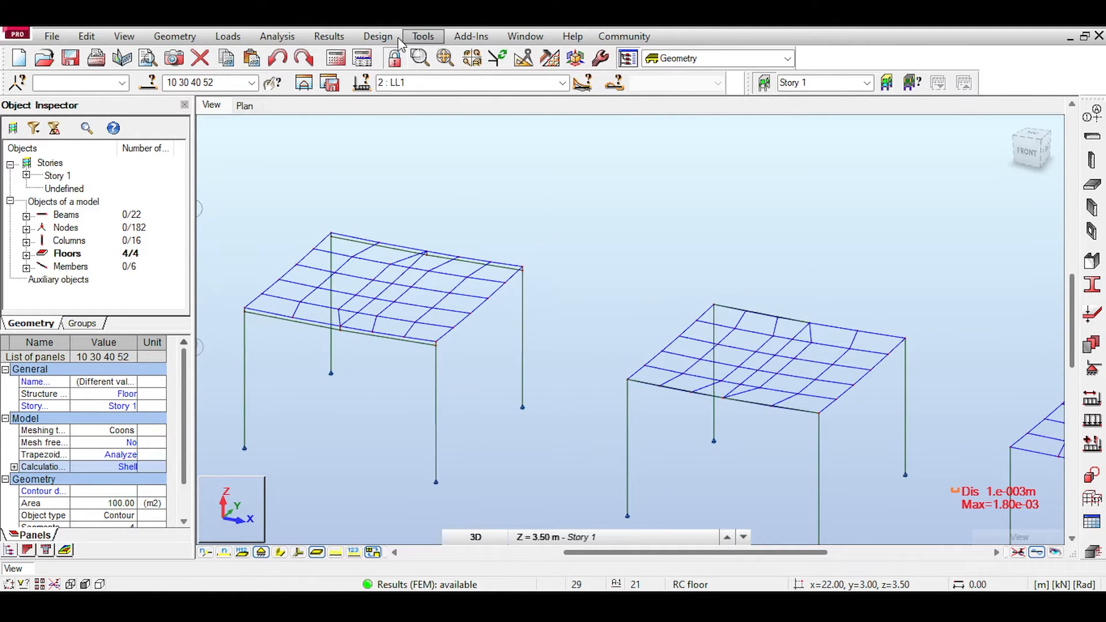
# Step: Redisplay the member Fz and deformation diagrams as filled, with differentiated signs and labels at local extremes
pyautogui.click(328, 36)
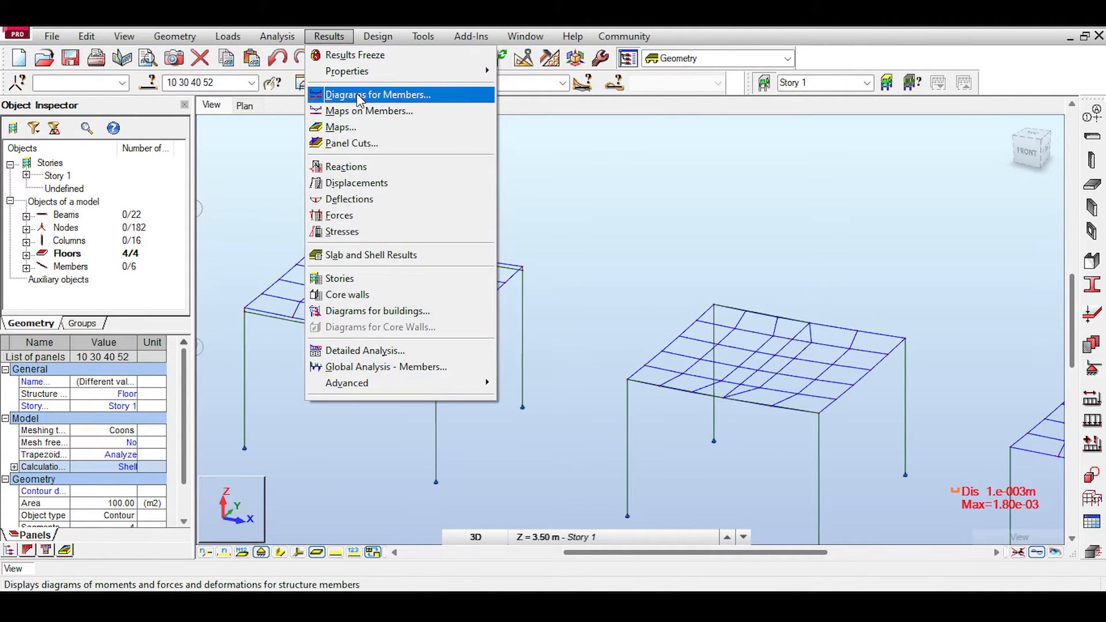
pyautogui.click(360, 96)
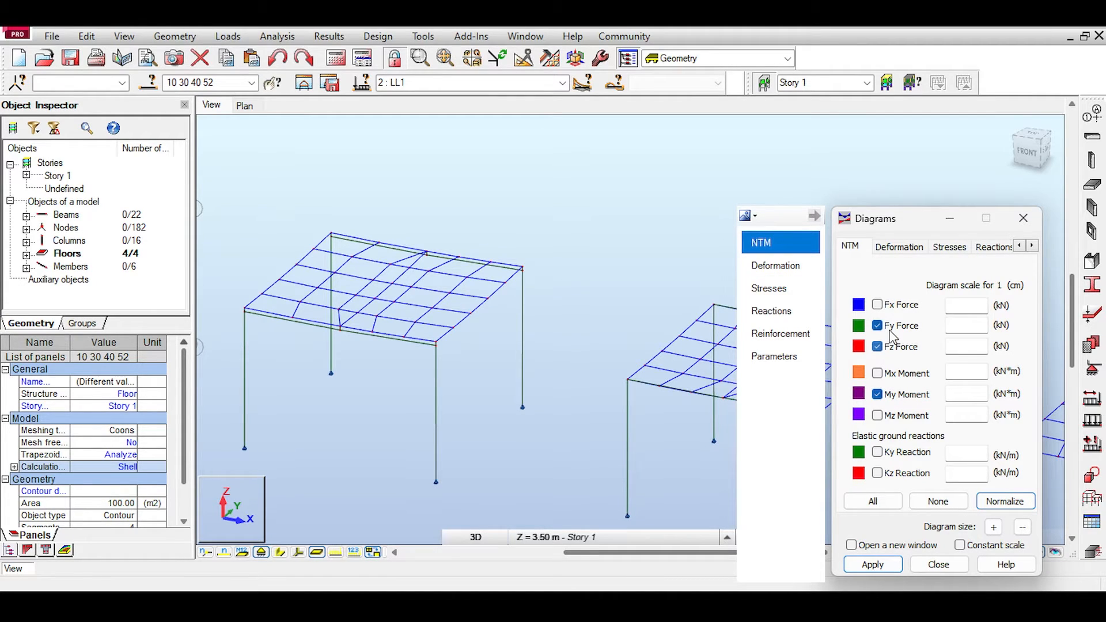
pyautogui.click(871, 562)
pyautogui.click(782, 362)
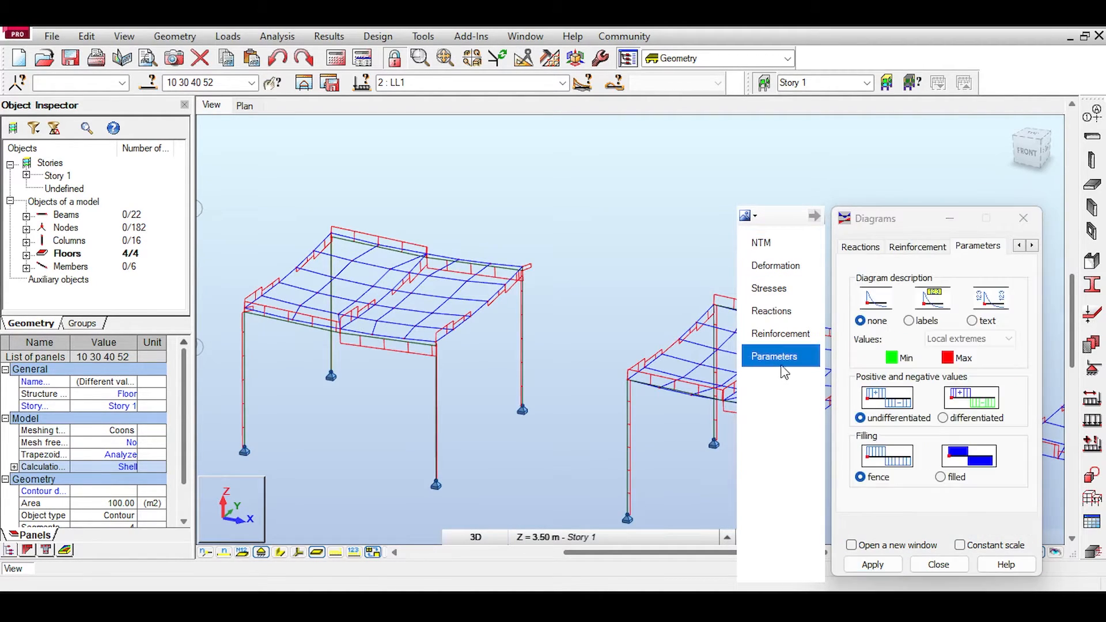
pyautogui.click(871, 564)
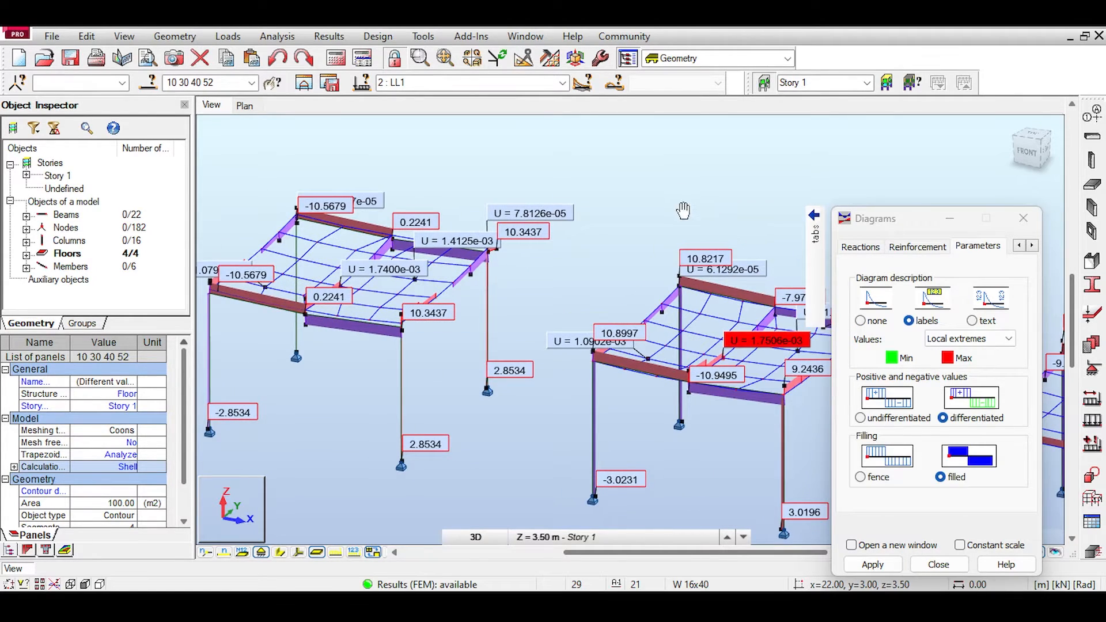
# Step: Examine how the front beams of the third and second frames deform relative to their slabs
pyautogui.scroll(3, 713, 369)
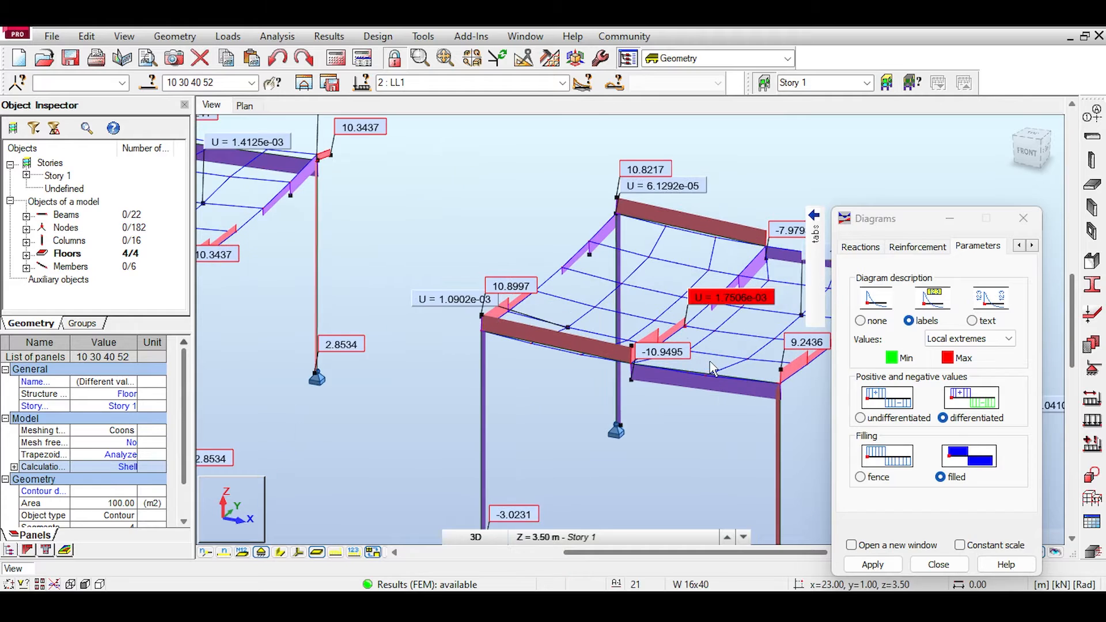
pyautogui.scroll(2, 712, 368)
pyautogui.scroll(-5, 712, 368)
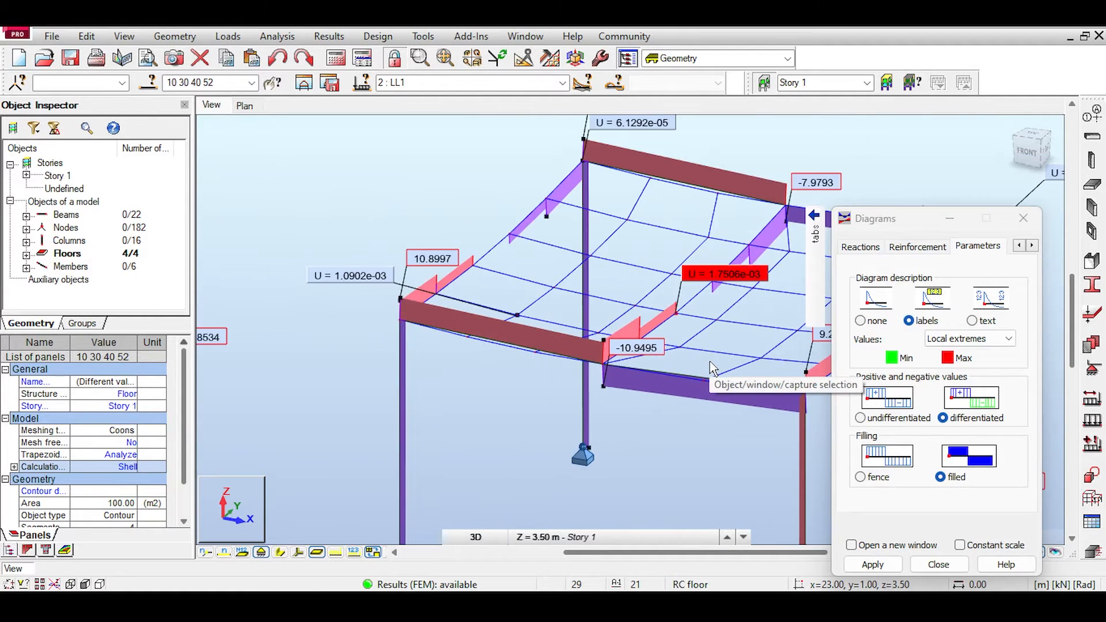
pyautogui.moveTo(295, 287); pyautogui.dragTo(410, 313, button='middle')
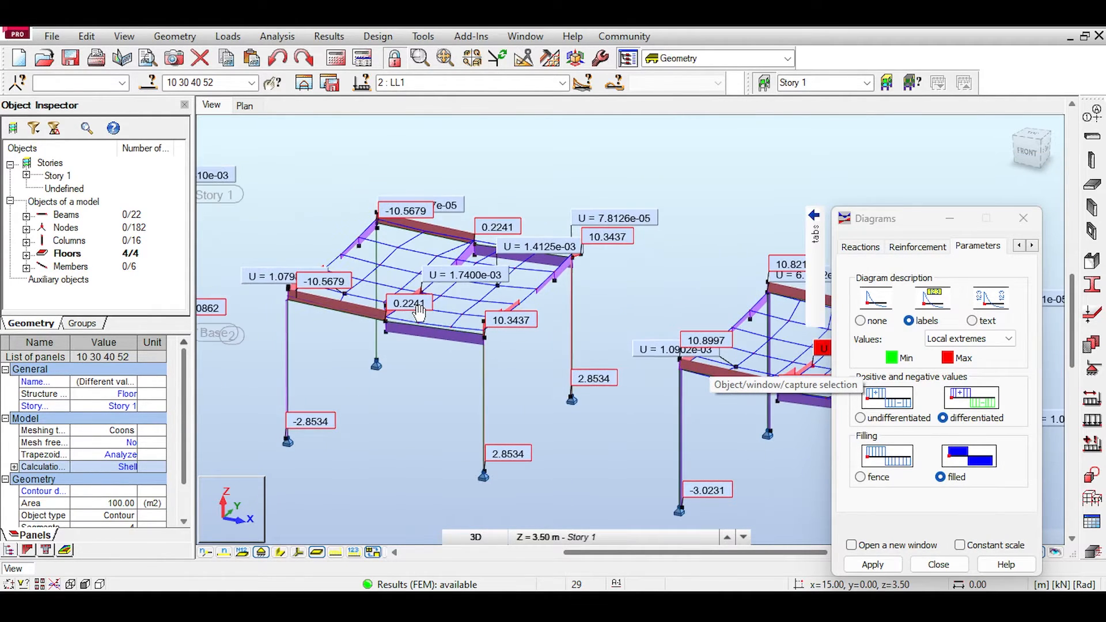
pyautogui.scroll(-3, 420, 312)
pyautogui.scroll(4, 396, 314)
pyautogui.scroll(6, 398, 319)
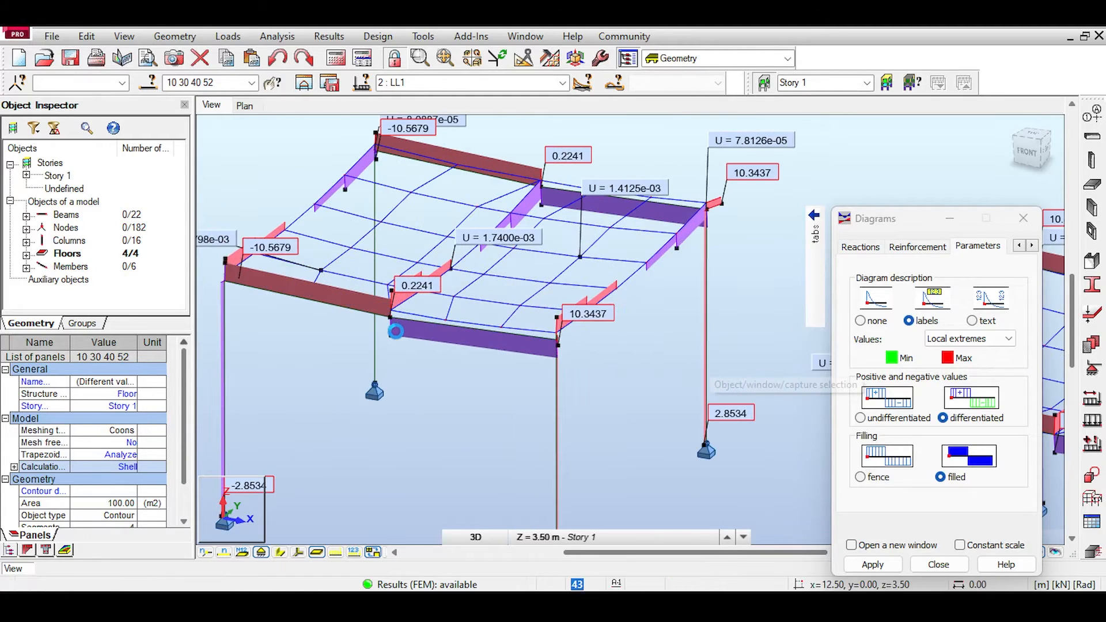
pyautogui.scroll(-4, 354, 278)
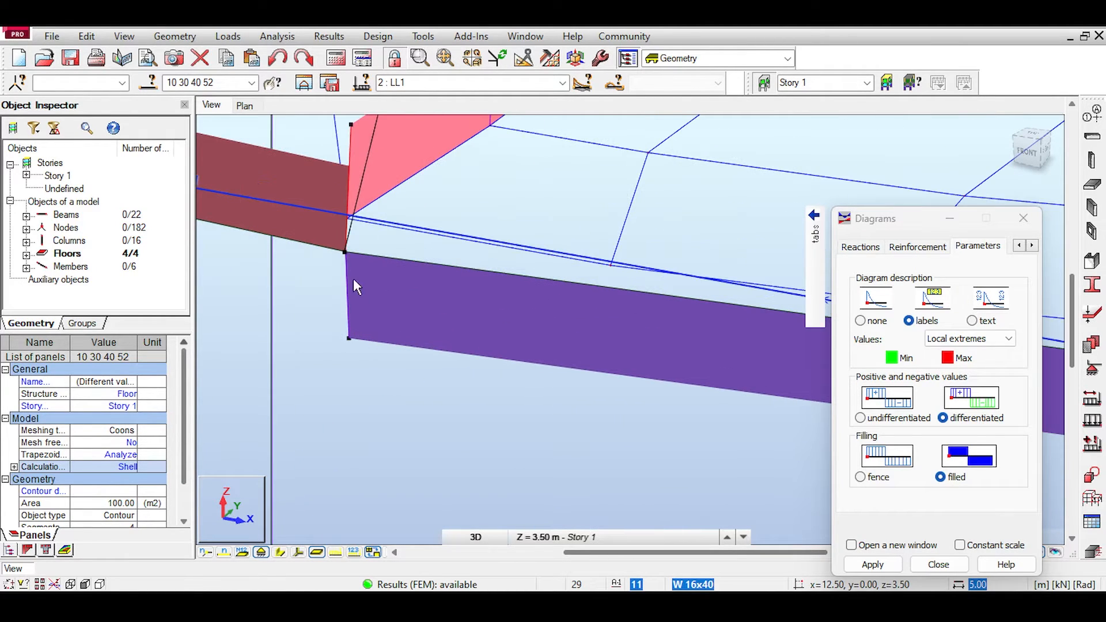
pyautogui.scroll(-2, 358, 254)
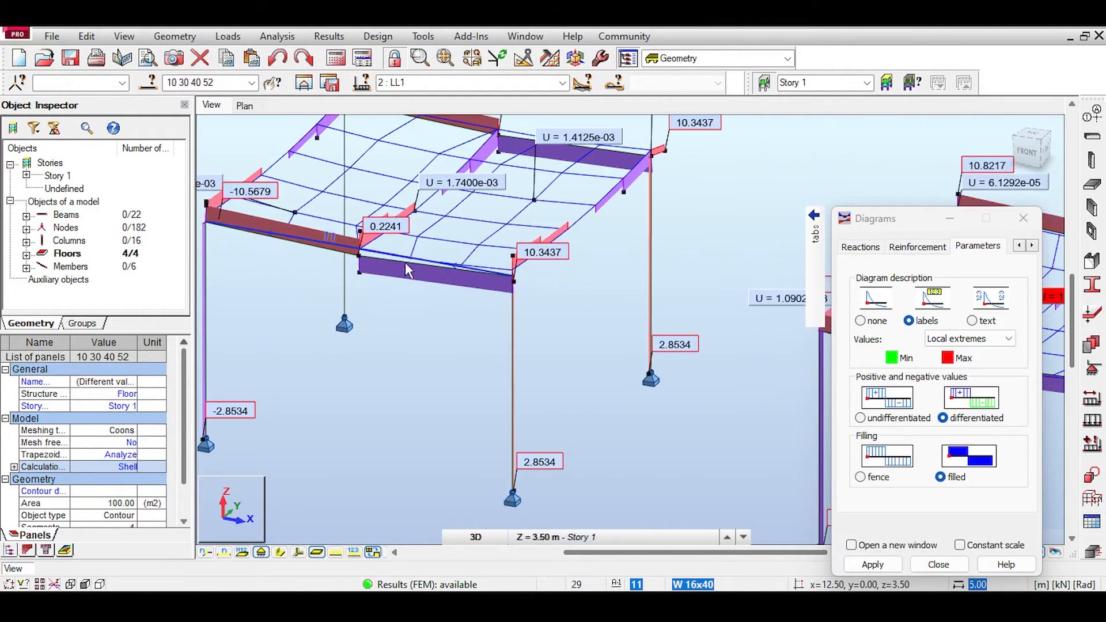
# Step: Compare the Fz labels along the third frame's front beam segments with those on the second frame's front beam
pyautogui.moveTo(544, 270); pyautogui.dragTo(453, 246, button='middle')
pyautogui.moveTo(556, 254); pyautogui.dragTo(422, 242, button='middle')
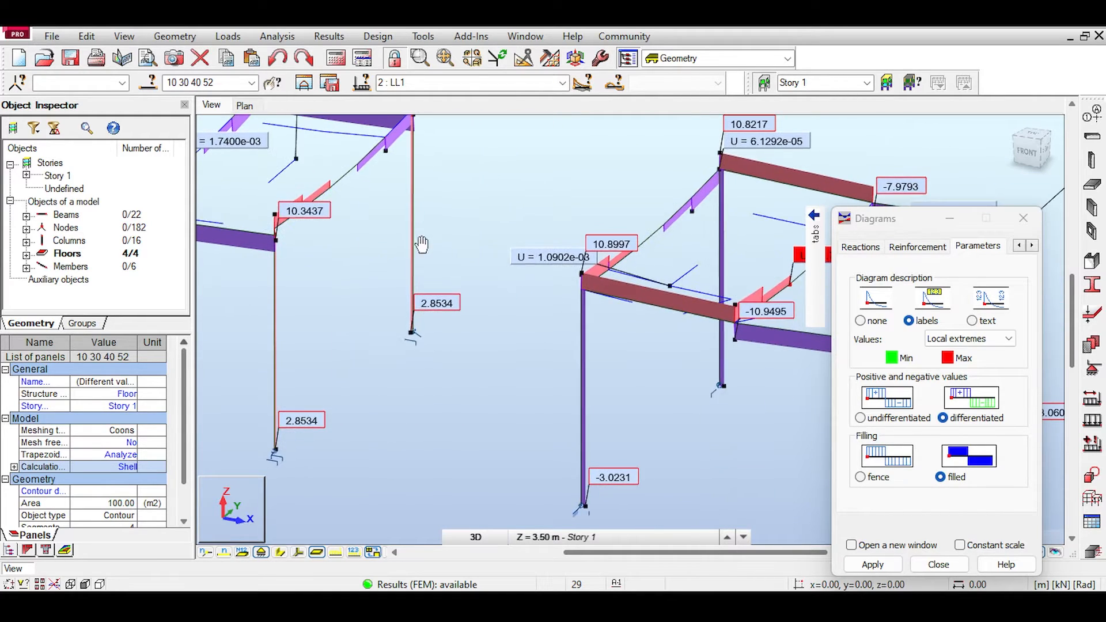
pyautogui.moveTo(518, 280); pyautogui.dragTo(427, 252, button='middle')
pyautogui.scroll(-2, 435, 258)
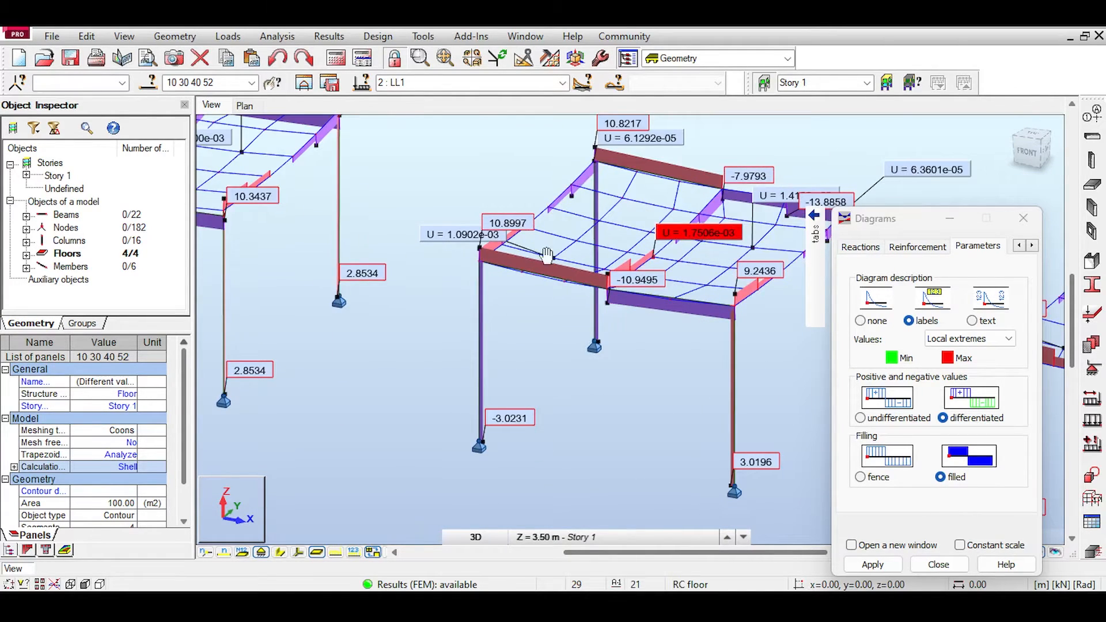
pyautogui.moveTo(546, 255); pyautogui.dragTo(570, 255, button='middle')
pyautogui.scroll(-1, 554, 253)
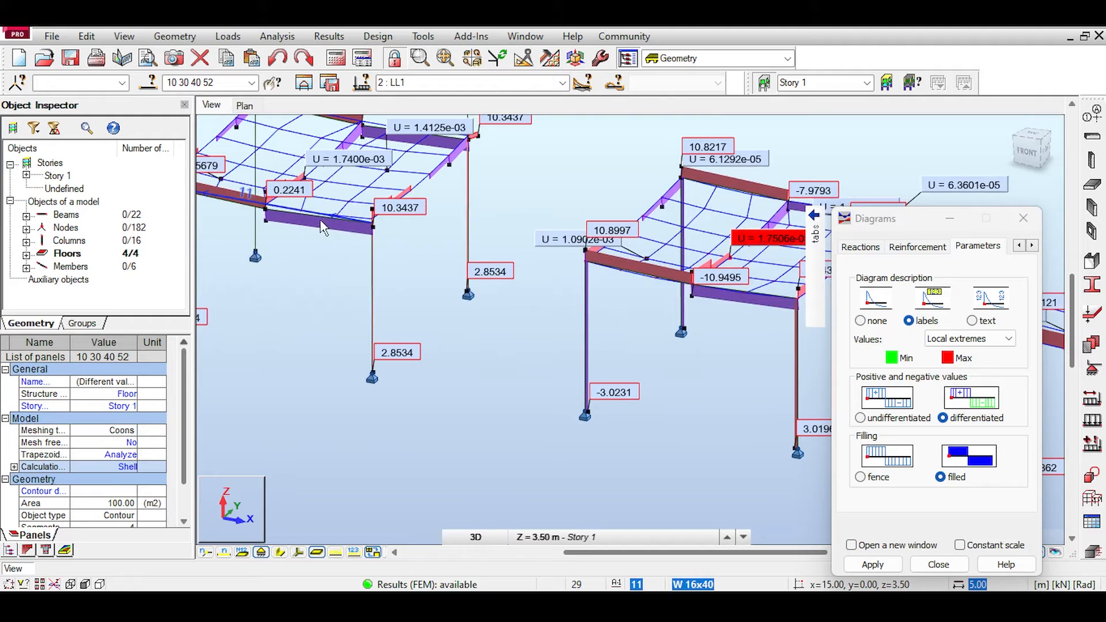
# Step: Plot the Fz diagram in the properties of the second frame's front beam 11 and compare its values with the third frame
pyautogui.rightClick(320, 225)
pyautogui.click(299, 556)
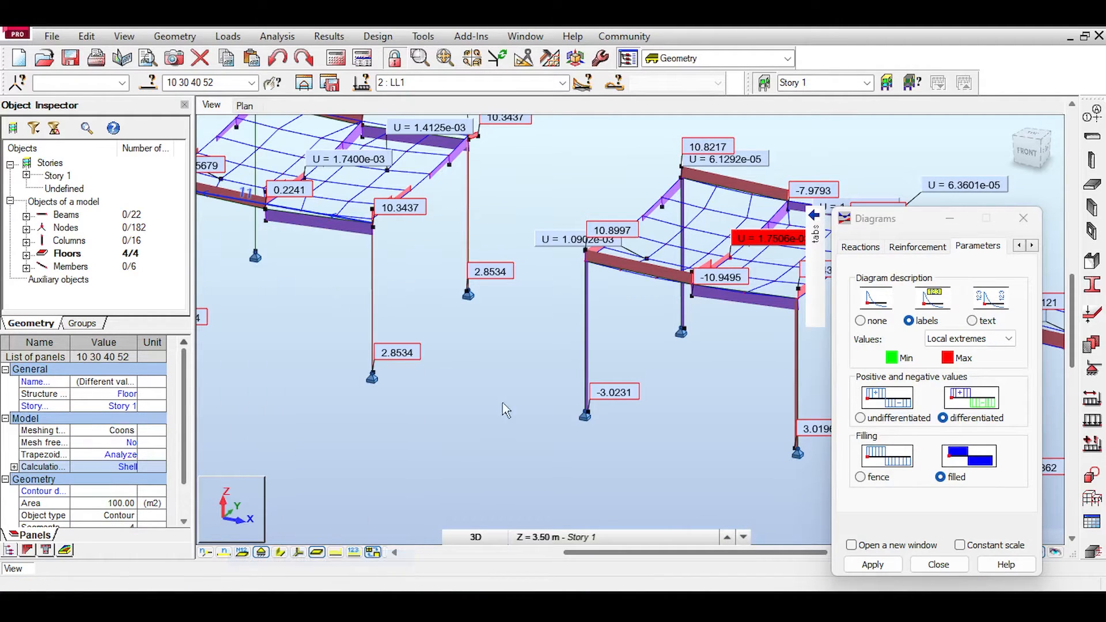
pyautogui.click(848, 138)
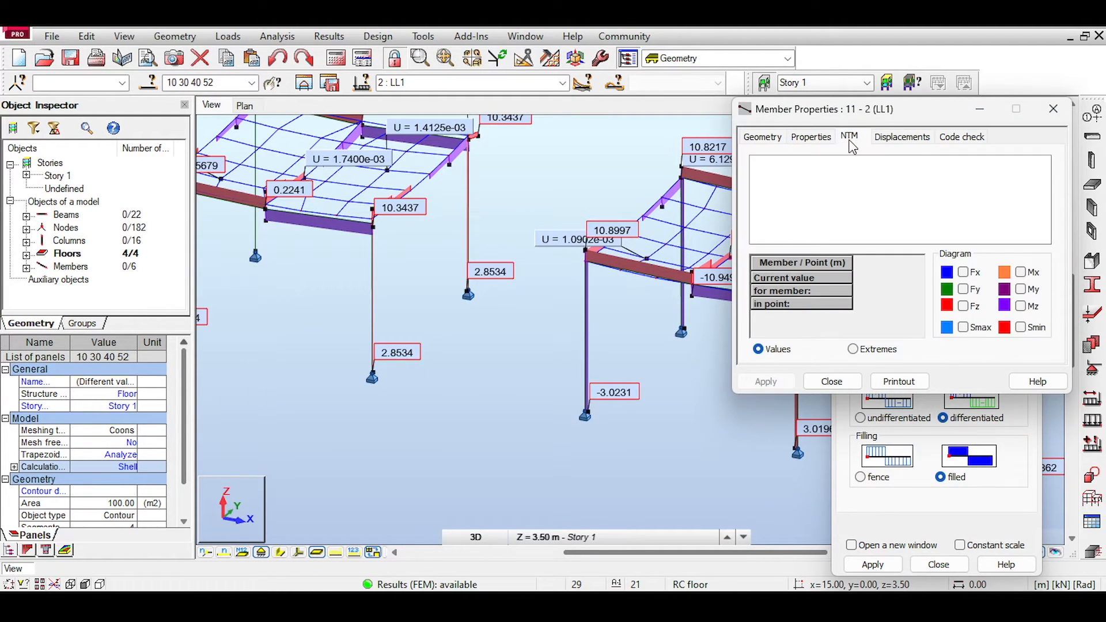
pyautogui.click(962, 306)
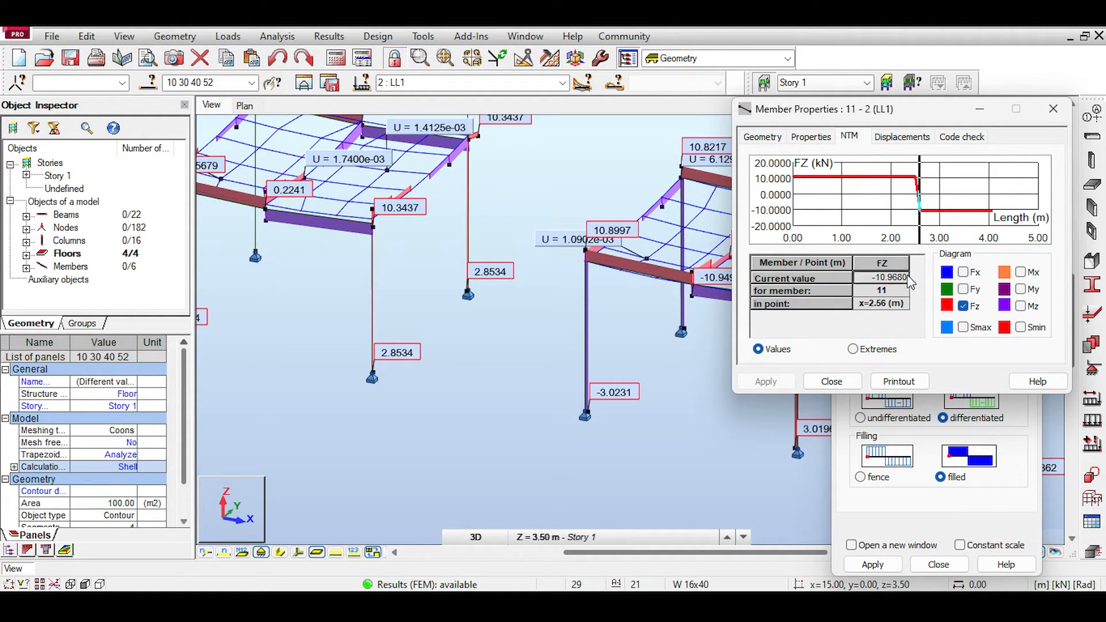
pyautogui.moveTo(687, 249); pyautogui.dragTo(612, 233, button='middle')
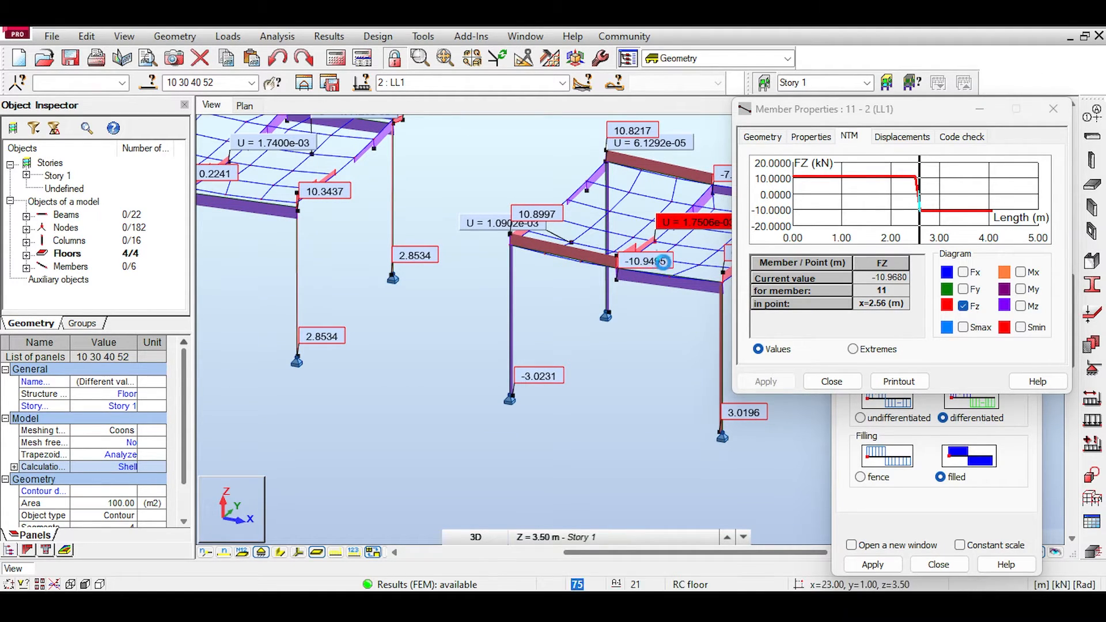
pyautogui.moveTo(646, 269); pyautogui.dragTo(664, 274, button='middle')
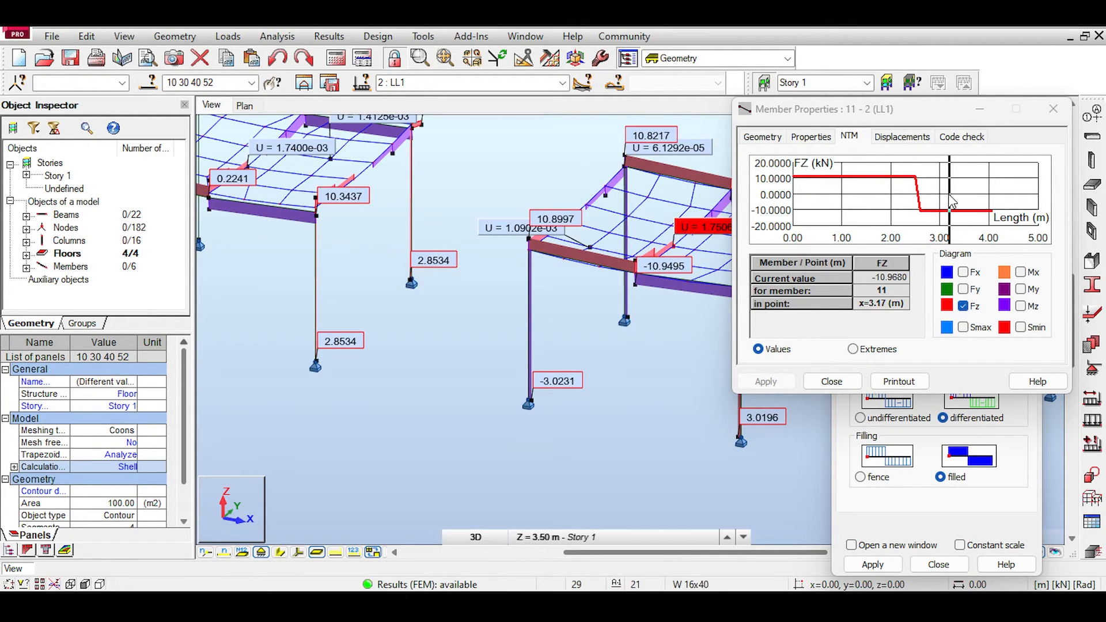
pyautogui.click(1052, 109)
pyautogui.scroll(-2, 749, 231)
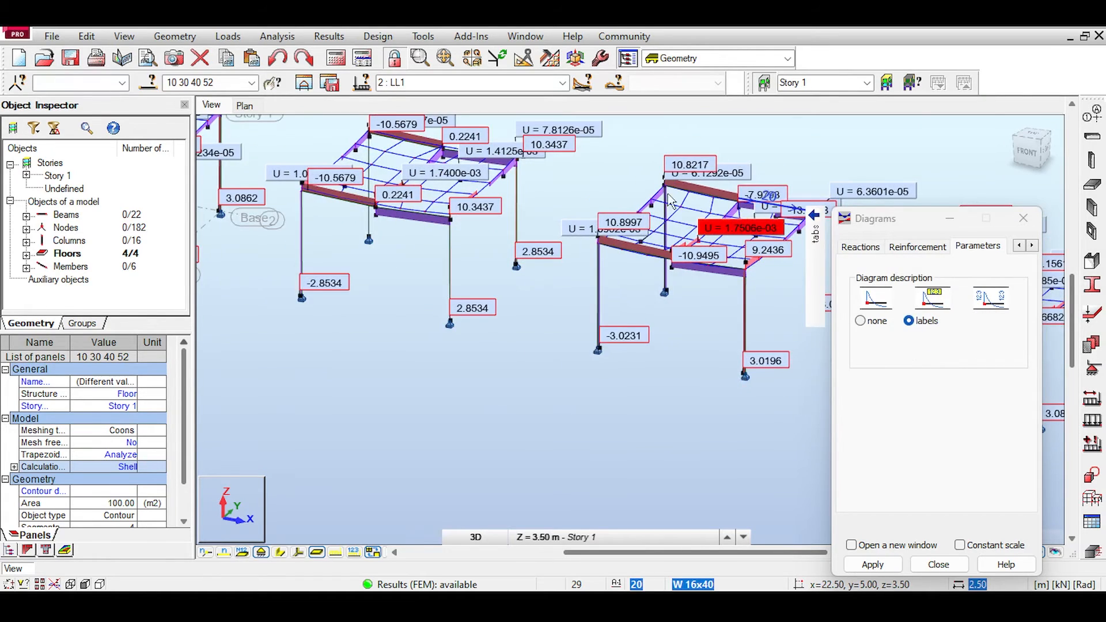
# Step: Close the diagram settings and hide the deformation diagram, keeping the member Fz diagram on the frames
pyautogui.moveTo(799, 240); pyautogui.dragTo(565, 203, button='middle')
pyautogui.scroll(-3, 570, 208)
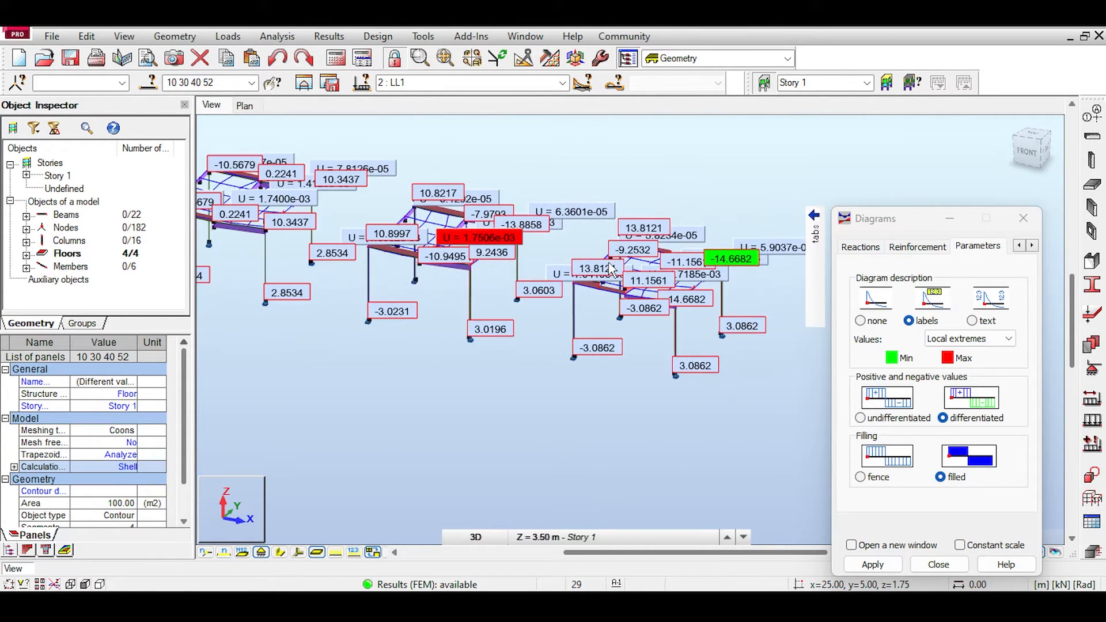
pyautogui.click(1023, 218)
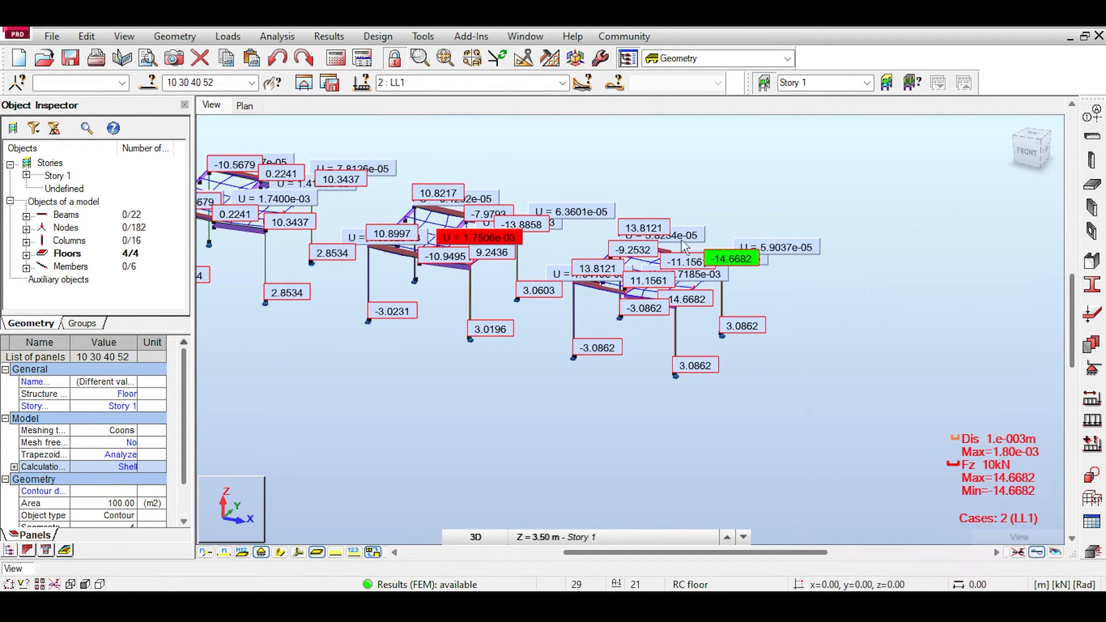
pyautogui.scroll(2, 691, 253)
pyautogui.click(701, 212)
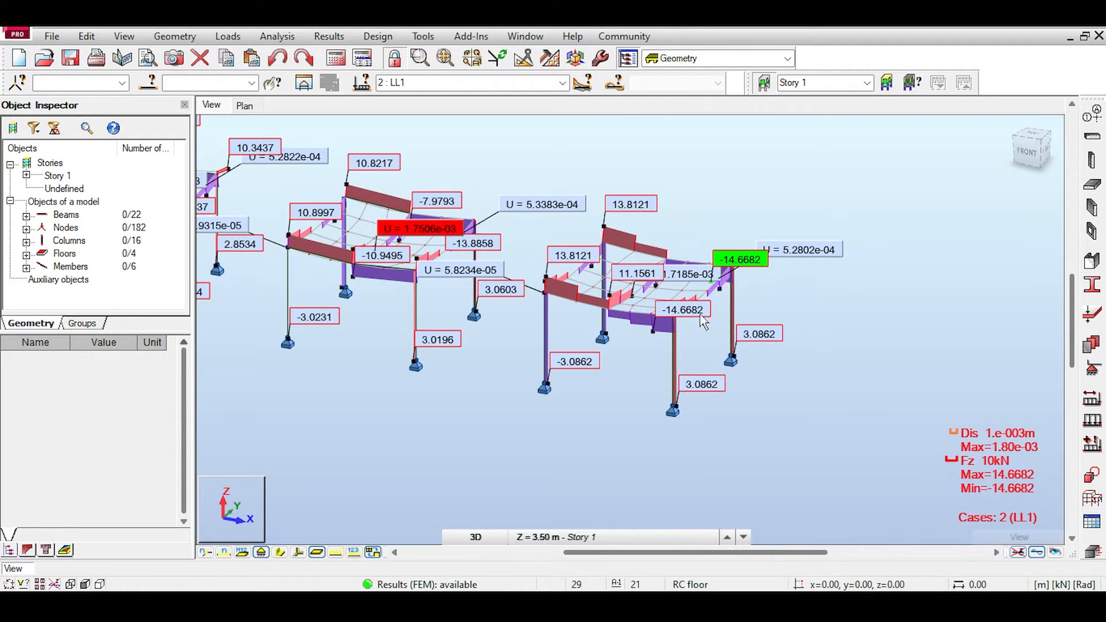
pyautogui.click(1040, 552)
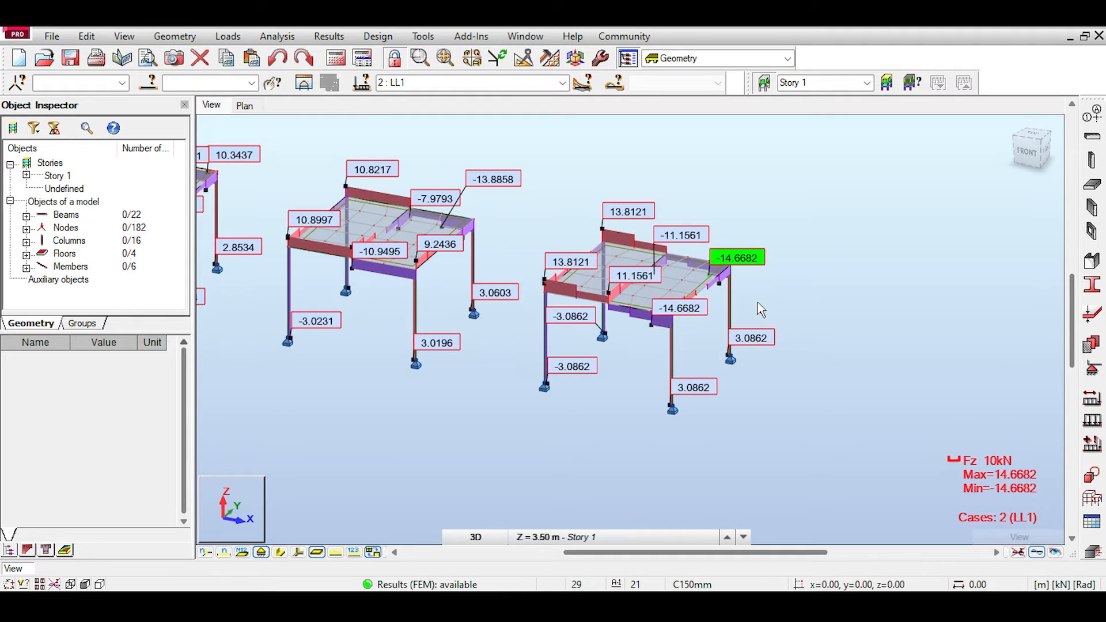
# Step: Open the Linear Releases tool for defining edge releases on the fourth frame's slab
pyautogui.click(154, 38)
pyautogui.moveTo(311, 375)
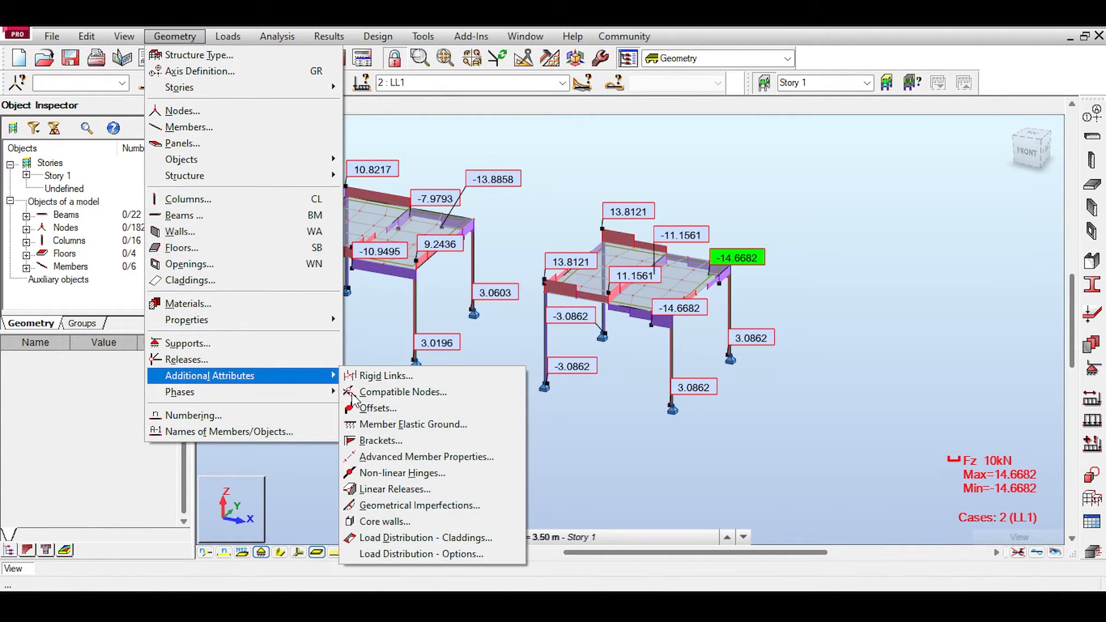
pyautogui.click(412, 491)
pyautogui.moveTo(651, 107); pyautogui.dragTo(835, 137)
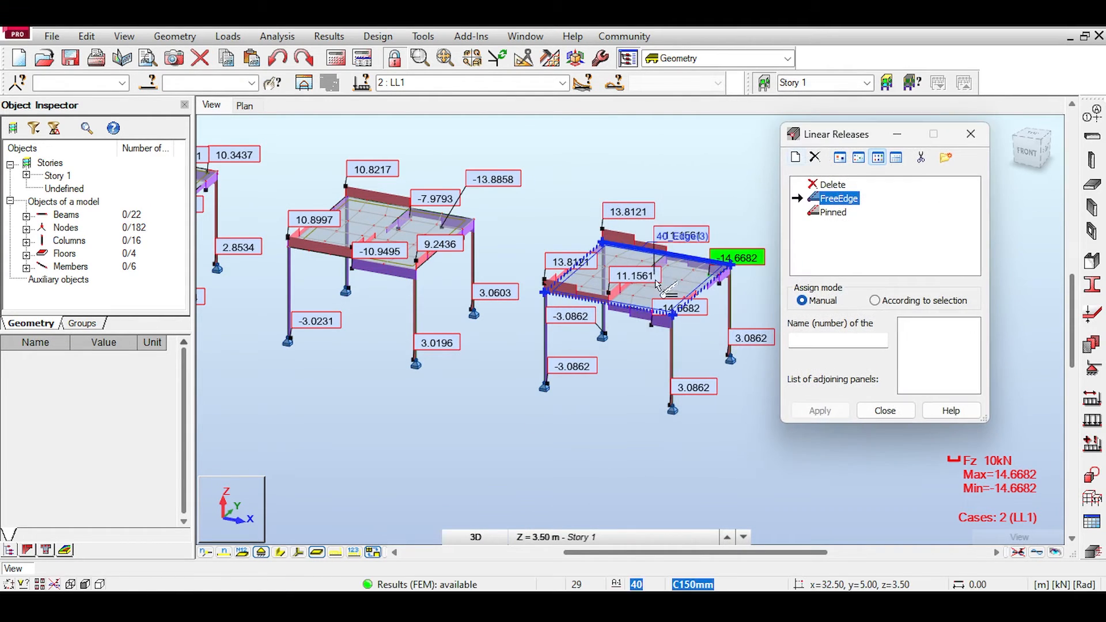
pyautogui.scroll(3, 658, 283)
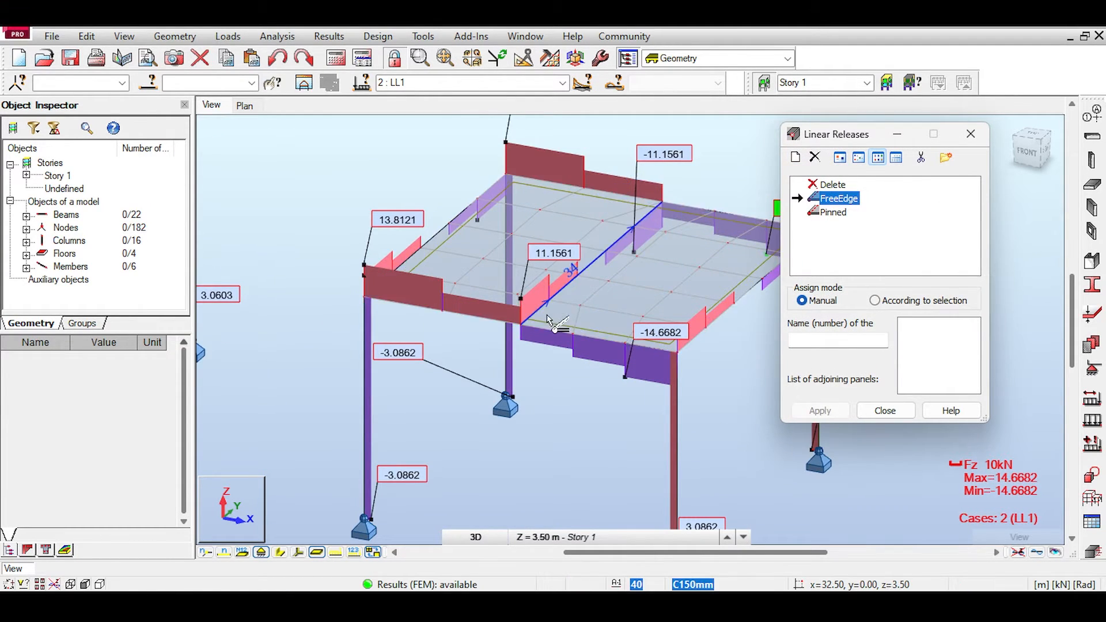
pyautogui.moveTo(743, 187); pyautogui.dragTo(660, 187, button='middle')
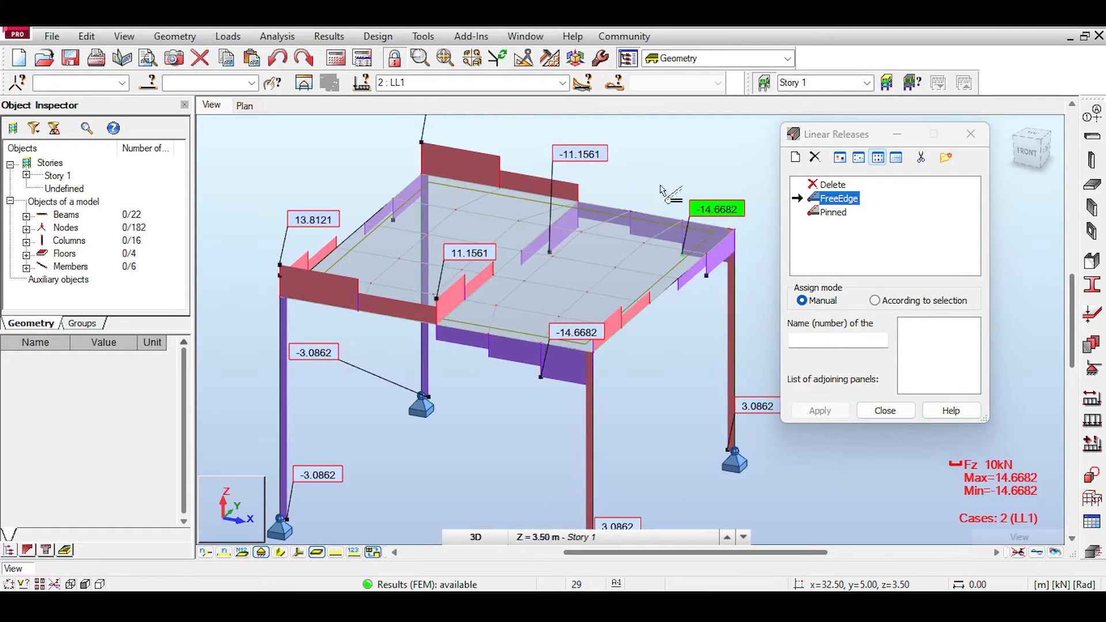
# Step: Review the released directions of the FreeEdge linear release without changing its definition
pyautogui.click(827, 200)
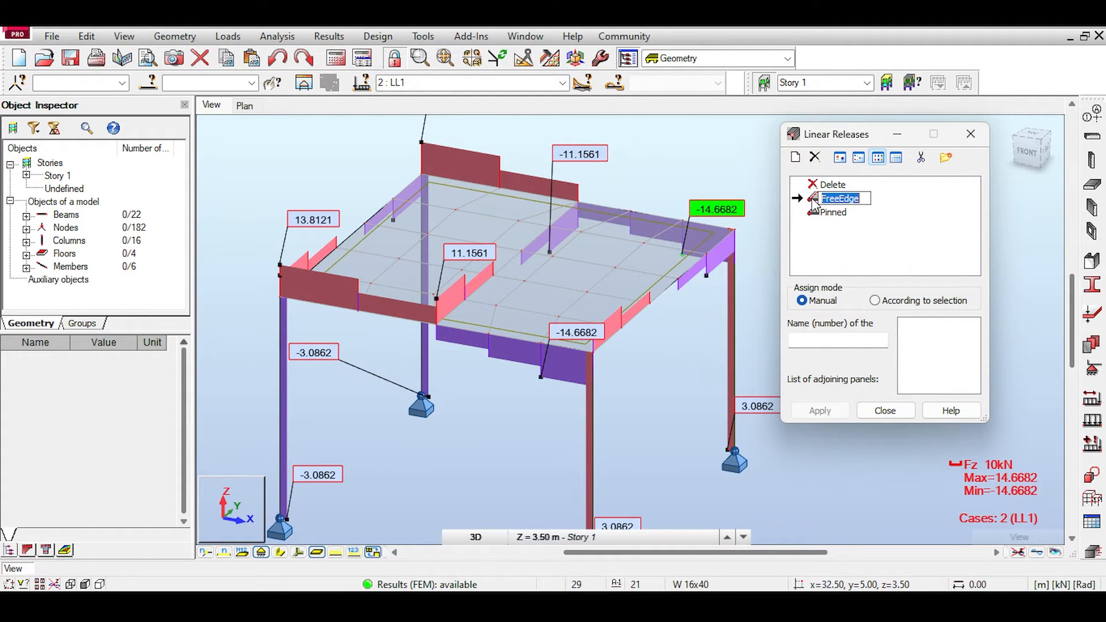
pyautogui.doubleClick(829, 199)
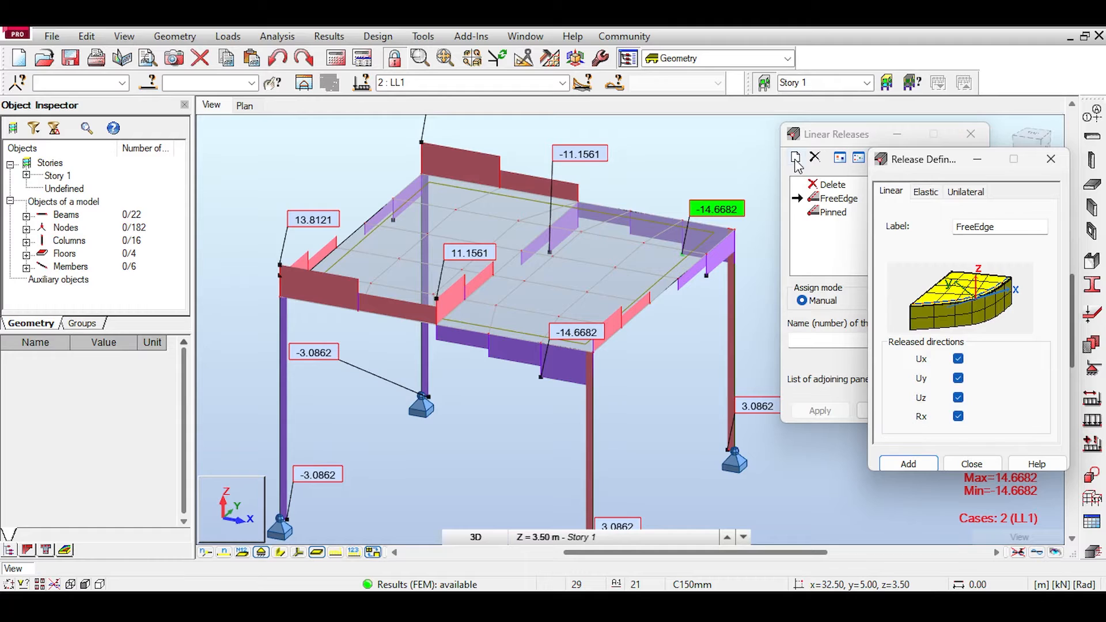
pyautogui.click(1051, 159)
pyautogui.click(797, 157)
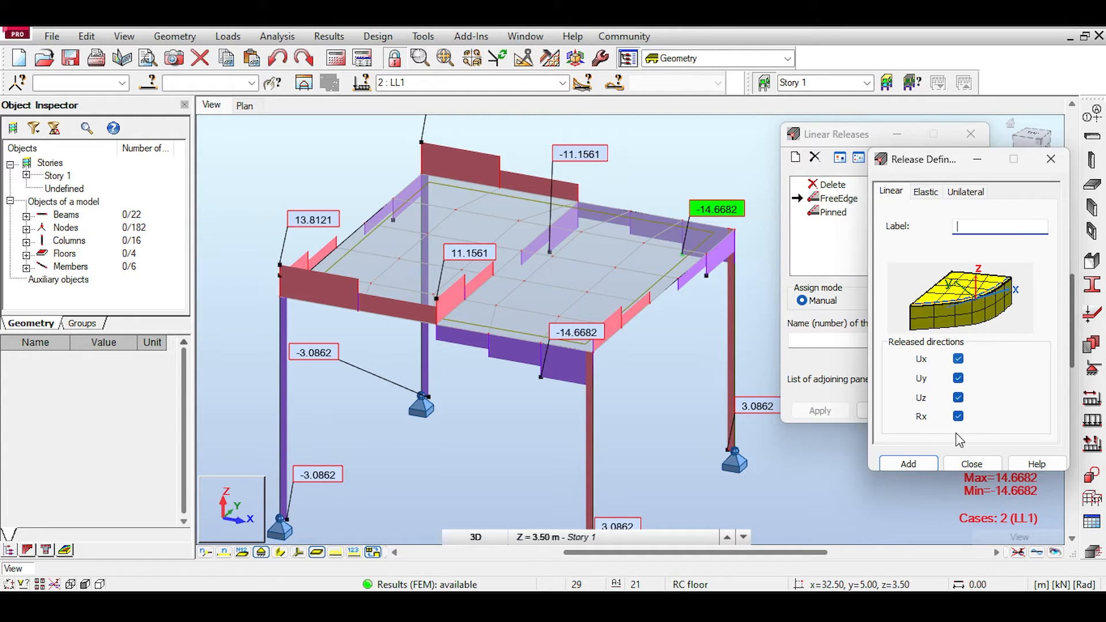
pyautogui.click(970, 464)
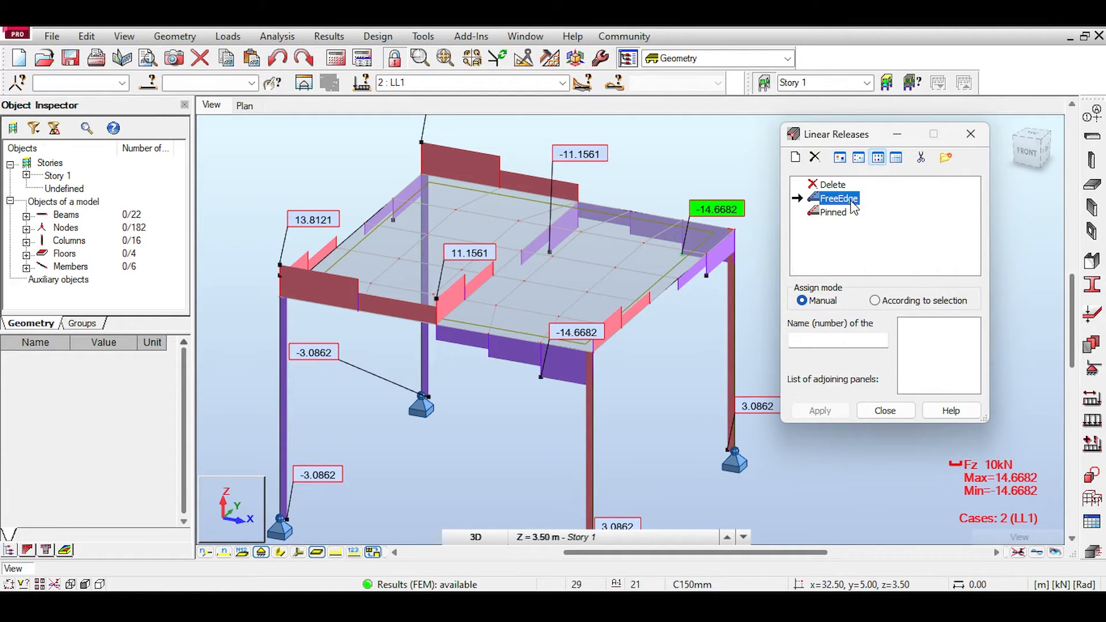
pyautogui.doubleClick(850, 199)
pyautogui.click(970, 463)
# Step: Assign the FreeEdge linear release to the fourth frame slab's rear edge, 40_Edge(3), with adjoining panel 40_REF(1)
pyautogui.scroll(2, 642, 172)
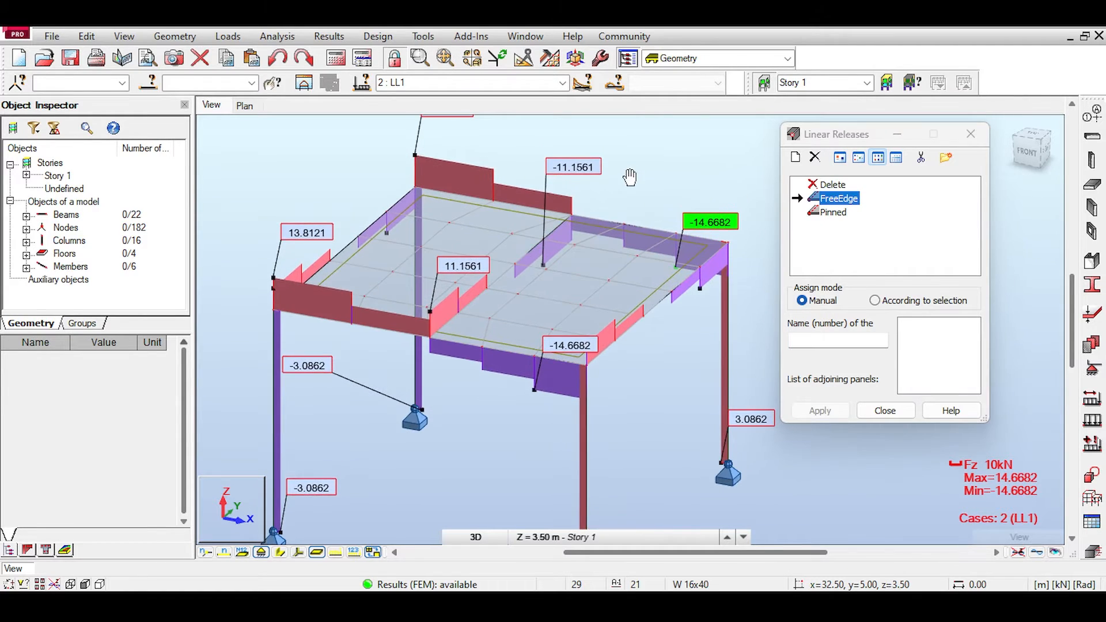
pyautogui.click(603, 246)
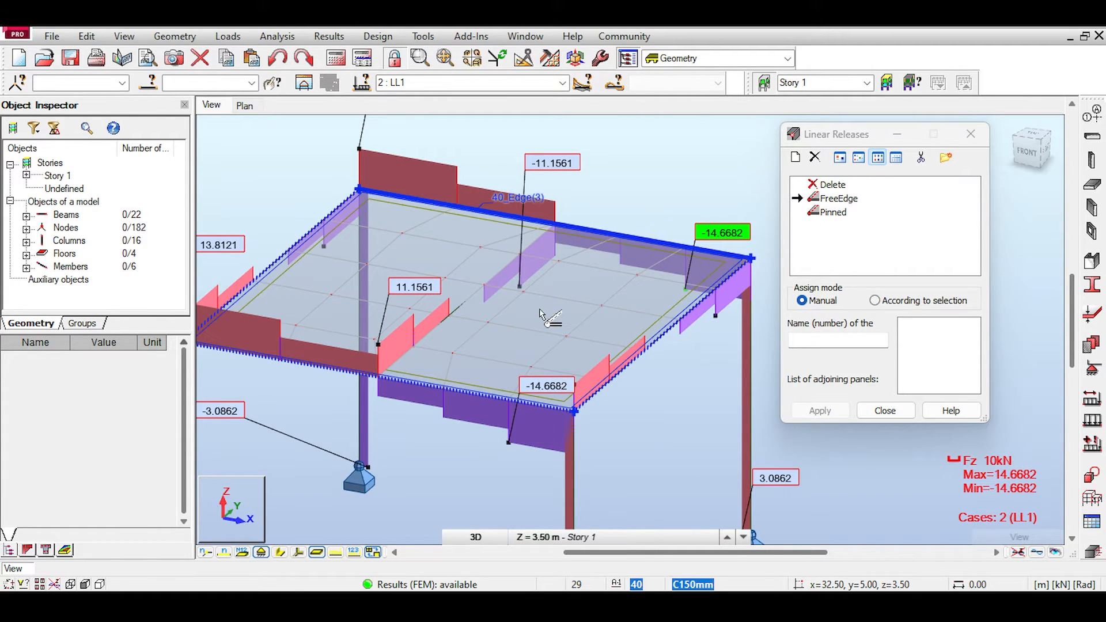
pyautogui.click(582, 243)
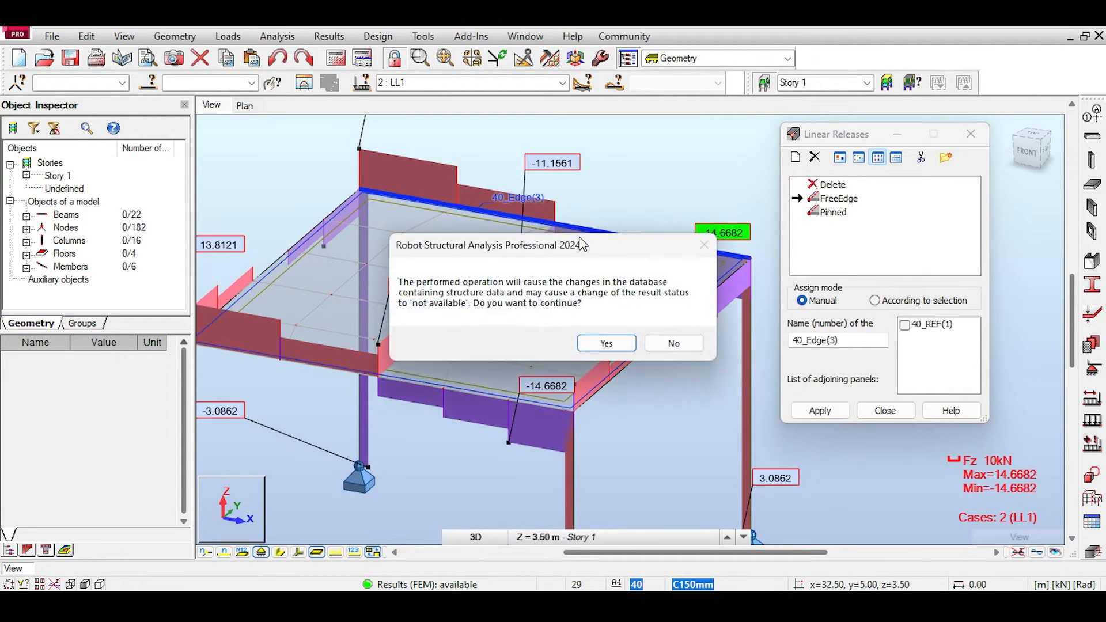
pyautogui.click(629, 347)
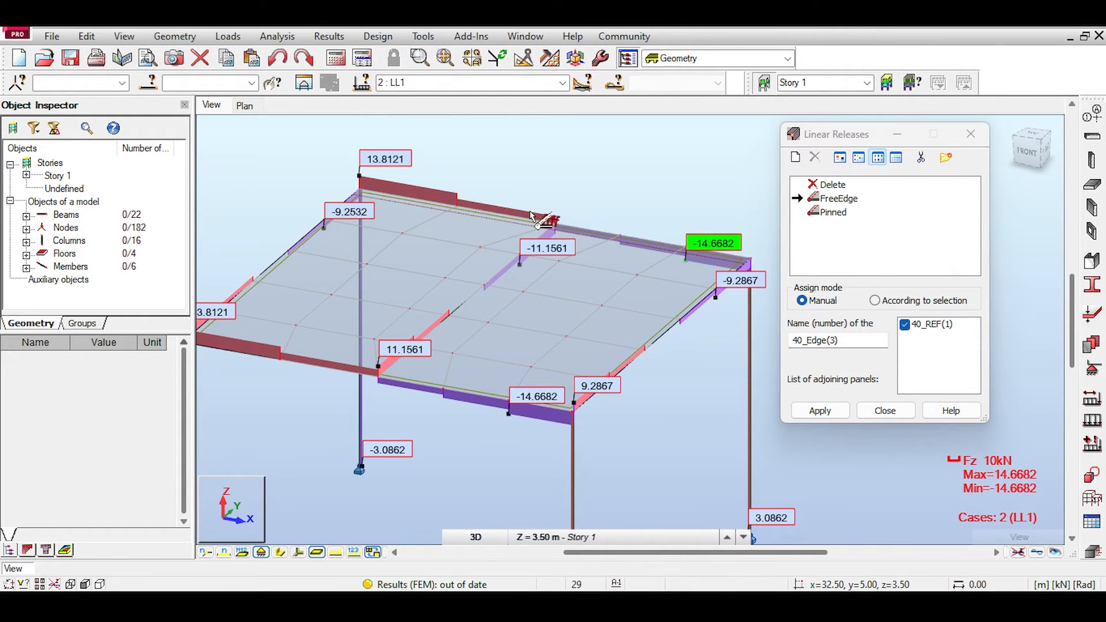
pyautogui.click(823, 411)
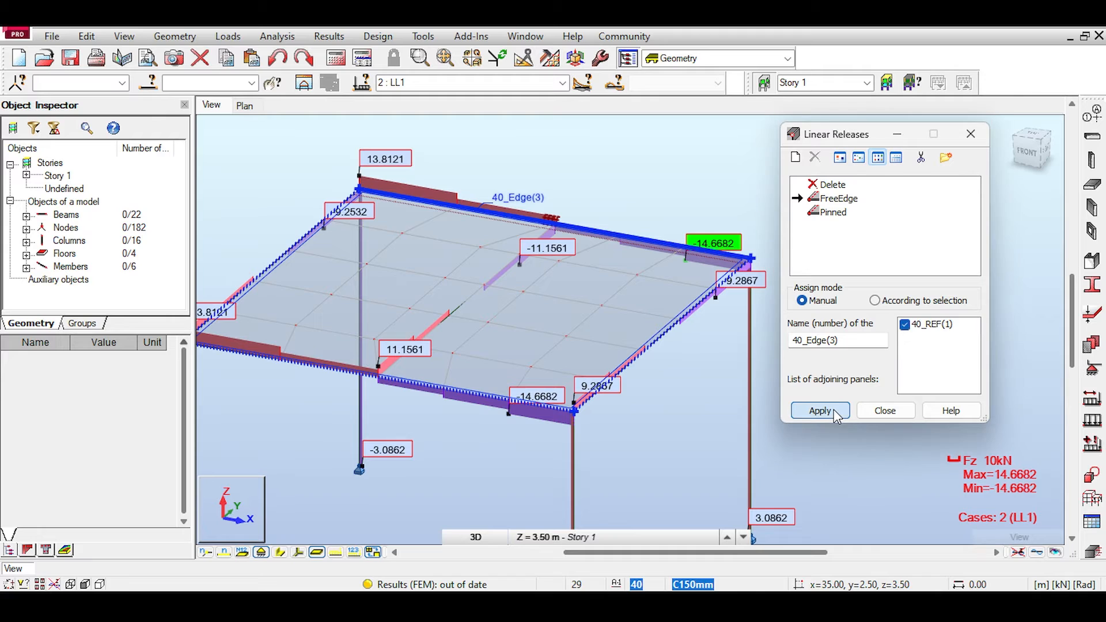
# Step: Assign the FreeEdge linear release to the fourth frame slab's front edge, 40_Edge(1), and finish assigning releases
pyautogui.click(552, 223)
pyautogui.click(434, 378)
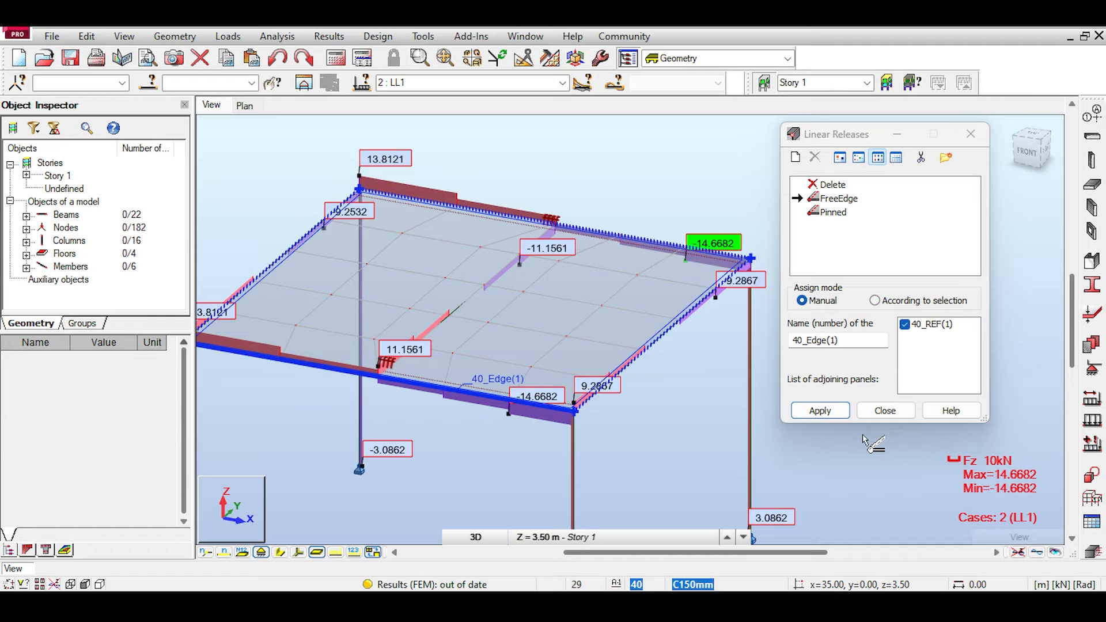
pyautogui.click(819, 411)
pyautogui.click(884, 411)
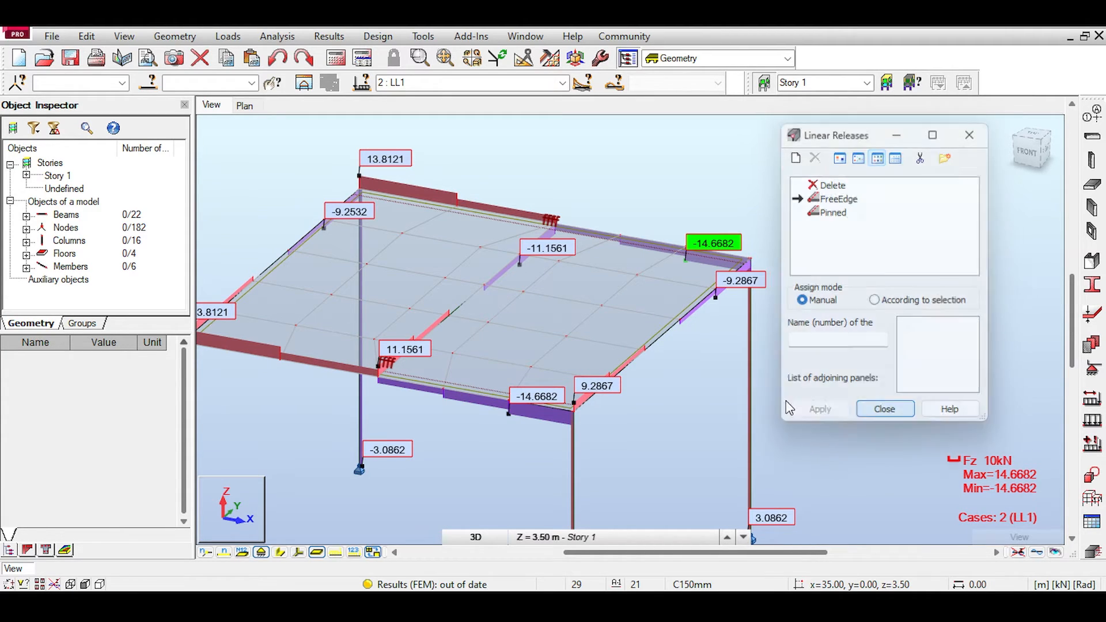
# Step: Recalculate the model, choosing to continue with the separate structure, and dismiss the calculation messages
pyautogui.scroll(-2, 781, 406)
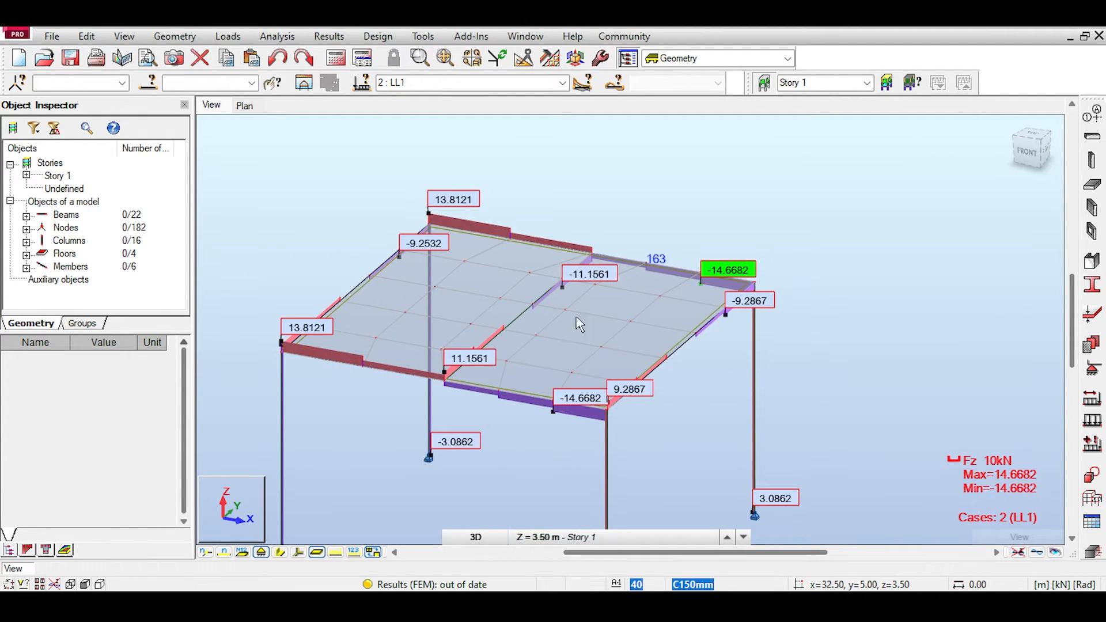
pyautogui.click(336, 57)
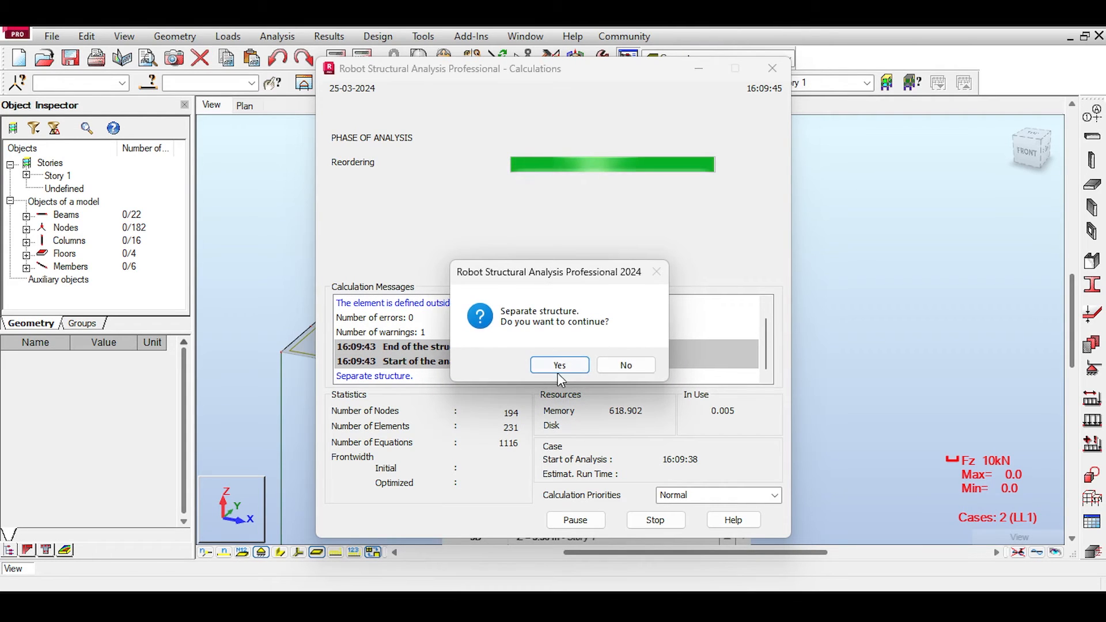
pyautogui.click(563, 368)
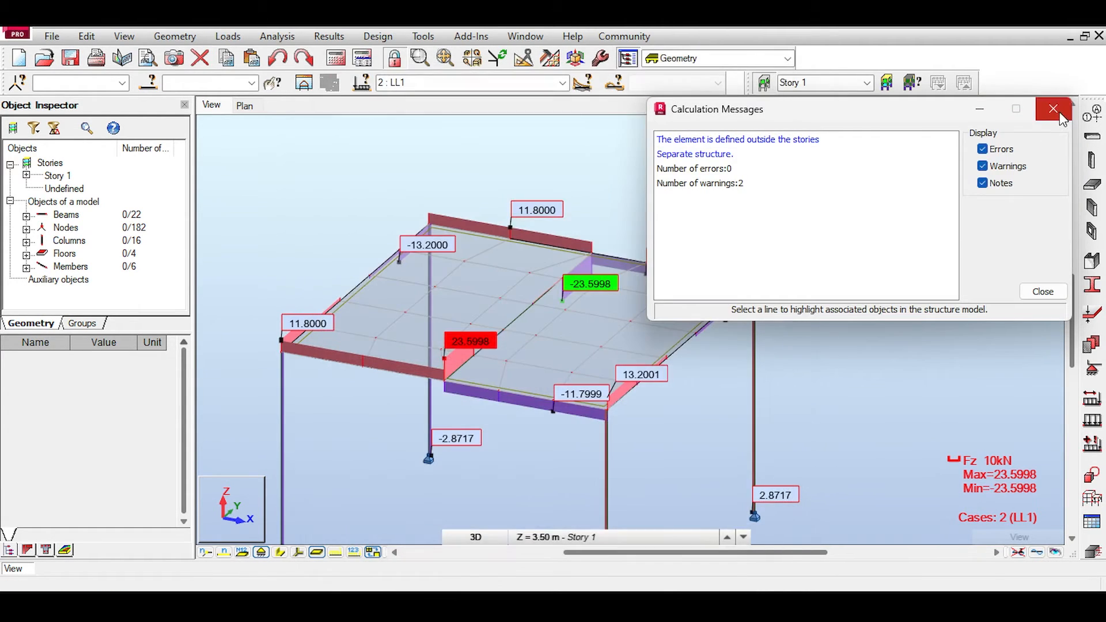
pyautogui.click(1059, 111)
# Step: Compare the Fz diagrams of the fourth frame's beams with those of the second and third frames
pyautogui.scroll(3, 570, 409)
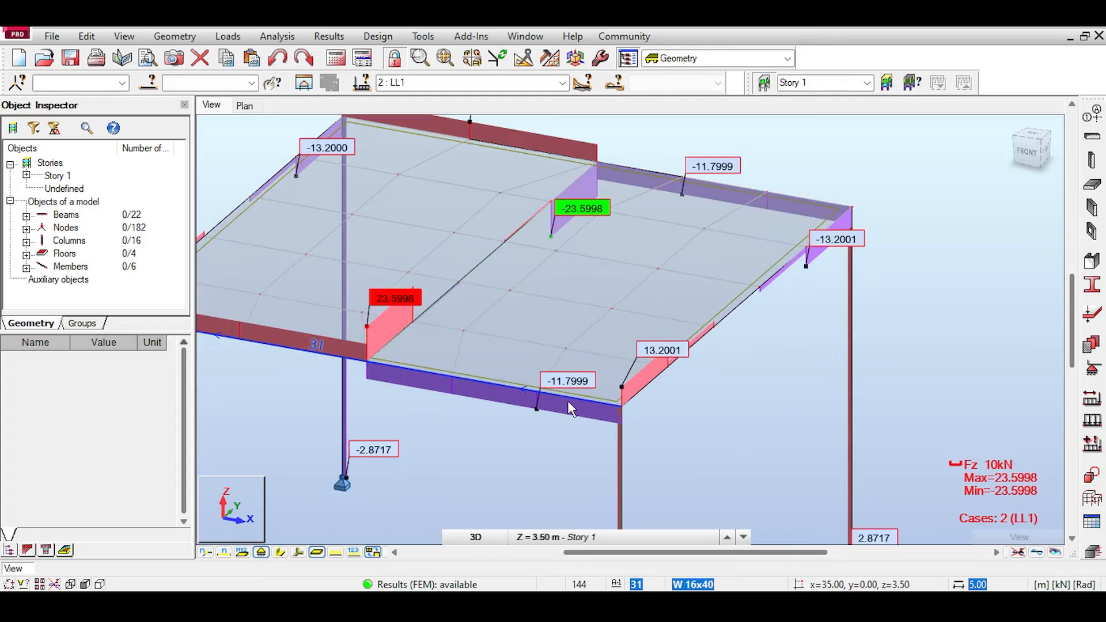
pyautogui.scroll(-5, 563, 403)
pyautogui.moveTo(475, 367); pyautogui.dragTo(803, 382, button='middle')
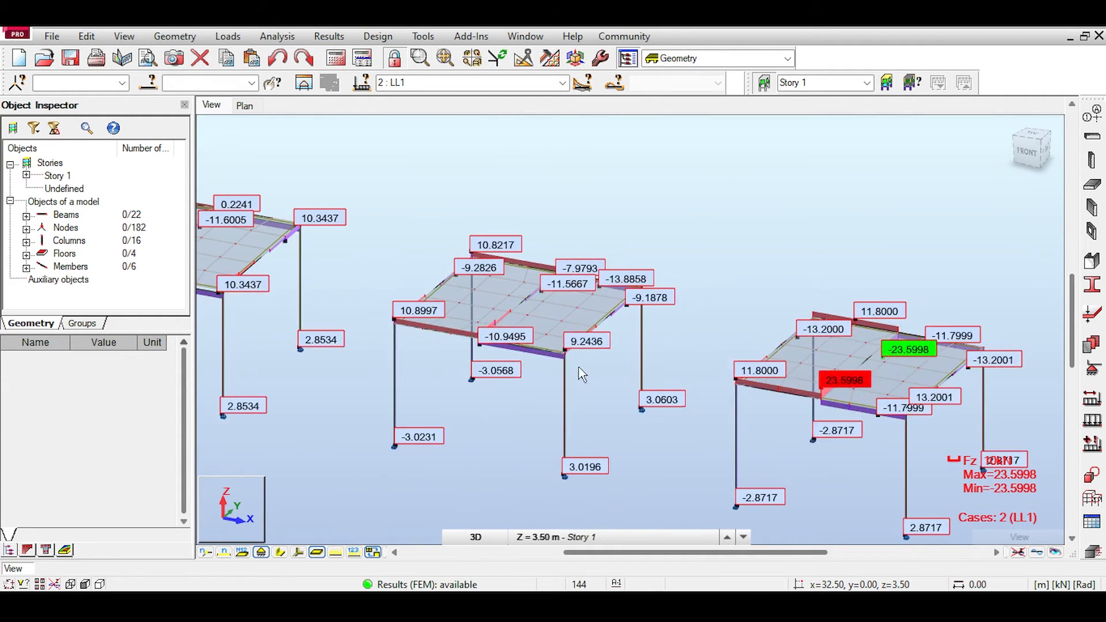
pyautogui.moveTo(653, 379); pyautogui.dragTo(811, 416, button='middle')
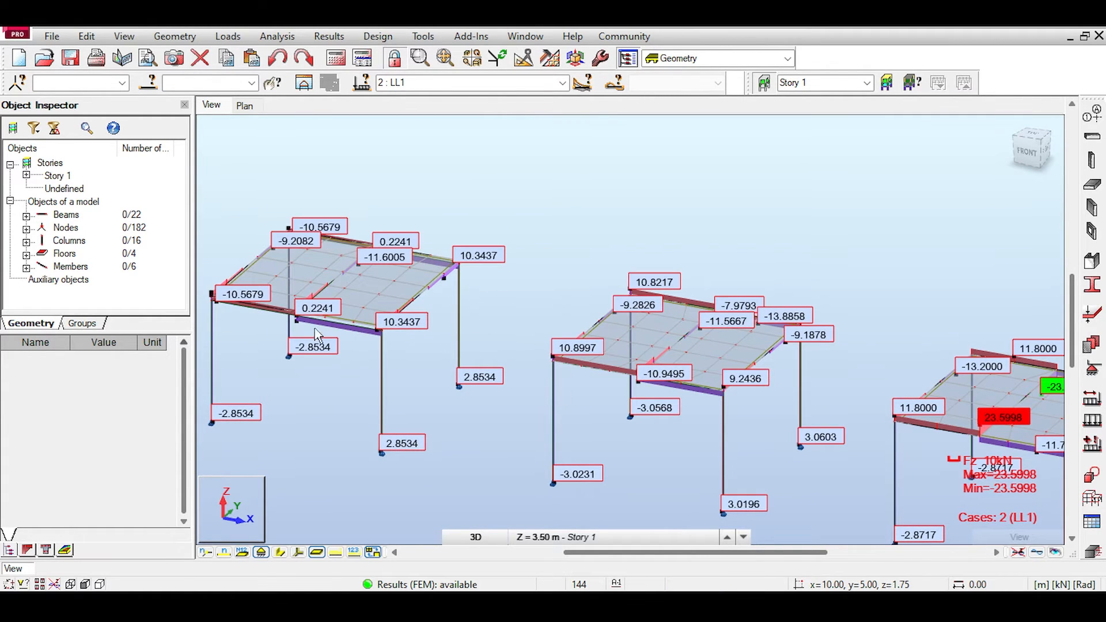
pyautogui.scroll(5, 316, 334)
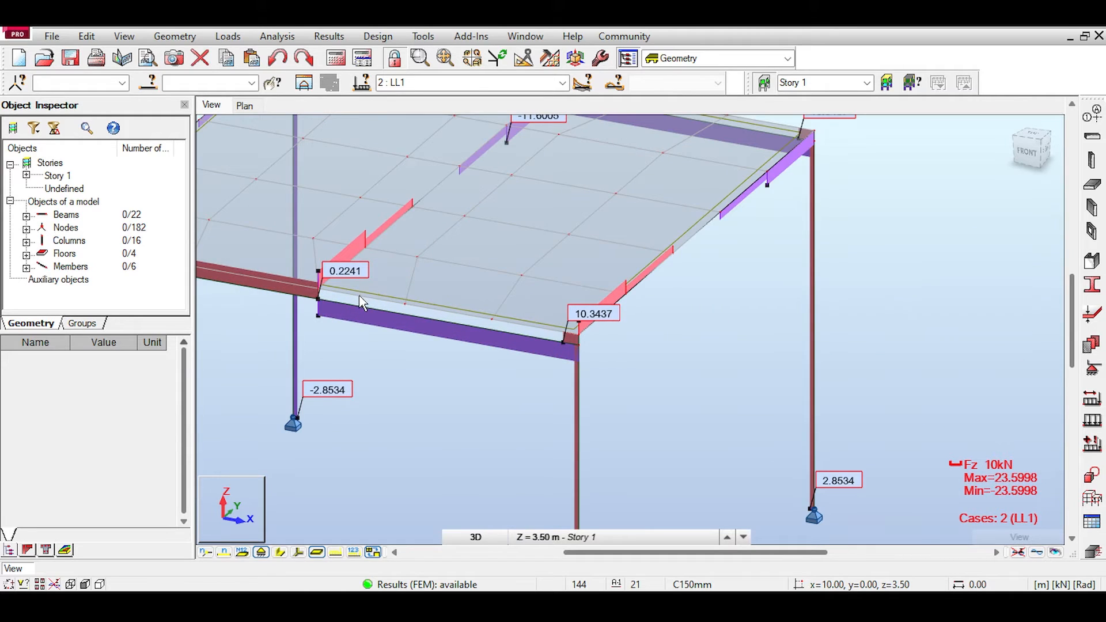
pyautogui.scroll(-4, 360, 299)
pyautogui.moveTo(627, 309); pyautogui.dragTo(503, 274, button='middle')
pyautogui.scroll(3, 665, 359)
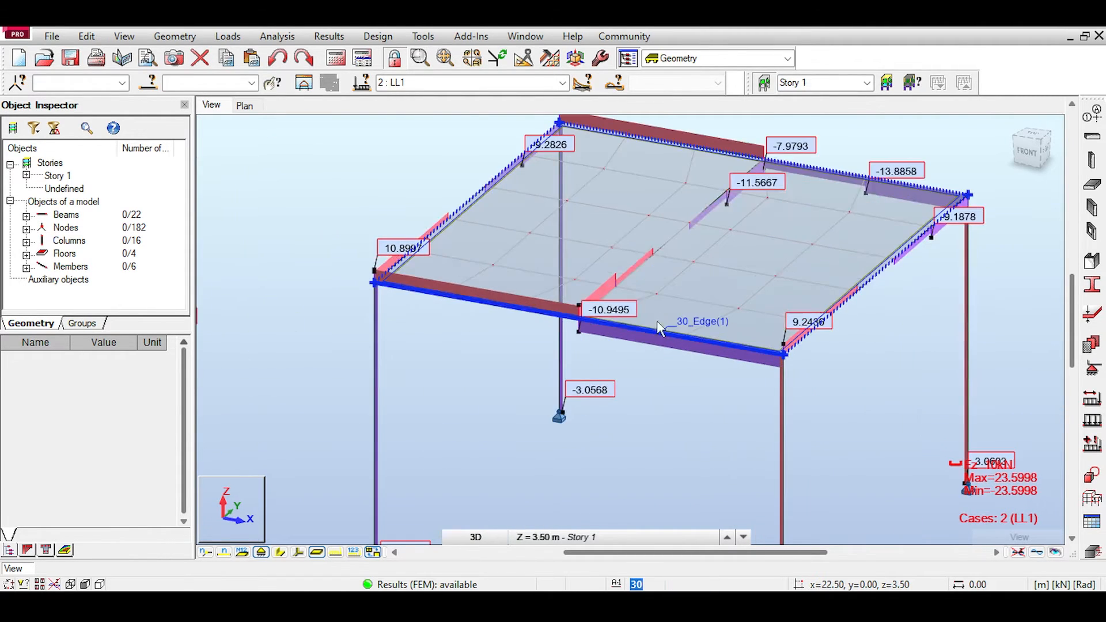
pyautogui.scroll(-3, 657, 323)
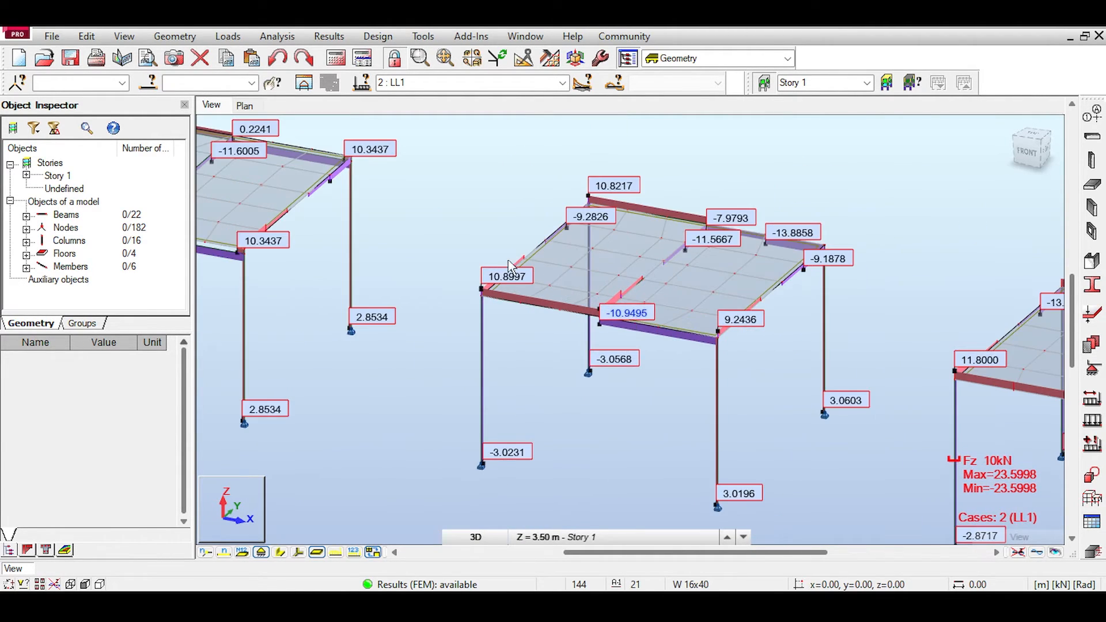
# Step: Compare the Fz diagrams on the main beams and middle secondary beam of the fourth and third frames
pyautogui.scroll(-2, 533, 288)
pyautogui.moveTo(809, 349); pyautogui.dragTo(579, 307, button='middle')
pyautogui.scroll(4, 766, 357)
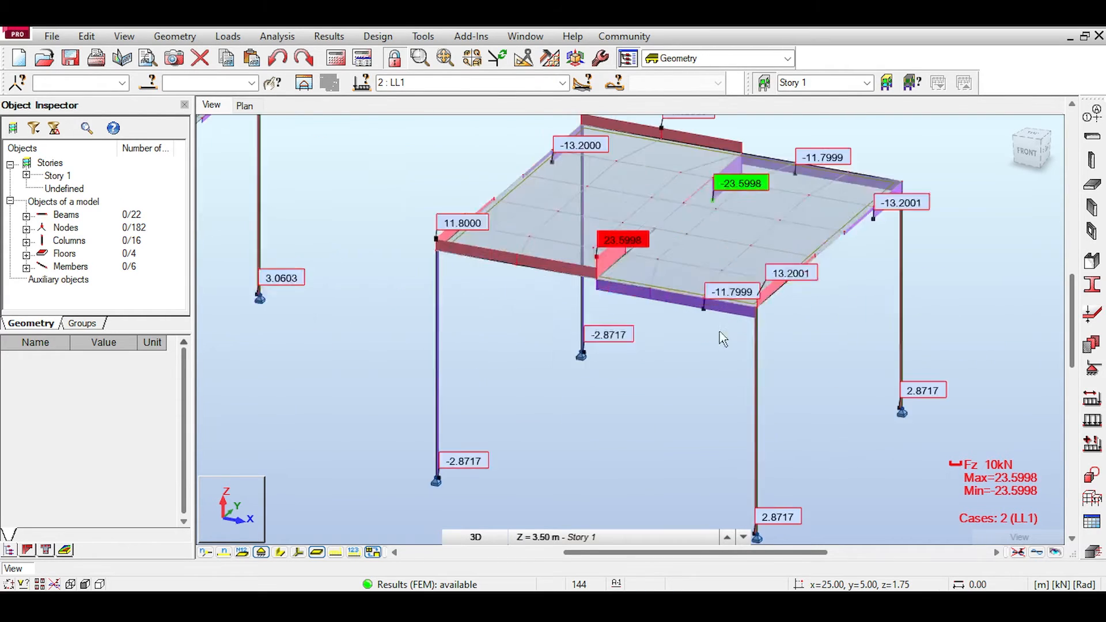
pyautogui.scroll(1, 723, 339)
pyautogui.scroll(-2, 656, 295)
pyautogui.moveTo(513, 261); pyautogui.dragTo(852, 402, button='middle')
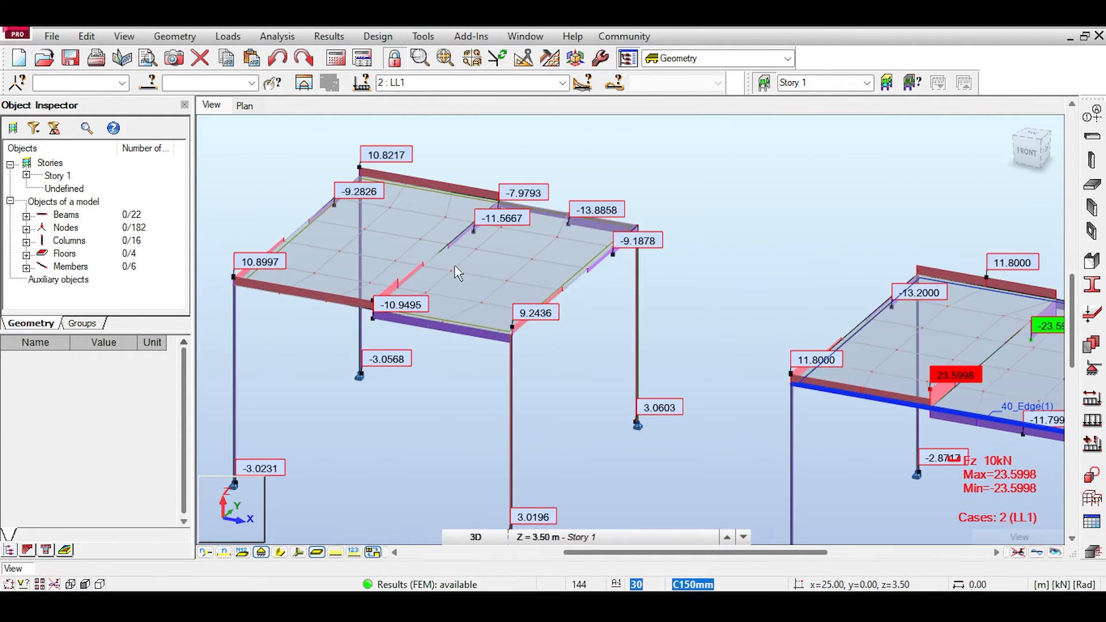
pyautogui.moveTo(391, 300); pyautogui.dragTo(405, 310, button='middle')
pyautogui.scroll(2, 397, 315)
pyautogui.scroll(2, 372, 295)
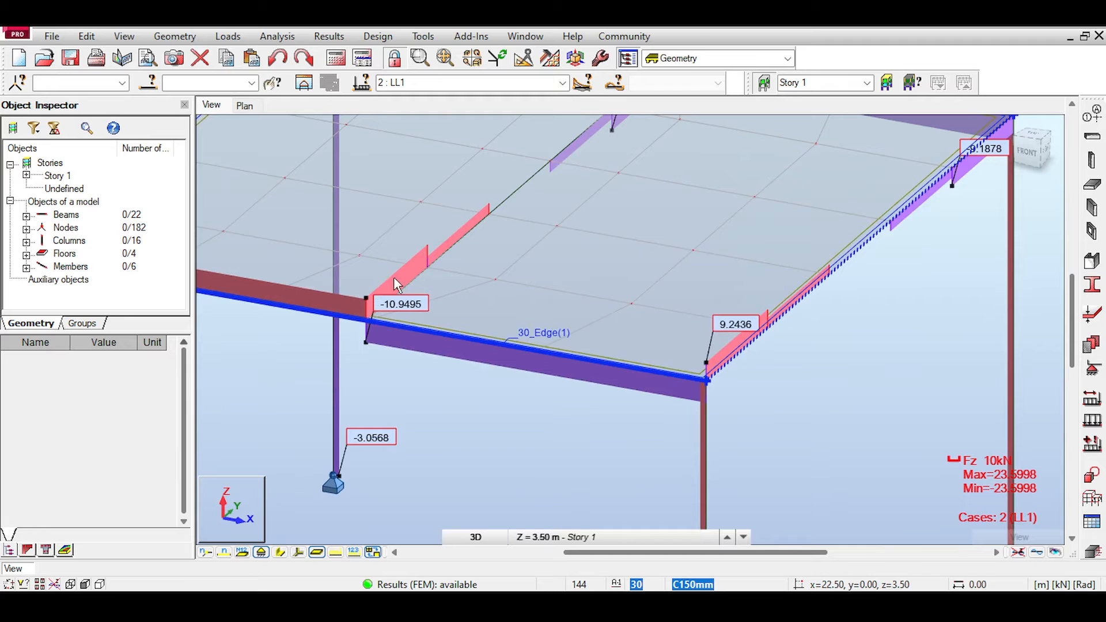
# Step: Examine the Fz diagrams at both ends of the fourth frame's middle secondary beam and along its front main beam
pyautogui.scroll(-3, 394, 278)
pyautogui.moveTo(916, 380); pyautogui.dragTo(530, 268, button='middle')
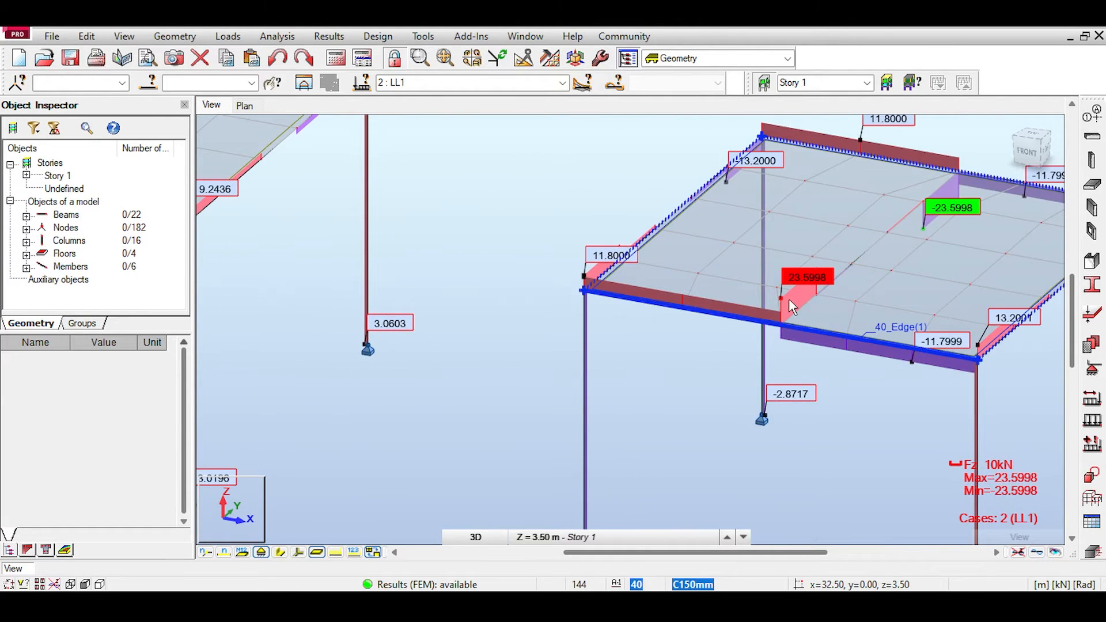
pyautogui.moveTo(789, 298); pyautogui.dragTo(740, 301, button='middle')
pyautogui.scroll(-1, 740, 301)
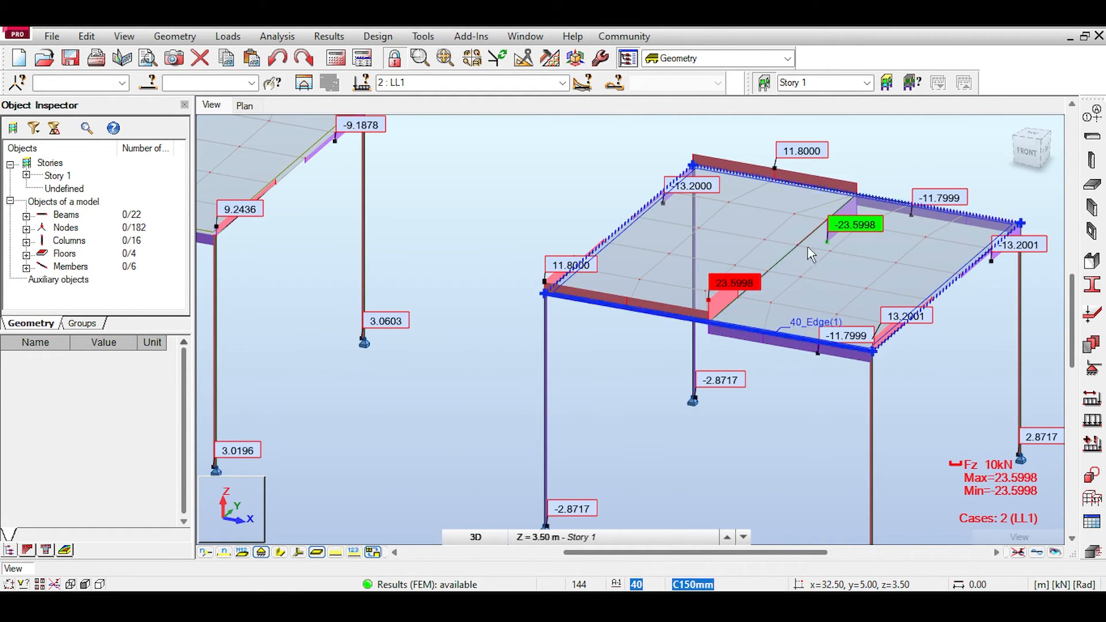
pyautogui.moveTo(811, 254); pyautogui.dragTo(719, 286, button='middle')
pyautogui.moveTo(783, 274); pyautogui.dragTo(764, 277, button='middle')
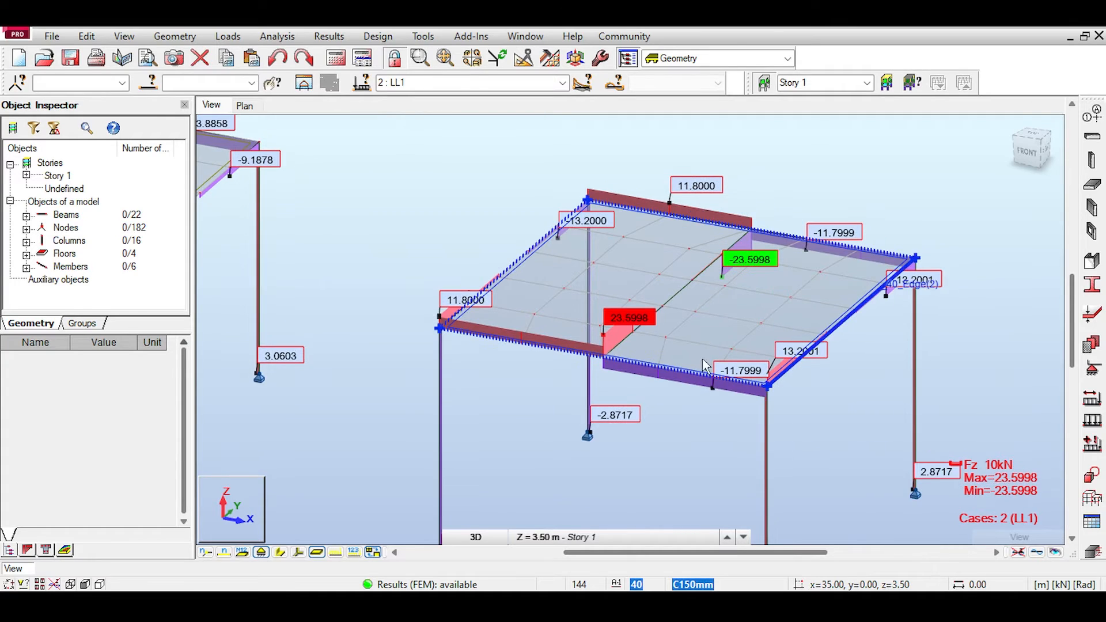
pyautogui.scroll(2, 761, 279)
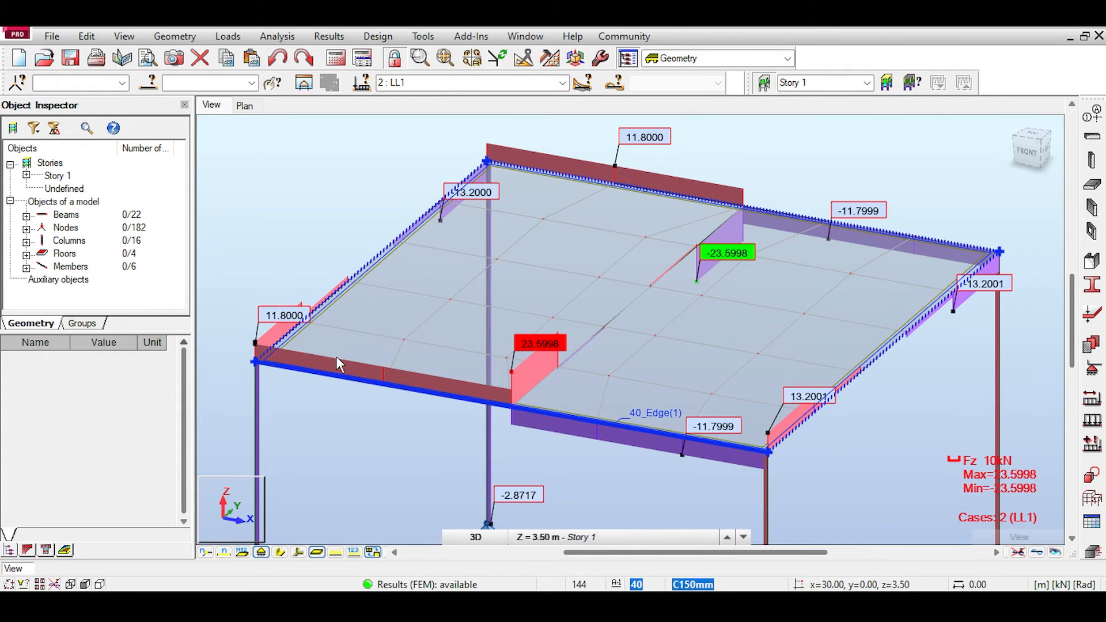
# Step: Examine the Fz diagrams where the fourth frame's middle secondary beam meets its front main beam, briefly showing the section shapes
pyautogui.scroll(3, 602, 354)
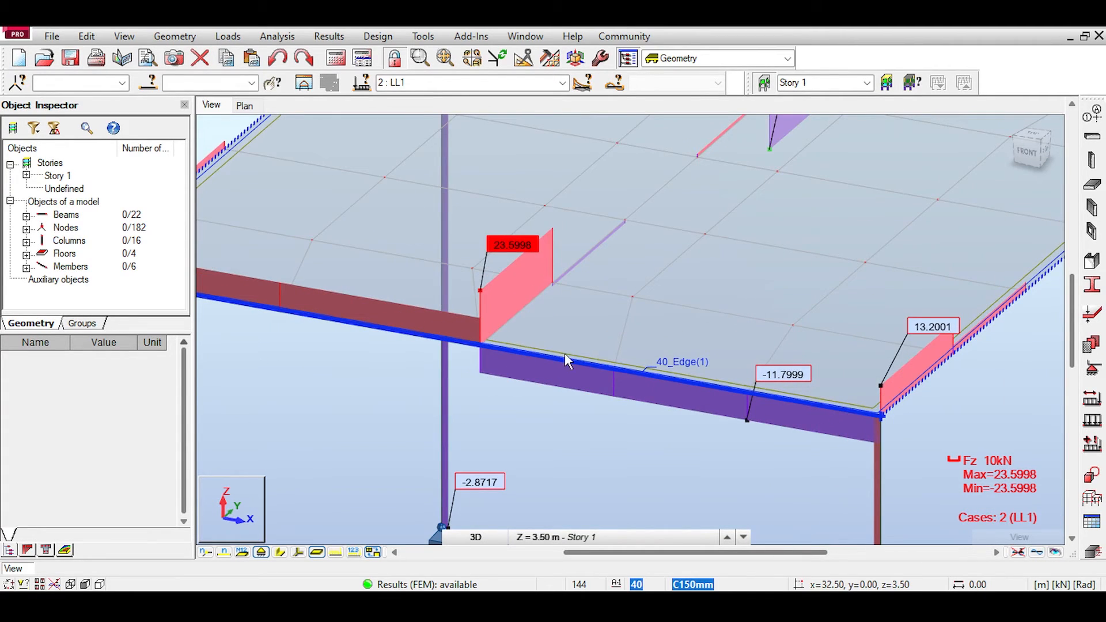
pyautogui.moveTo(517, 320); pyautogui.dragTo(615, 317, button='middle')
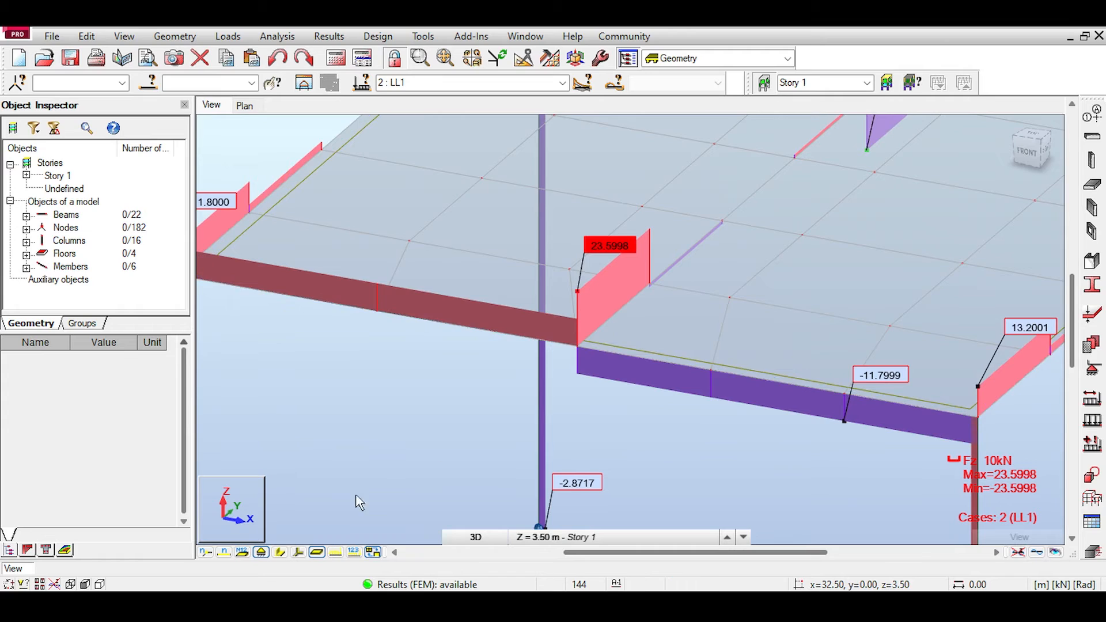
pyautogui.click(281, 552)
pyautogui.click(598, 360)
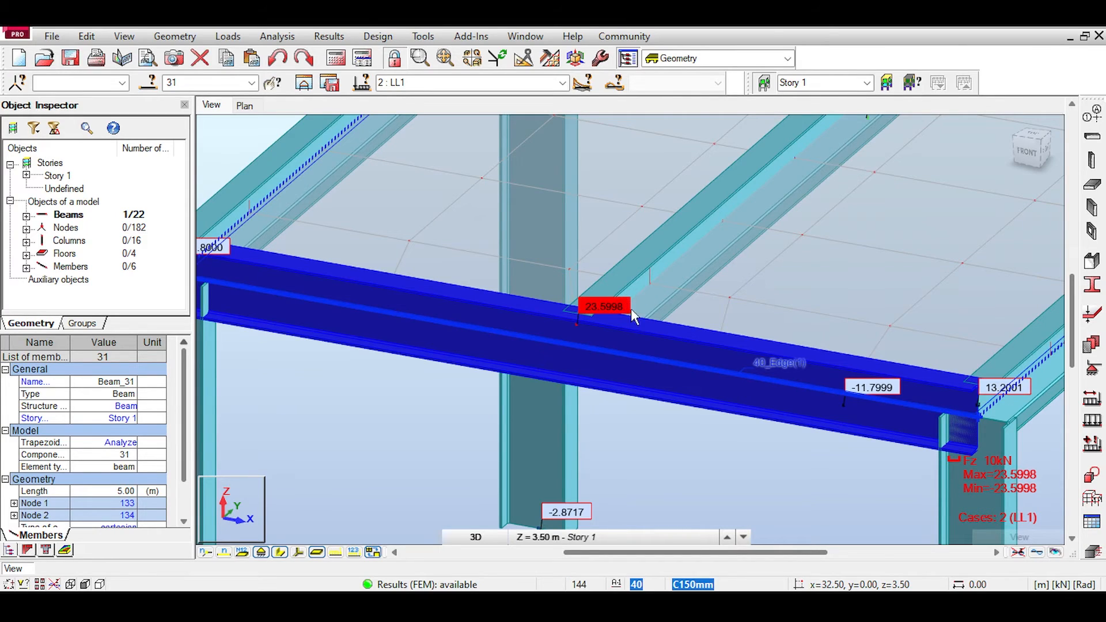
pyautogui.click(298, 553)
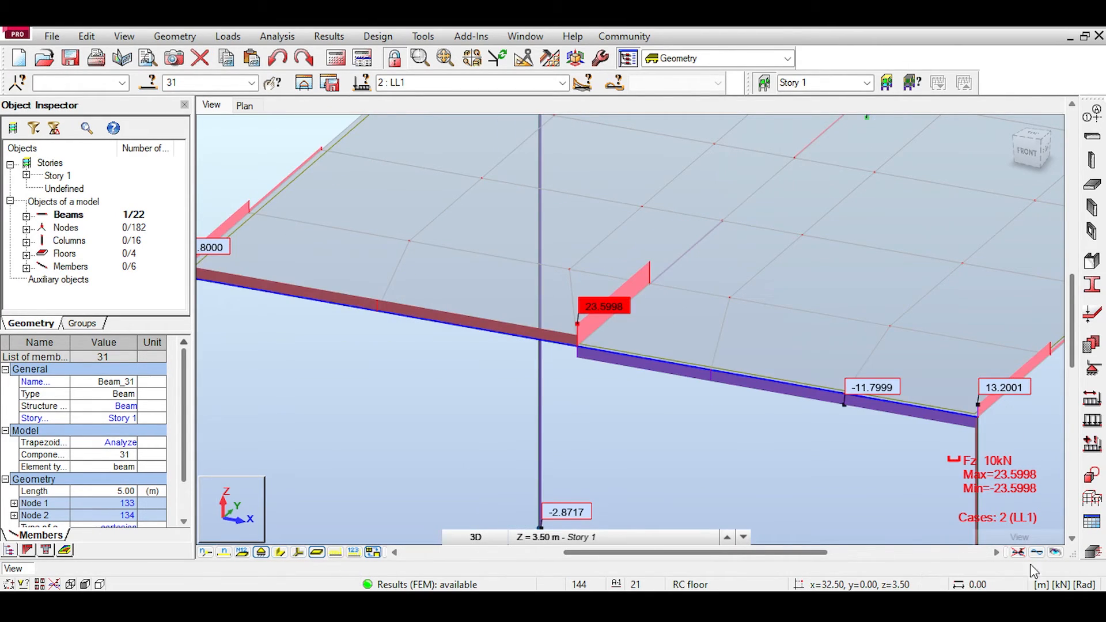
# Step: Display the LL1 deformed shape in place of the Fz diagrams and view the fourth frame from the right side
pyautogui.moveTo(846, 265); pyautogui.dragTo(747, 228, button='middle')
pyautogui.click(1030, 154)
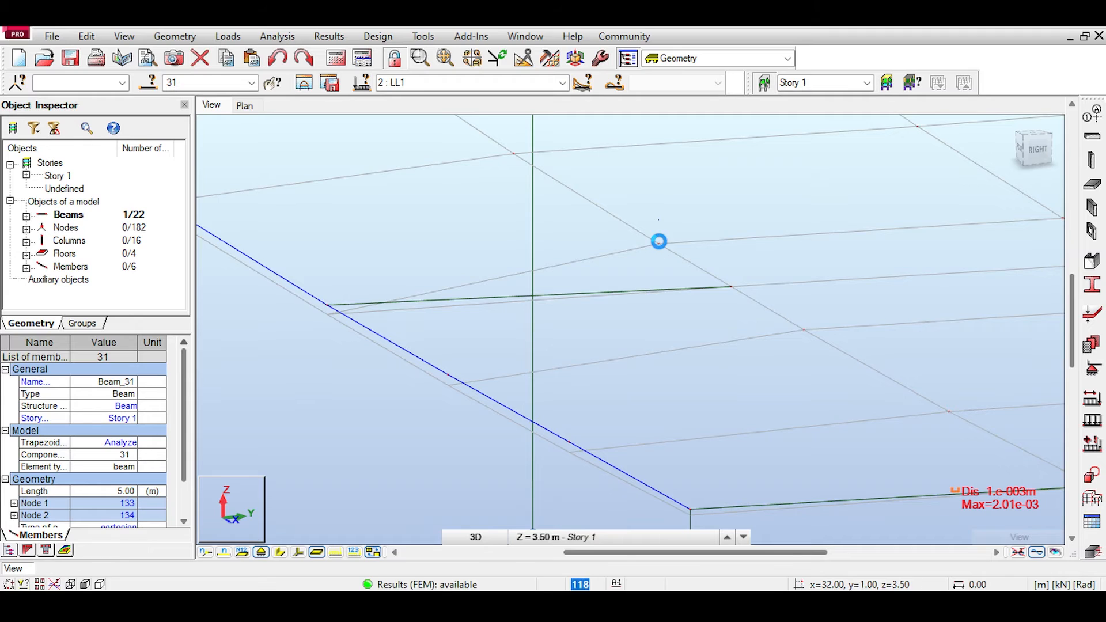
pyautogui.moveTo(1048, 159); pyautogui.dragTo(1032, 150)
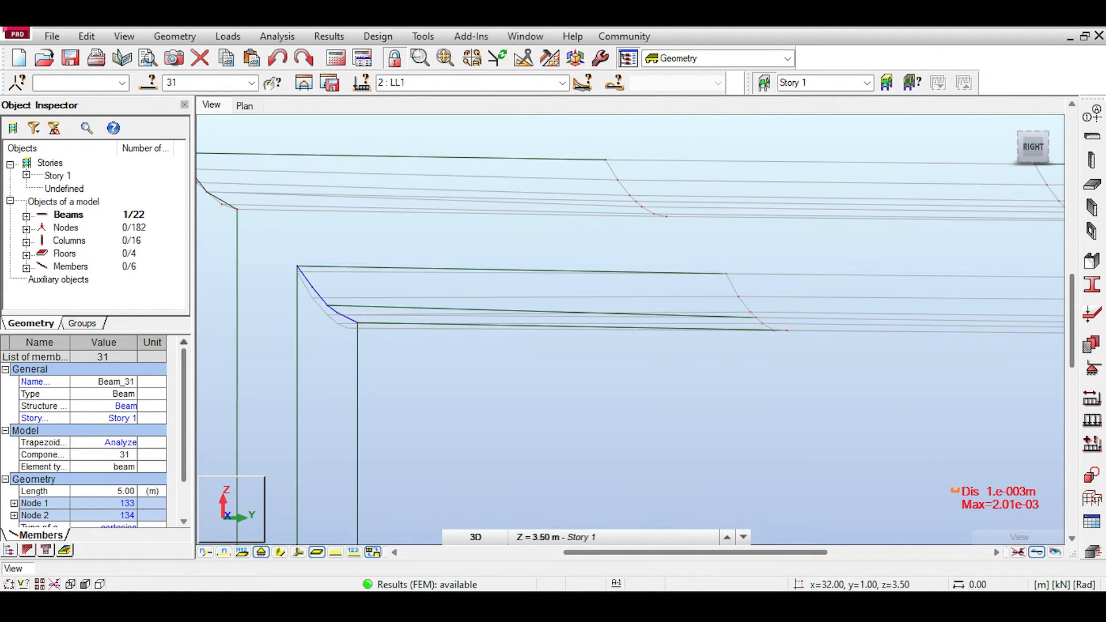
pyautogui.moveTo(811, 286); pyautogui.dragTo(780, 282, button='middle')
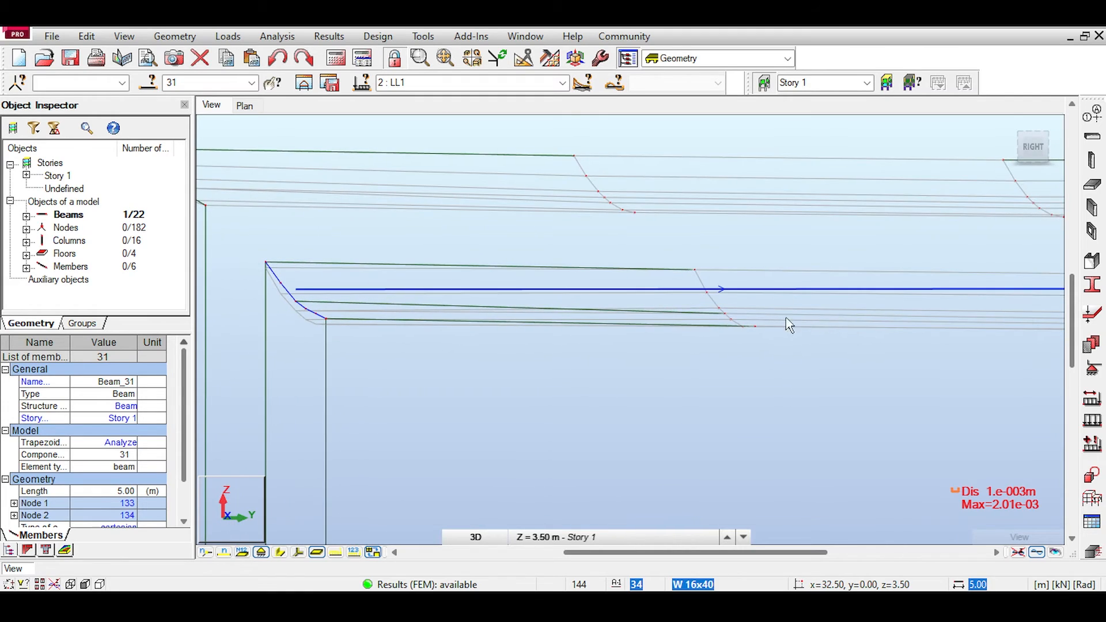
# Step: Select the fourth frame's middle secondary beam in the deformed view, using section shapes to identify it, and turn off the panel interior display
pyautogui.click(279, 553)
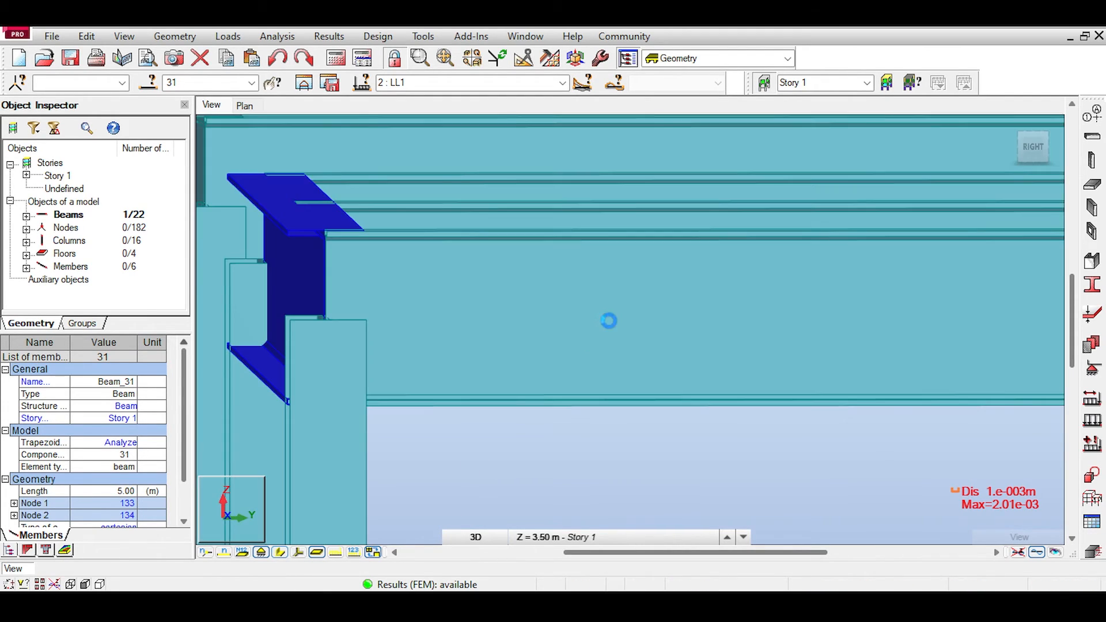
pyautogui.click(576, 222)
pyautogui.click(278, 552)
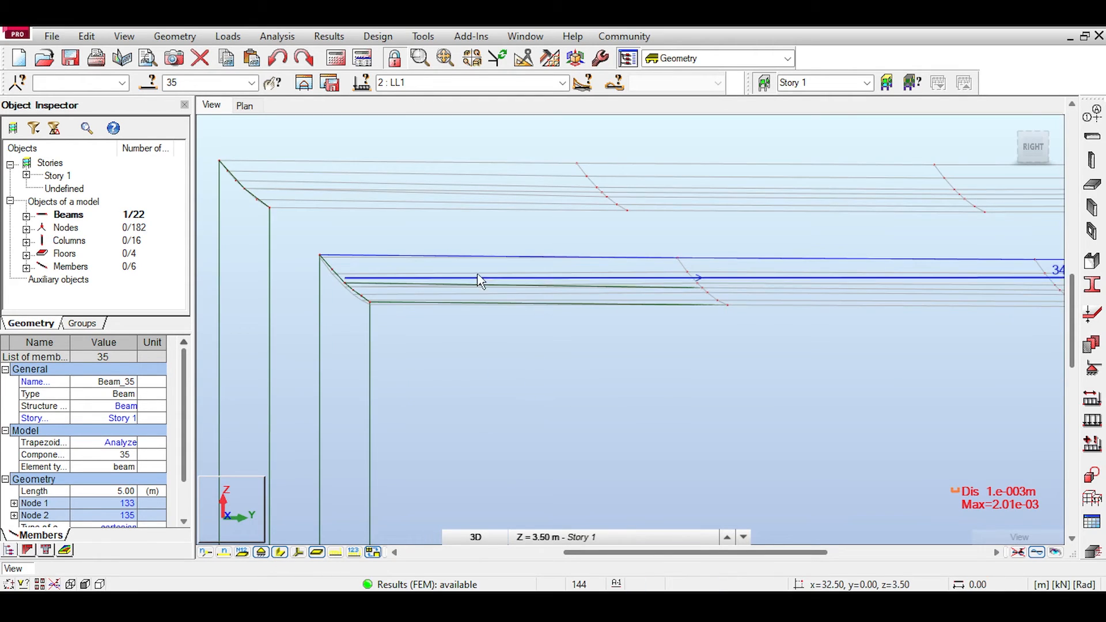
pyautogui.click(448, 286)
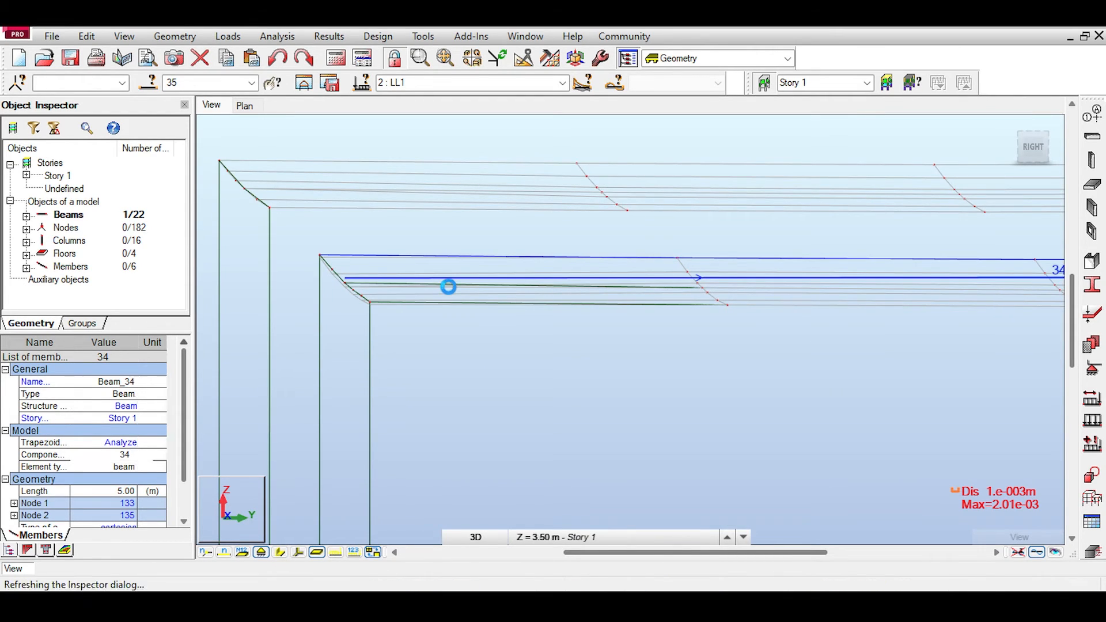
pyautogui.click(317, 552)
# Step: Compare the deflection of the fourth frame's slab edge with that of its front main beam and middle secondary beam
pyautogui.scroll(5, 830, 348)
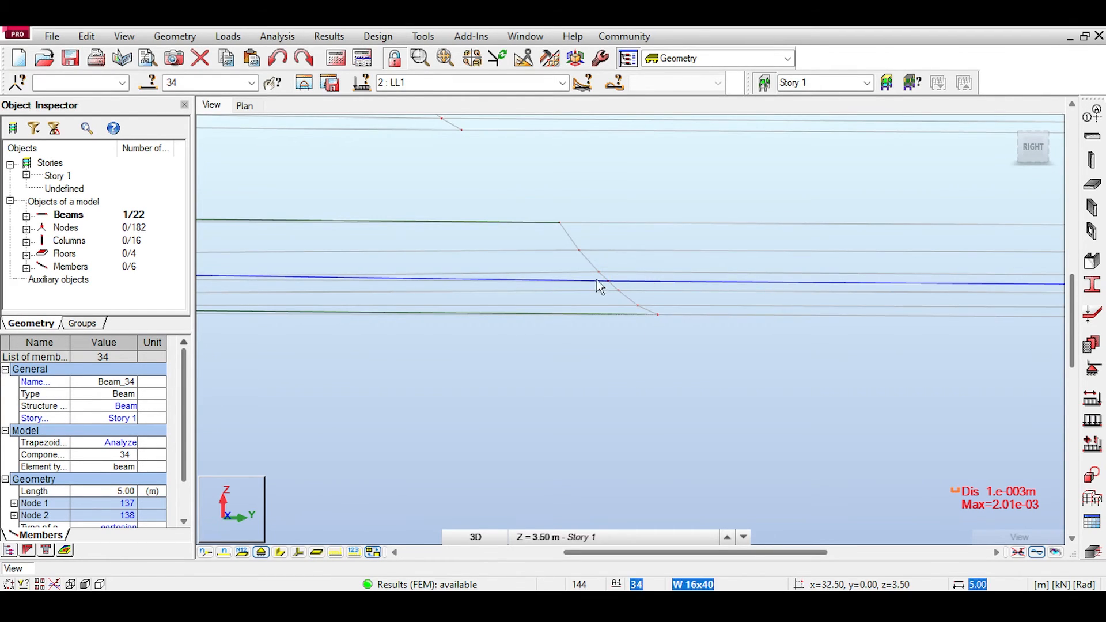
pyautogui.moveTo(627, 304); pyautogui.dragTo(884, 303, button='middle')
pyautogui.scroll(3, 279, 311)
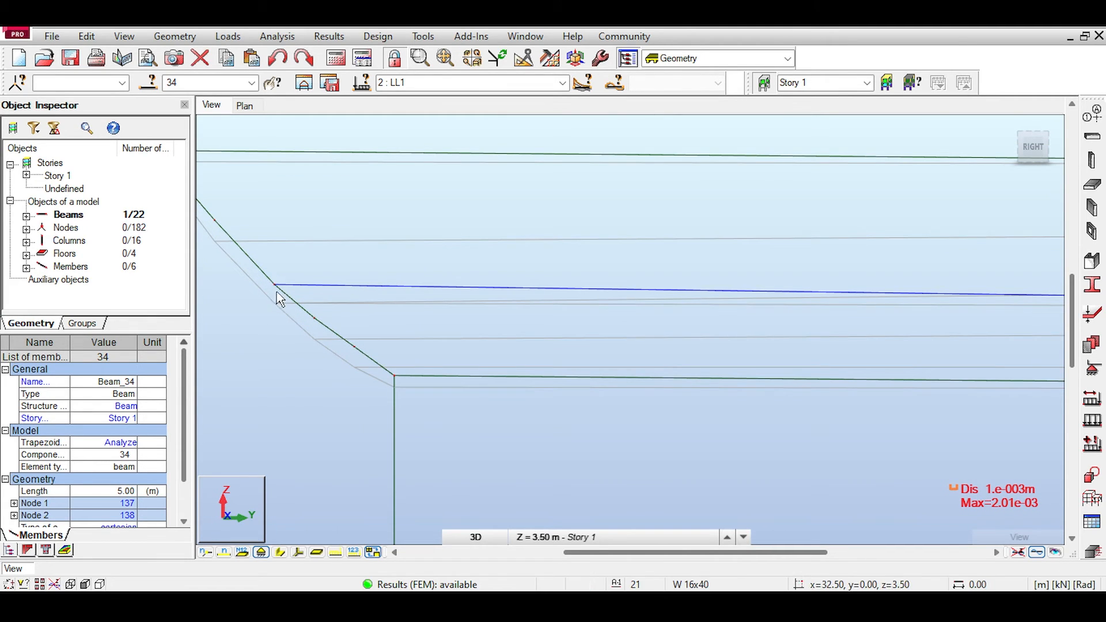
pyautogui.moveTo(278, 299); pyautogui.dragTo(294, 316, button='middle')
pyautogui.moveTo(357, 361); pyautogui.dragTo(463, 422, button='middle')
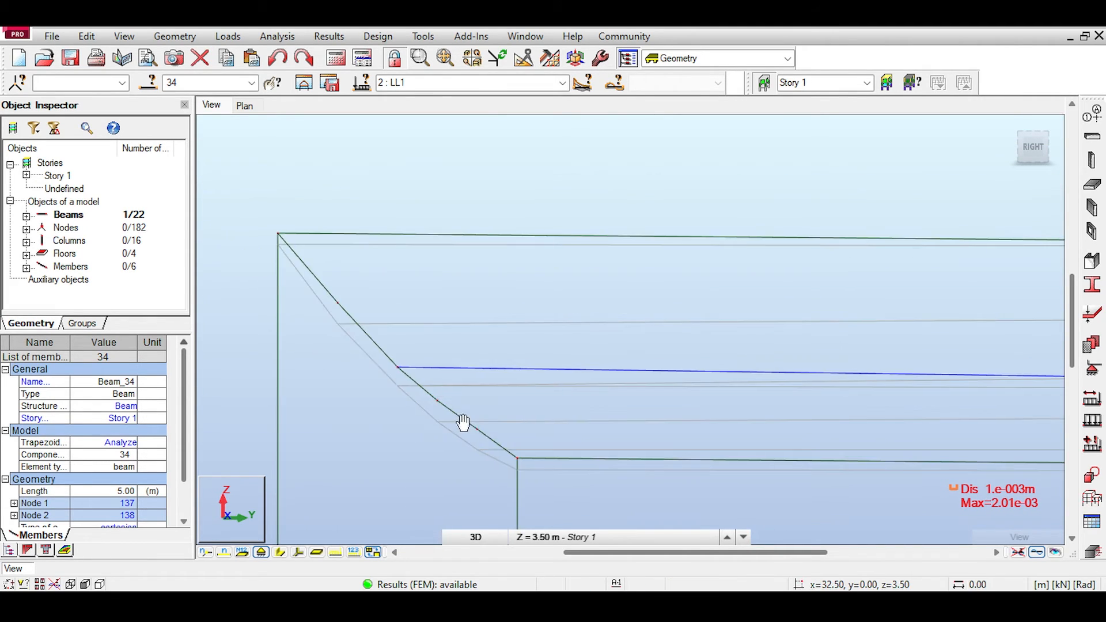
pyautogui.scroll(-1, 291, 251)
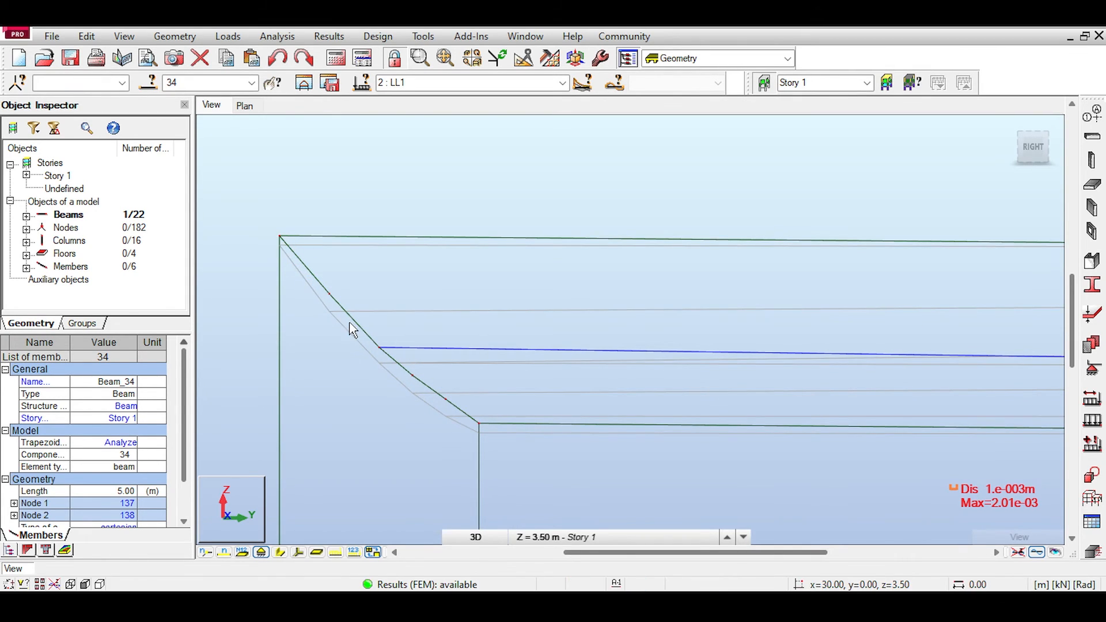
pyautogui.scroll(-2, 521, 375)
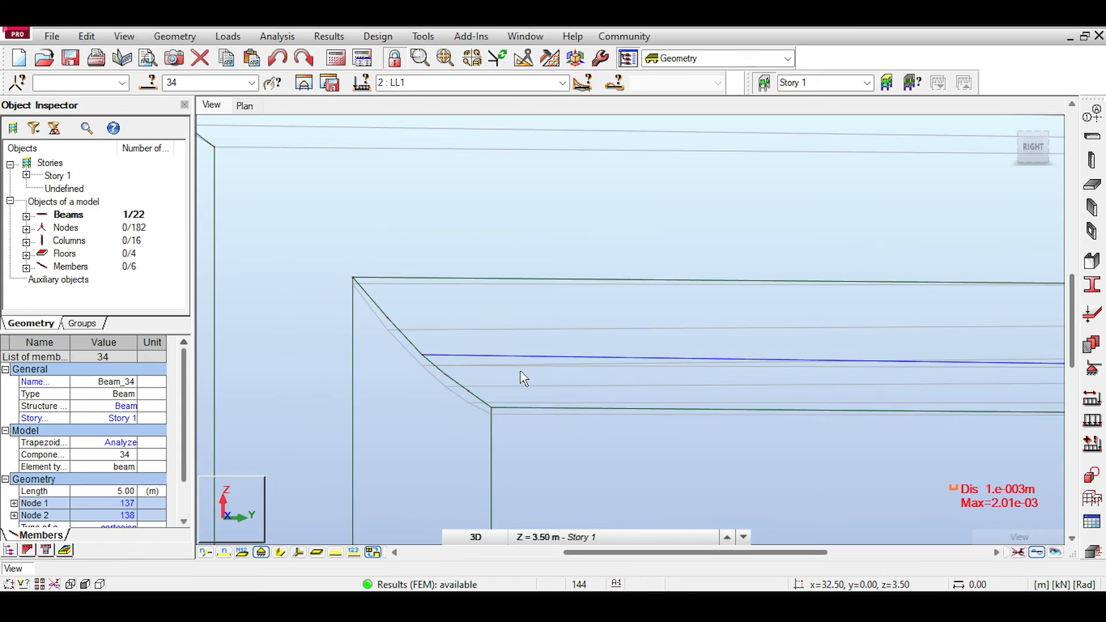
pyautogui.scroll(-2, 521, 375)
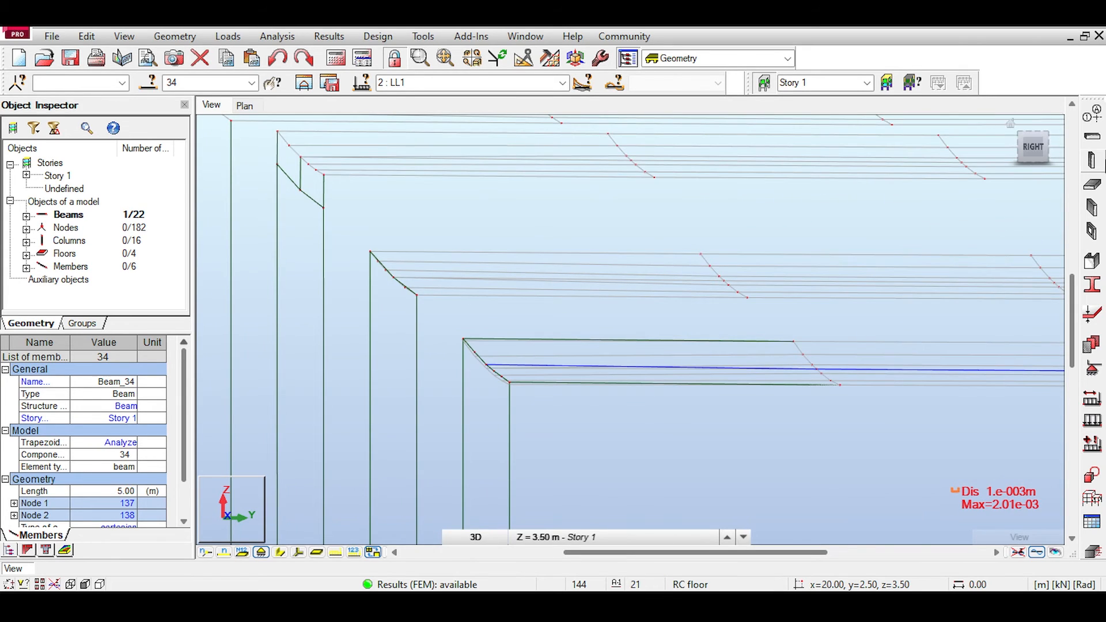
# Step: Return to the isometric view of the frames and clear the beam selection
pyautogui.click(1012, 125)
pyautogui.scroll(2, 786, 373)
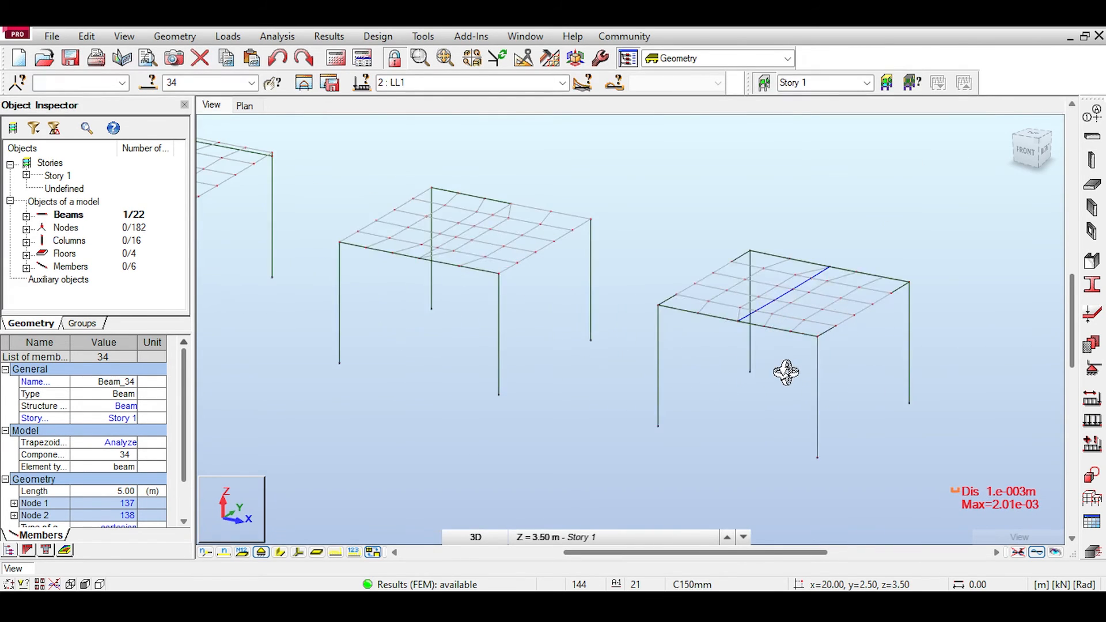
pyautogui.scroll(2, 737, 275)
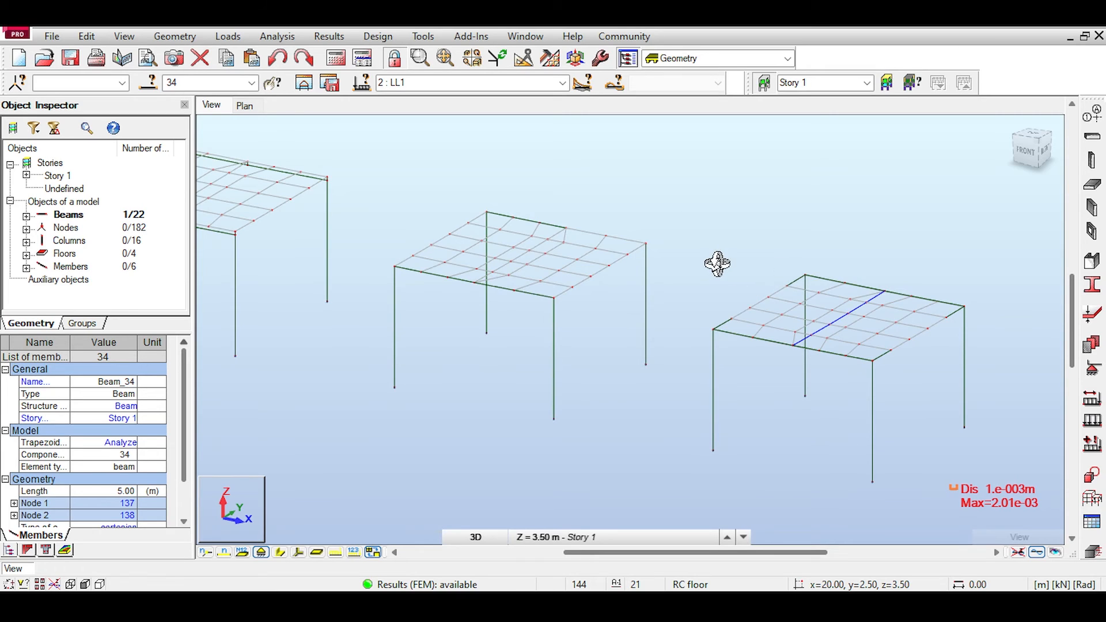
pyautogui.rightClick(693, 219)
pyautogui.click(703, 231)
pyautogui.moveTo(628, 193); pyautogui.dragTo(770, 232, button='middle')
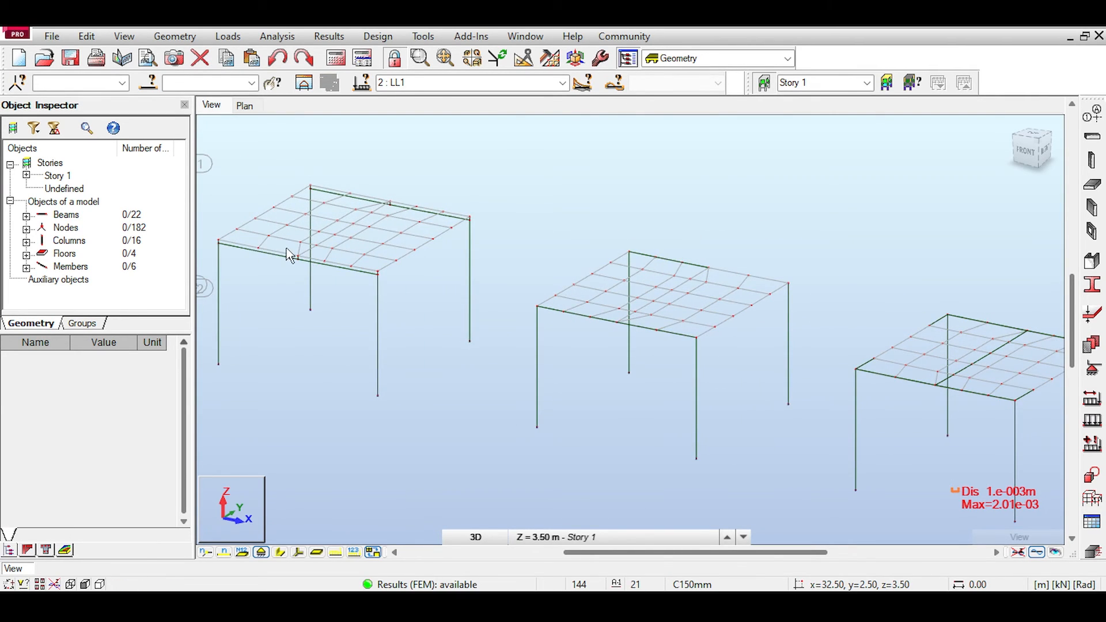
# Step: Compare the deformed shapes of the slabs and beams across the four frames
pyautogui.scroll(2, 626, 345)
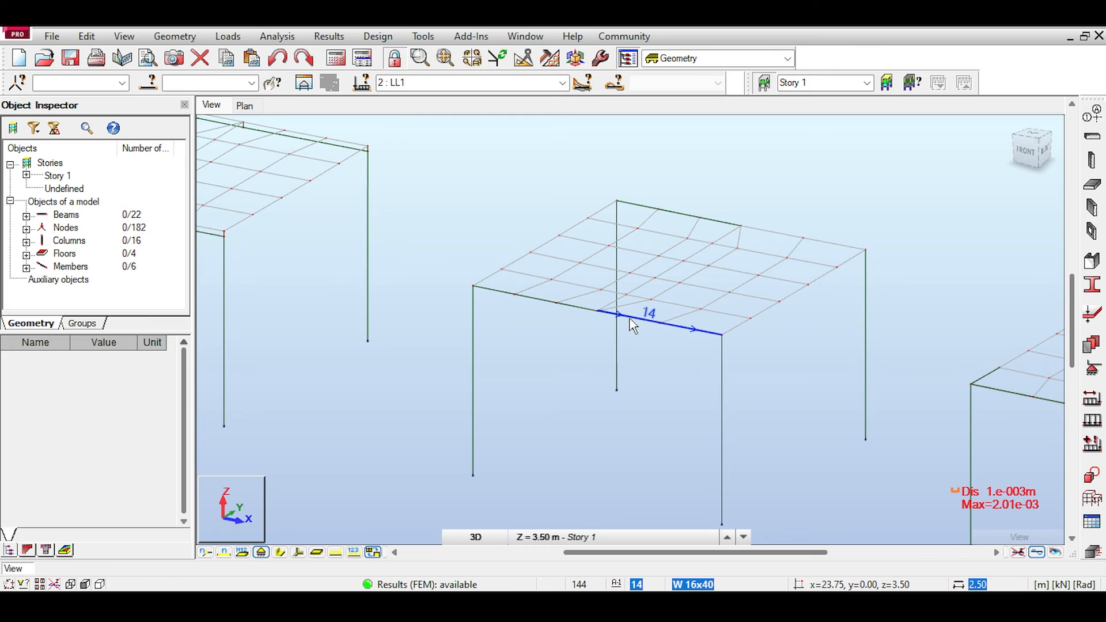
pyautogui.scroll(-5, 650, 385)
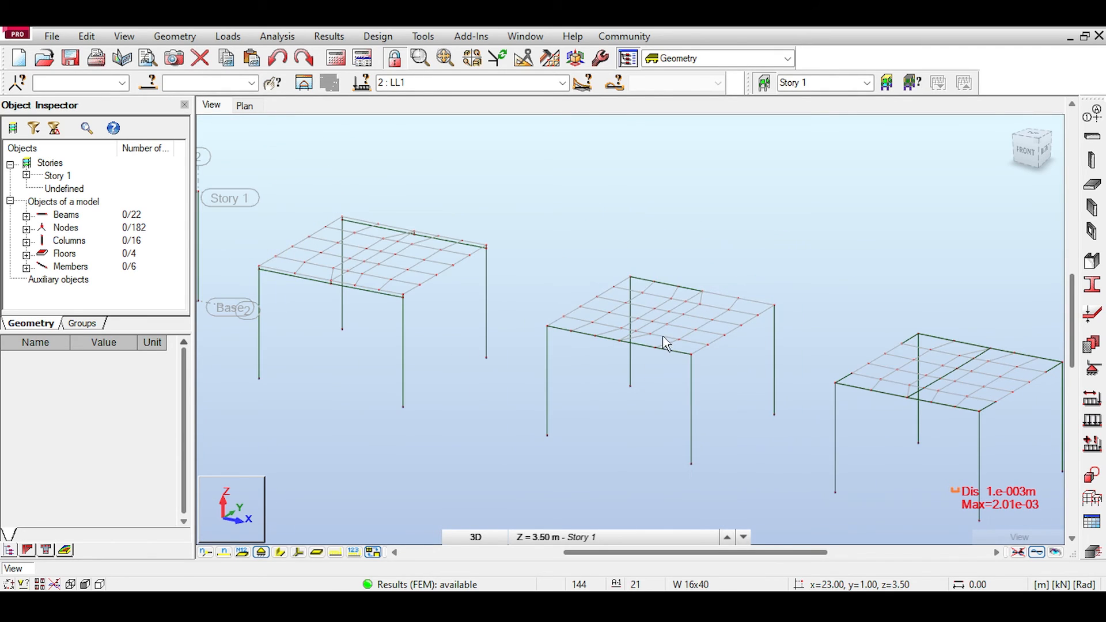
pyautogui.scroll(-1, 618, 281)
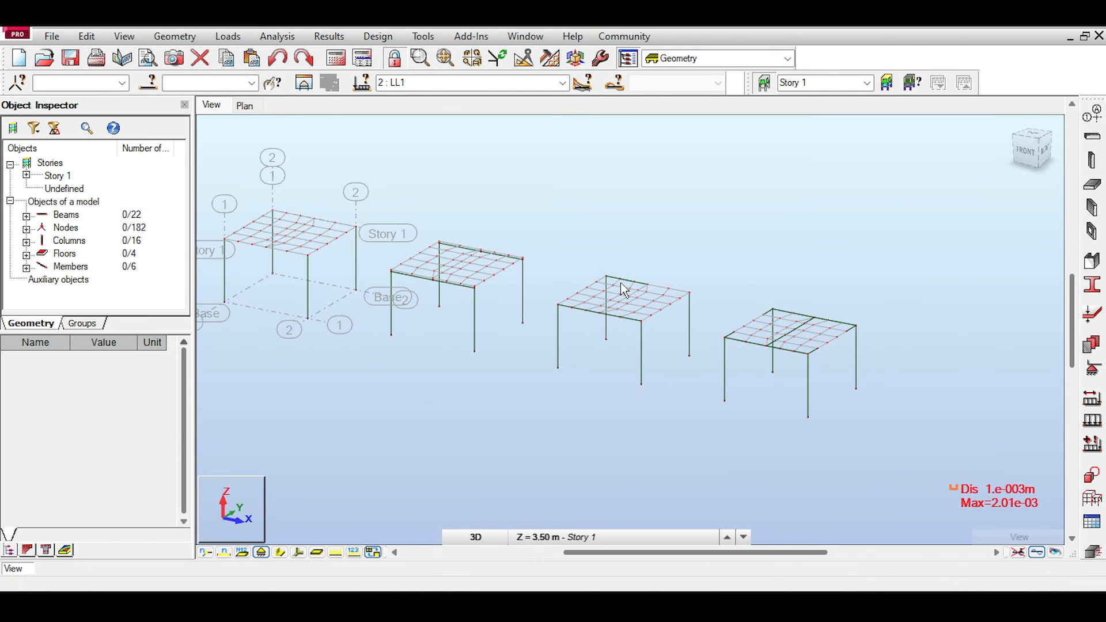
pyautogui.moveTo(586, 234); pyautogui.dragTo(659, 252, button='middle')
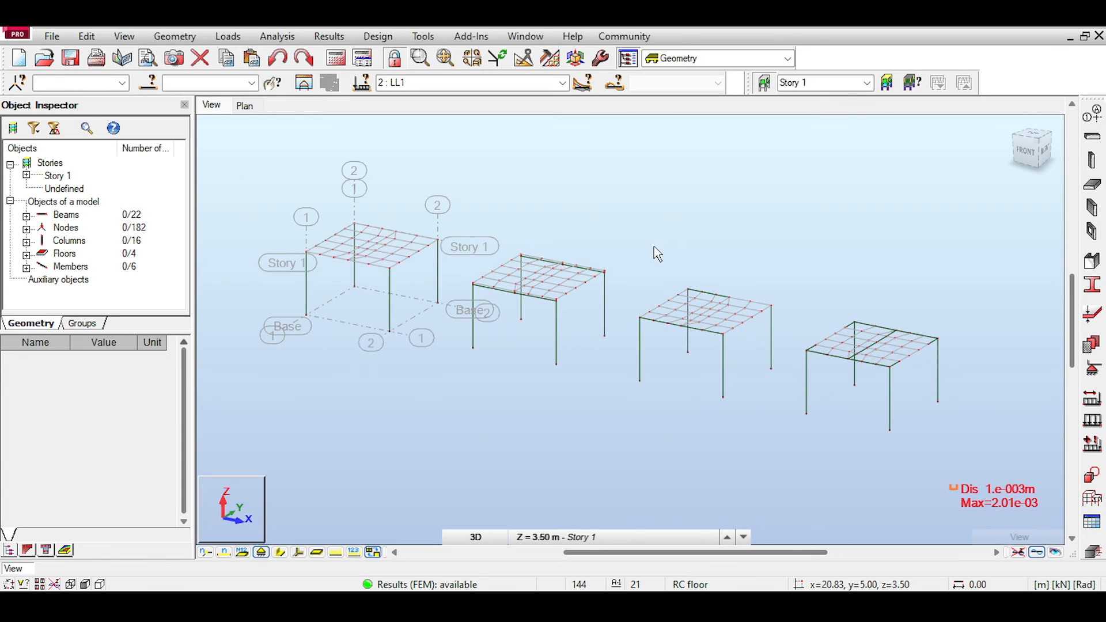